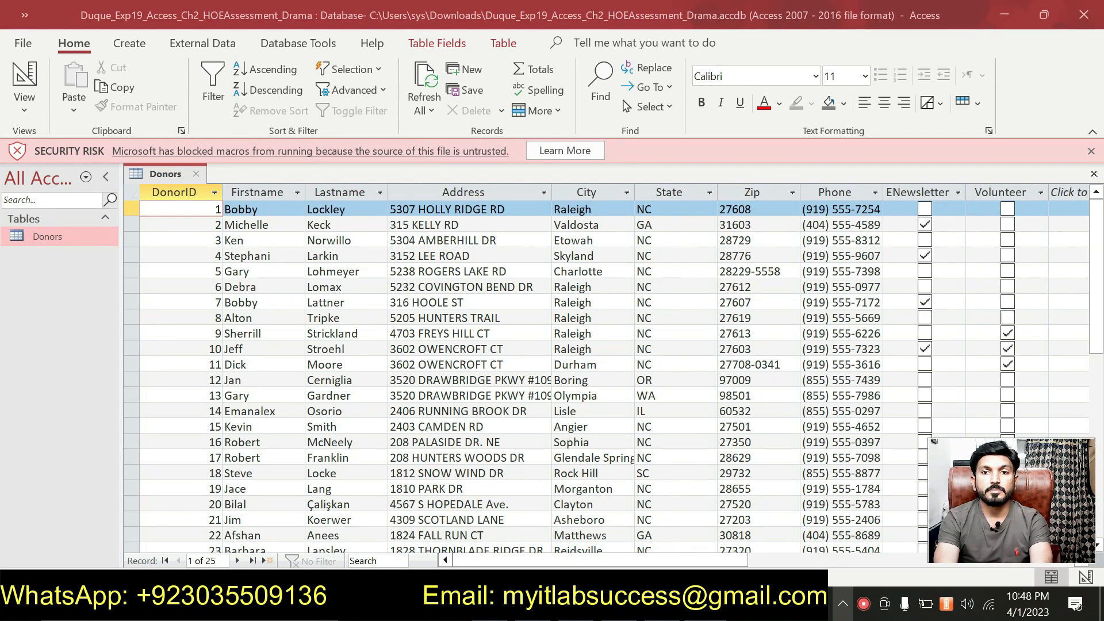
# Switch to the Word instructions and highlight the file name Exp19_Access_Ch2_HOEAssessment_Drama in step 1 in turquoise.
pyautogui.hotkey('alt', 'Tab')
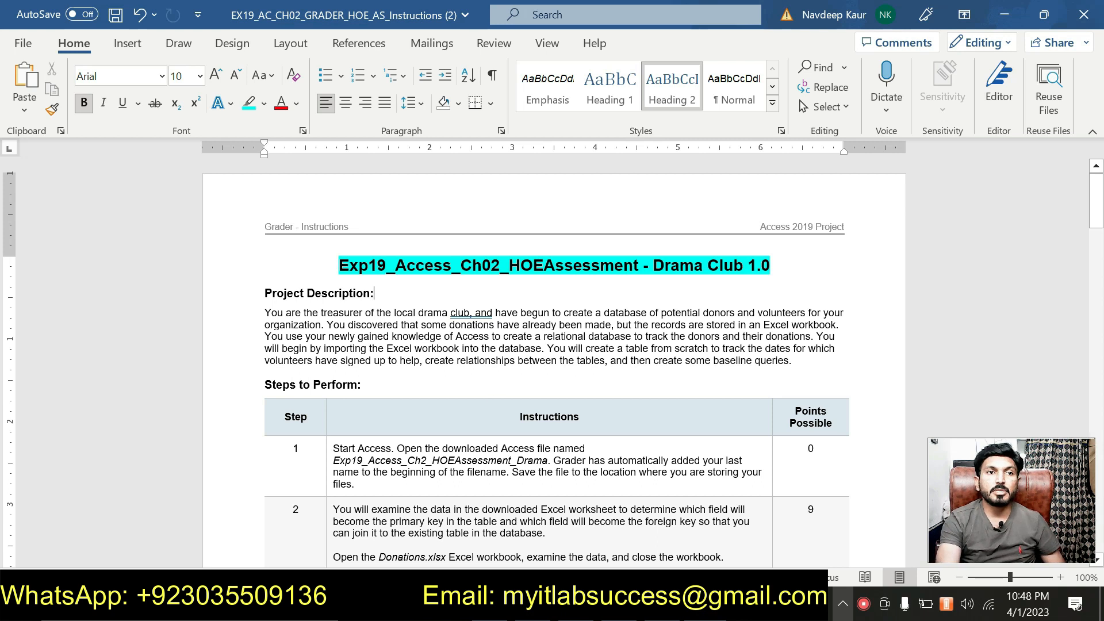
pyautogui.moveTo(333, 460); pyautogui.dragTo(548, 460)
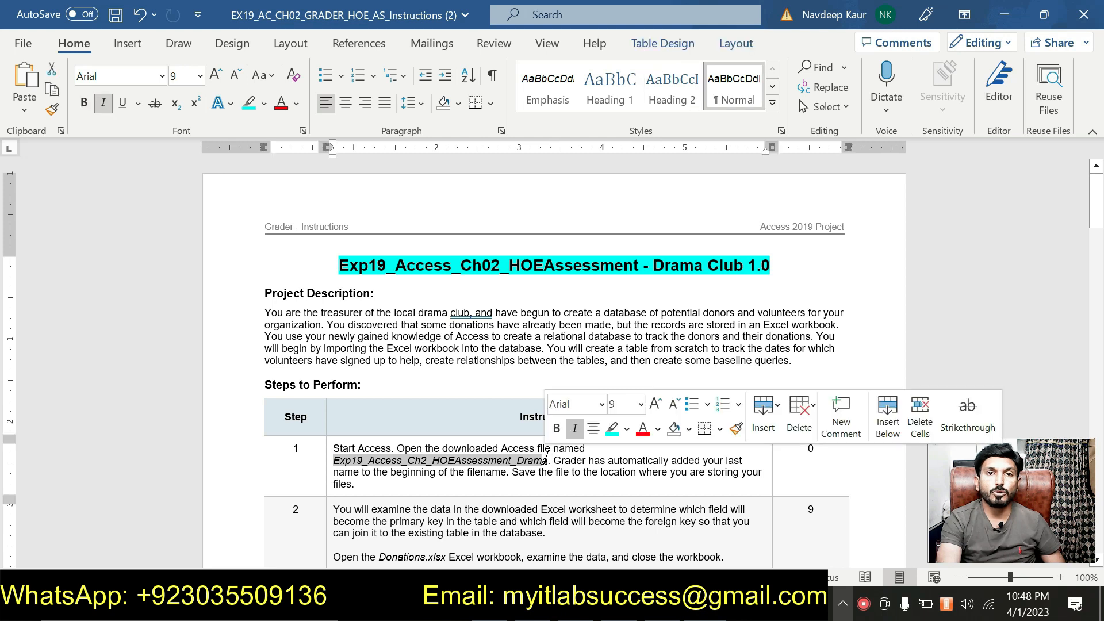
pyautogui.click(612, 429)
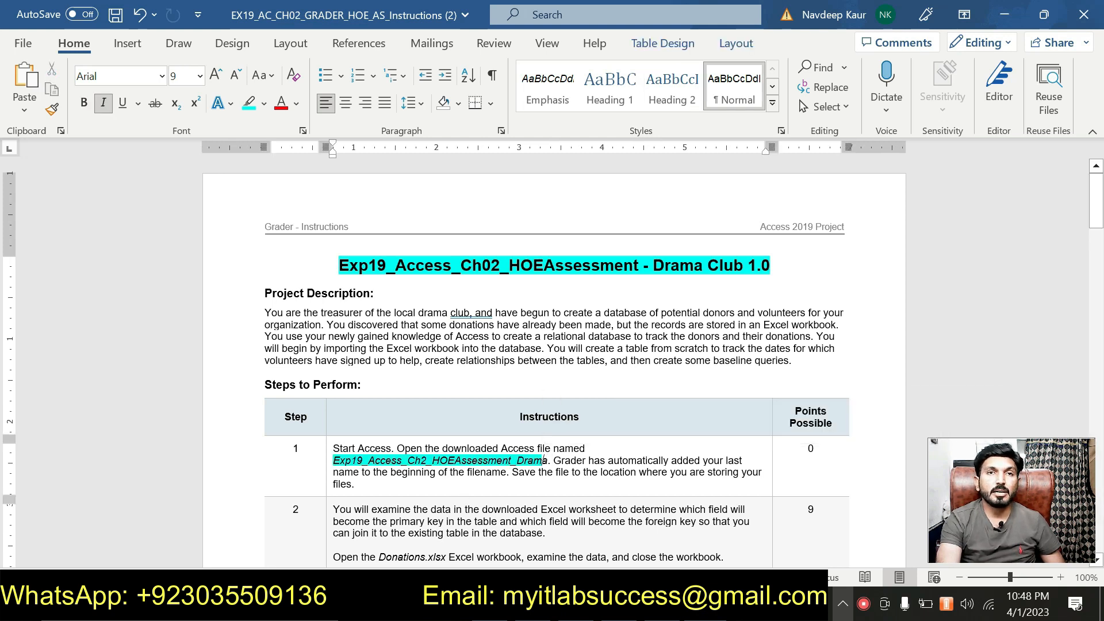
# Look through all the assignment instructions down to step 22 and return to the start of the steps table.
pyautogui.scroll(-20, 544, 460)
pyautogui.scroll(-12, 476, 473)
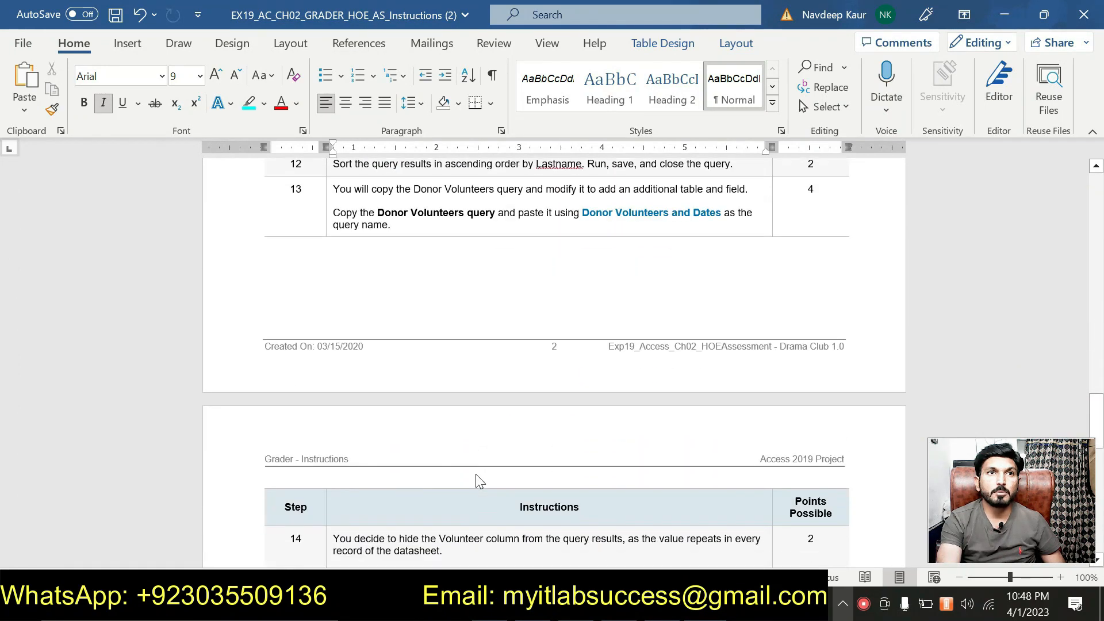
pyautogui.scroll(-10, 478, 480)
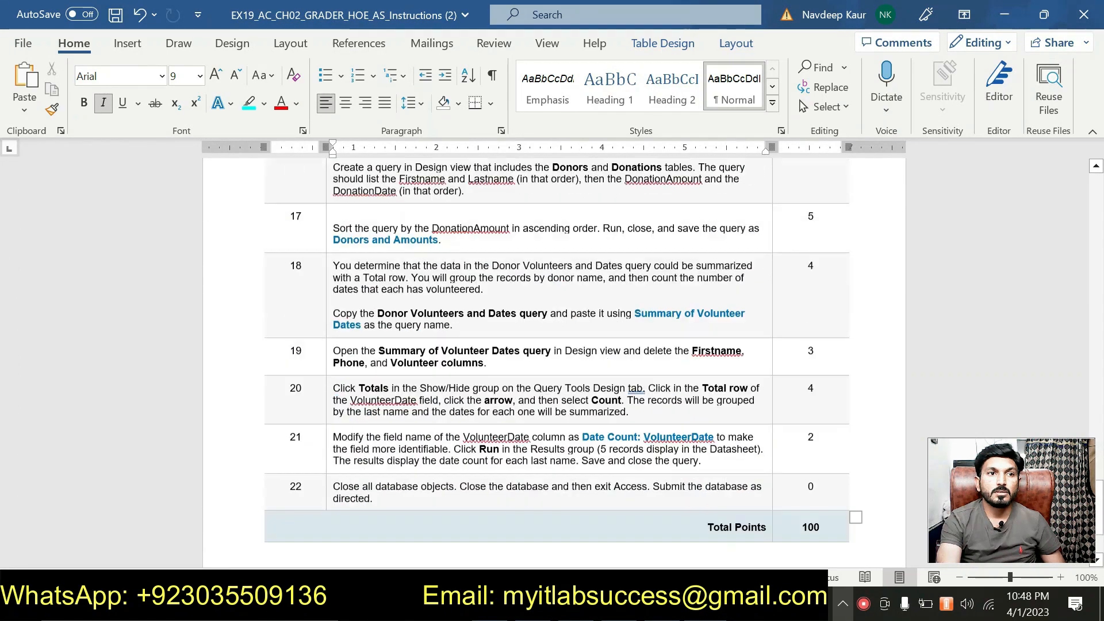
pyautogui.scroll(-3, 544, 345)
pyautogui.scroll(15, 544, 345)
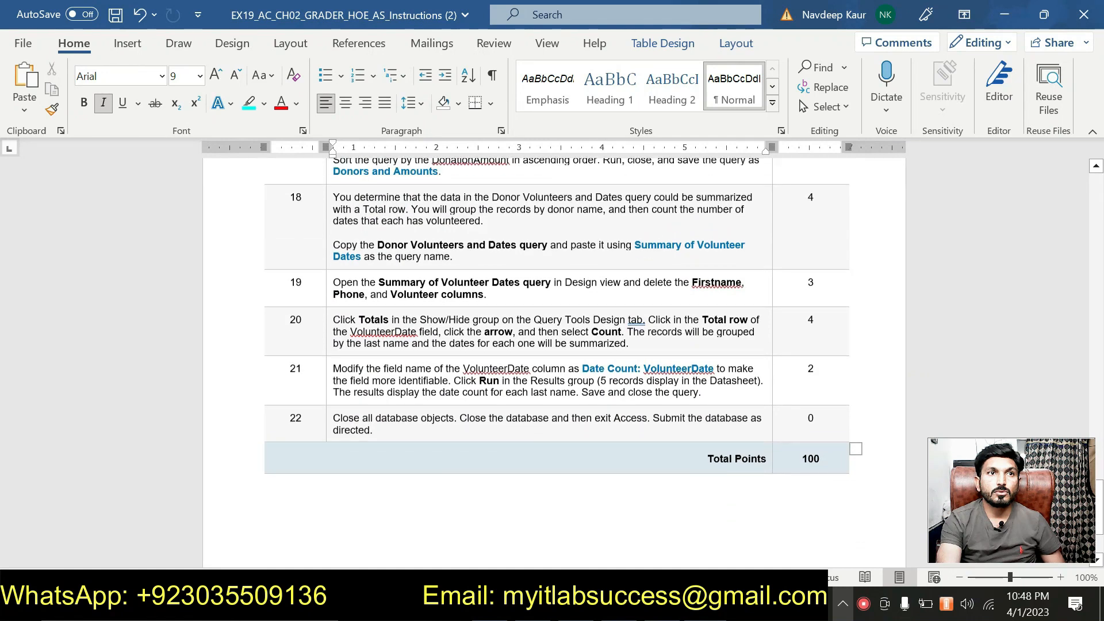
pyautogui.scroll(15, 476, 480)
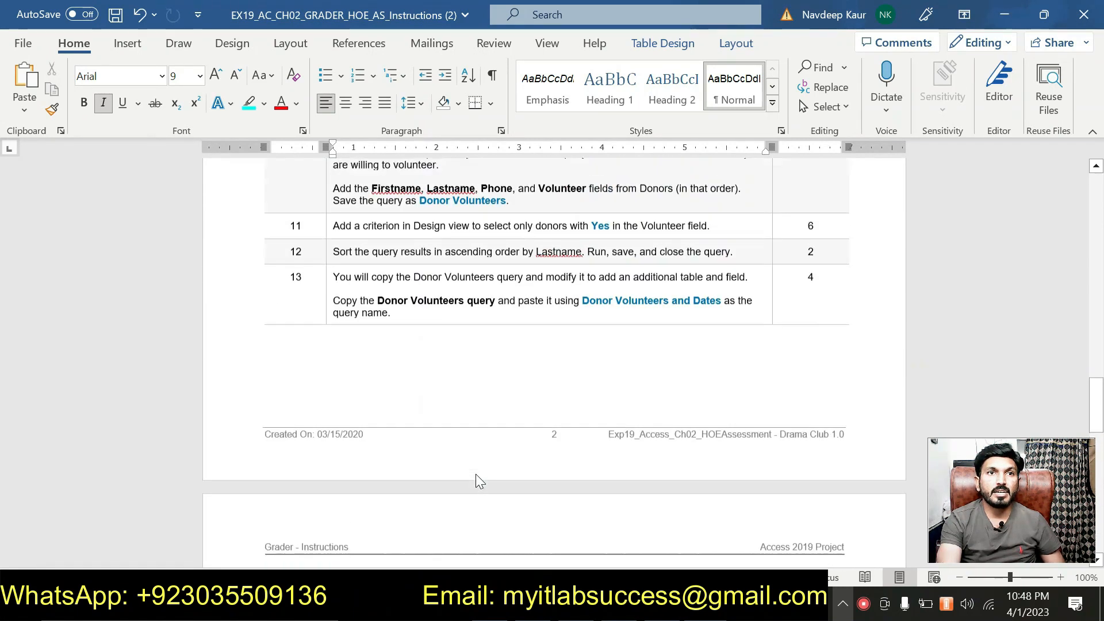
pyautogui.scroll(15, 475, 481)
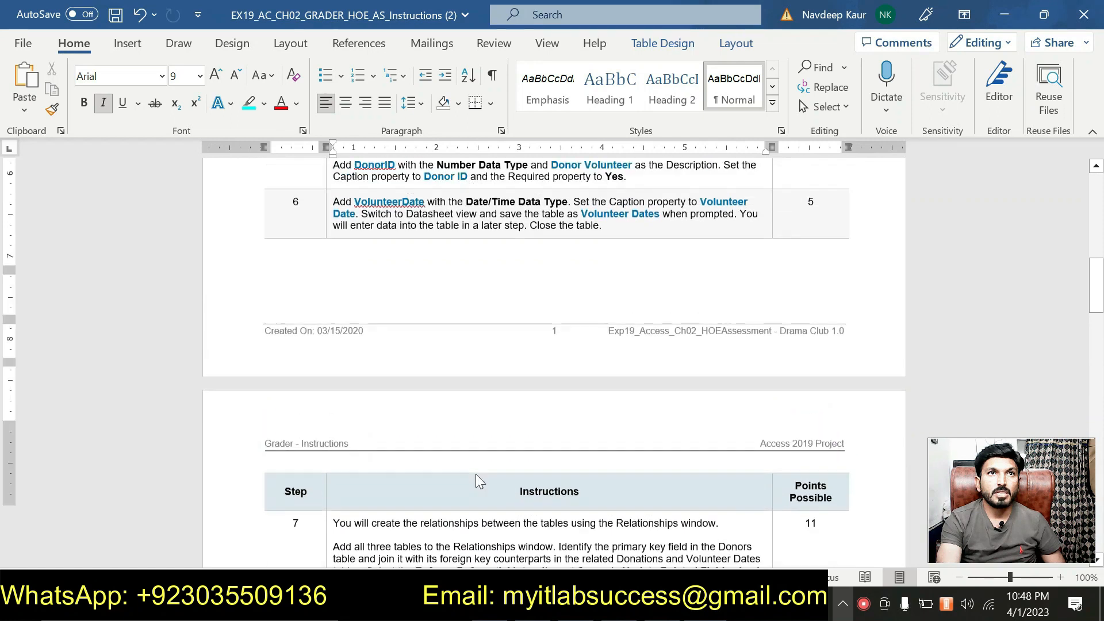
pyautogui.scroll(1, 544, 357)
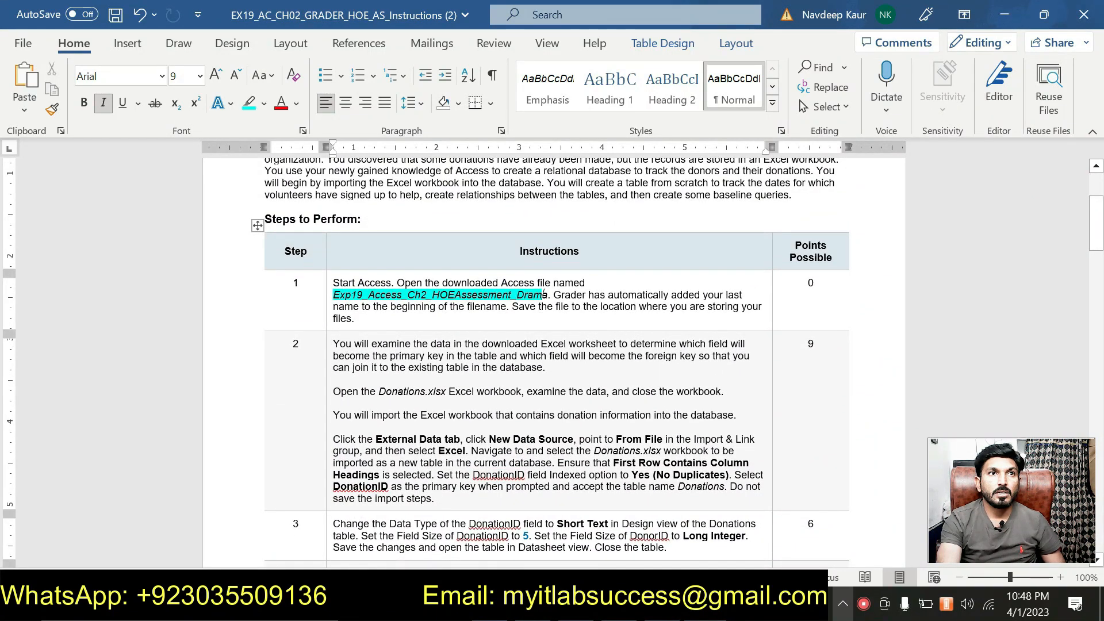
# Remove the turquoise highlight from the database file name in step 1 of the instructions.
pyautogui.moveTo(334, 295); pyautogui.dragTo(547, 295)
pyautogui.click(609, 276)
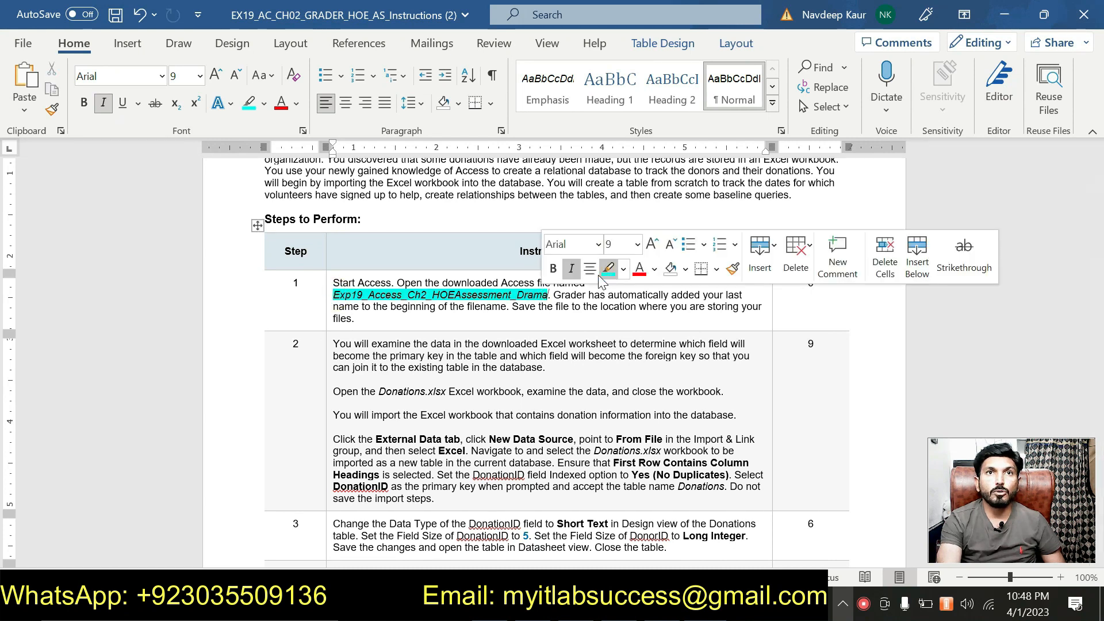
pyautogui.moveTo(551, 294); pyautogui.dragTo(334, 295)
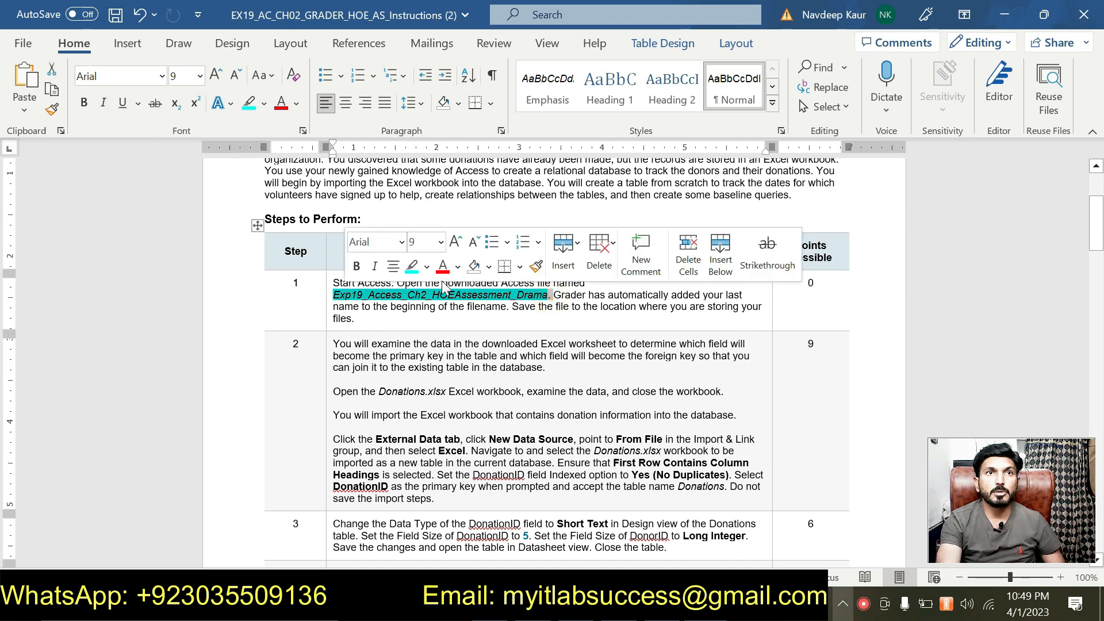
pyautogui.click(412, 266)
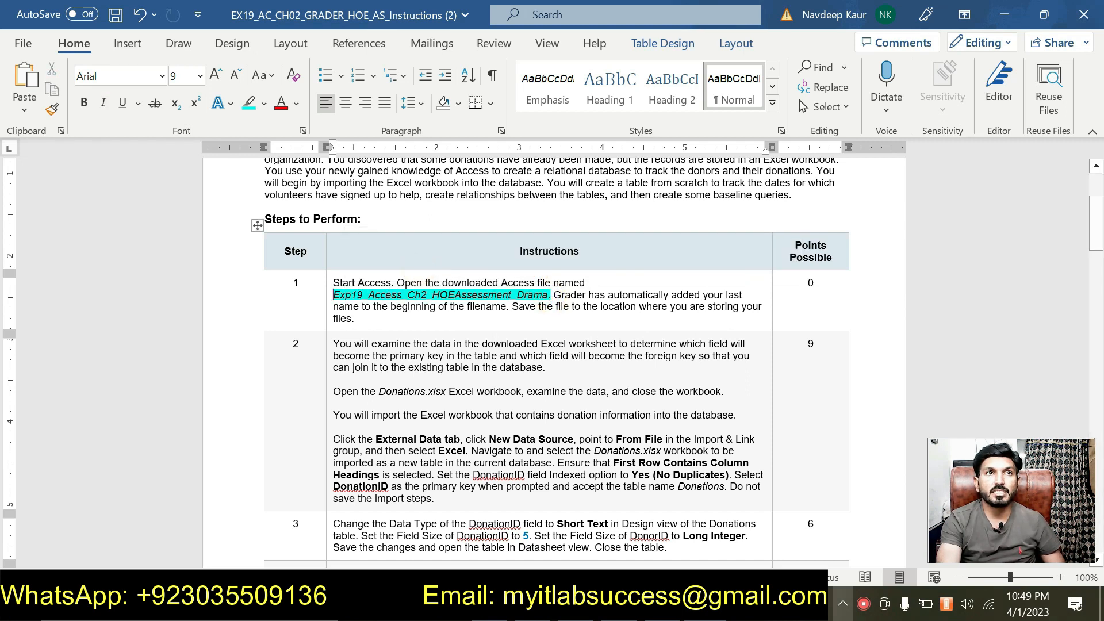
pyautogui.moveTo(333, 295); pyautogui.dragTo(545, 294)
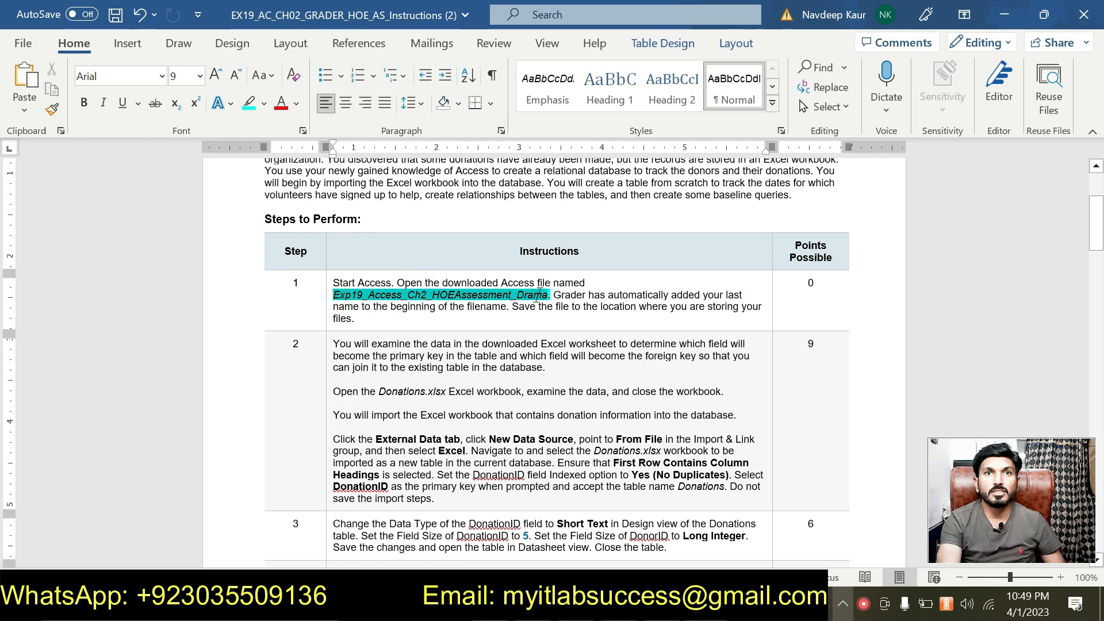
pyautogui.click(606, 266)
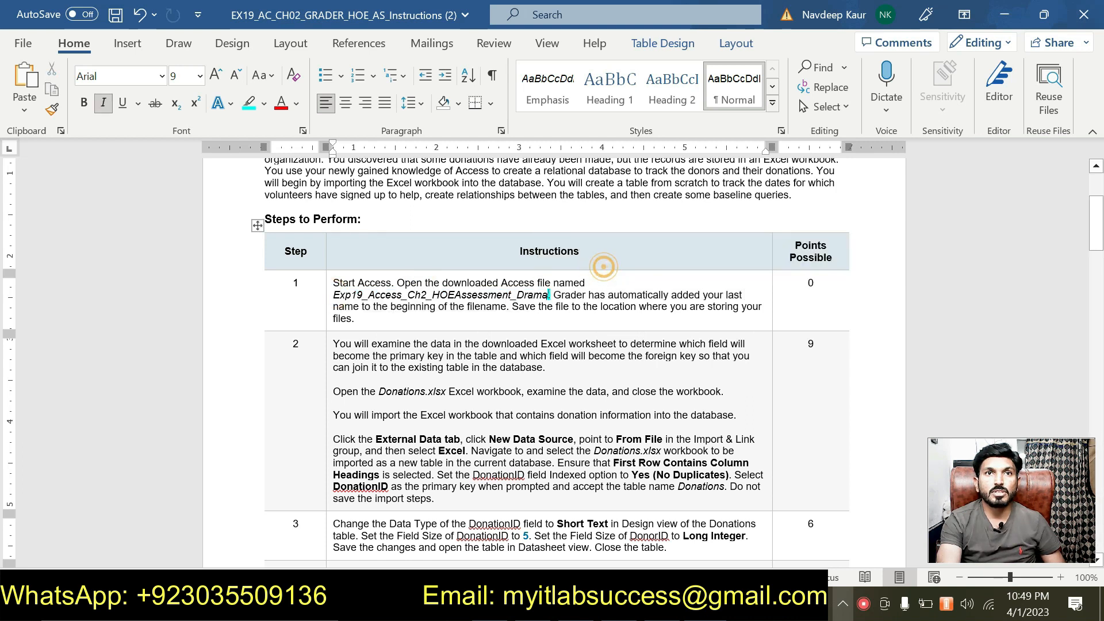
# Highlight the sentence about importing the Excel workbook with donation information in step 2 in turquoise.
pyautogui.scroll(1, 605, 267)
pyautogui.scroll(1, 552, 362)
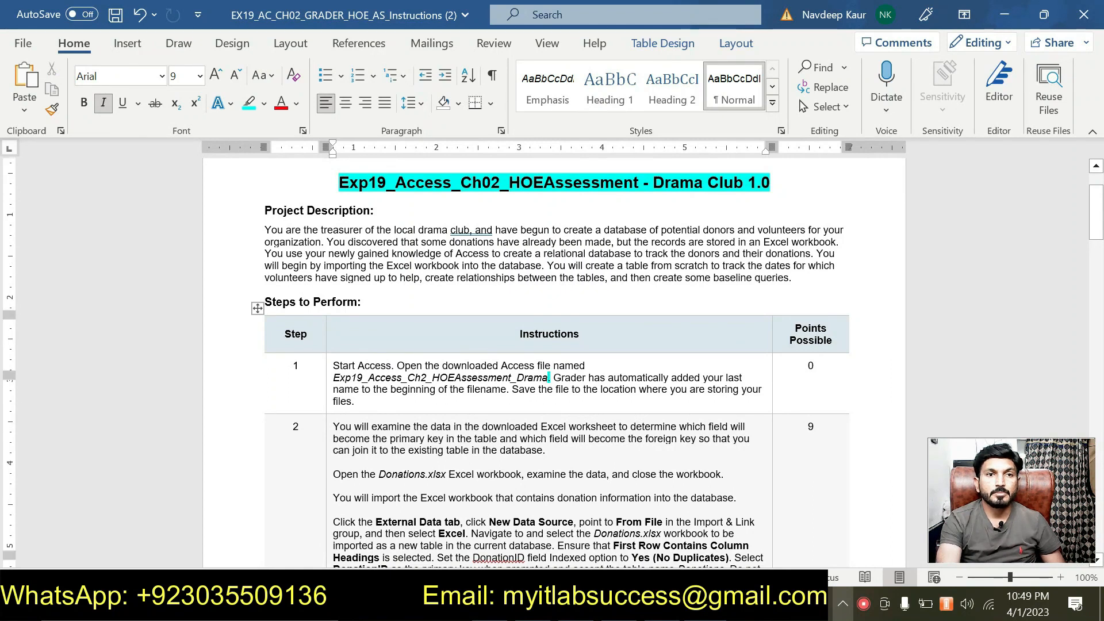
pyautogui.scroll(-1, 552, 363)
pyautogui.scroll(-1, 552, 363)
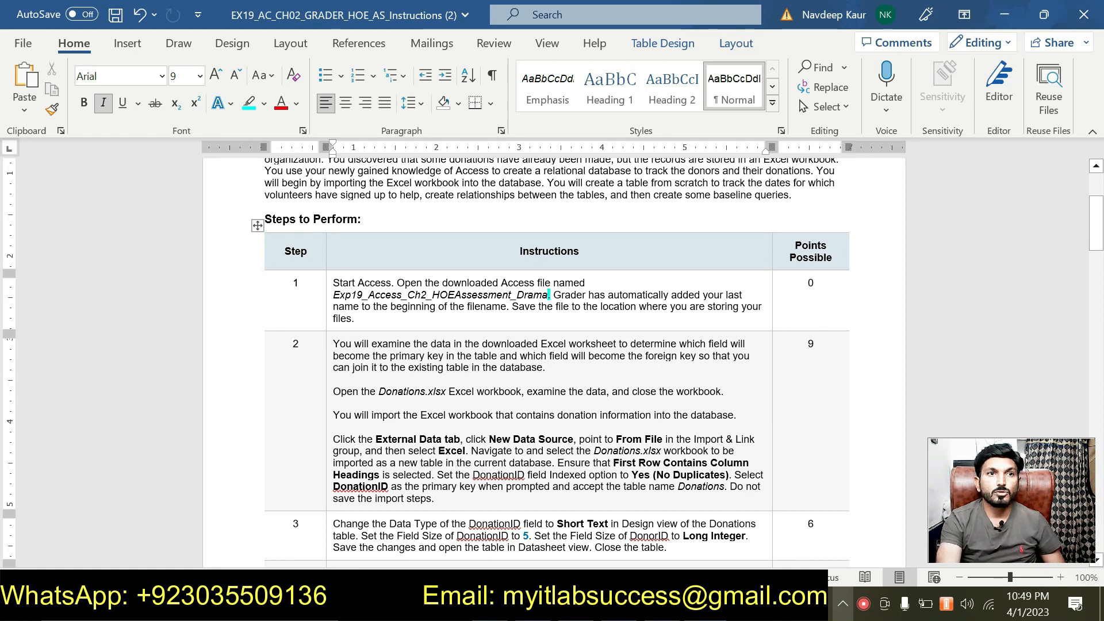
pyautogui.moveTo(339, 415); pyautogui.dragTo(734, 415)
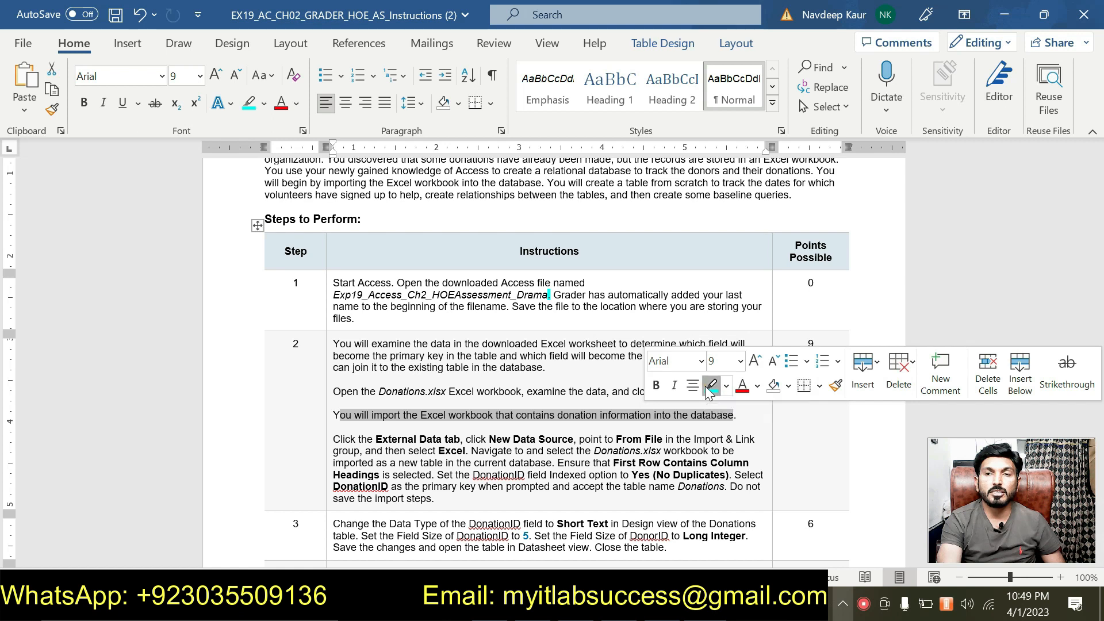
pyautogui.click(711, 386)
pyautogui.click(535, 460)
# Highlight the paragraph with the detailed Excel import instructions at the end of step 2 in turquoise.
pyautogui.scroll(2, 535, 460)
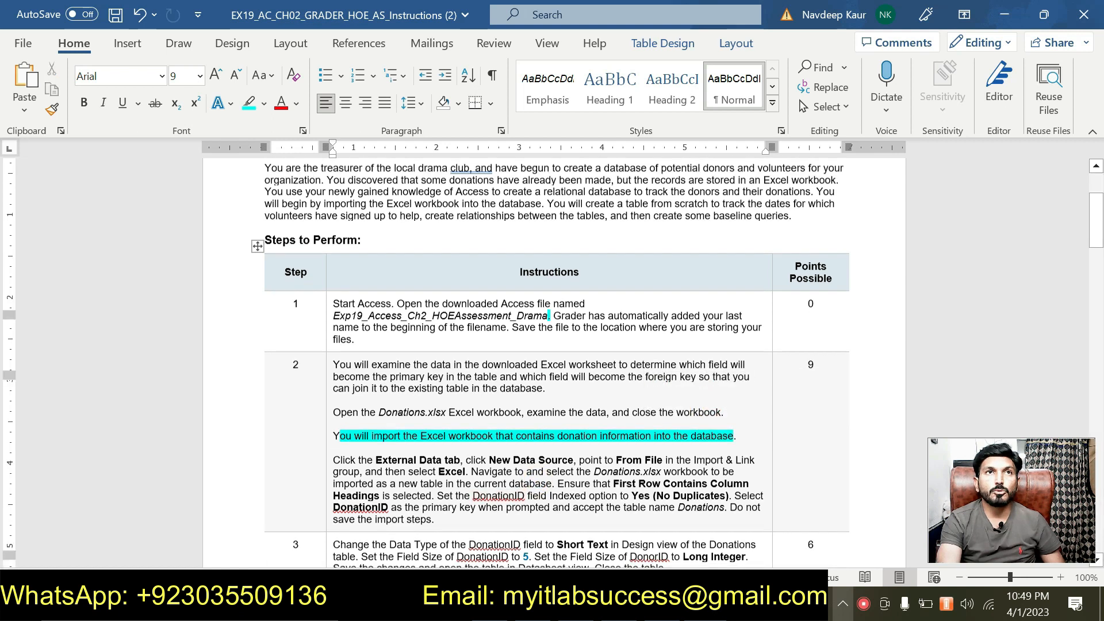
pyautogui.scroll(-2, 535, 460)
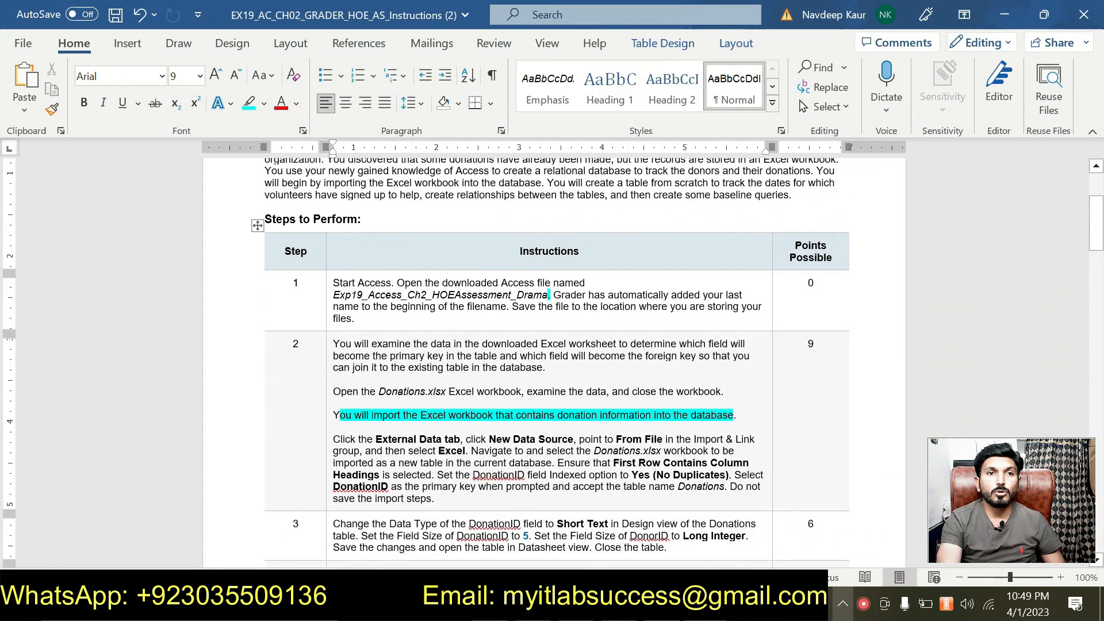
pyautogui.moveTo(436, 498); pyautogui.dragTo(338, 444)
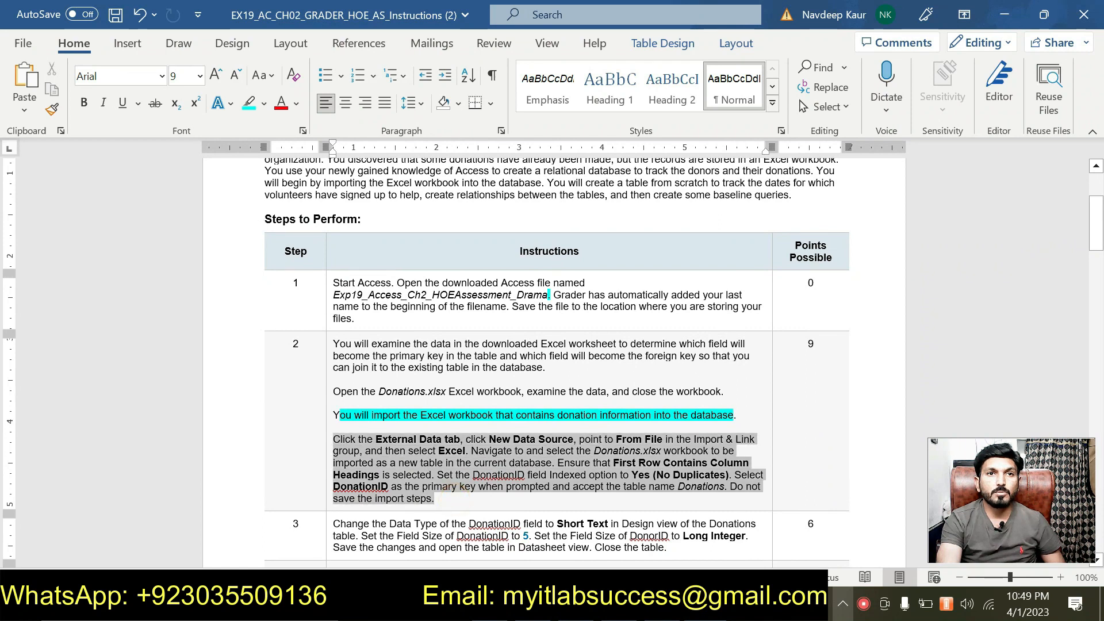
pyautogui.click(405, 413)
pyautogui.click(440, 495)
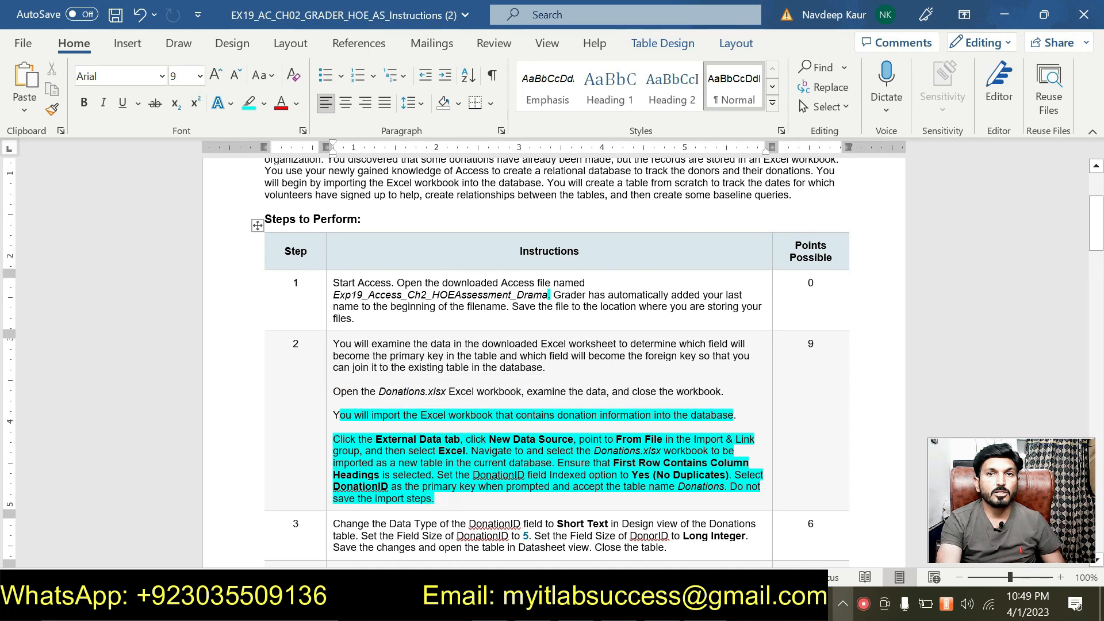
# Review the highlighted import instructions, switch back to the Access database and close the Donors table.
pyautogui.scroll(-1, 440, 496)
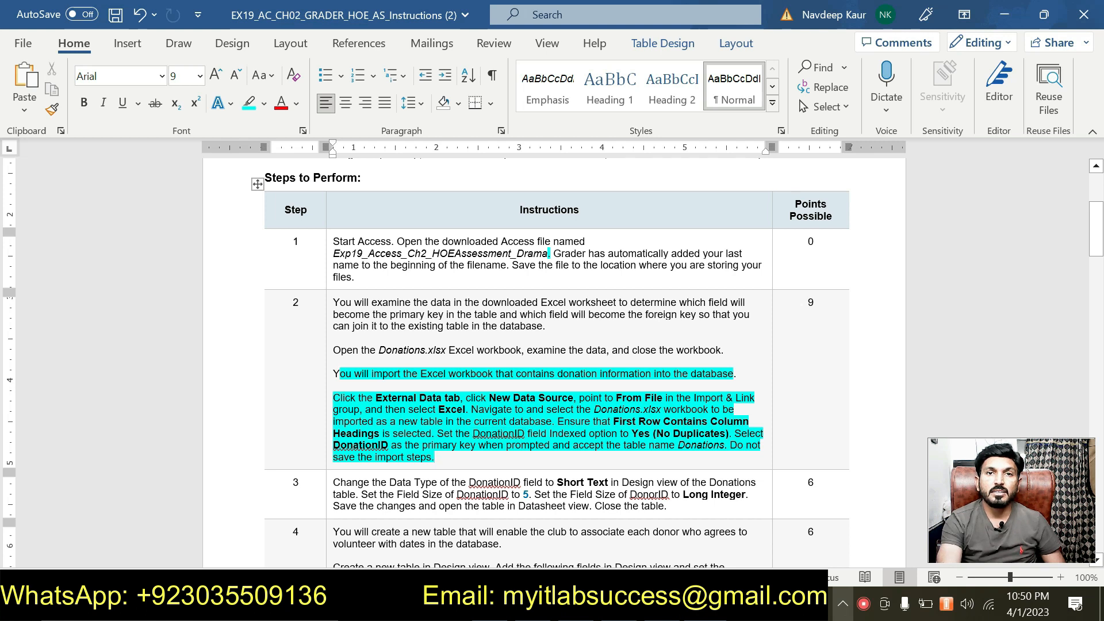
pyautogui.scroll(-1, 552, 362)
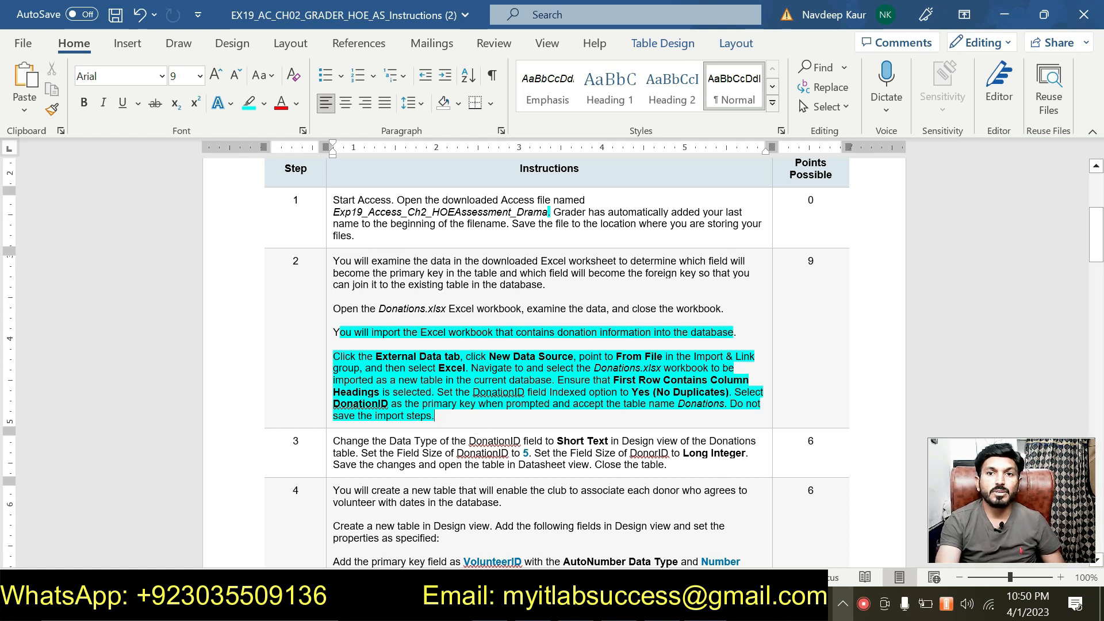
pyautogui.hotkey('alt', 'Tab')
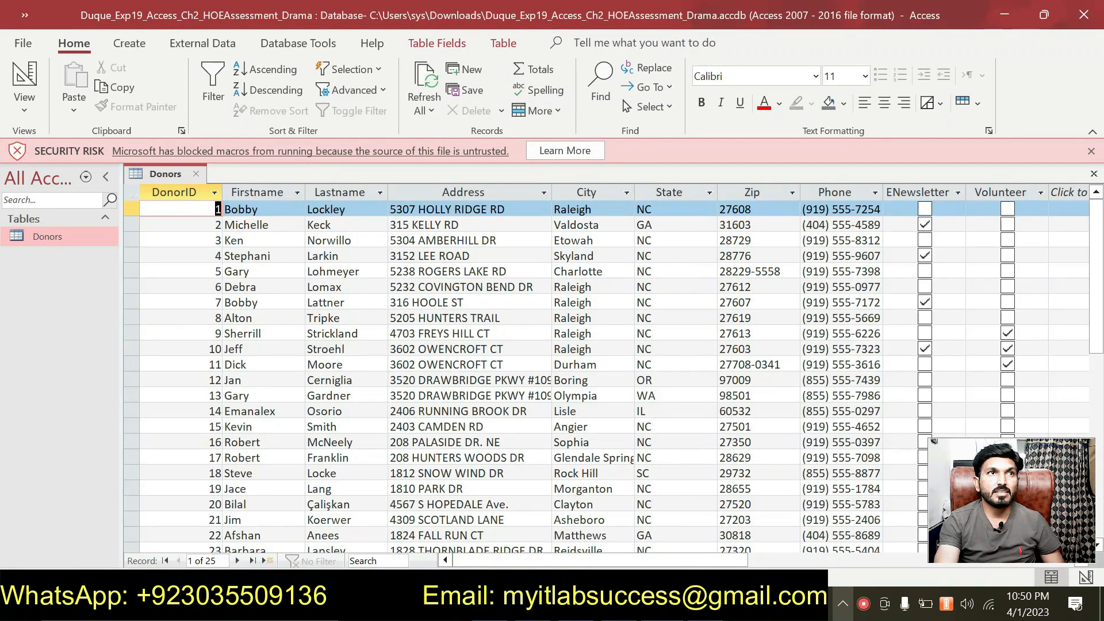
pyautogui.click(198, 174)
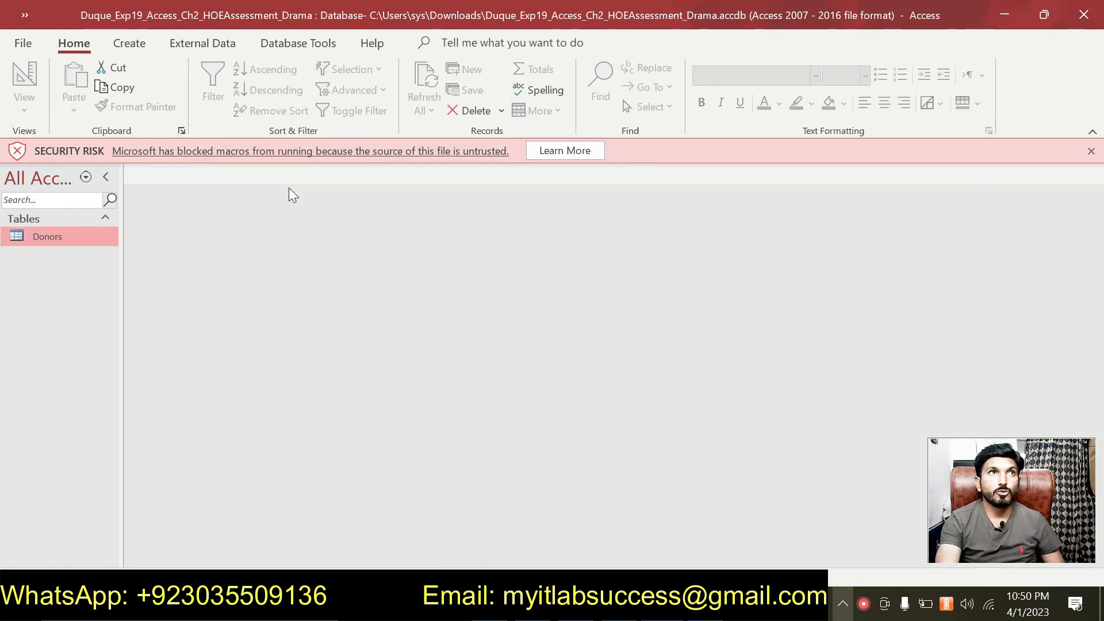
# Start an Excel file import and choose the Donations (2) workbook from the Downloads folder as its source.
pyautogui.click(199, 43)
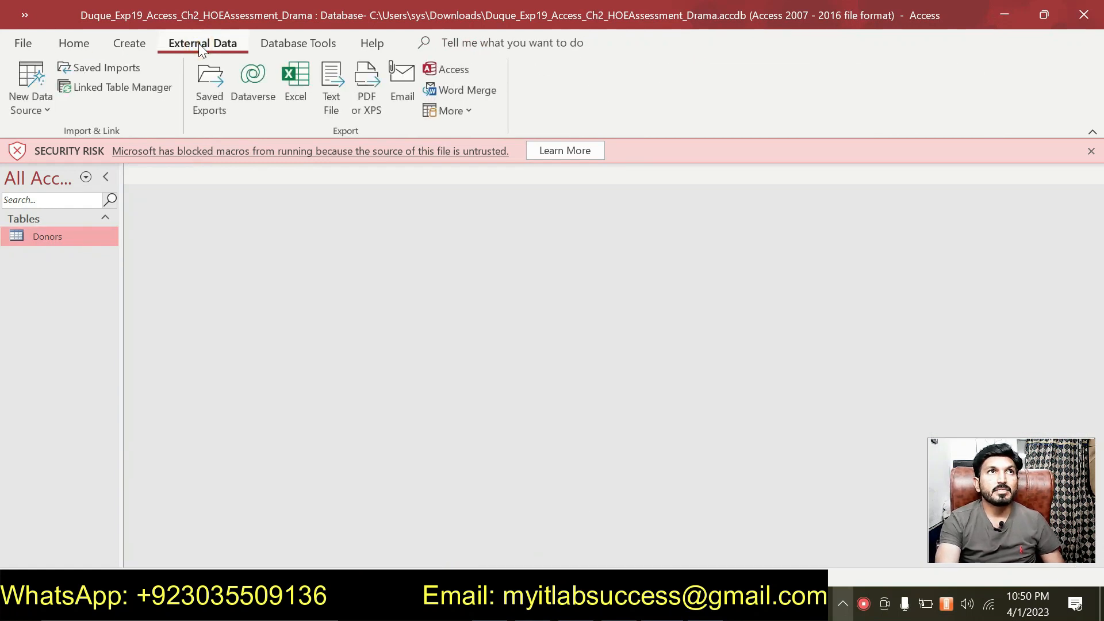
pyautogui.click(43, 118)
pyautogui.moveTo(55, 133)
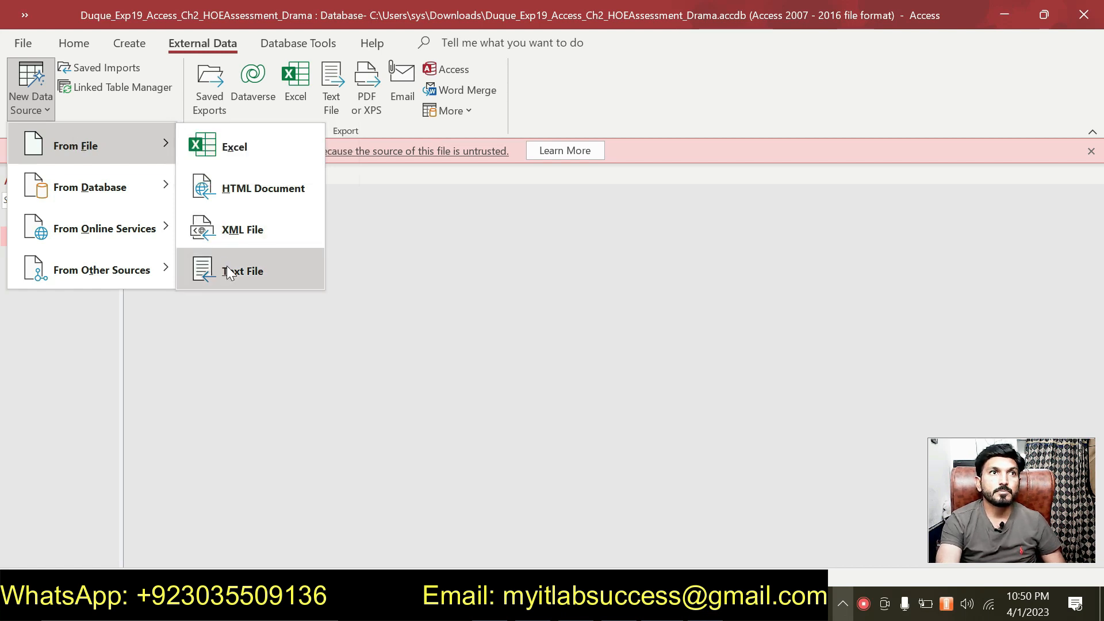
pyautogui.click(251, 154)
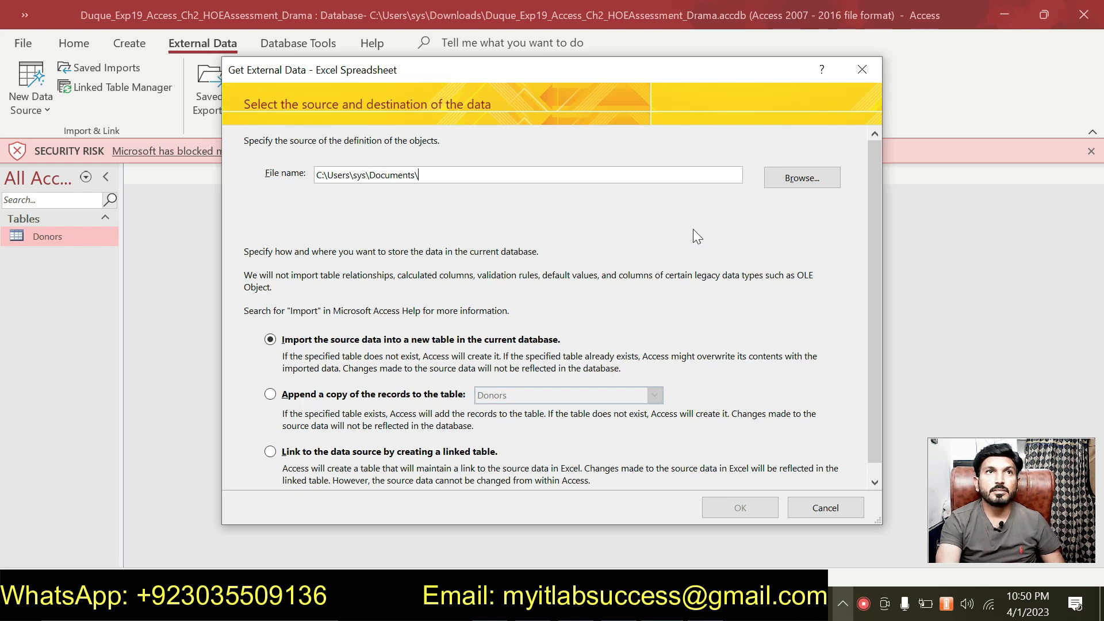
pyautogui.click(785, 178)
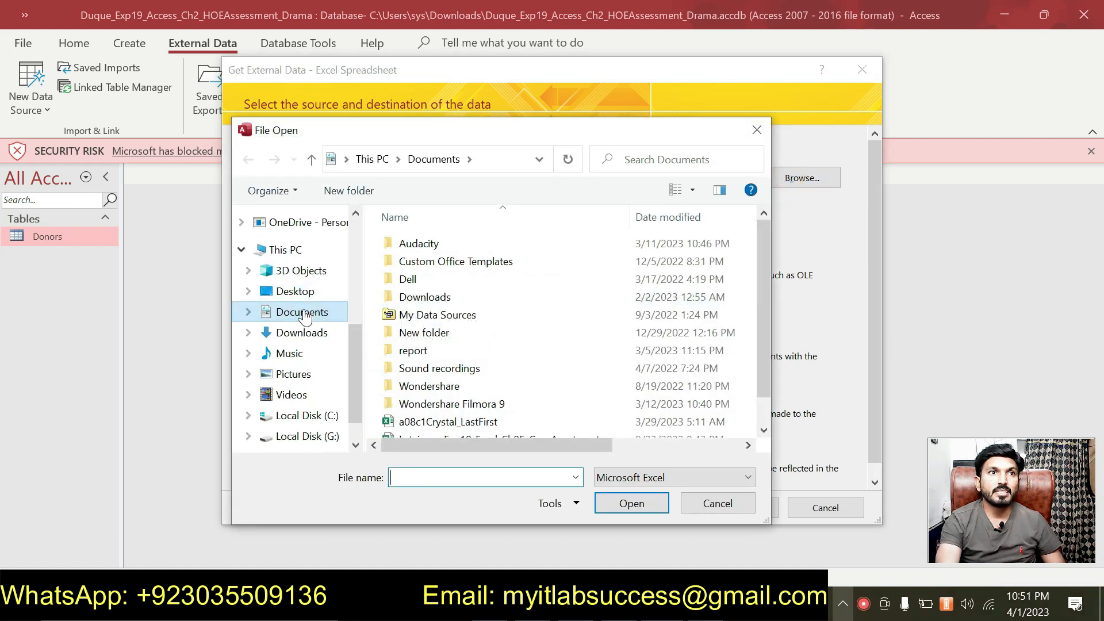
pyautogui.click(314, 334)
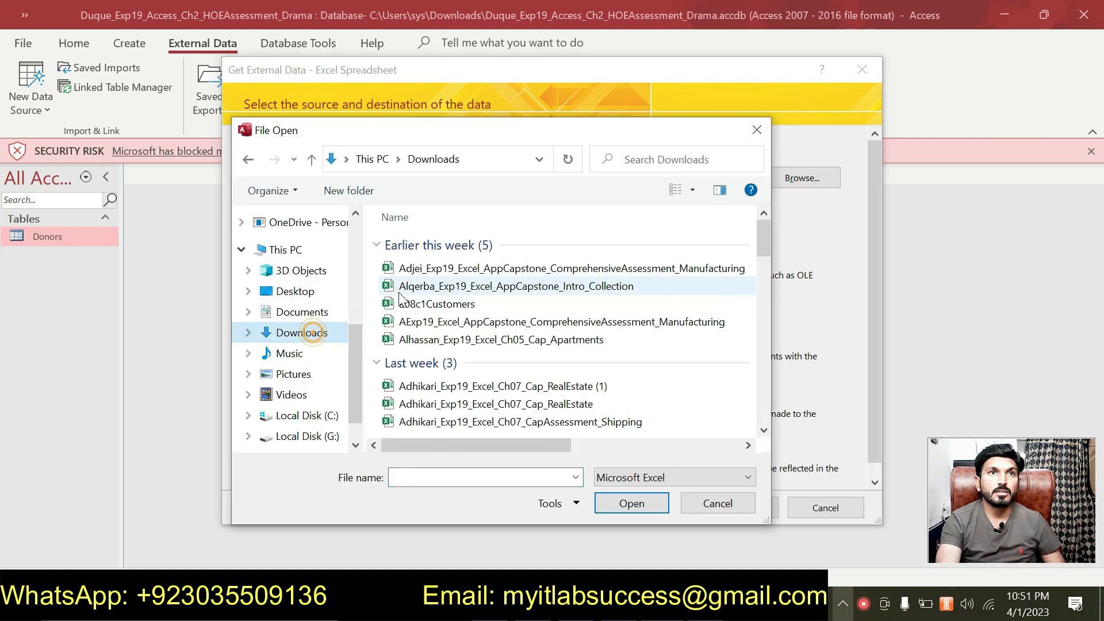
pyautogui.click(423, 271)
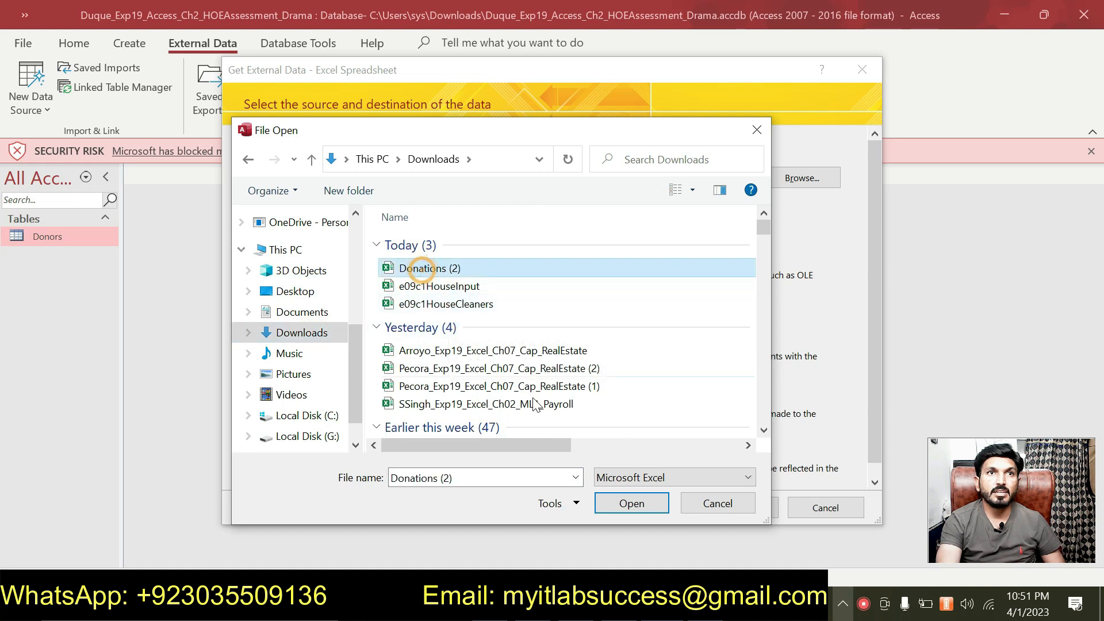
pyautogui.click(632, 503)
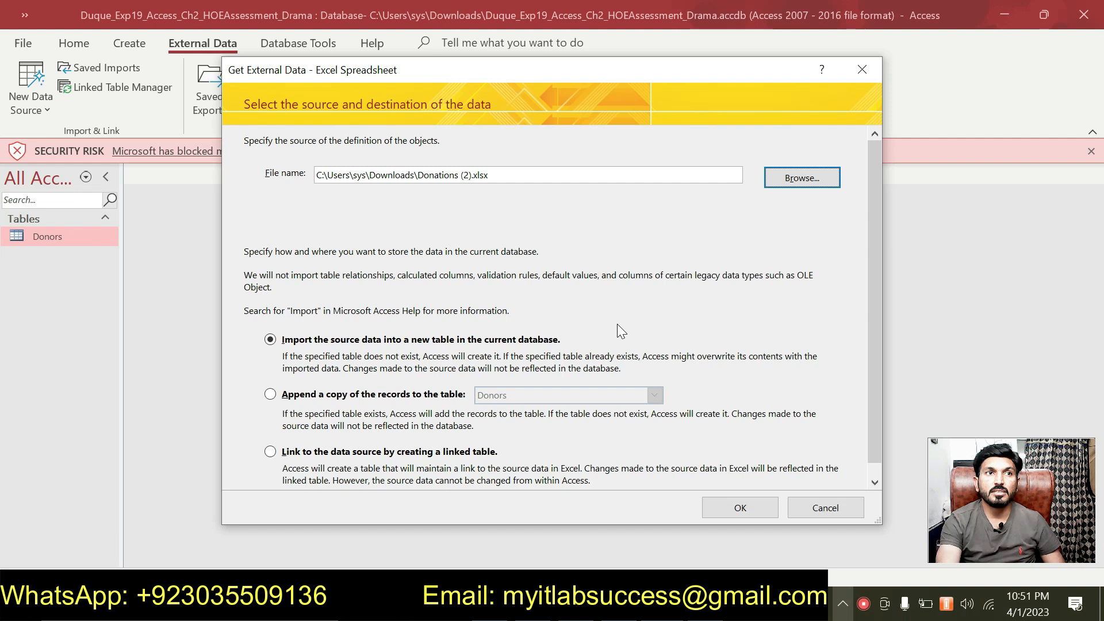
# Continue with importing into a new table, keeping First Row Contains Column Headings enabled.
pyautogui.click(714, 501)
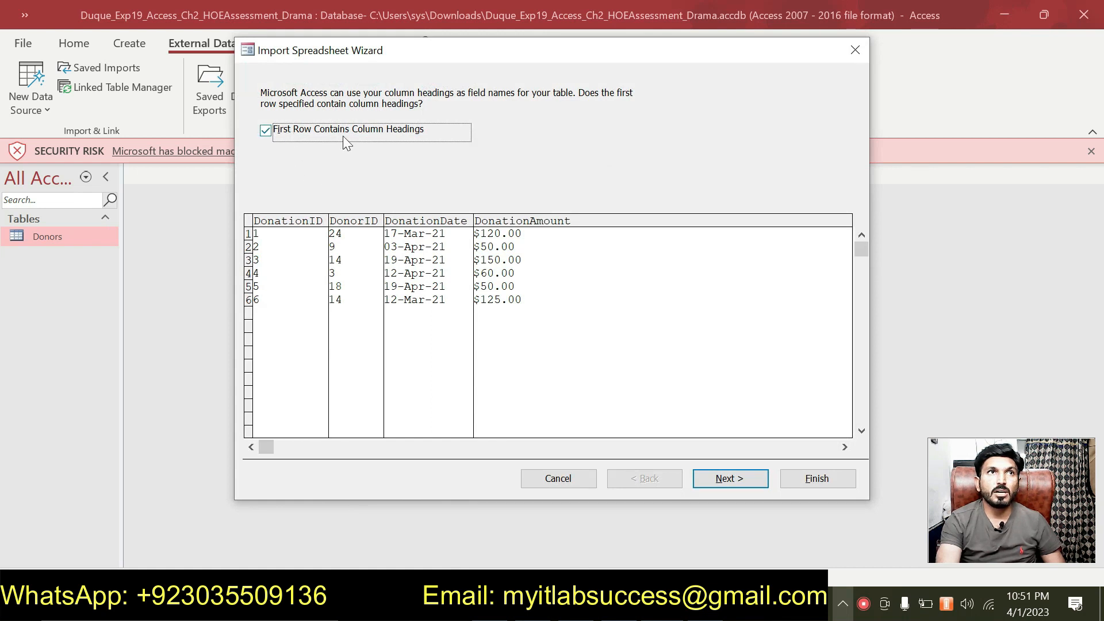
pyautogui.click(266, 132)
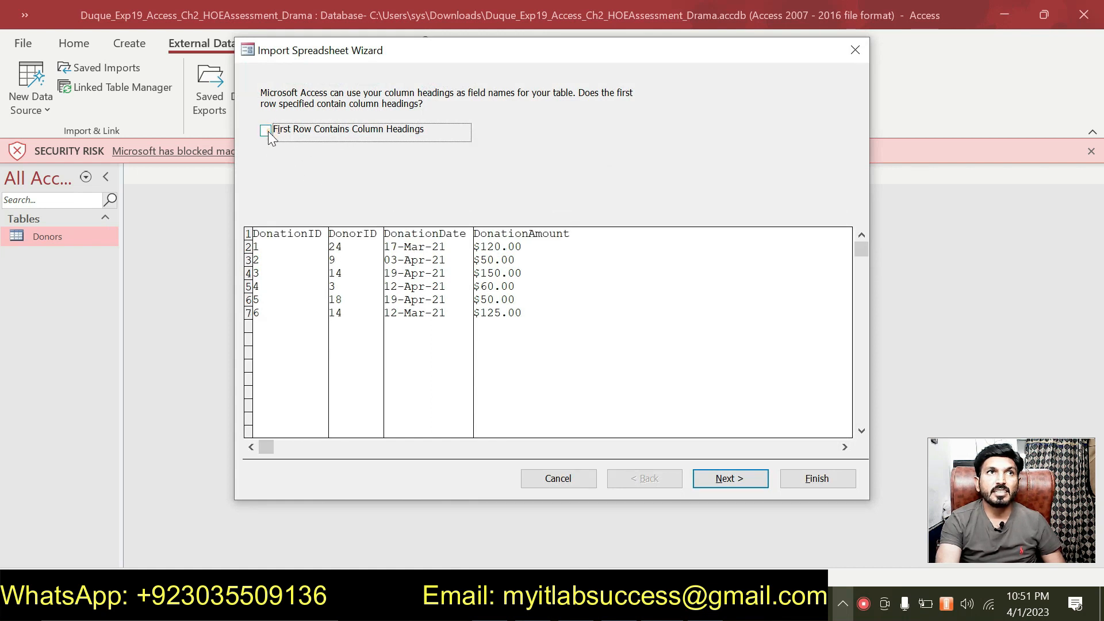
pyautogui.click(268, 134)
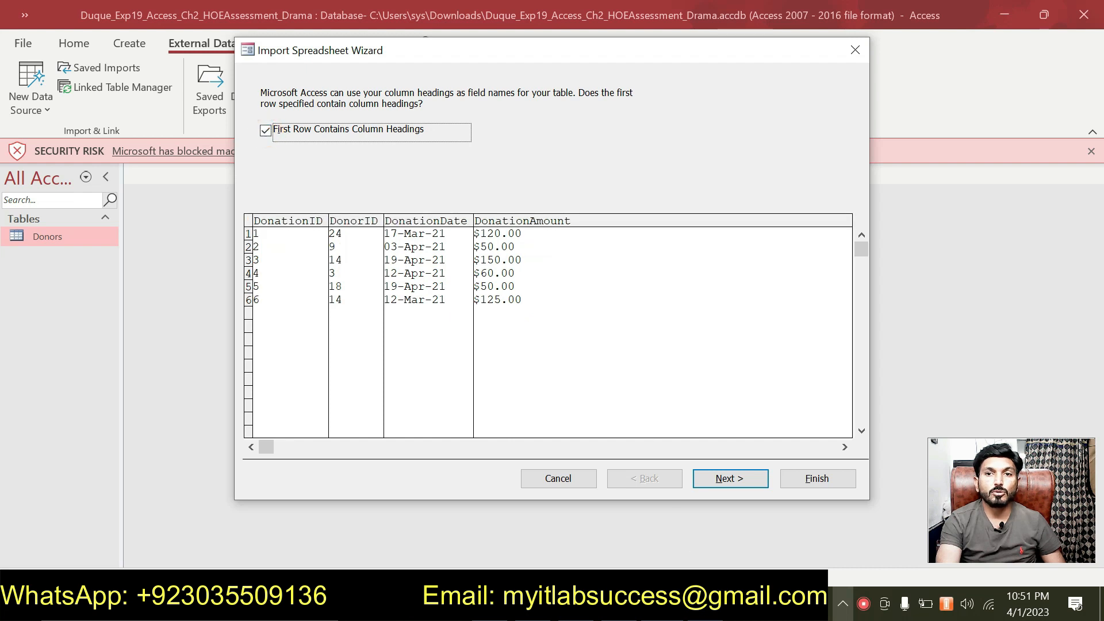
# Check the import instructions, continue to the field options and set DonationID's Indexed option to Yes (No Duplicates).
pyautogui.hotkey('alt', 'Tab')
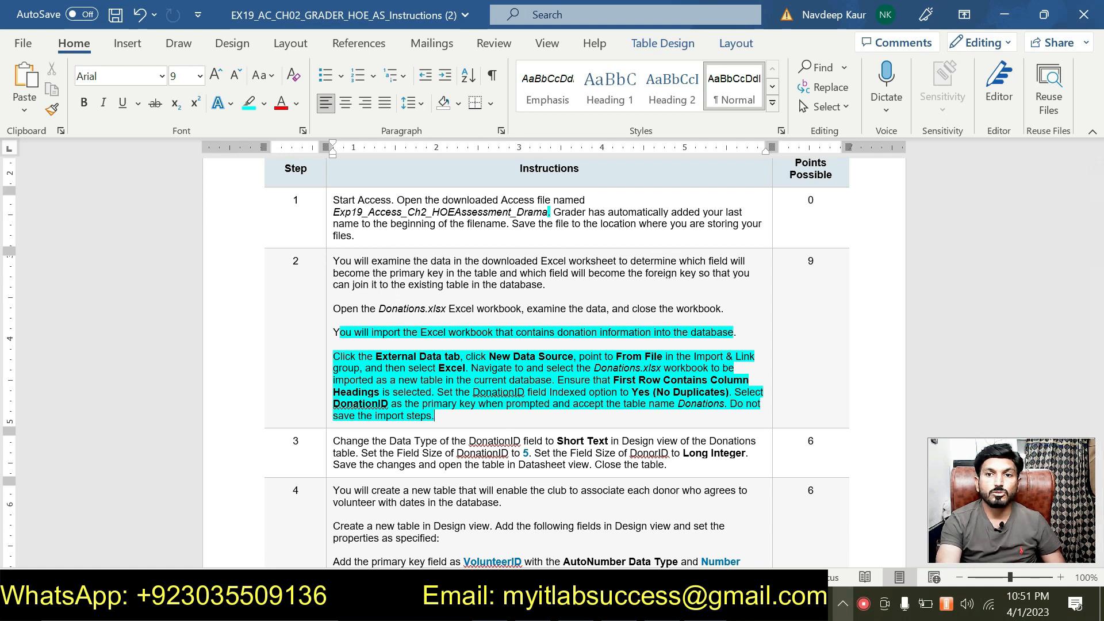
pyautogui.hotkey('alt', 'Tab')
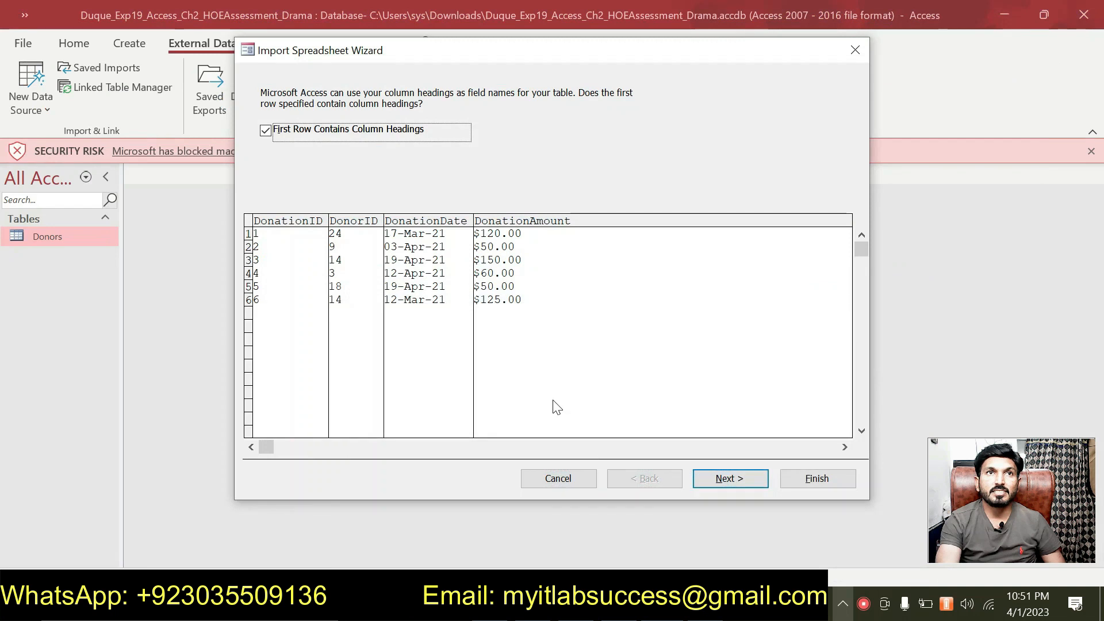
pyautogui.click(721, 480)
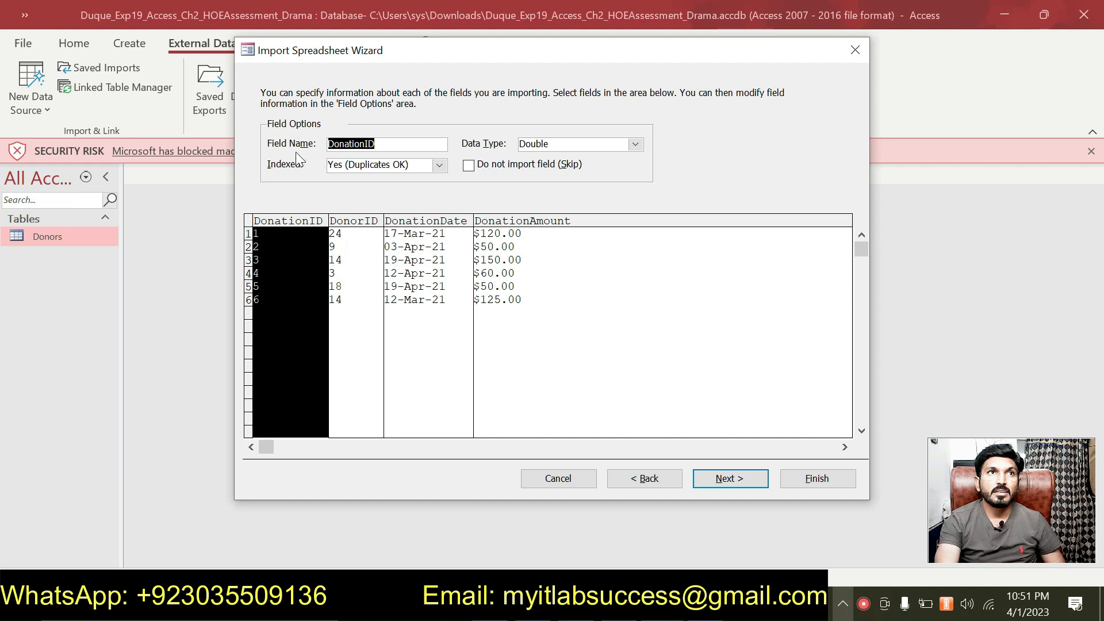
pyautogui.click(440, 165)
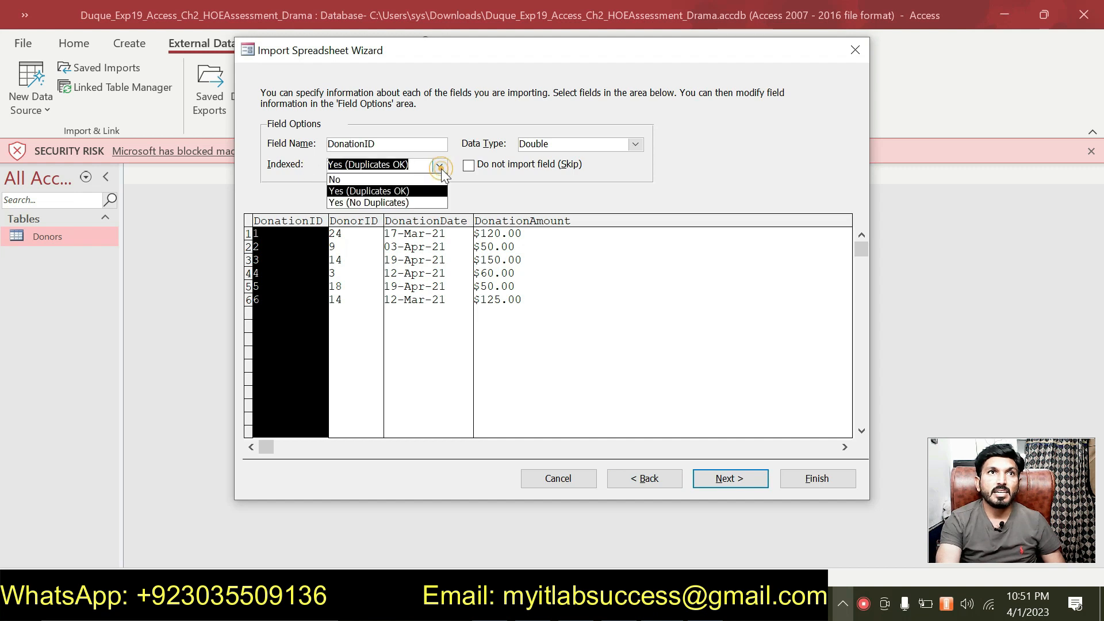
pyautogui.click(411, 203)
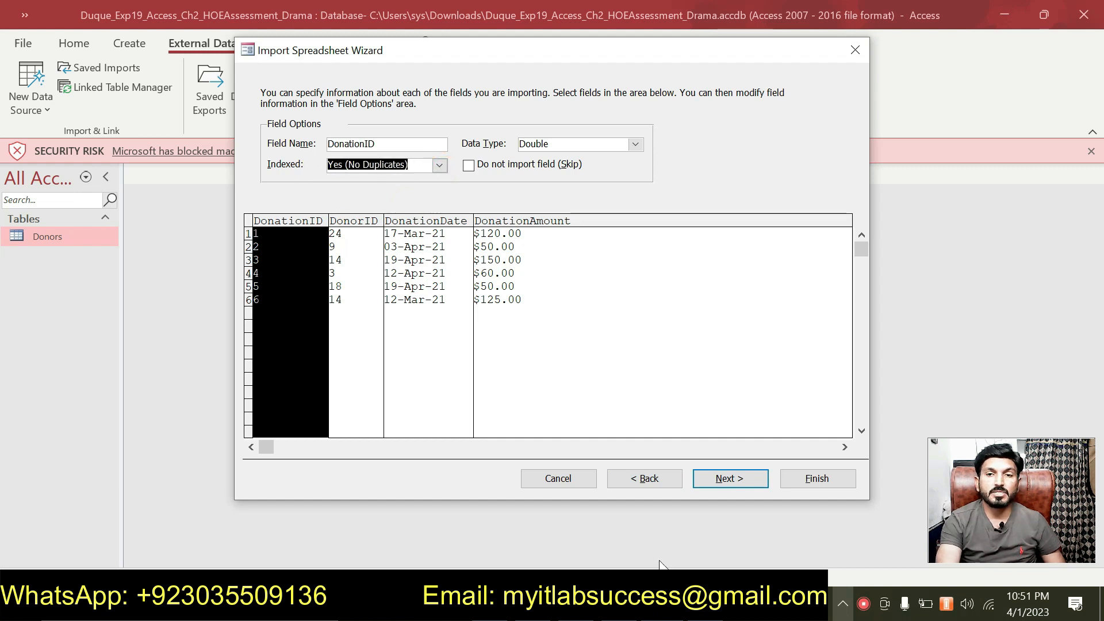
# Choose DonationID as the imported table's own primary key, checking the assignment instructions, and continue to the final import page.
pyautogui.hotkey('alt', 'Tab')
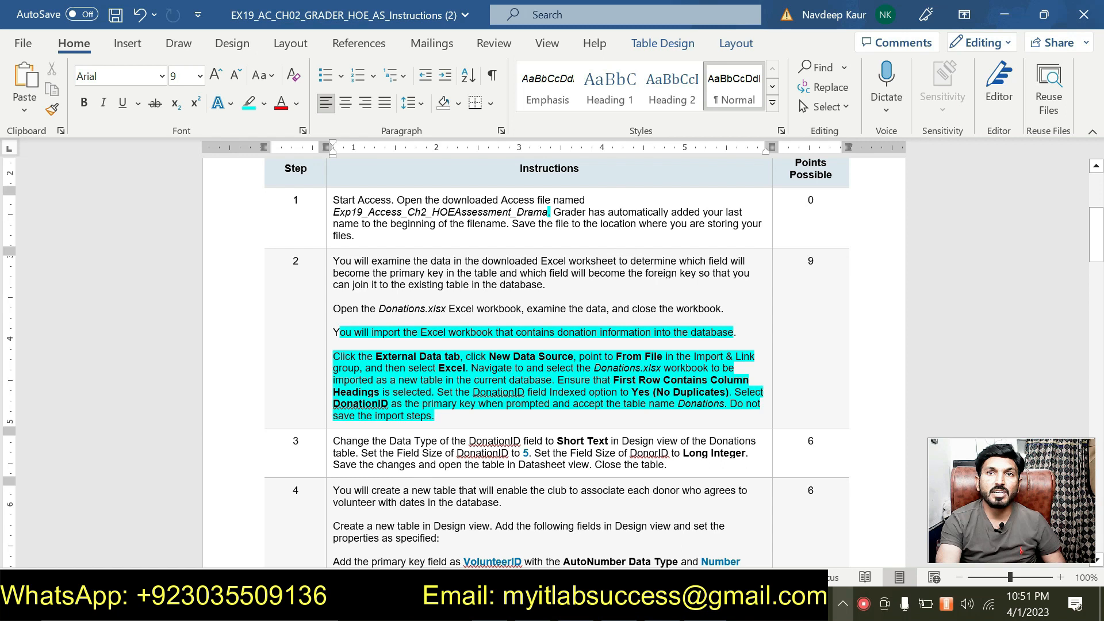
pyautogui.hotkey('alt', 'Tab')
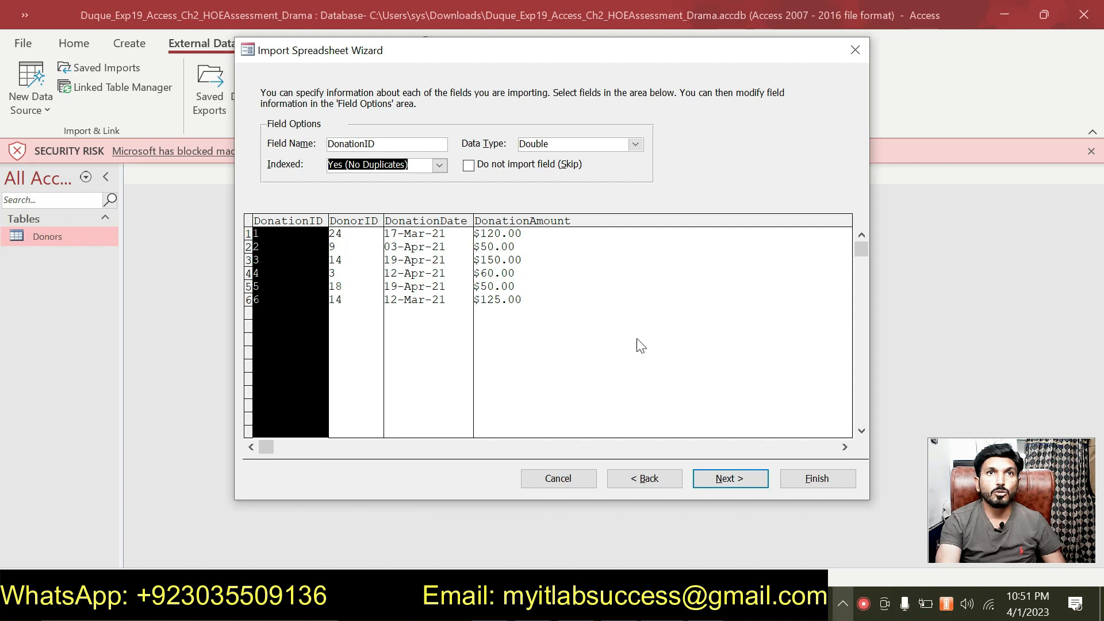
pyautogui.click(719, 480)
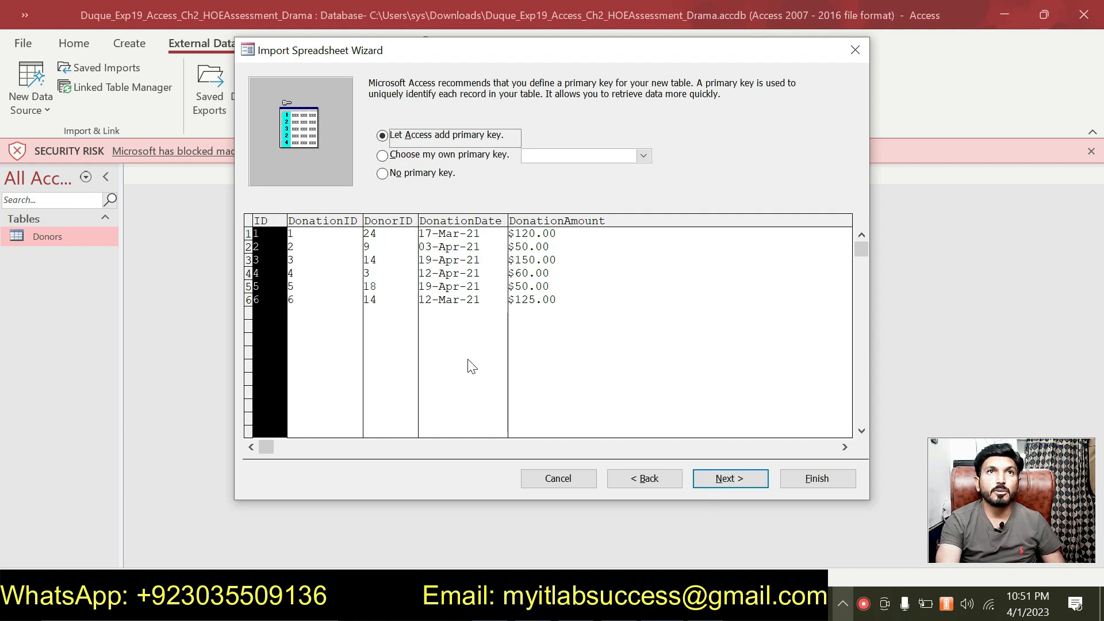
pyautogui.click(384, 157)
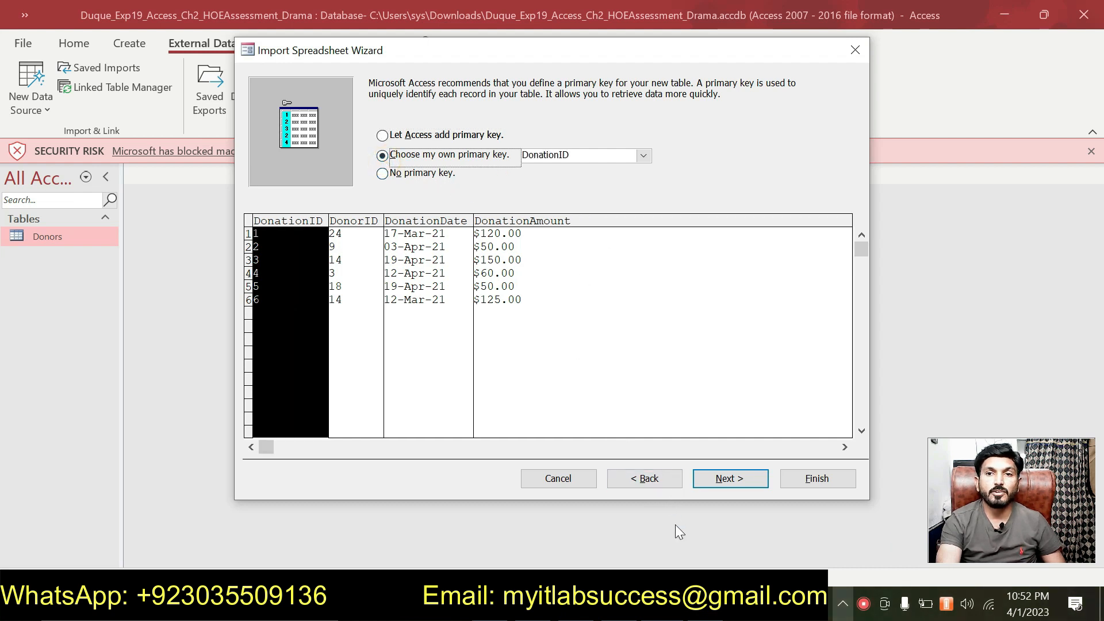
pyautogui.hotkey('alt', 'Tab')
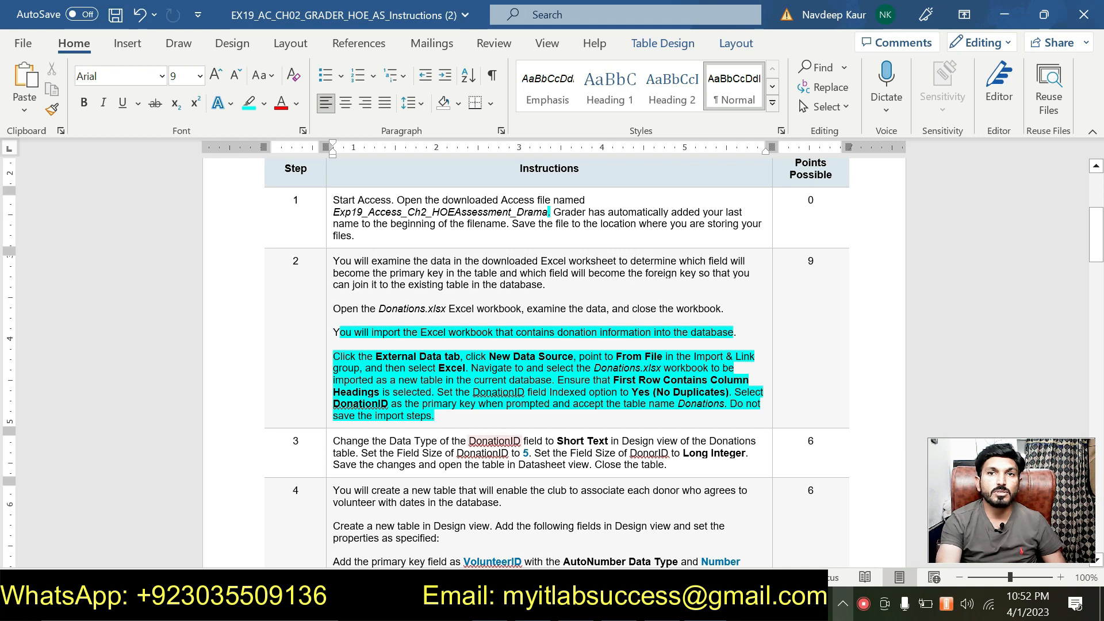
pyautogui.click(682, 604)
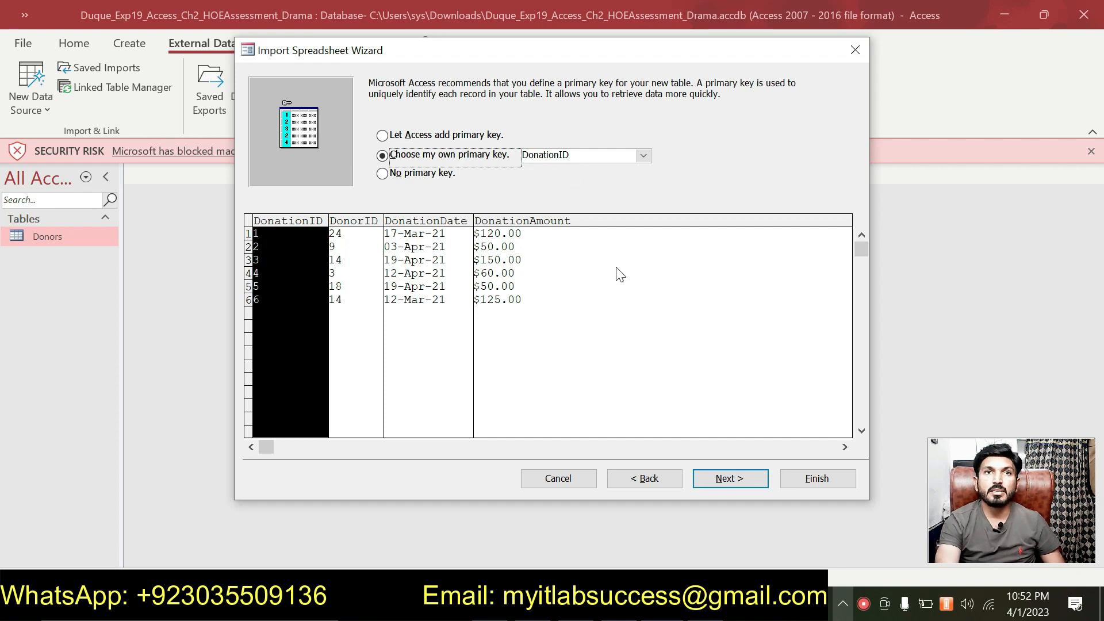
pyautogui.click(714, 480)
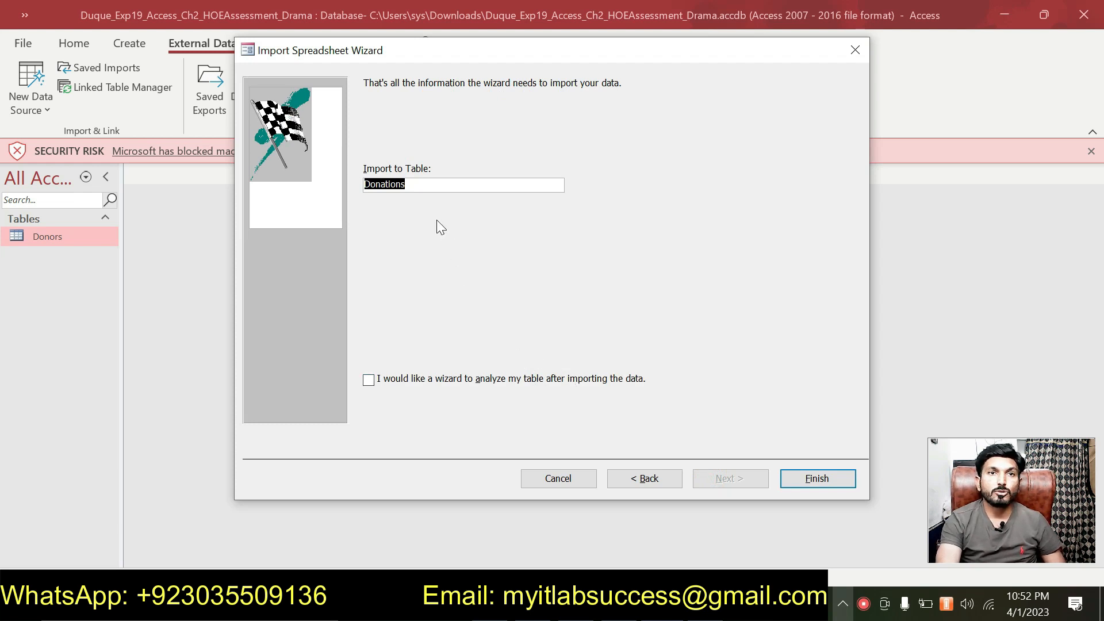
# Finish the import with the table name Donations and close without saving the import steps.
pyautogui.click(662, 604)
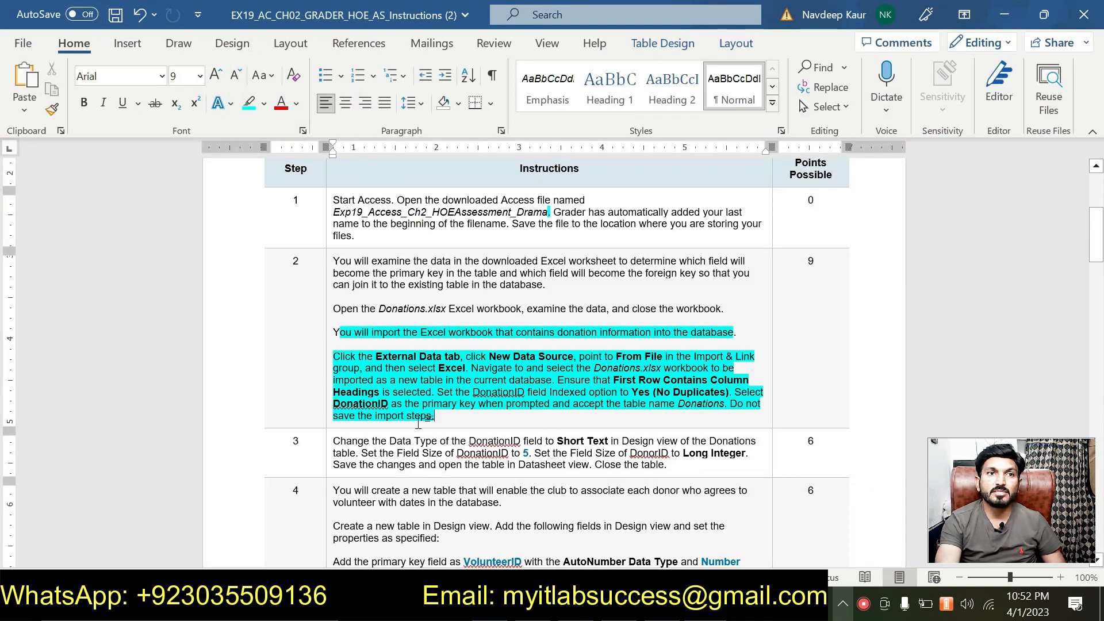
pyautogui.click(656, 604)
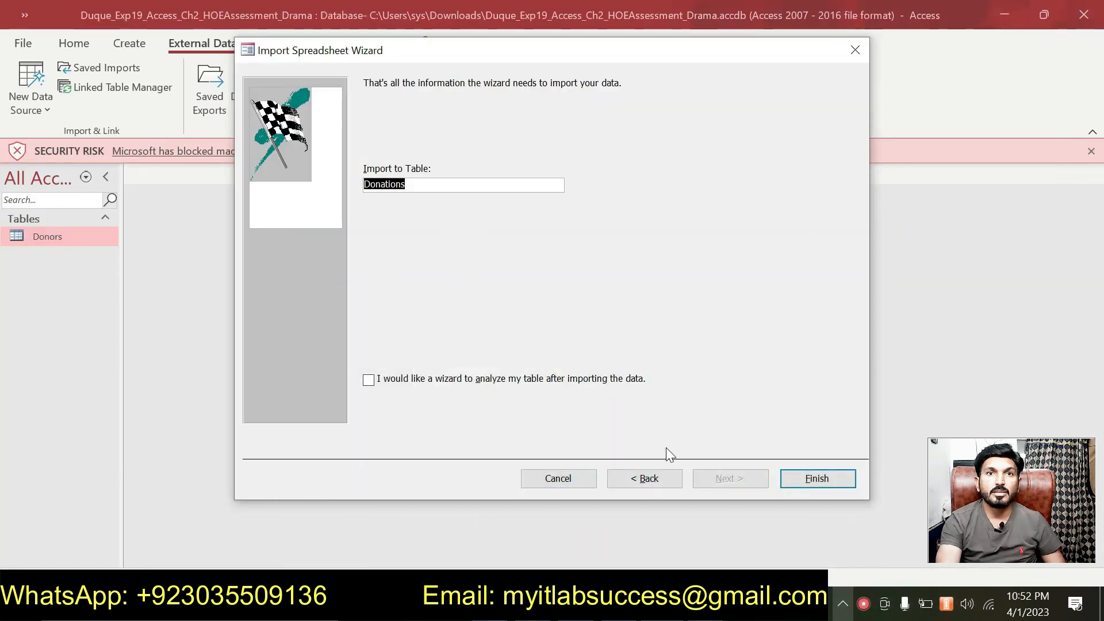
pyautogui.click(820, 479)
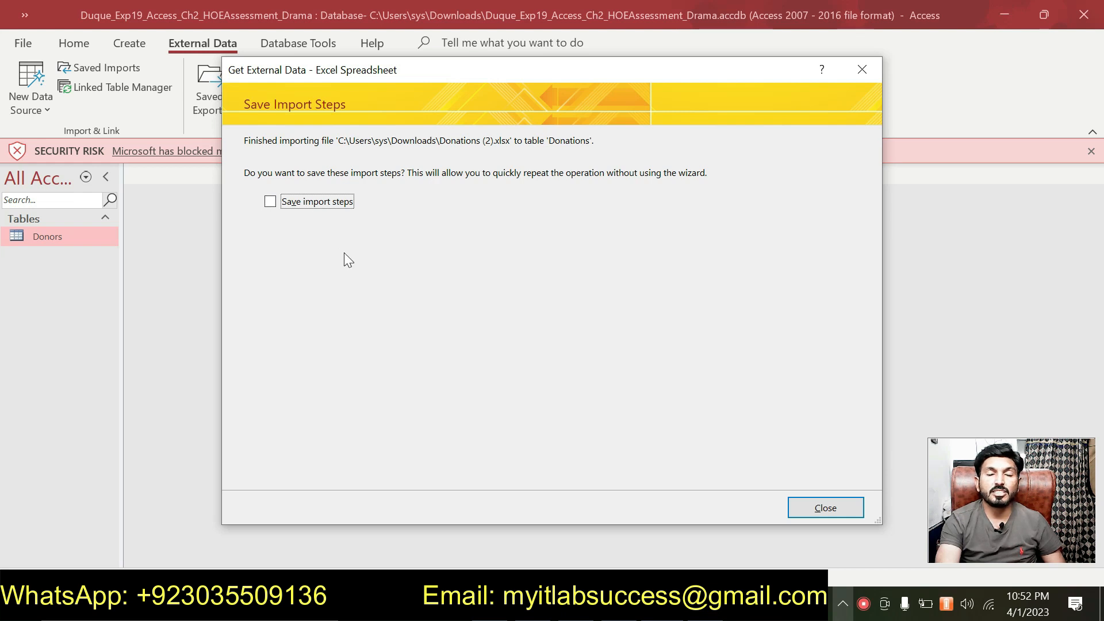
pyautogui.click(799, 505)
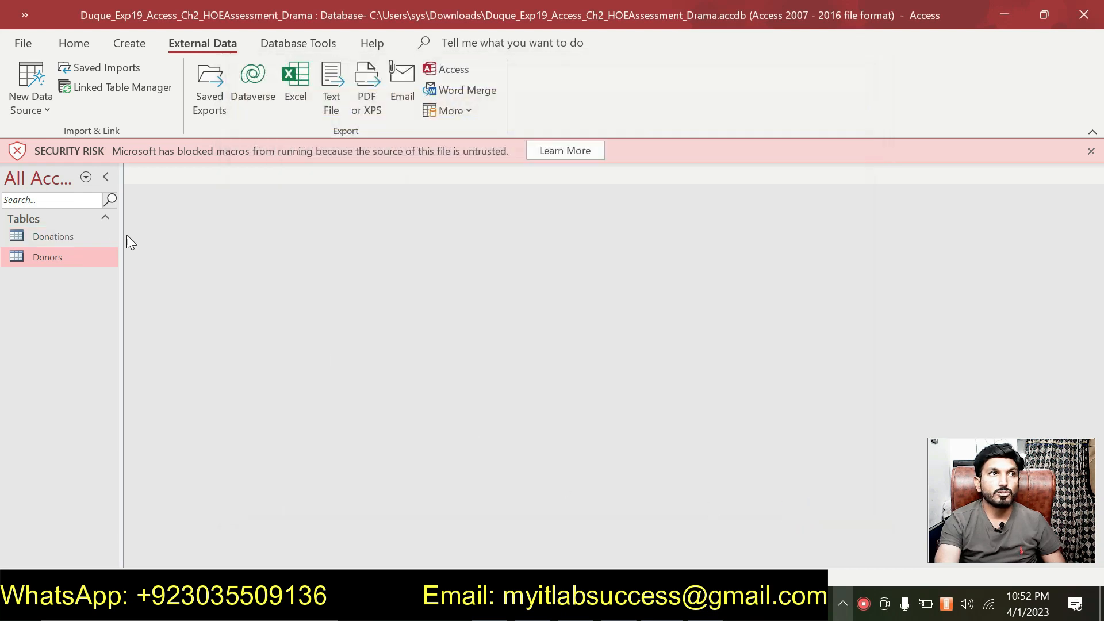
# Open the imported Donations table to inspect its records, close it and switch back to the Word instructions.
pyautogui.click(87, 238)
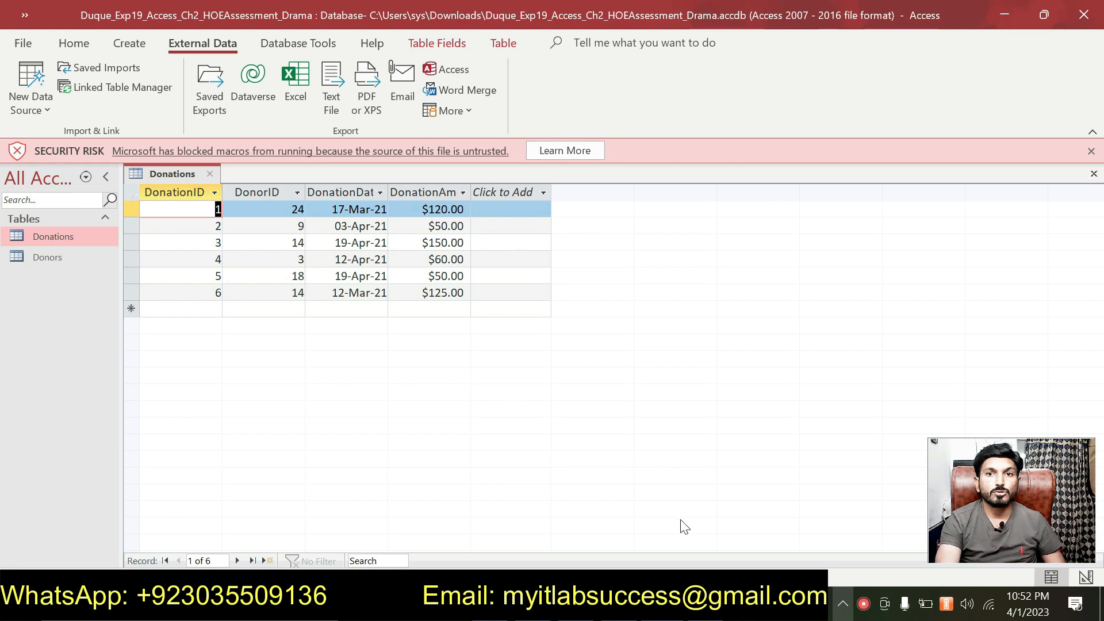
pyautogui.click(207, 174)
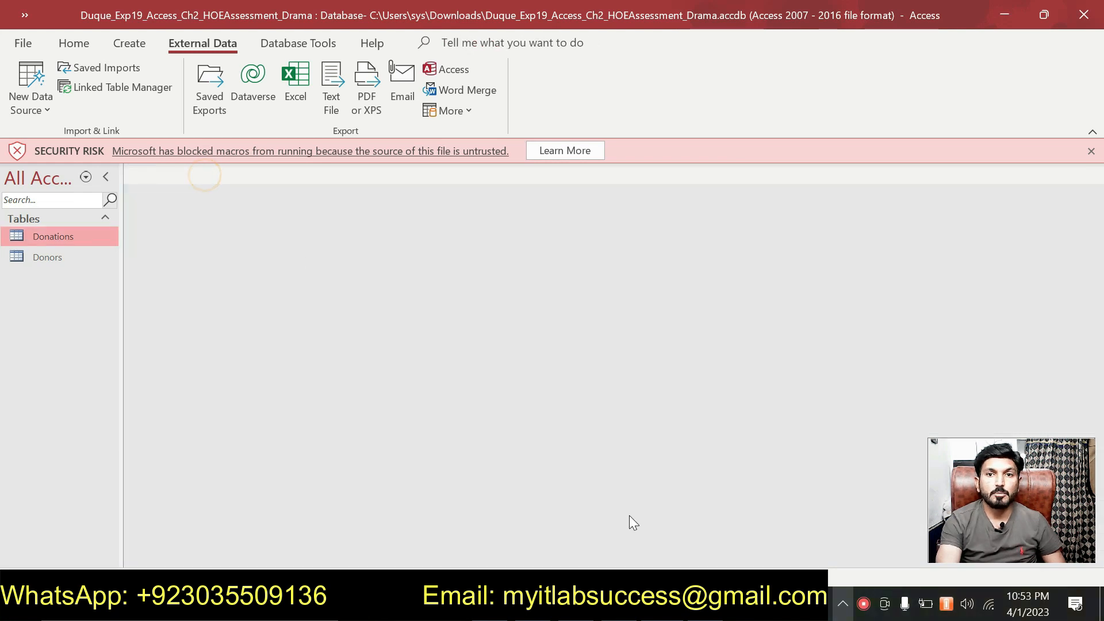
pyautogui.hotkey('alt', 'Tab')
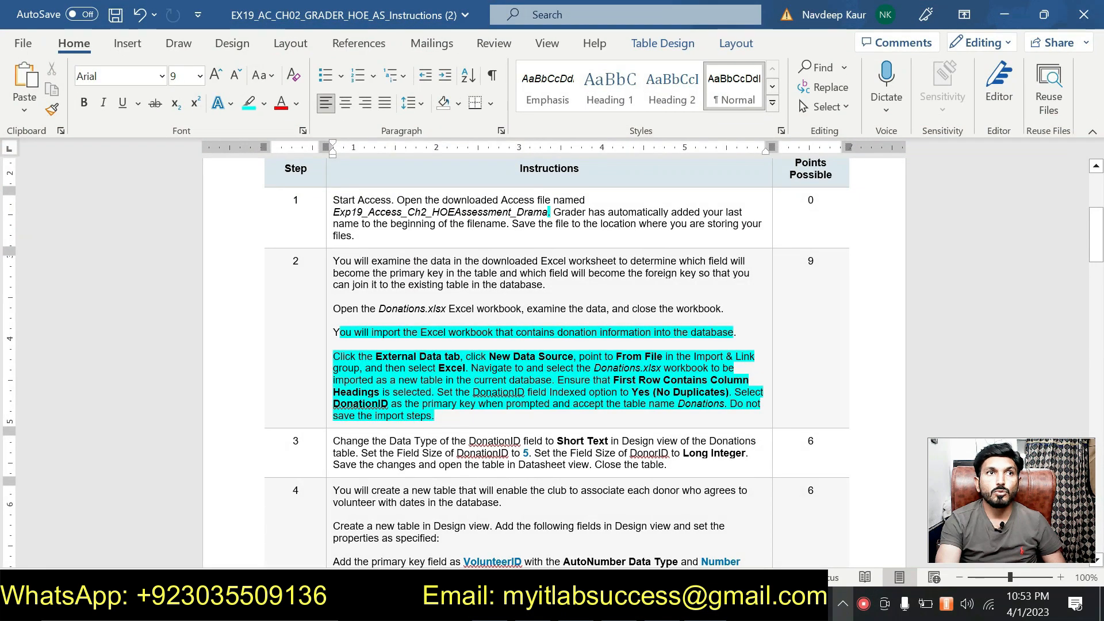
# Remove the turquoise highlight from the Excel import paragraphs in step 2 of the instructions.
pyautogui.moveTo(435, 417); pyautogui.dragTo(333, 332)
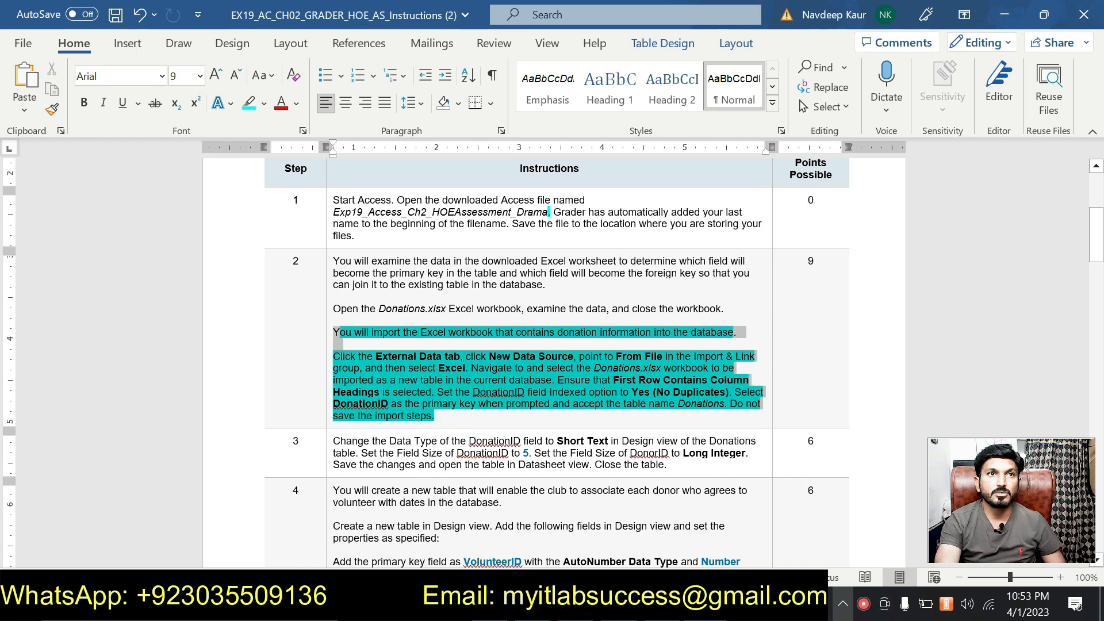
pyautogui.click(406, 305)
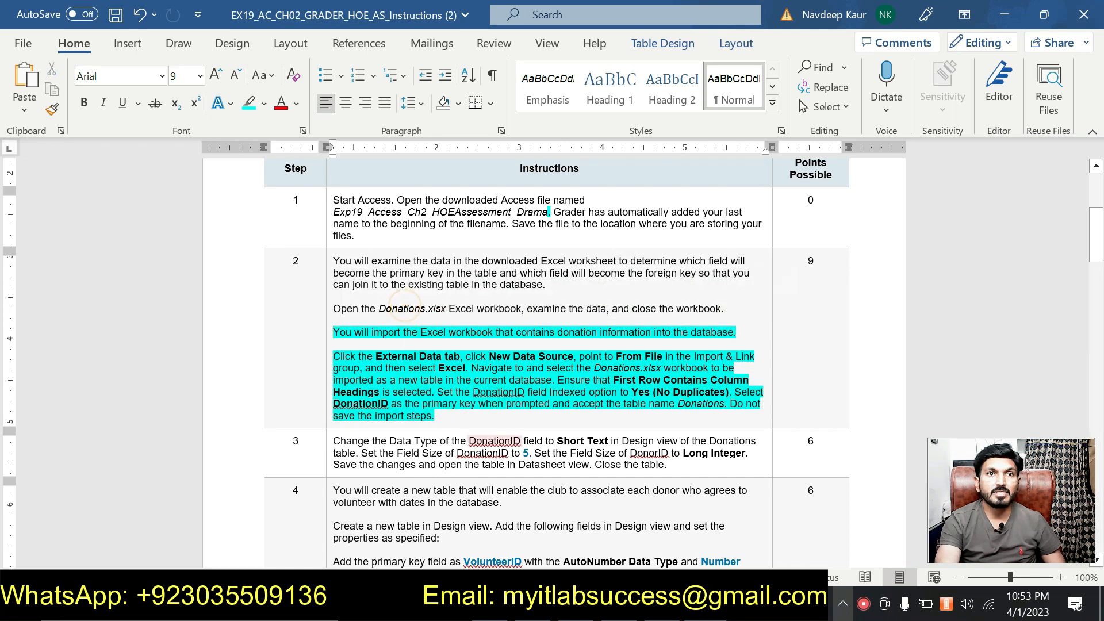
pyautogui.moveTo(458, 408); pyautogui.dragTo(340, 332)
pyautogui.click(402, 304)
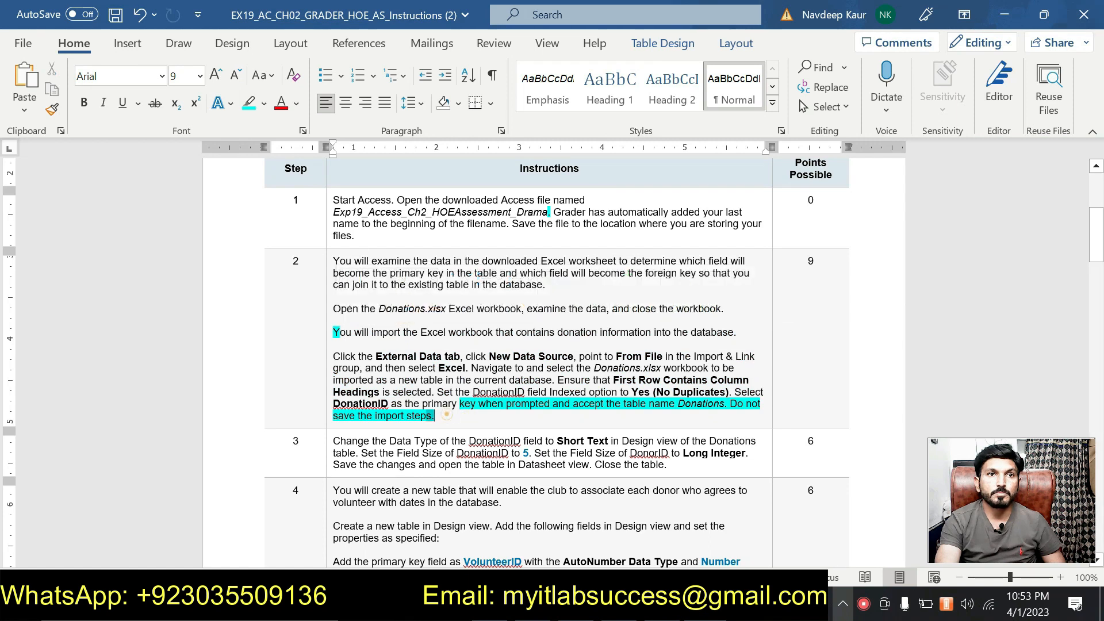
pyautogui.moveTo(435, 416); pyautogui.dragTo(459, 404)
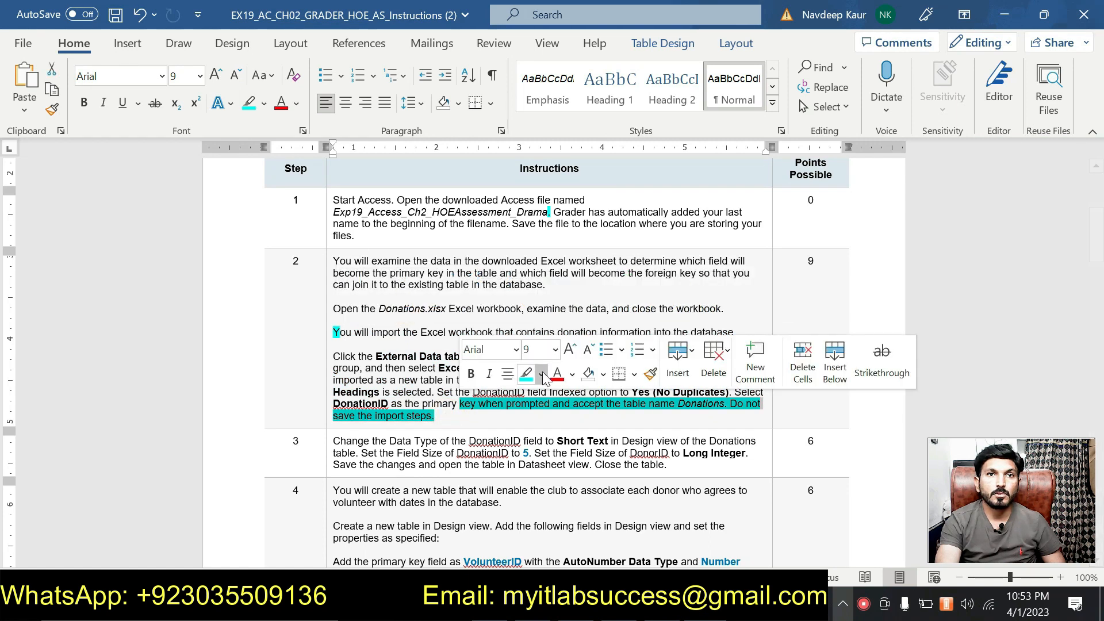
pyautogui.click(526, 374)
# Highlight the whole step 3 instruction paragraph in turquoise and read it.
pyautogui.scroll(-3, 552, 363)
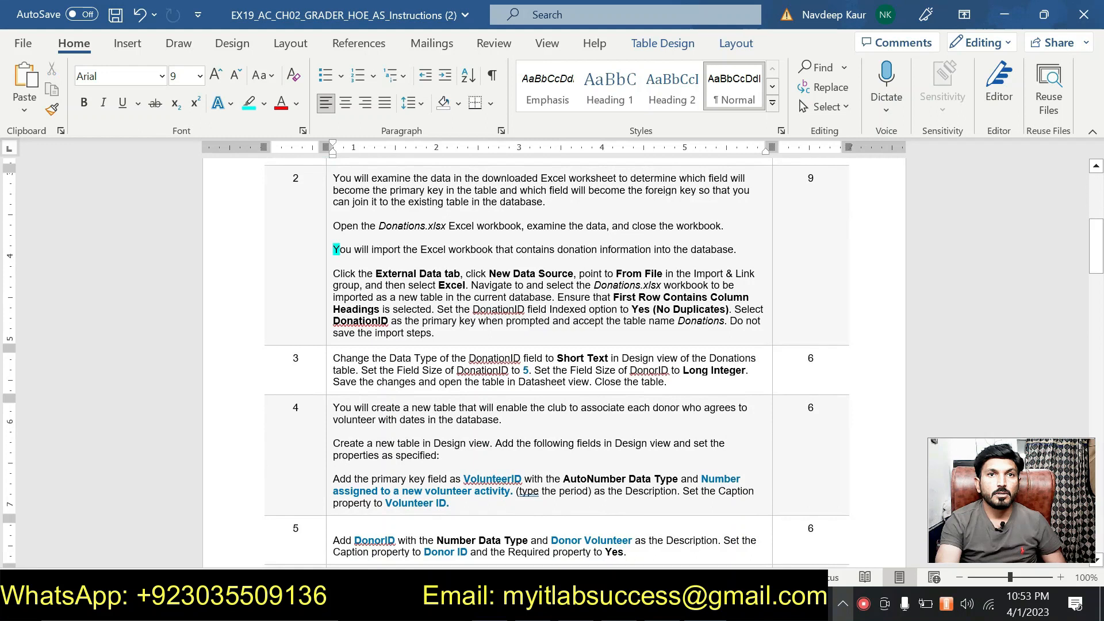
pyautogui.moveTo(667, 383); pyautogui.dragTo(333, 357)
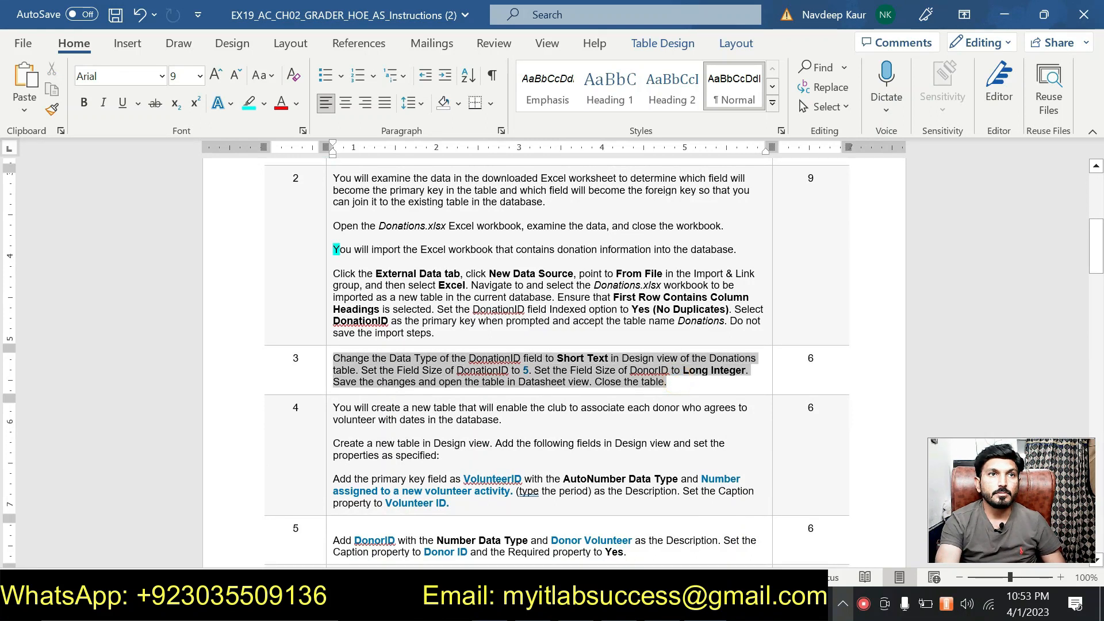
pyautogui.click(418, 332)
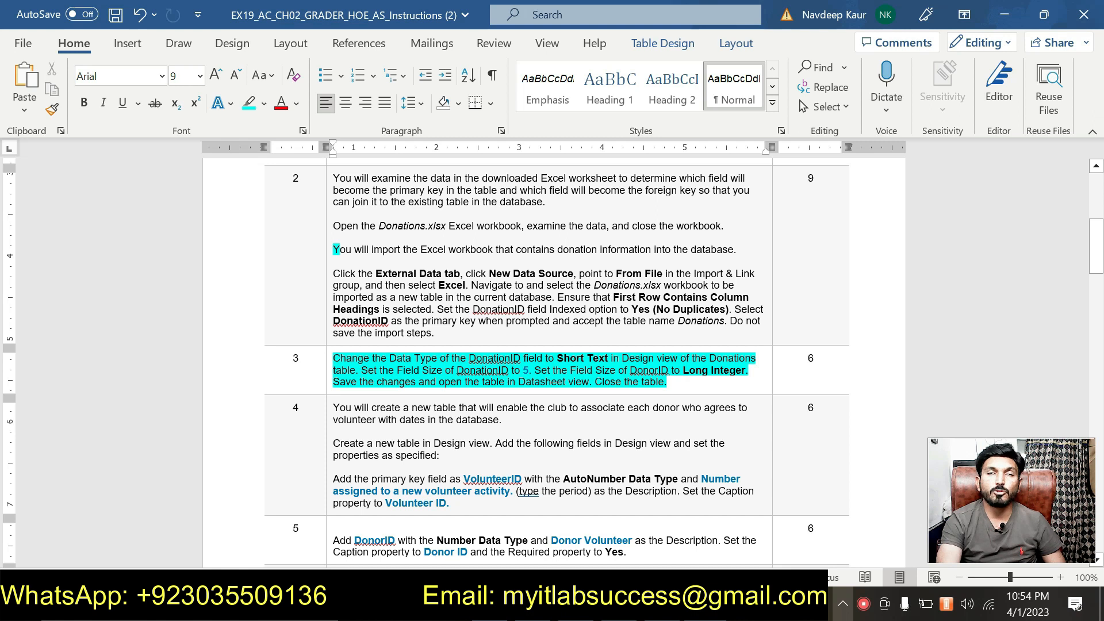
pyautogui.scroll(1, 445, 412)
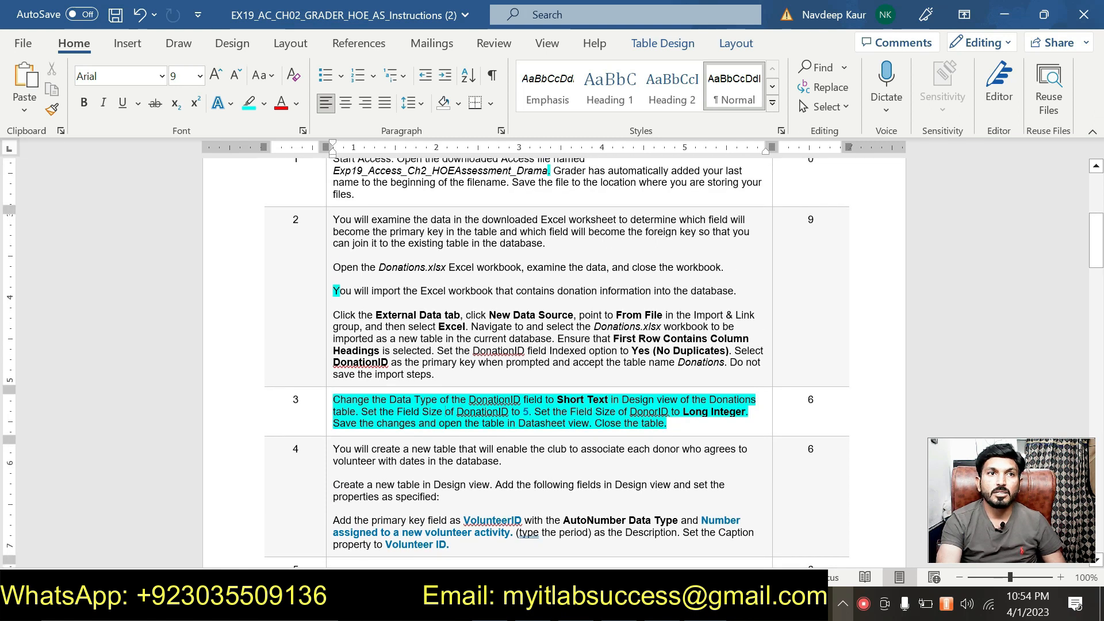
# Switch to the Access database and open the Donations table in Design View.
pyautogui.click(705, 604)
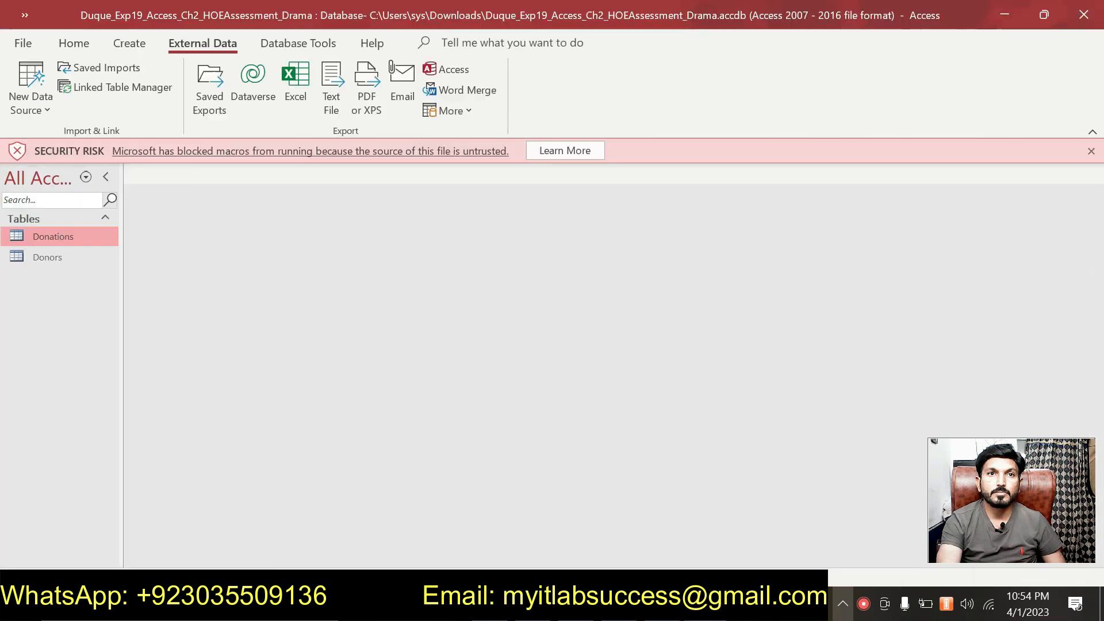
pyautogui.doubleClick(81, 244)
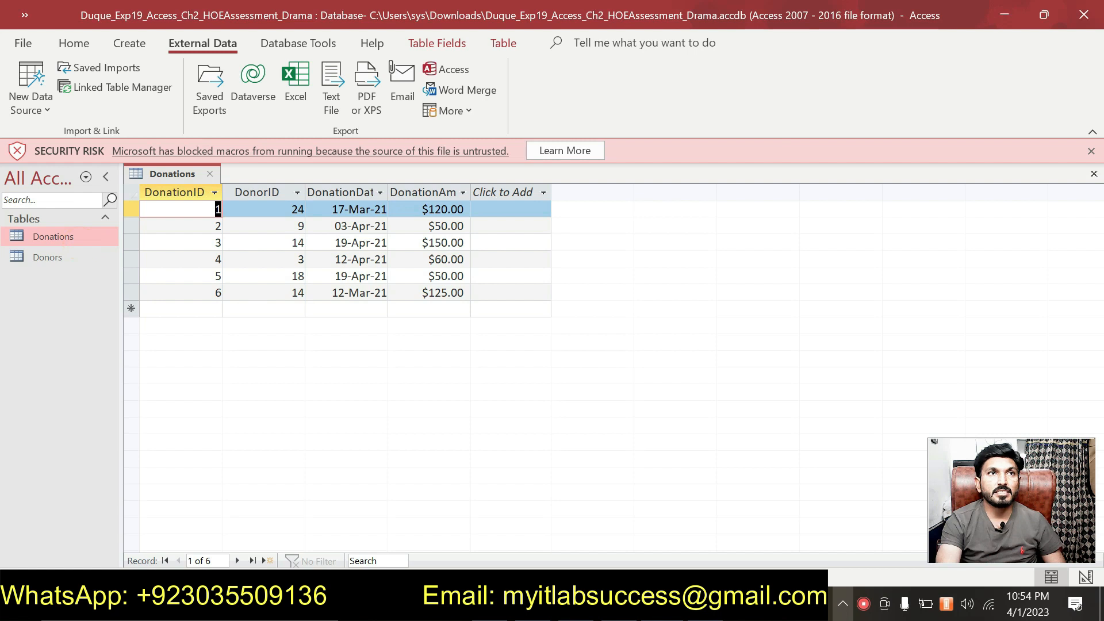
pyautogui.rightClick(180, 178)
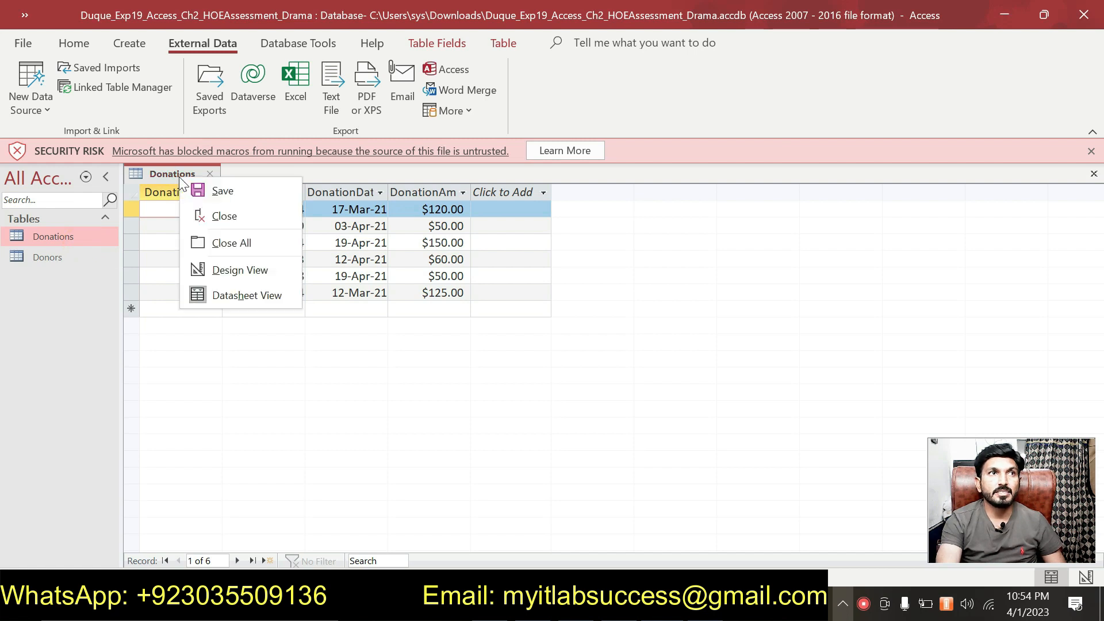
pyautogui.click(219, 262)
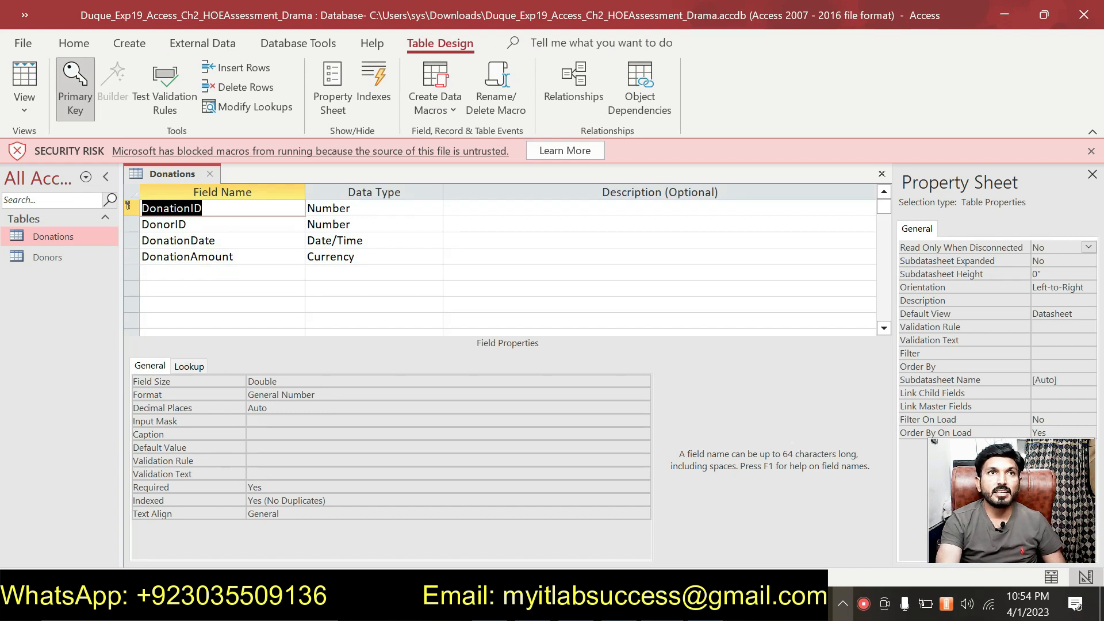
# Change the DonationID field's data type to Short Text and set its Field Size to 5.
pyautogui.click(374, 208)
pyautogui.click(435, 208)
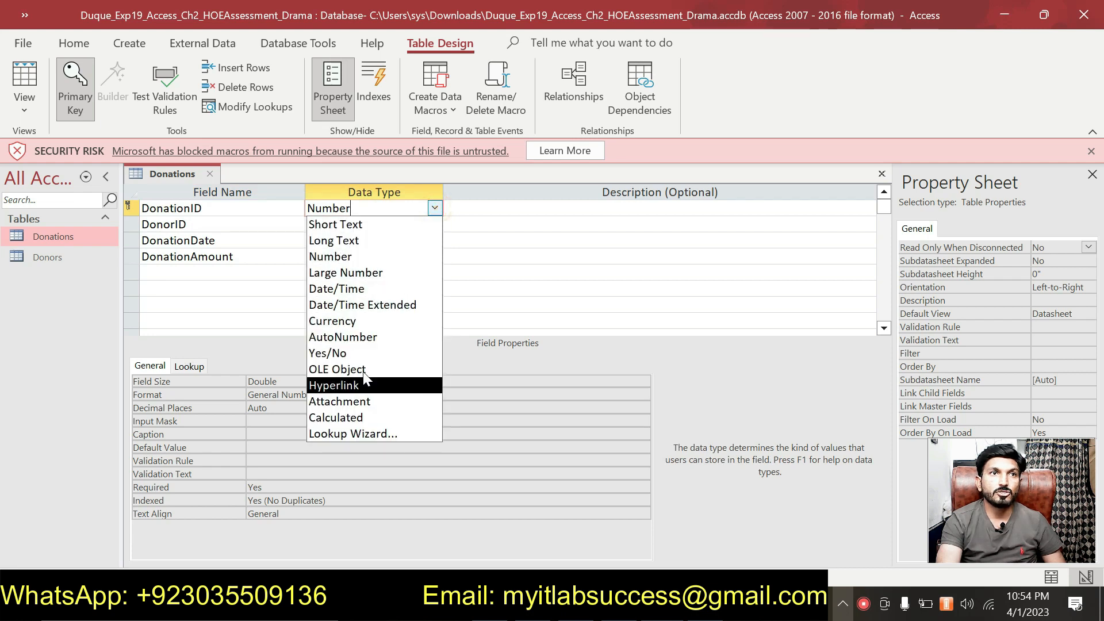
pyautogui.click(335, 224)
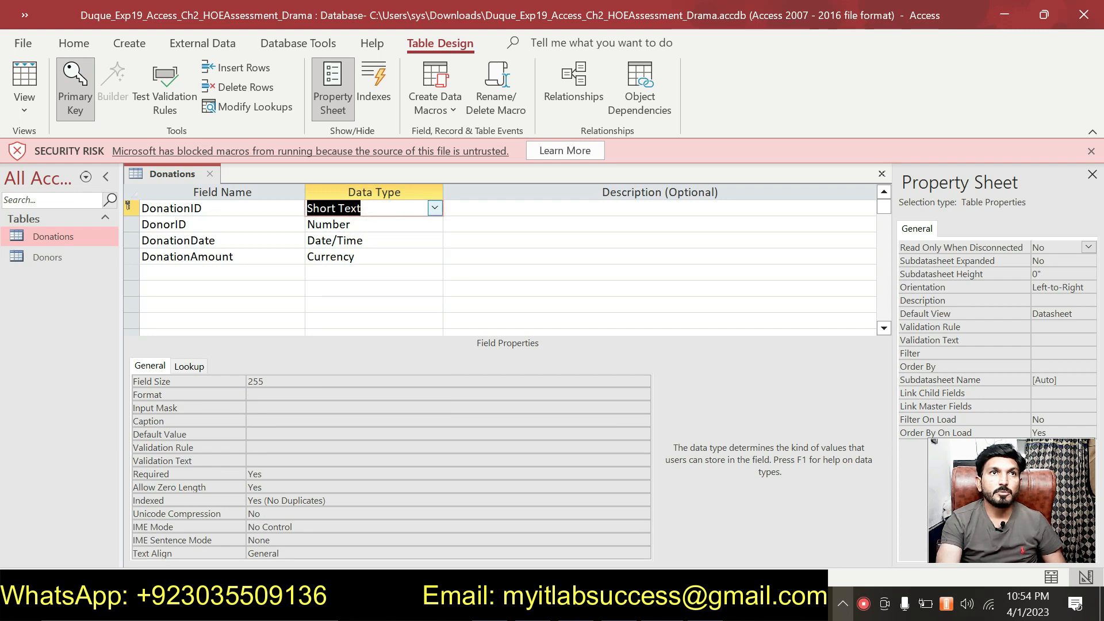
pyautogui.click(269, 381)
pyautogui.doubleClick(256, 381)
pyautogui.write('5')
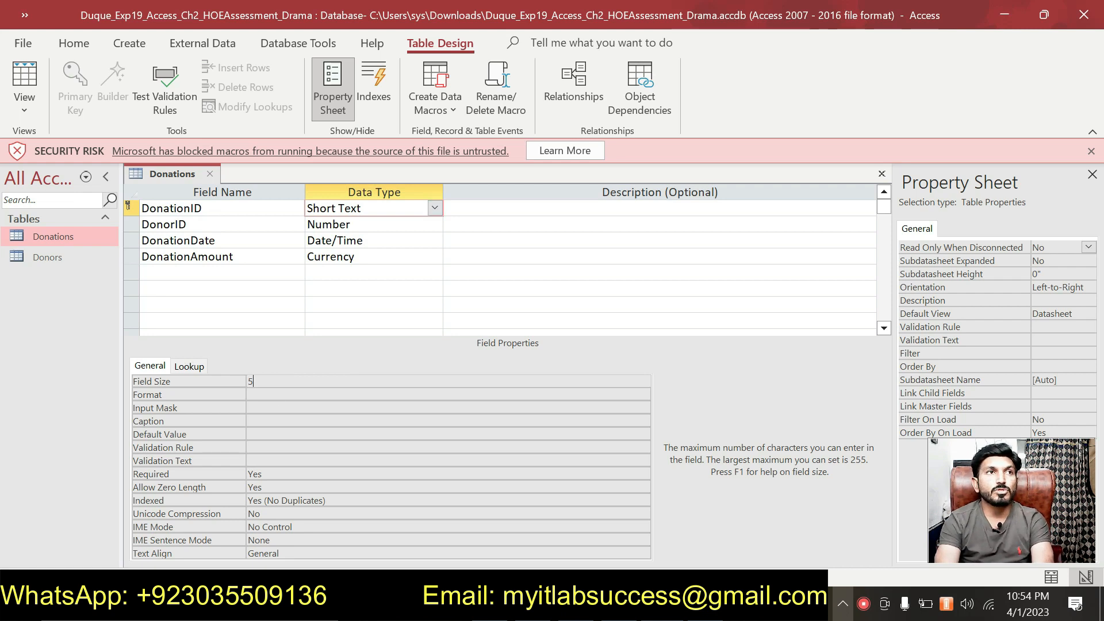
# Set the Field Size of the DonorID field in the Donations table to Long Integer.
pyautogui.click(233, 223)
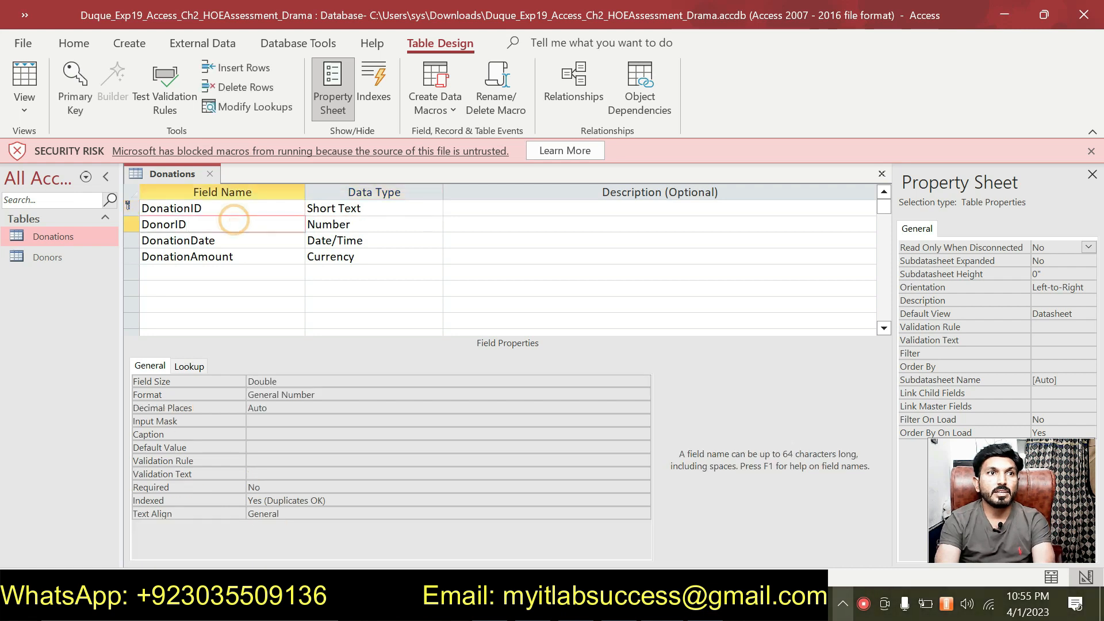
pyautogui.click(606, 382)
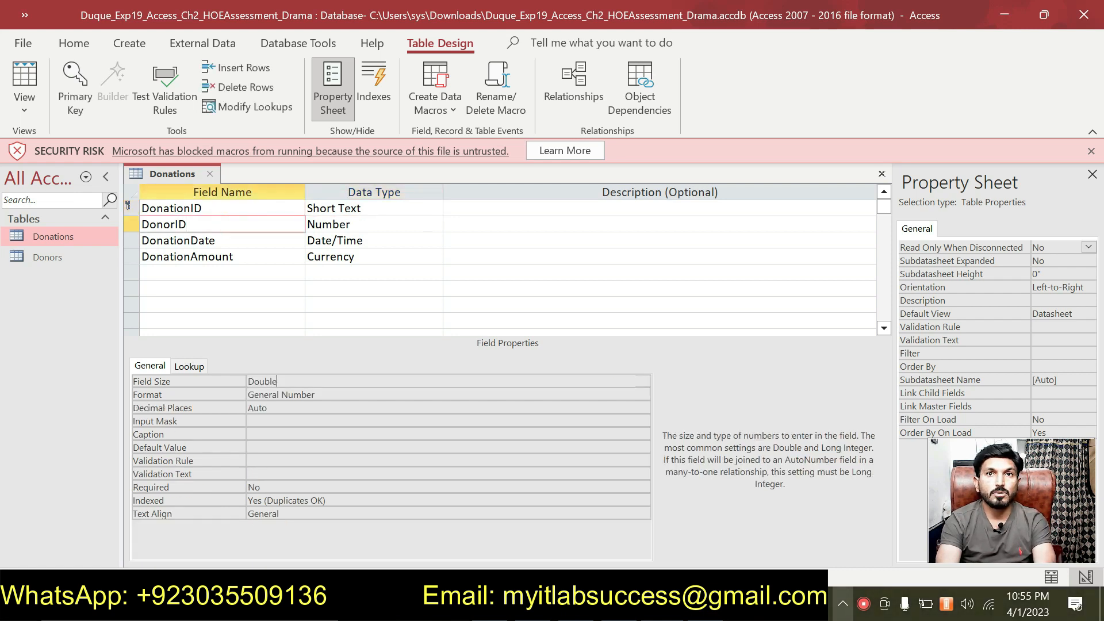
pyautogui.click(643, 382)
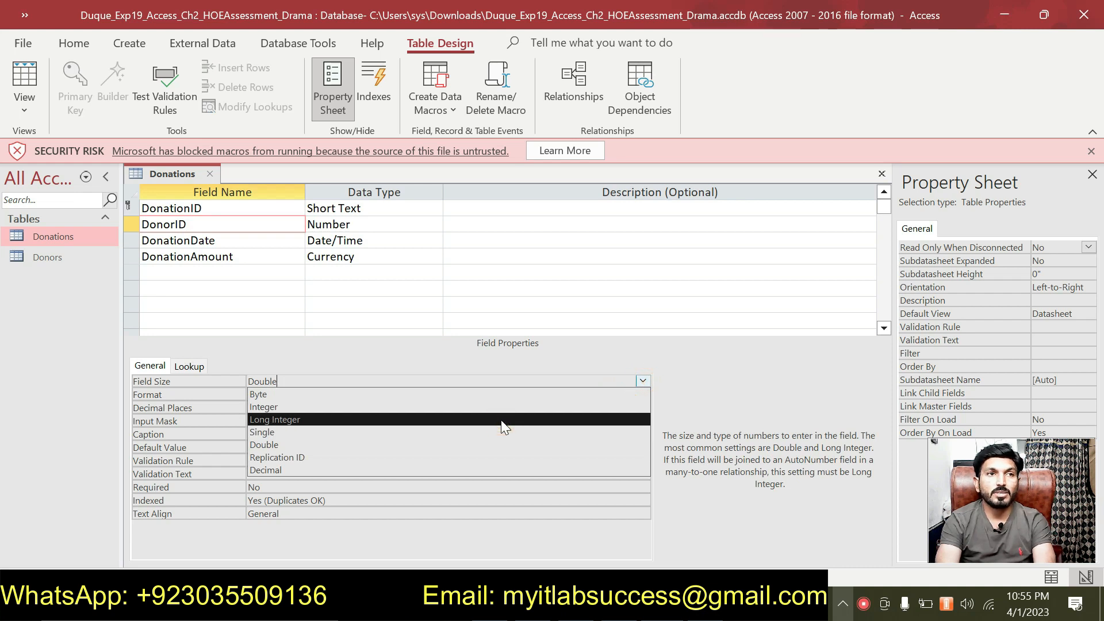
pyautogui.click(501, 420)
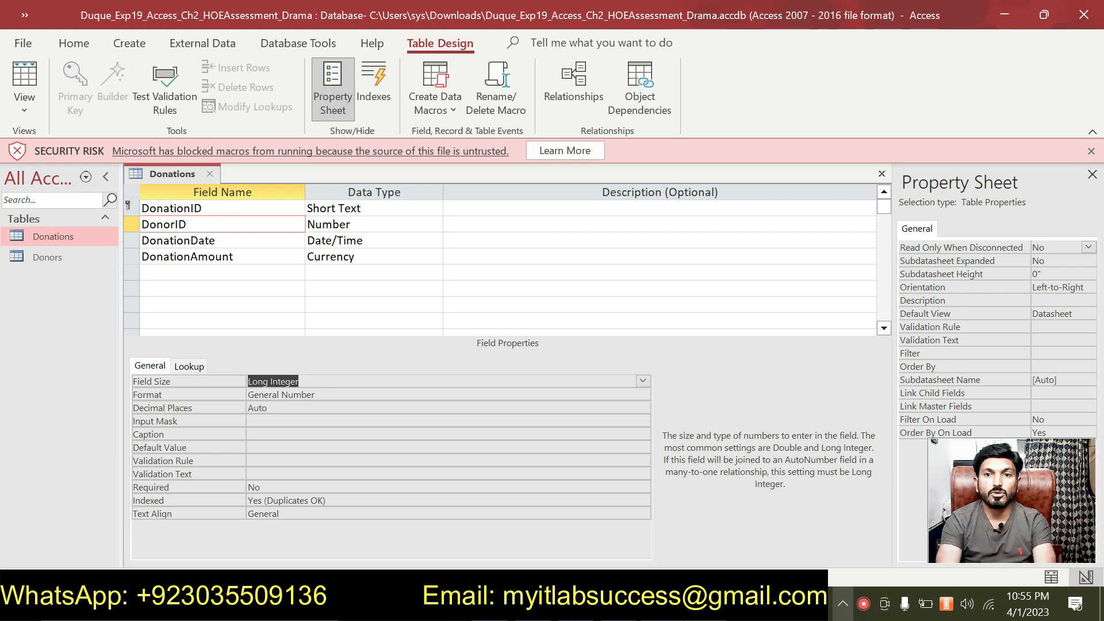
# Switch the Donations table to Datasheet view, saving the design changes despite possible data loss, and close the table.
pyautogui.hotkey('alt', 'Tab')
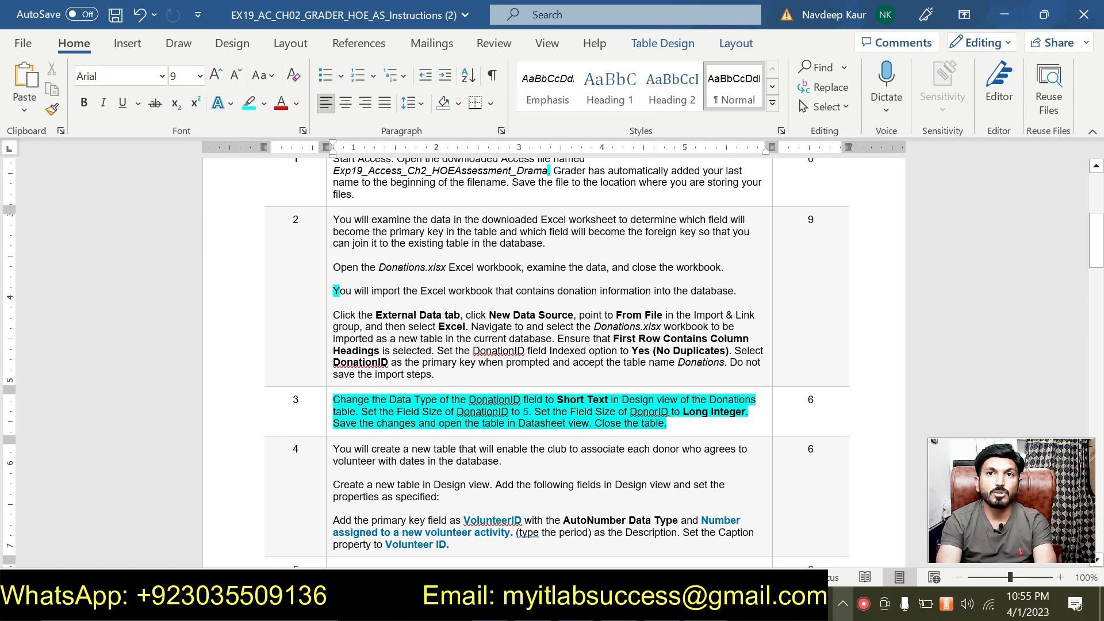
pyautogui.hotkey('alt', 'Tab')
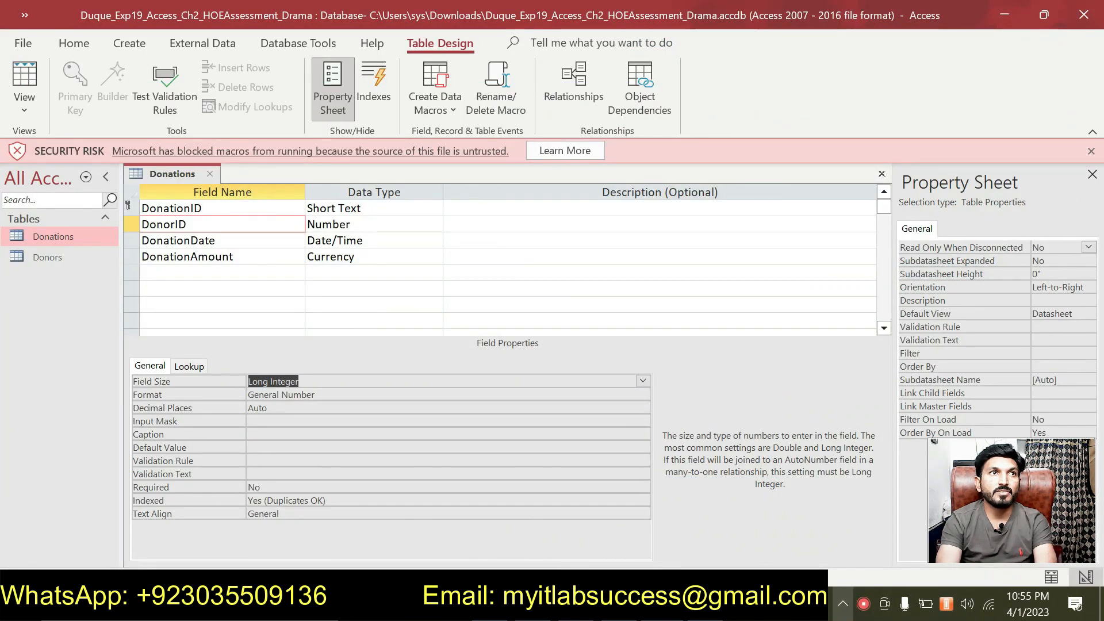
pyautogui.rightClick(180, 174)
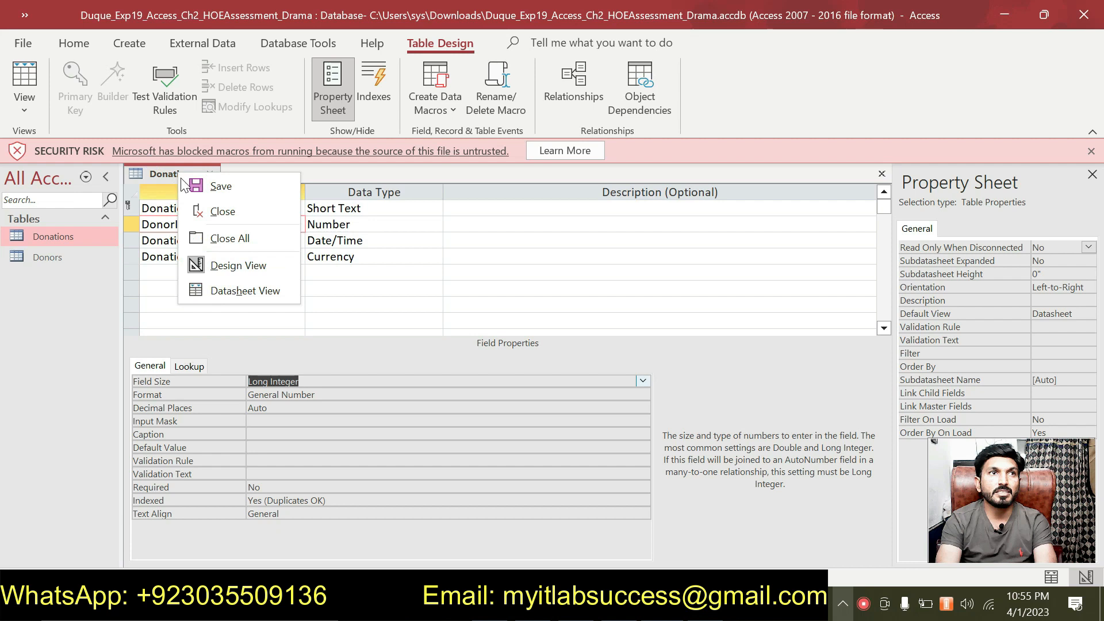
pyautogui.click(237, 291)
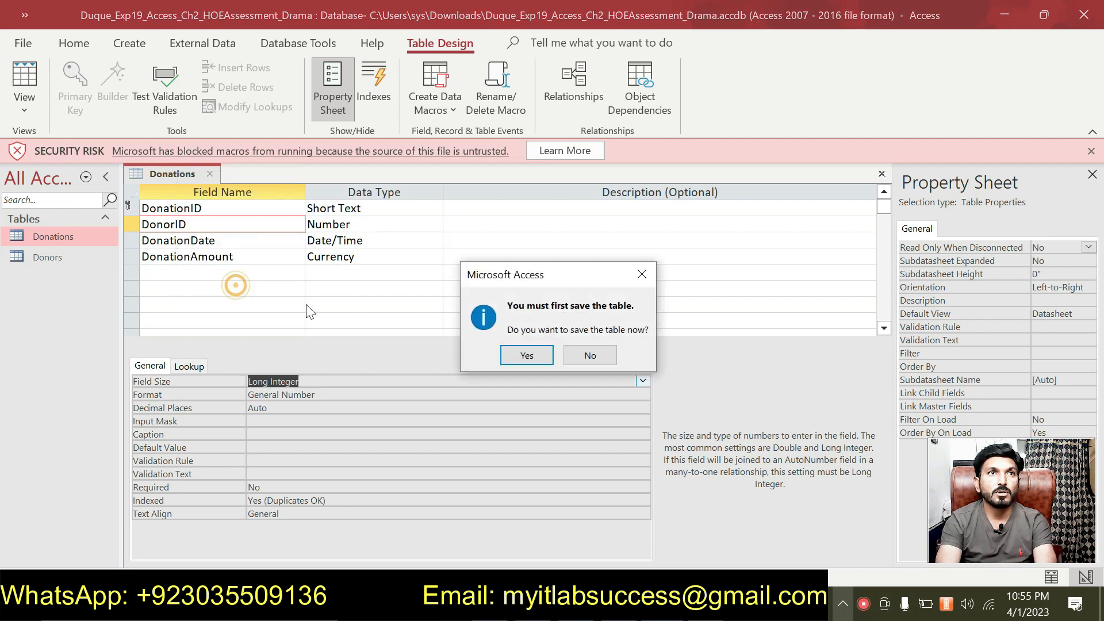
pyautogui.click(516, 357)
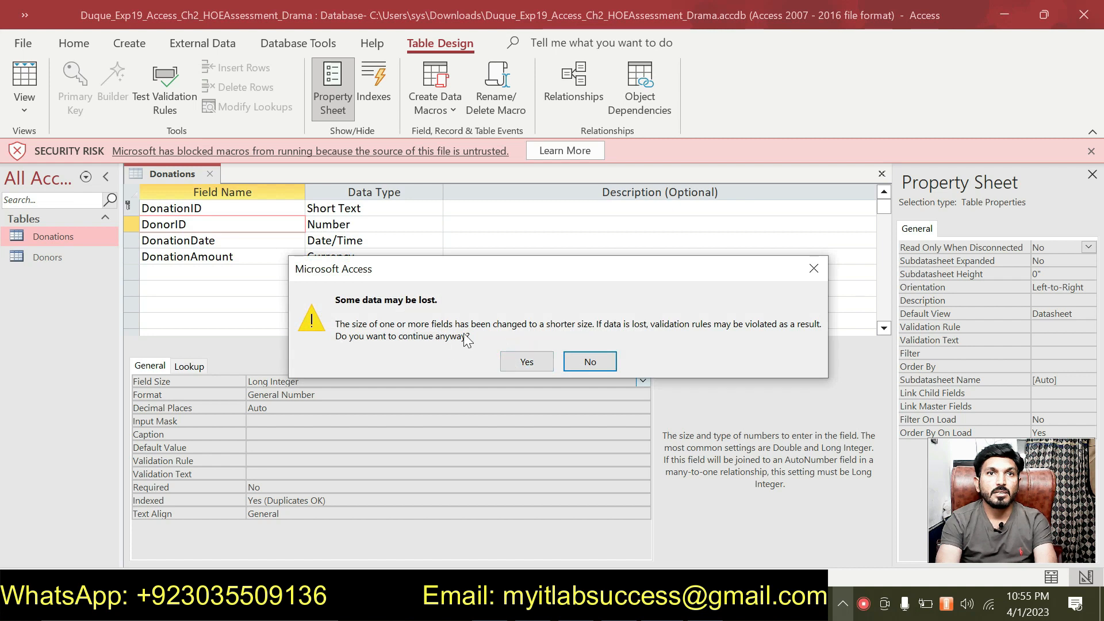
pyautogui.click(523, 362)
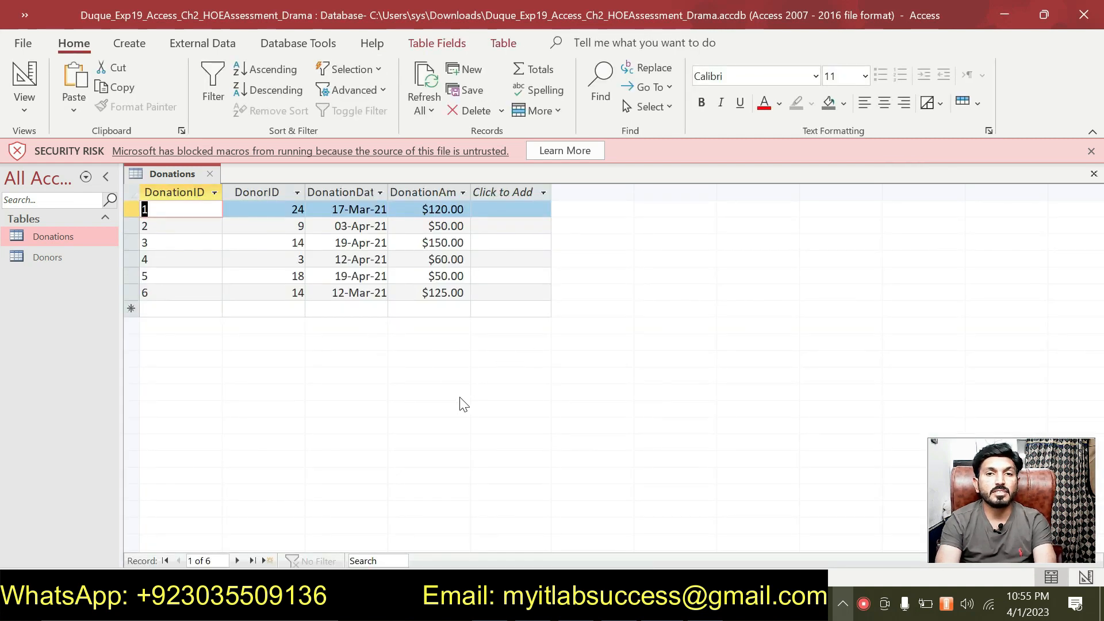
pyautogui.rightClick(180, 174)
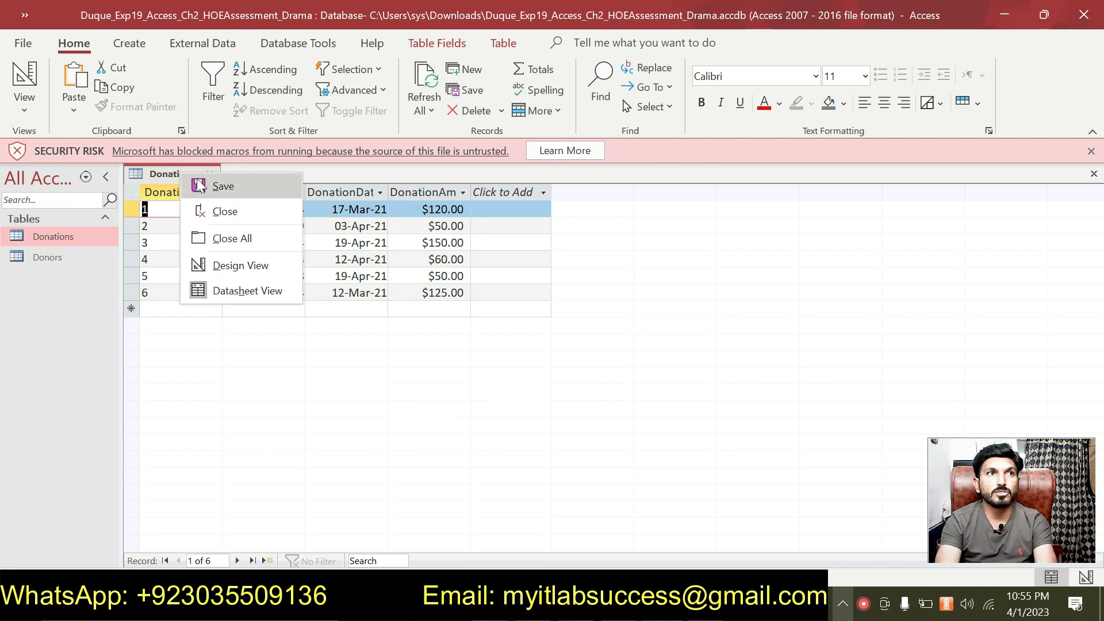
pyautogui.click(219, 212)
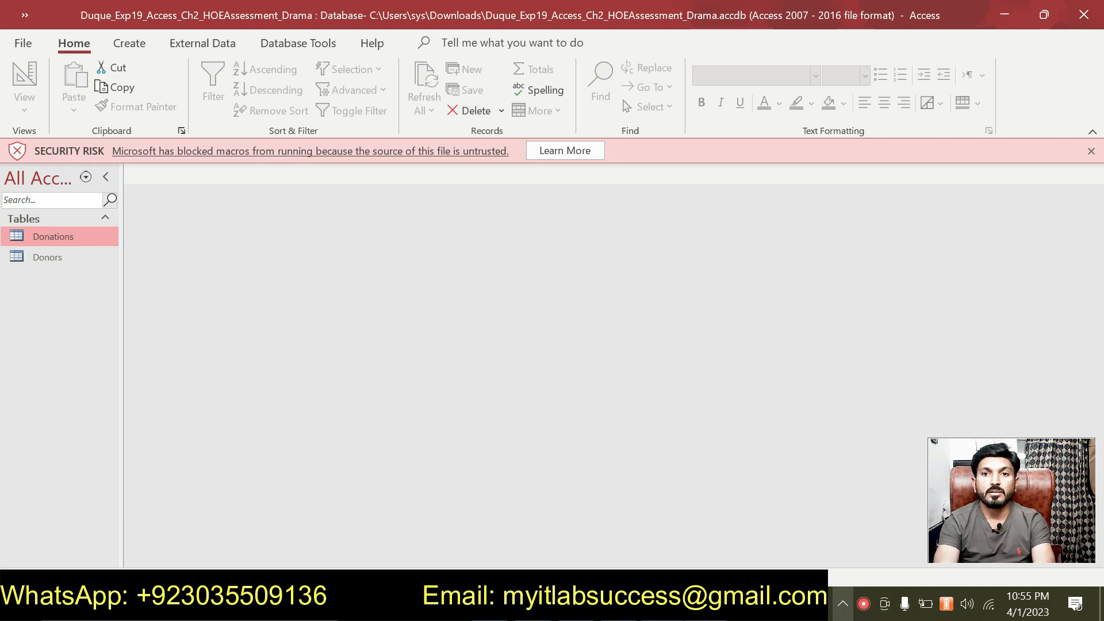
# Switch to the Word instructions and remove the turquoise highlight from the step 3 paragraph.
pyautogui.hotkey('alt', 'Tab')
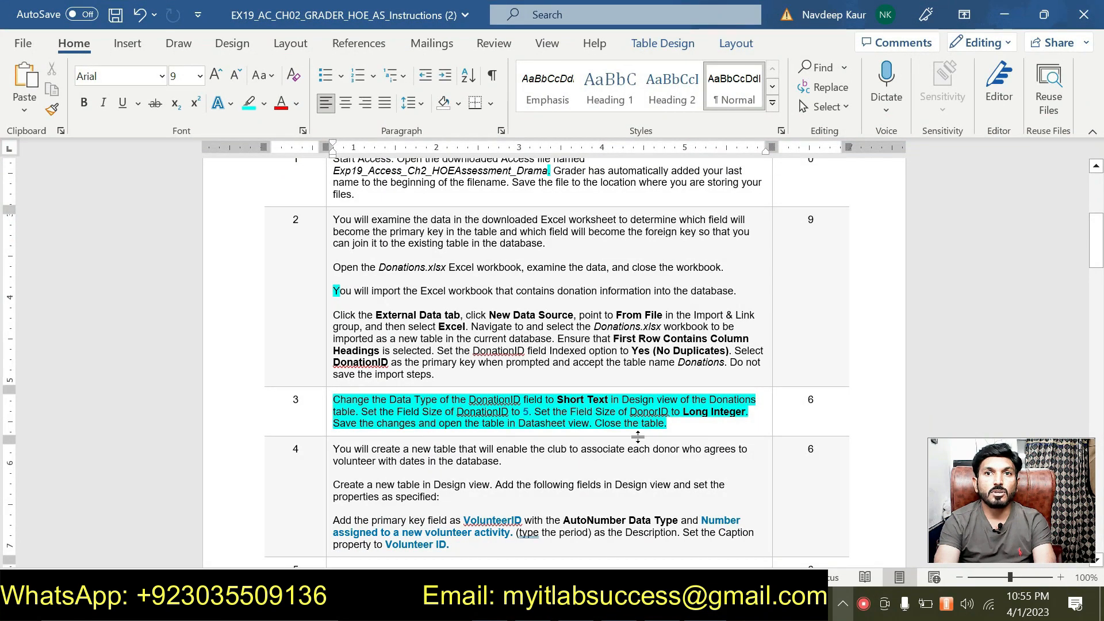
pyautogui.moveTo(685, 423); pyautogui.dragTo(334, 400)
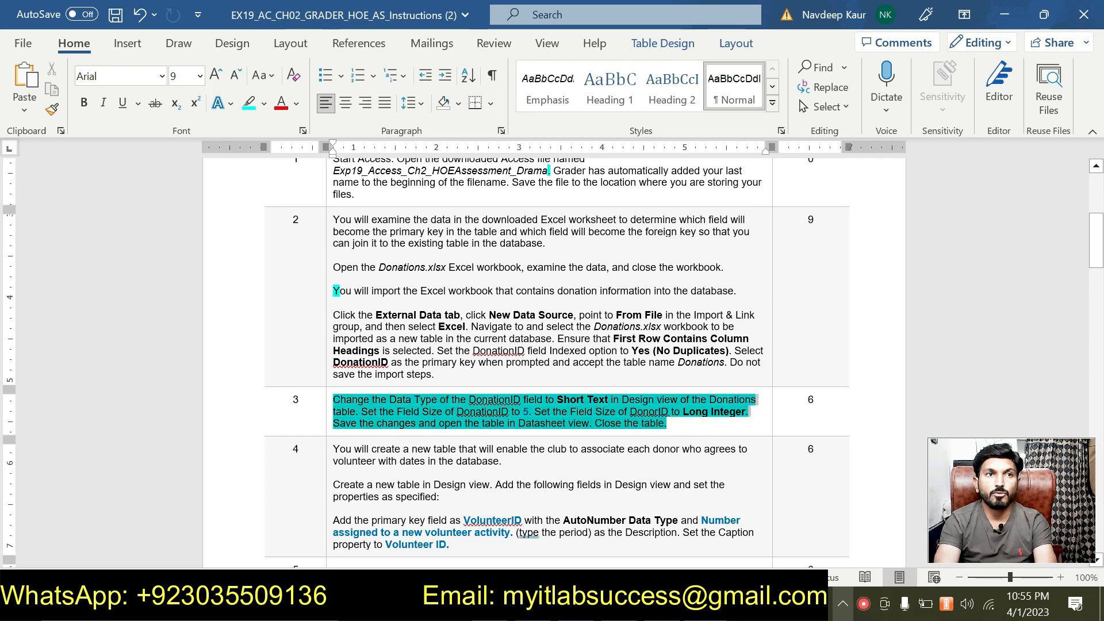
pyautogui.click(407, 379)
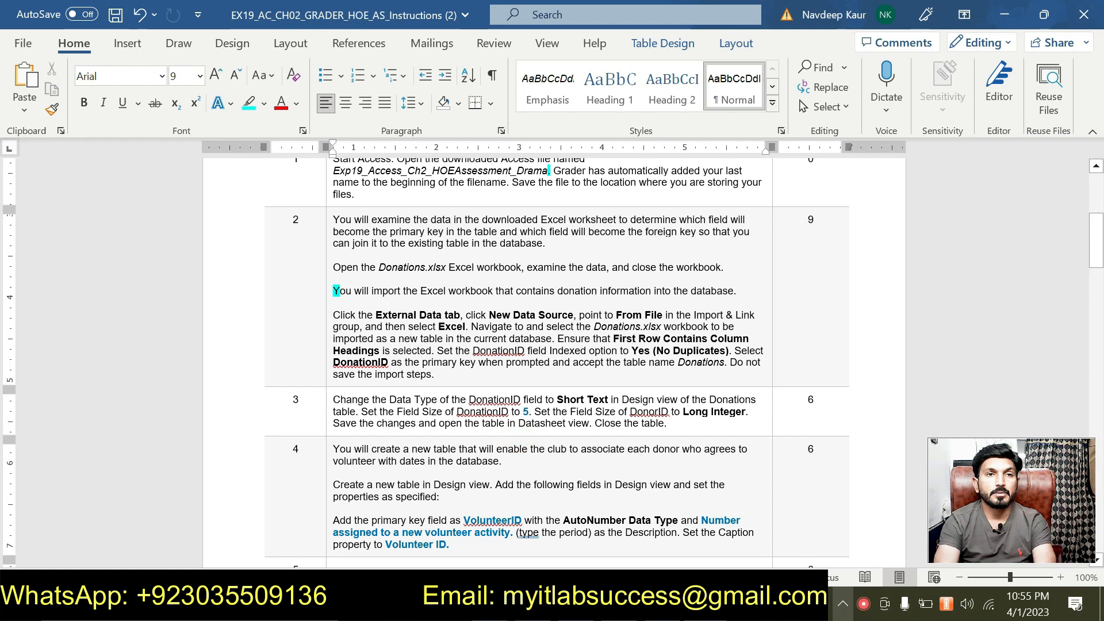
# Highlight the step 4 paragraph about creating a new table in Design view in turquoise.
pyautogui.scroll(-4, 552, 356)
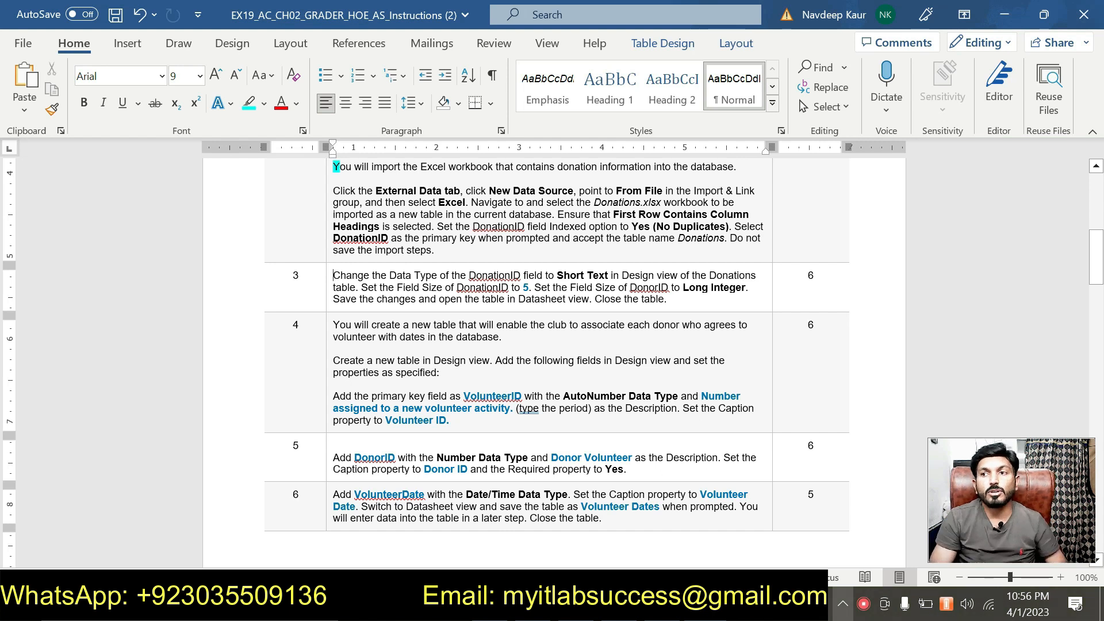
pyautogui.moveTo(450, 375); pyautogui.dragTo(333, 360)
pyautogui.click(409, 337)
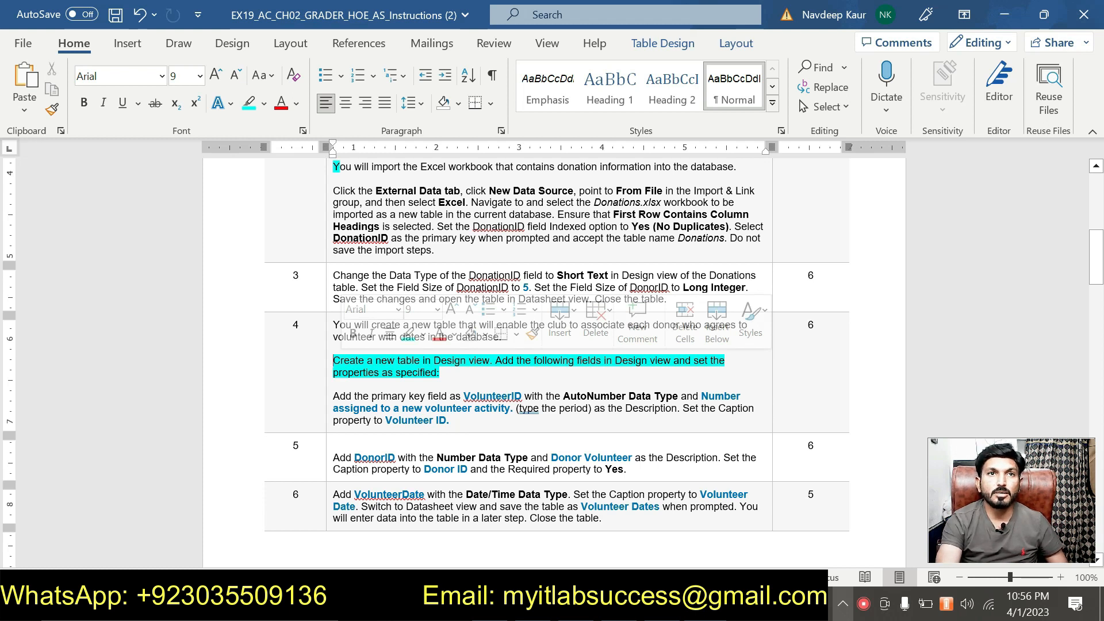
# Switch to the Access database and create a new table in Design view.
pyautogui.click(611, 605)
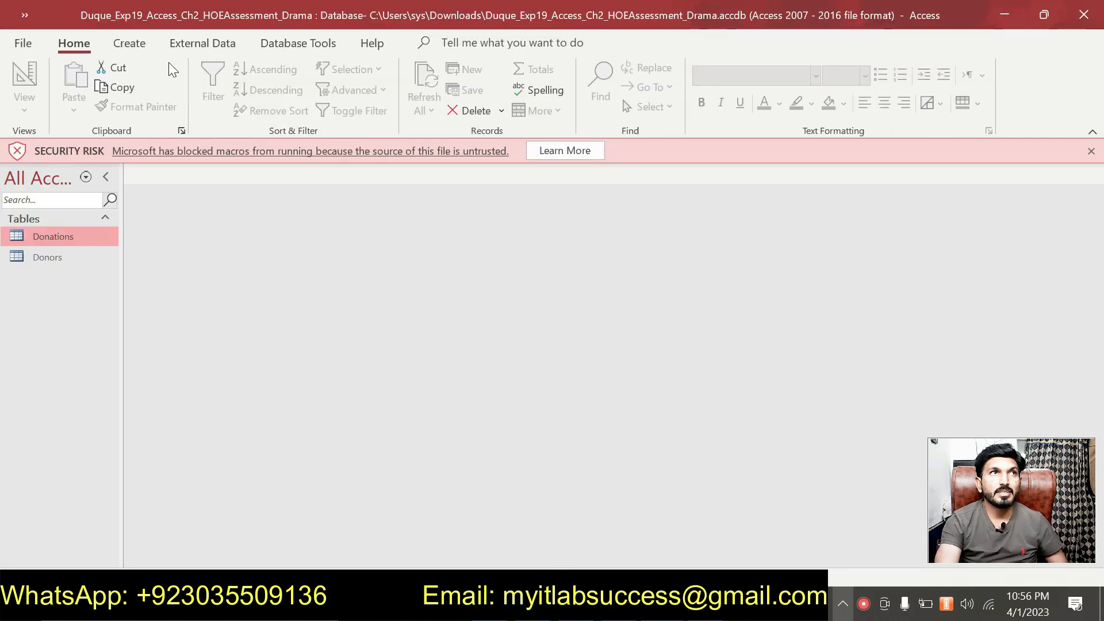
pyautogui.click(145, 45)
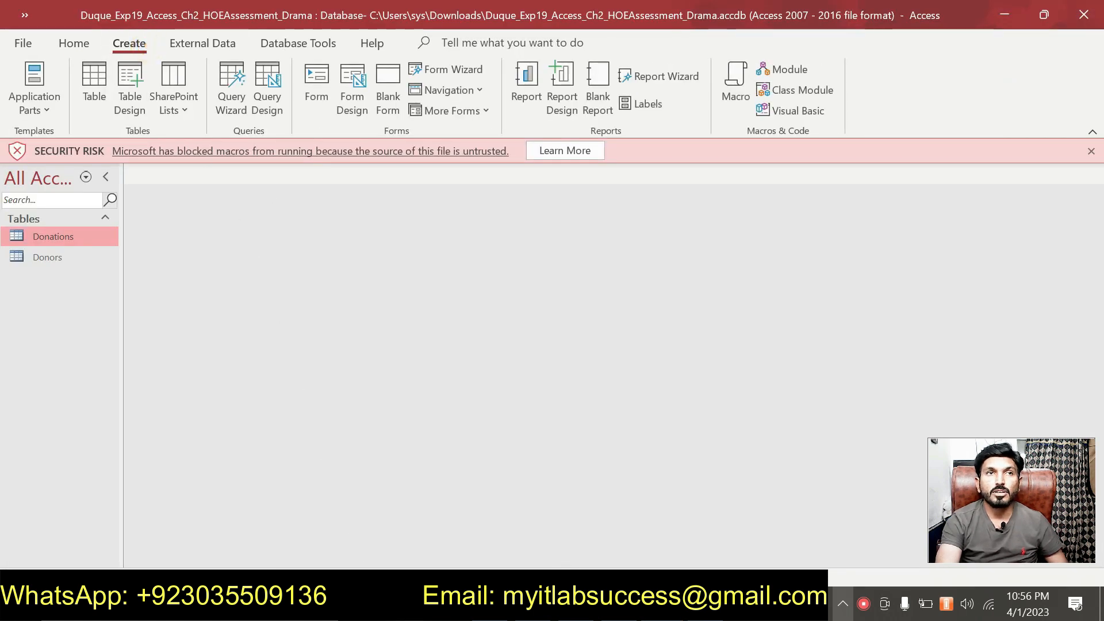
pyautogui.click(131, 102)
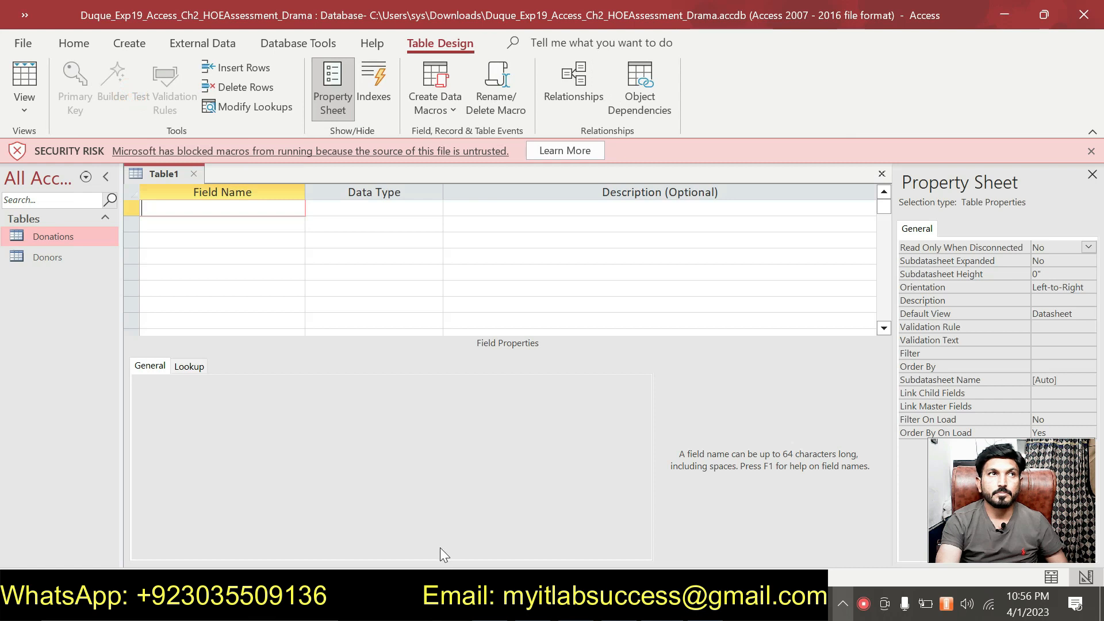
# Copy the field name VolunteerID from step 4 of the Word instructions and enter it as the new Access table's first field.
pyautogui.hotkey('alt', 'Tab')
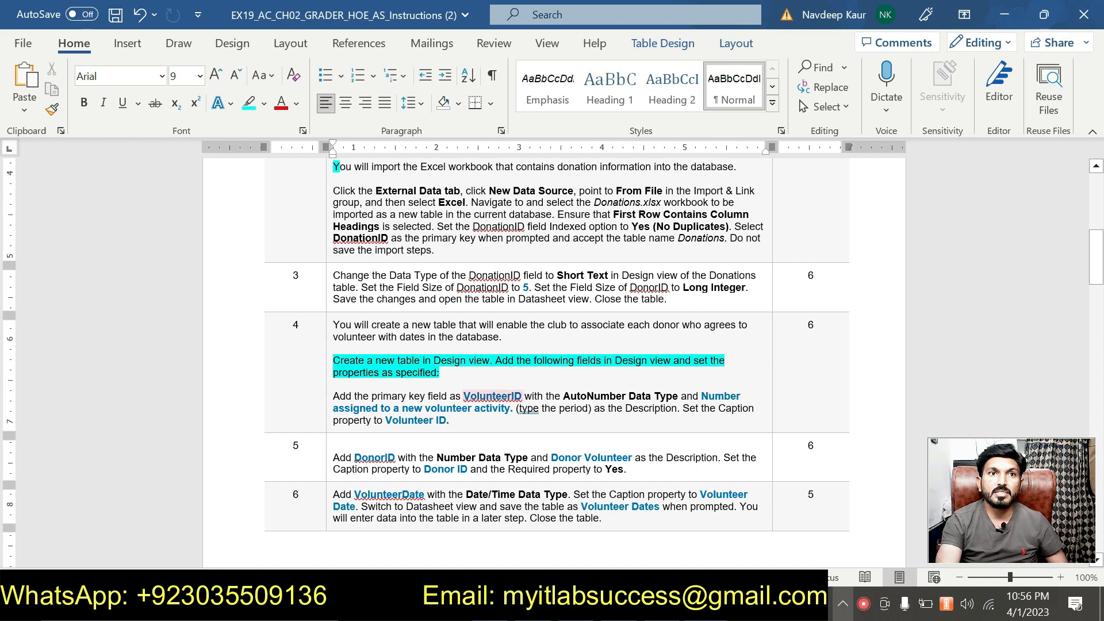
pyautogui.doubleClick(492, 396)
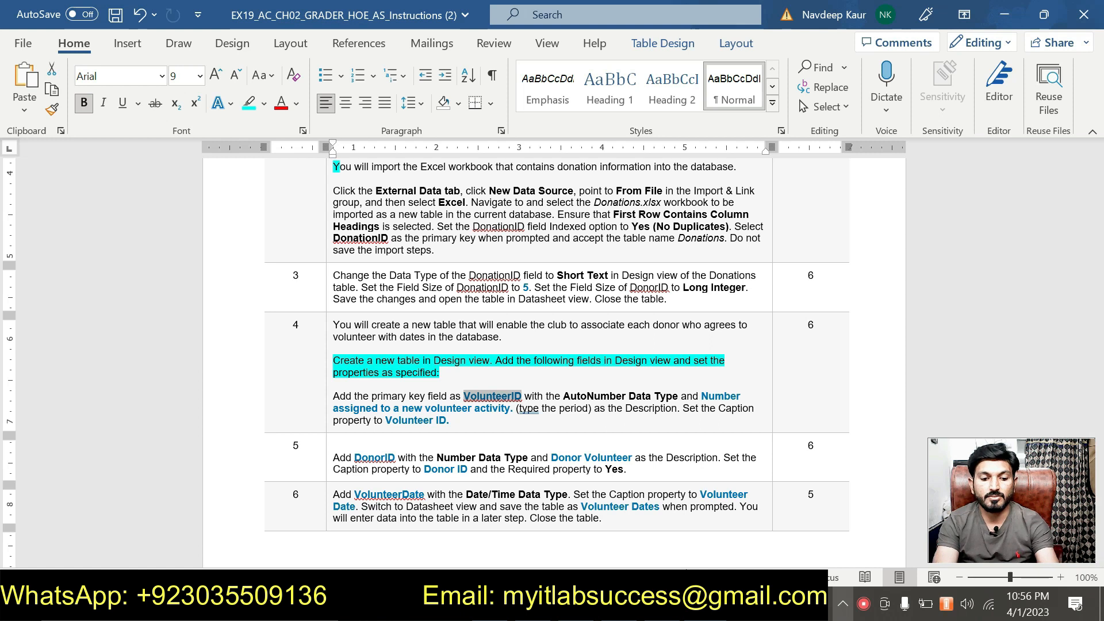
pyautogui.hotkey('ctrl', 'c')
pyautogui.hotkey('alt', 'Tab')
pyautogui.hotkey('ctrl', 'v')
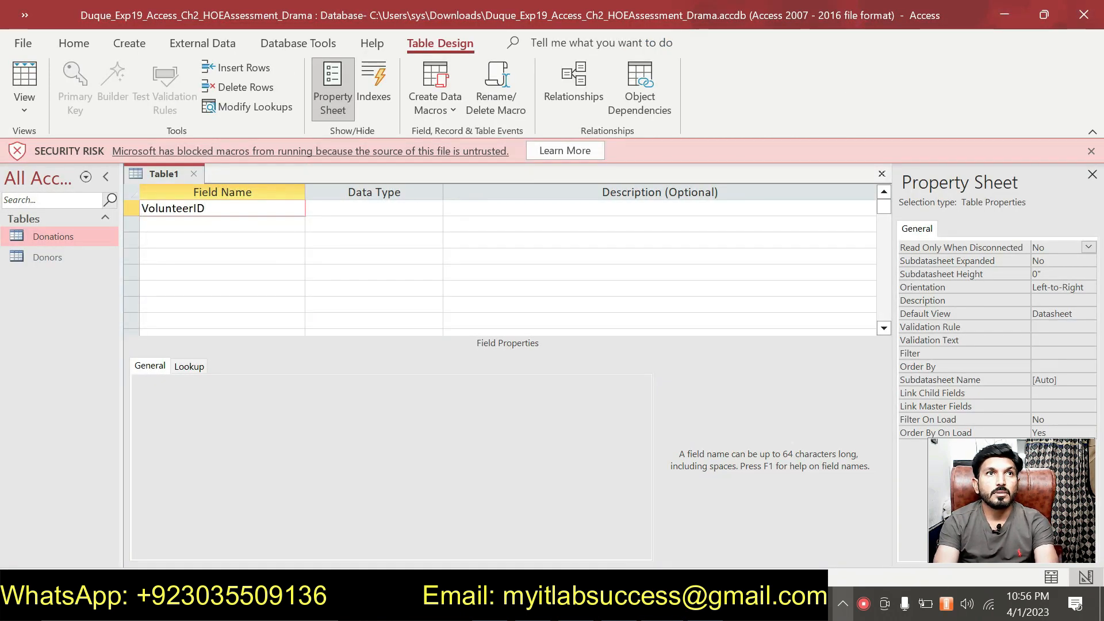
pyautogui.press('Tab')
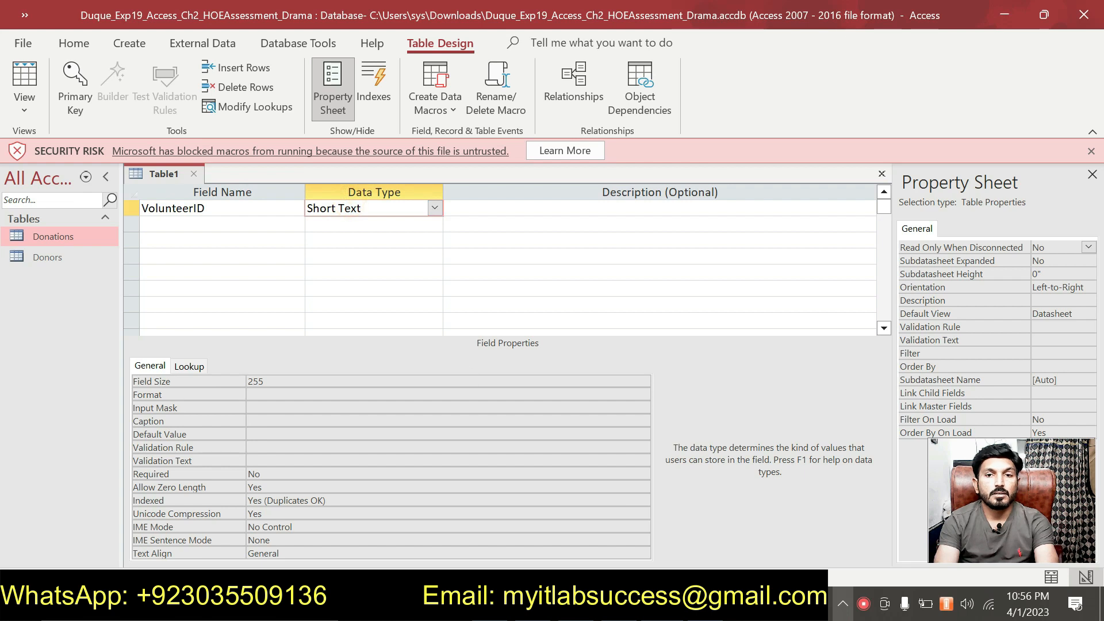
# Set the VolunteerID field's data type to AutoNumber and make it the primary key.
pyautogui.hotkey('alt', 'Tab')
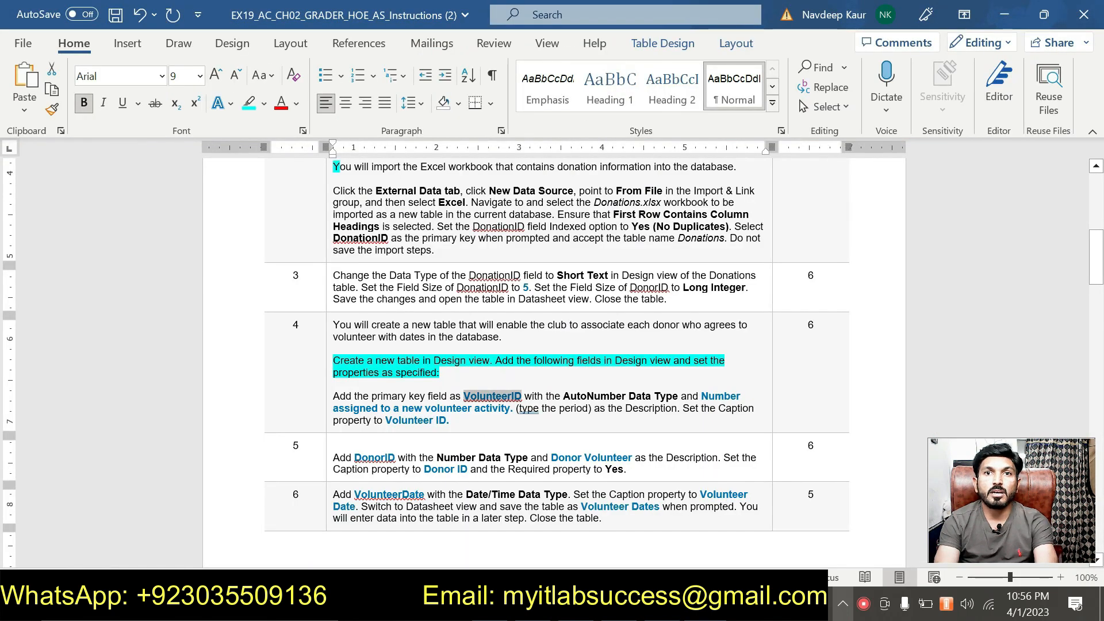
pyautogui.hotkey('alt', 'Tab')
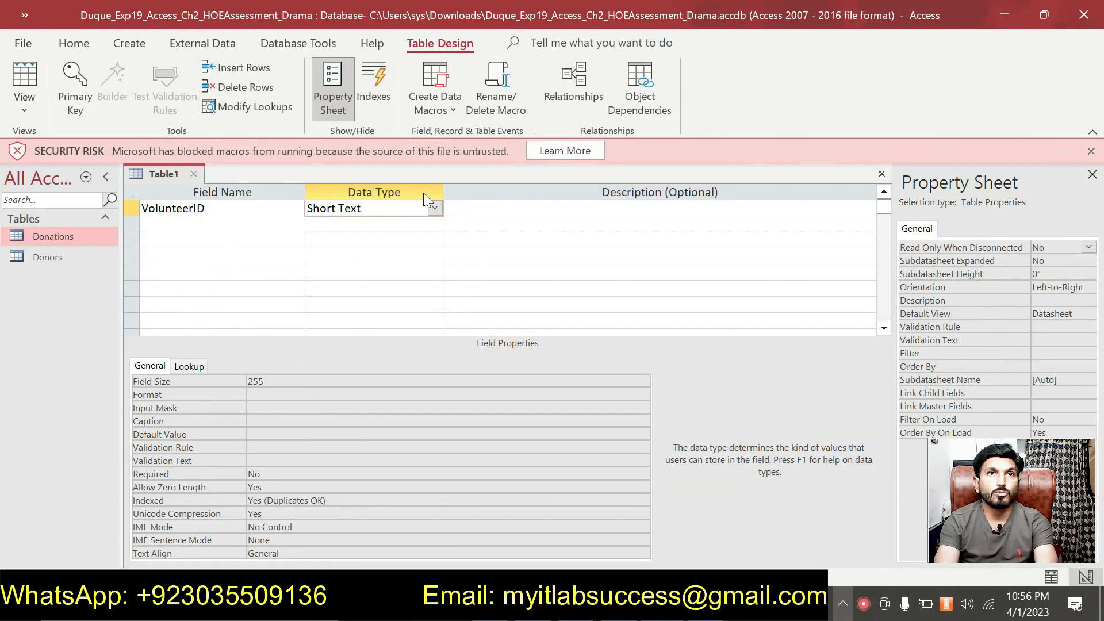
pyautogui.click(435, 209)
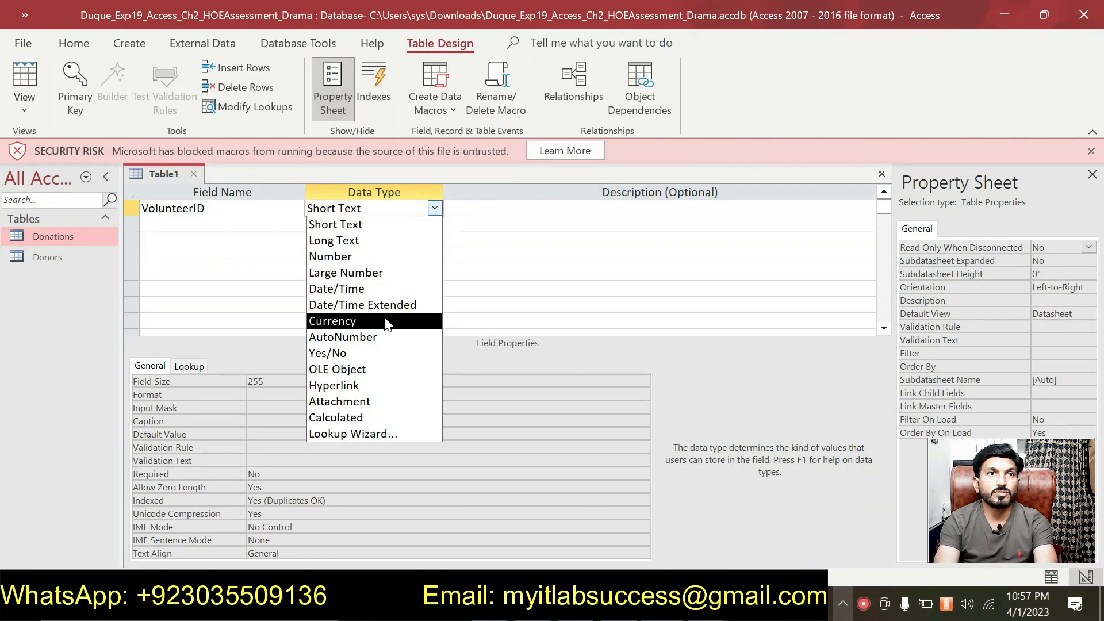
pyautogui.click(384, 338)
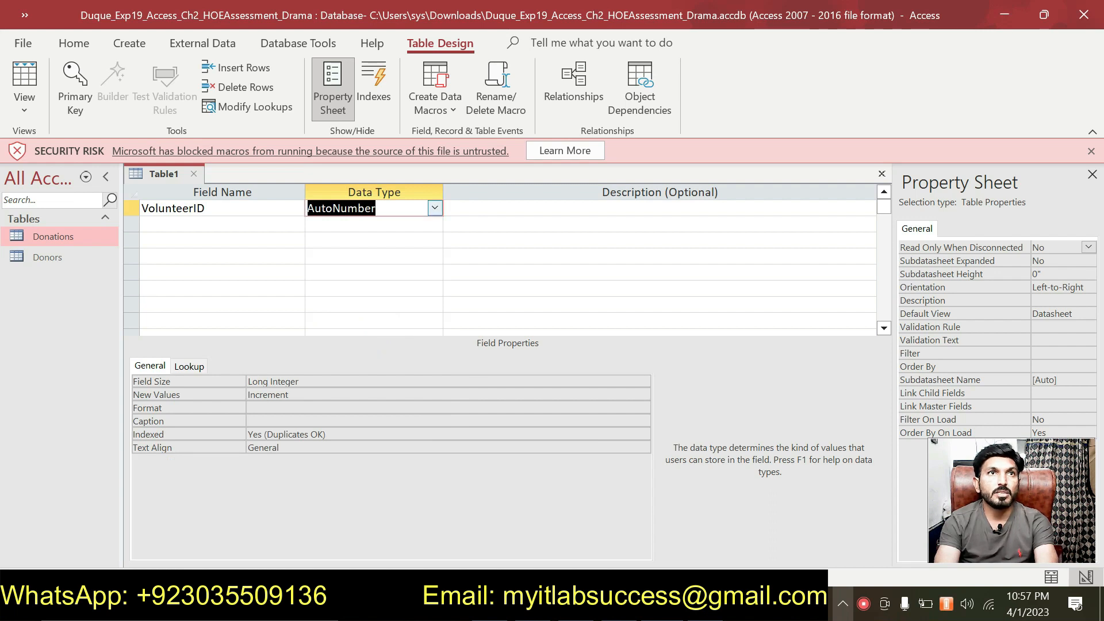
pyautogui.click(136, 211)
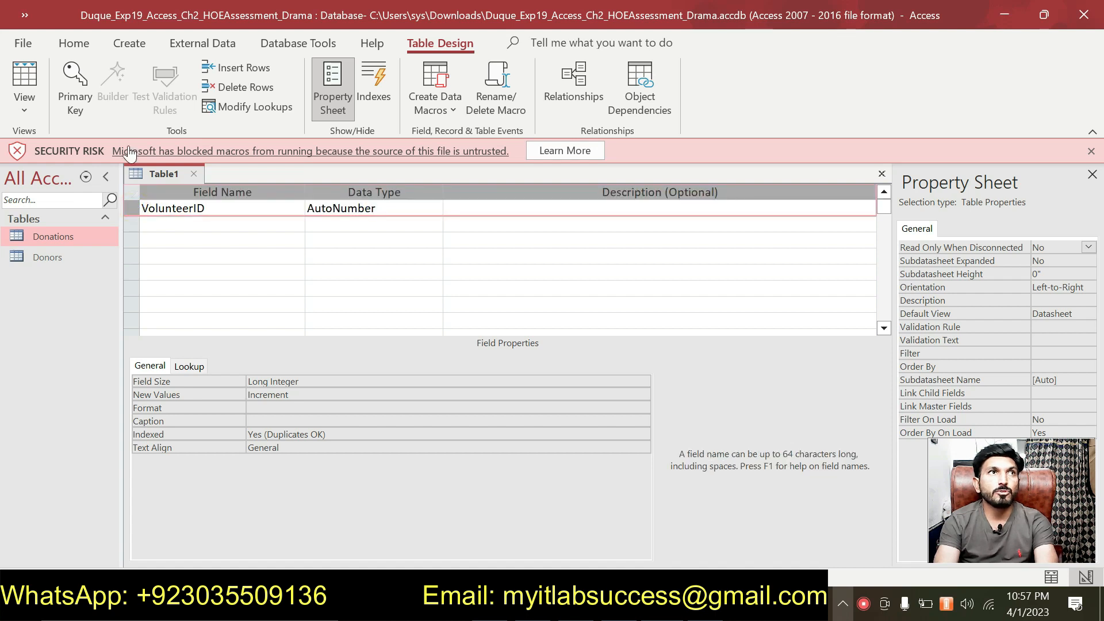
pyautogui.click(76, 89)
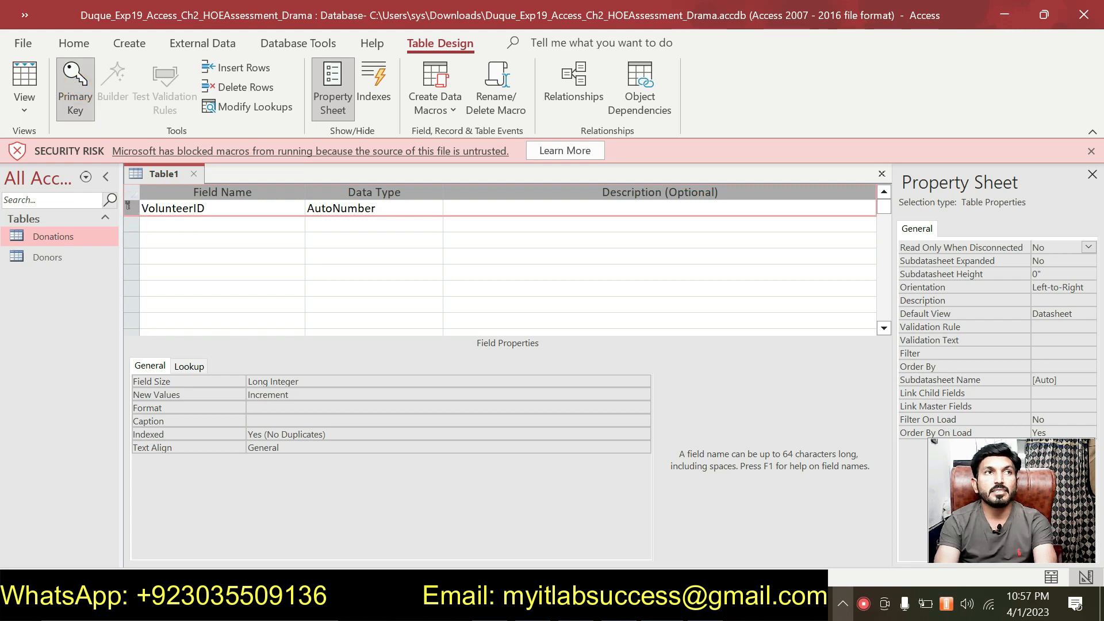
pyautogui.click(181, 225)
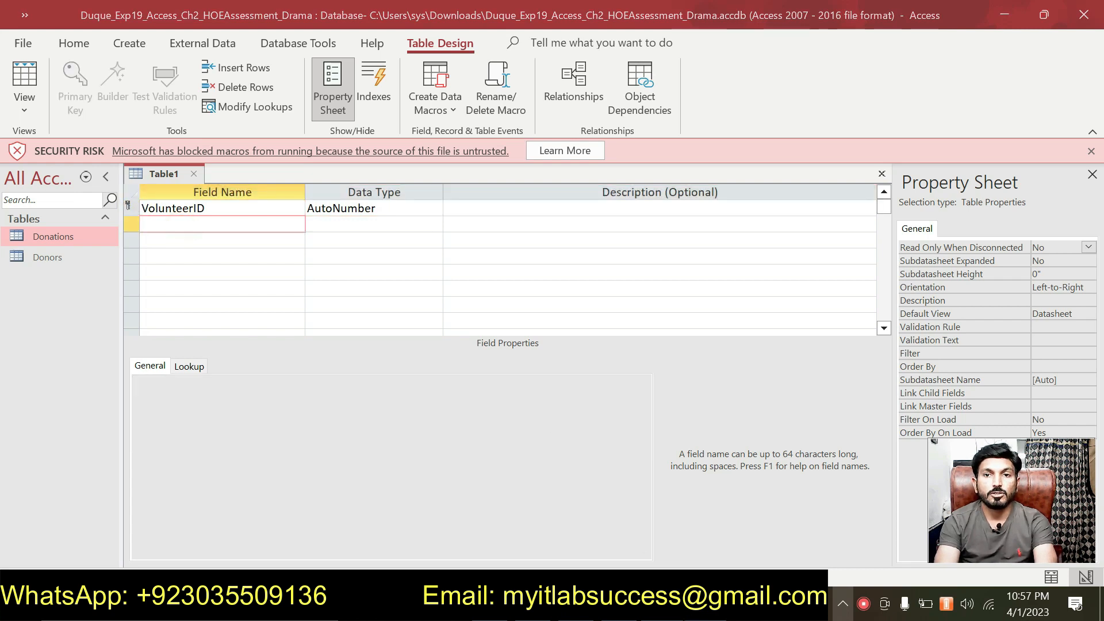
# Copy "Number assigned to a new volunteer activity." from the Word instructions into the VolunteerID field's description in Access.
pyautogui.hotkey('alt', 'Tab')
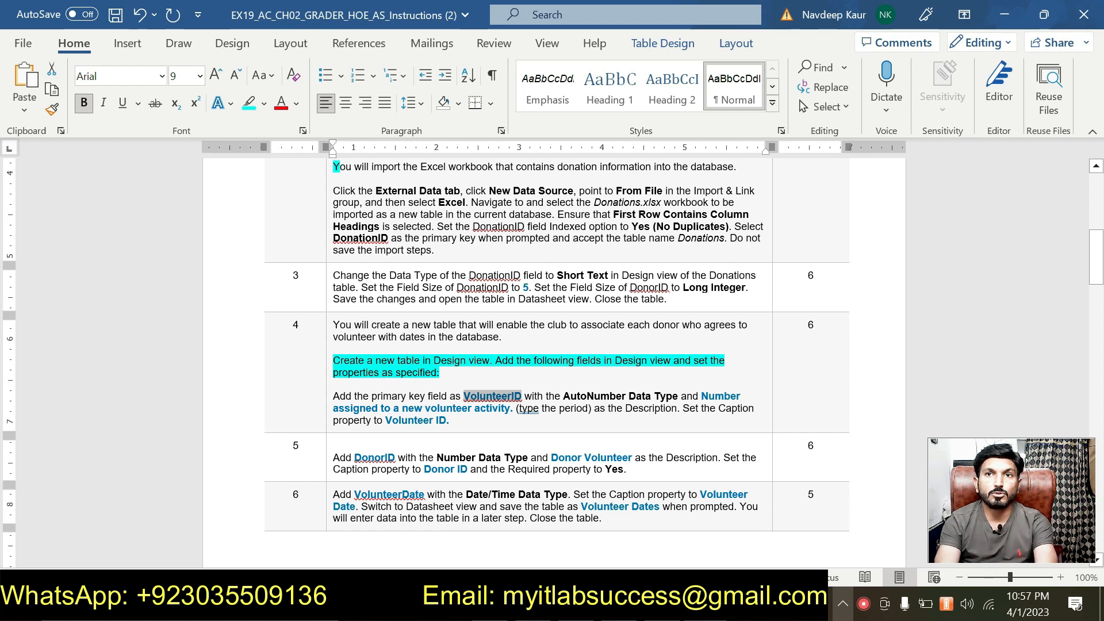
pyautogui.moveTo(702, 397); pyautogui.dragTo(513, 409)
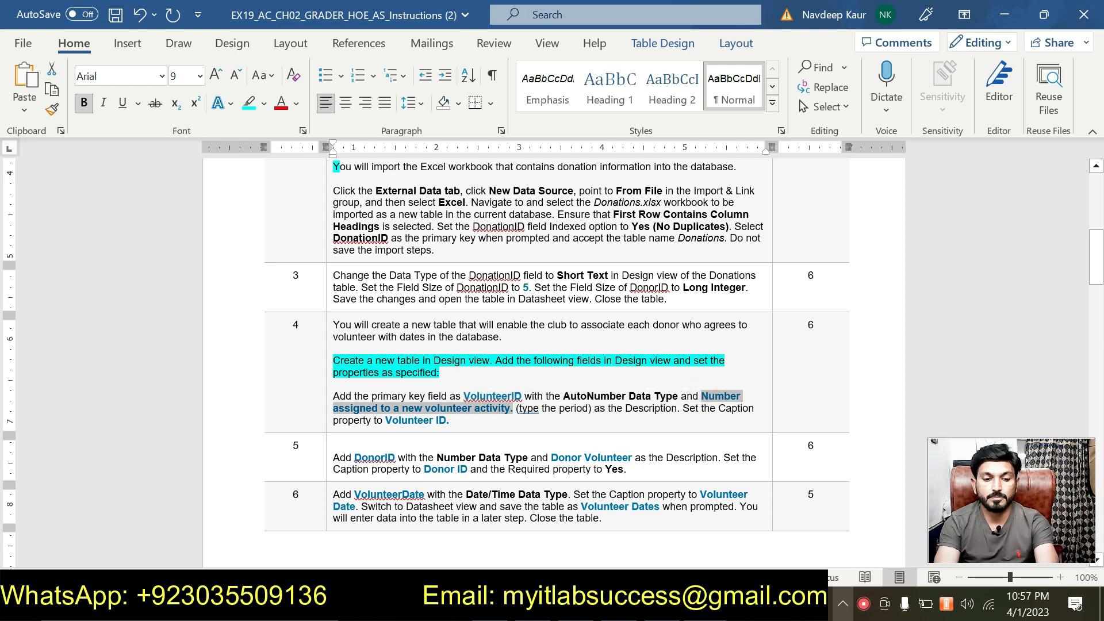
pyautogui.hotkey('alt', 'Tab')
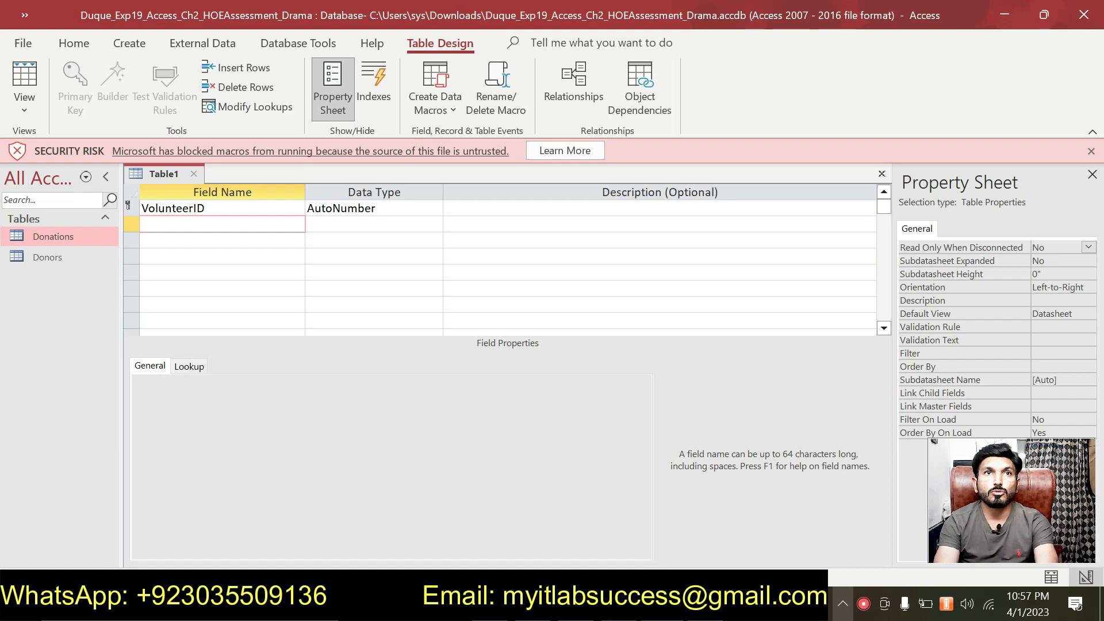
pyautogui.click(493, 208)
pyautogui.hotkey('ctrl', 'v')
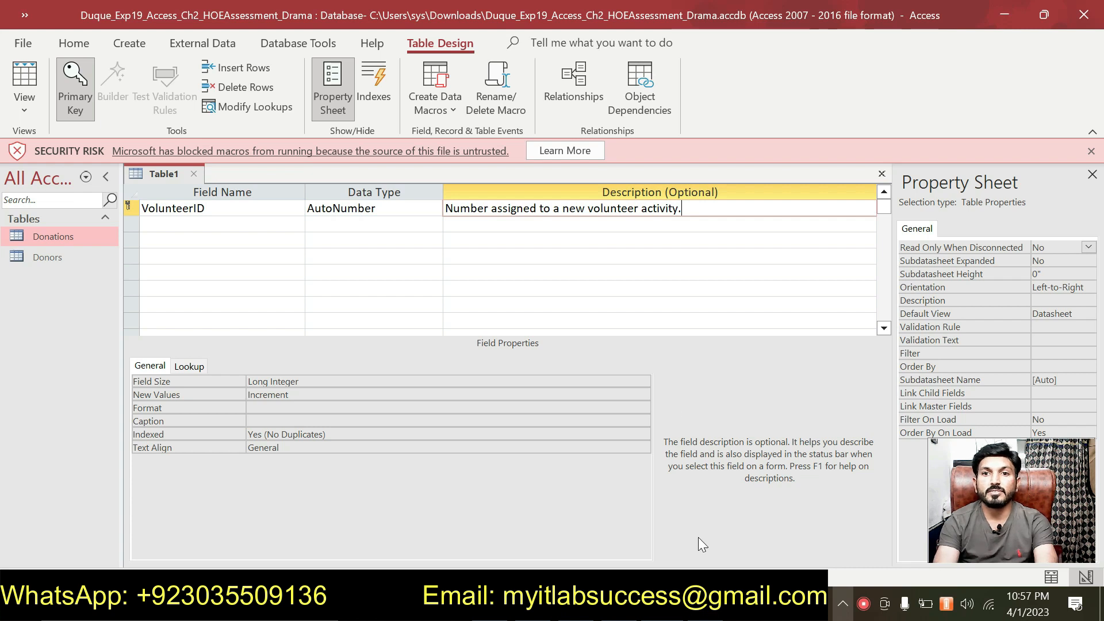
# Copy Volunteer ID from step 4 of the Word instructions into the VolunteerID field's Caption property in Access.
pyautogui.click(707, 604)
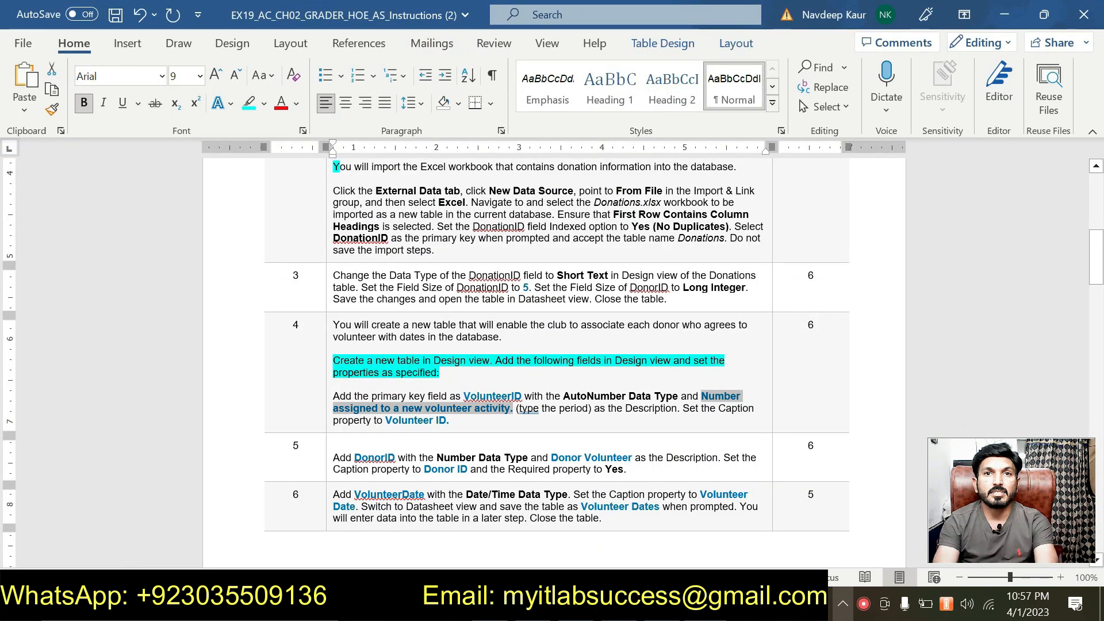
pyautogui.moveTo(386, 420); pyautogui.dragTo(446, 421)
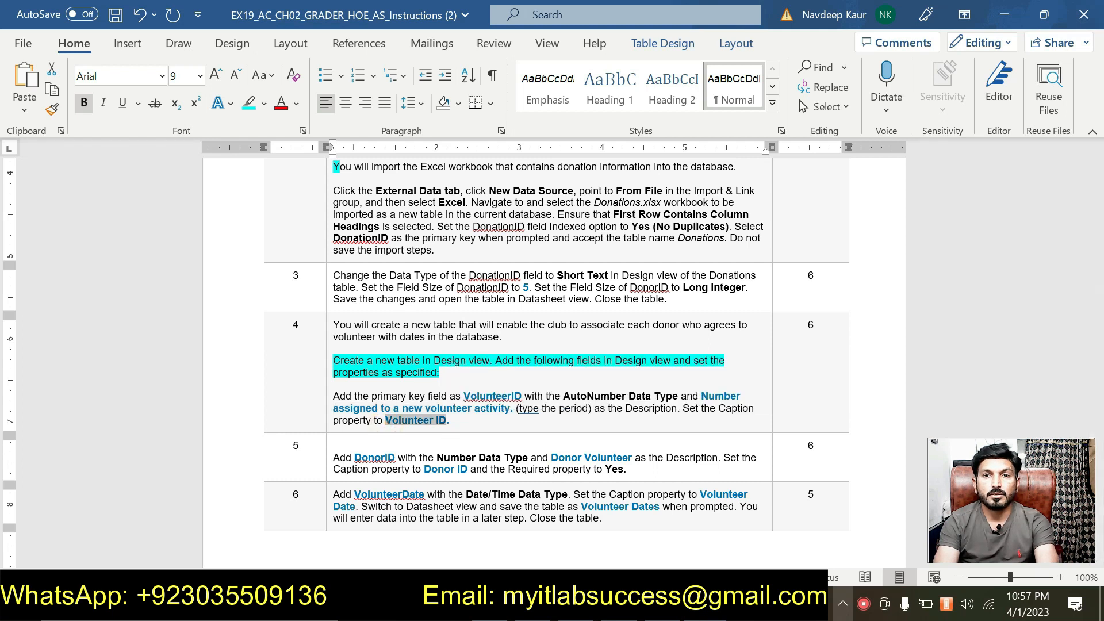
pyautogui.hotkey('alt', 'Tab')
pyautogui.click(271, 208)
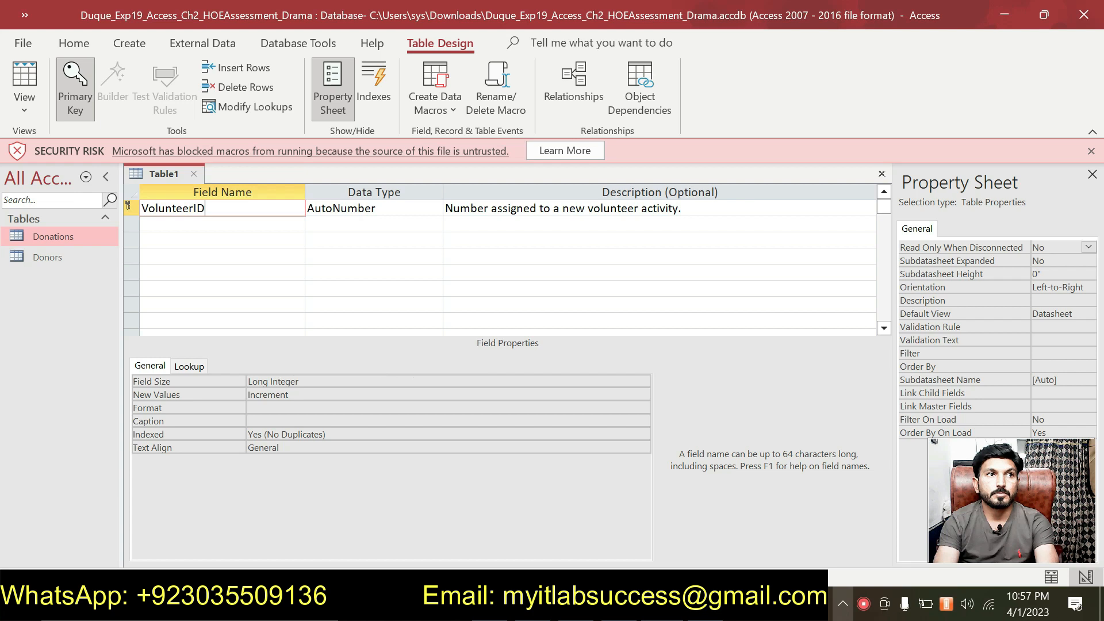
pyautogui.click(280, 421)
pyautogui.hotkey('ctrl', 'v')
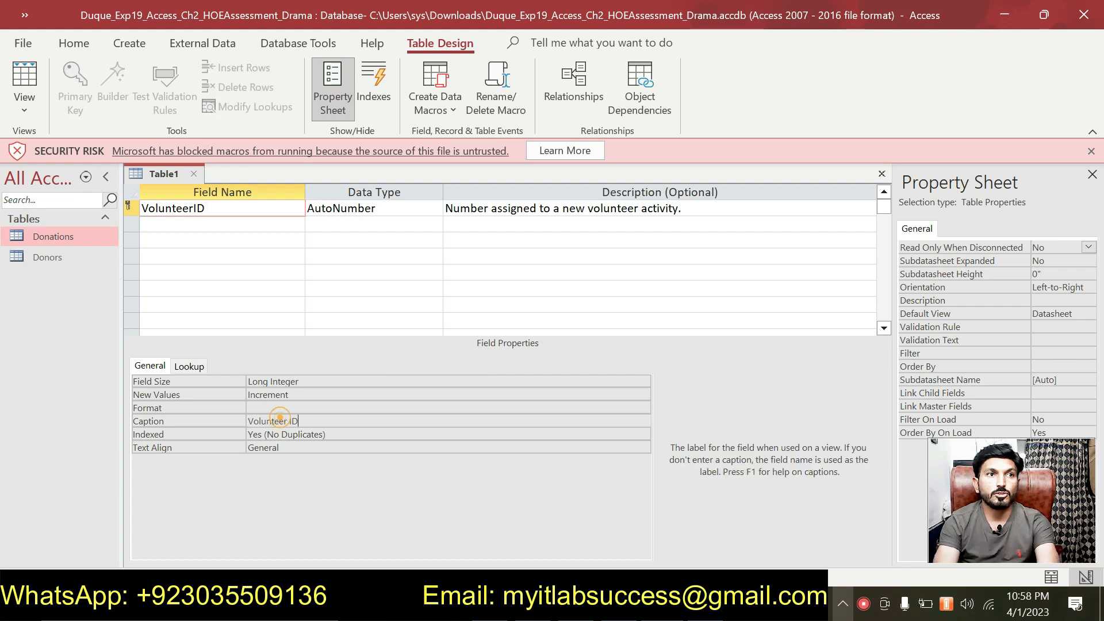
pyautogui.click(385, 516)
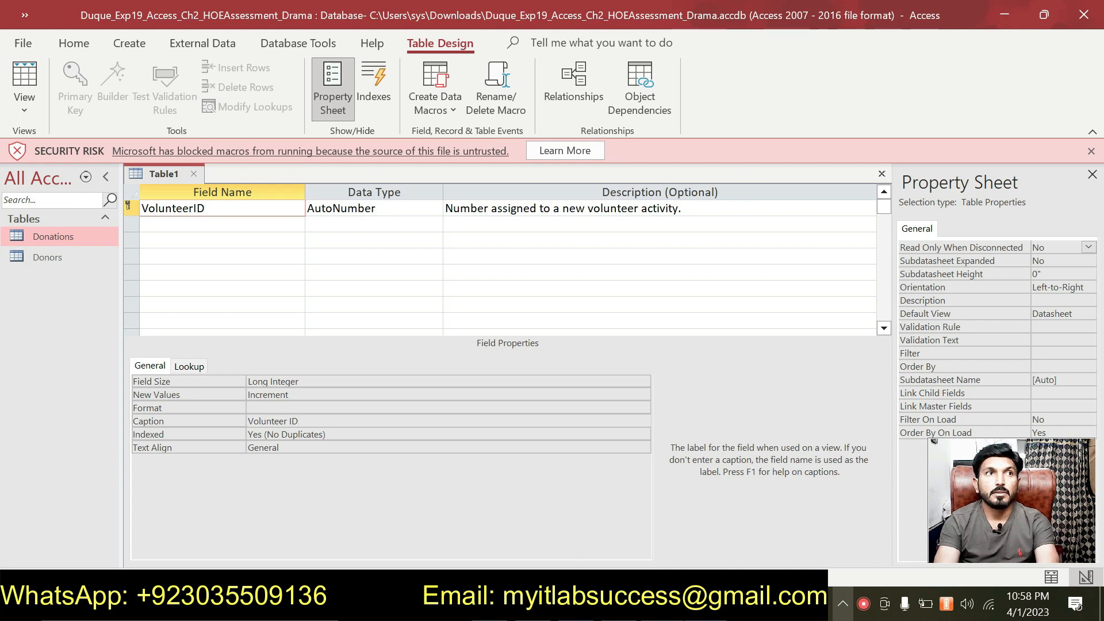
# In the Word instructions, remove the highlight from the step 4 text and highlight the step 5 paragraph in turquoise.
pyautogui.hotkey('alt', 'Tab')
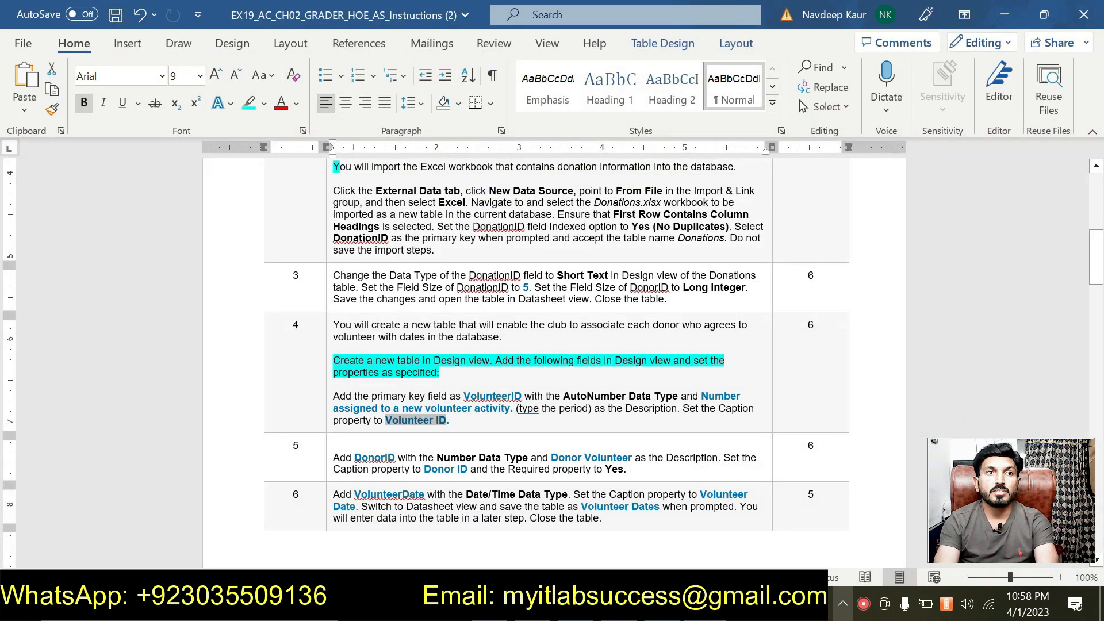
pyautogui.scroll(-1, 552, 362)
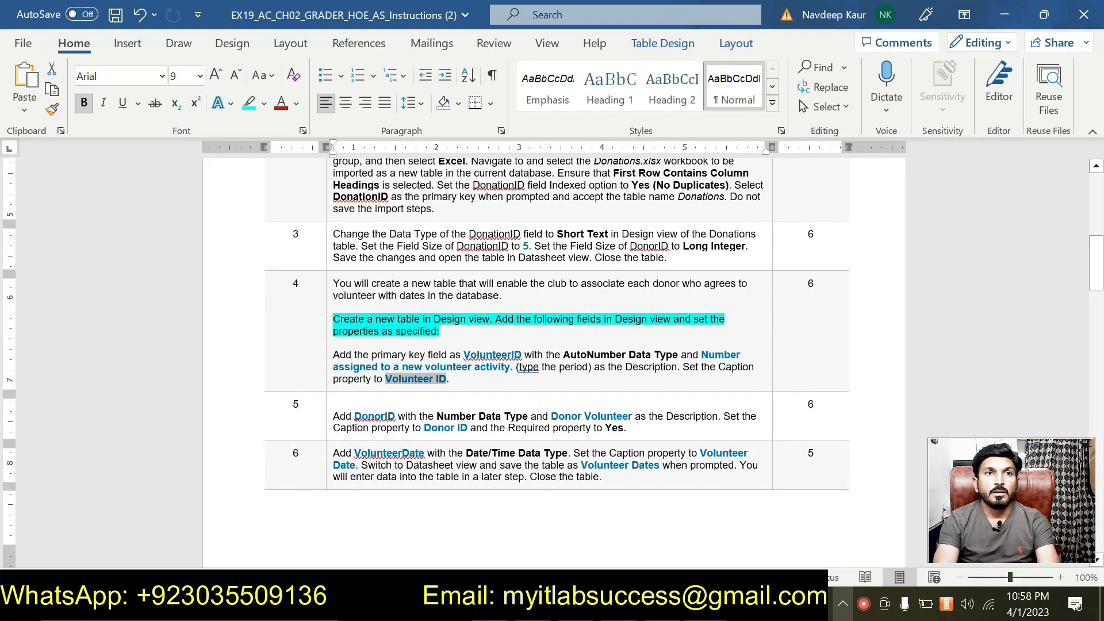
pyautogui.moveTo(334, 320); pyautogui.dragTo(448, 332)
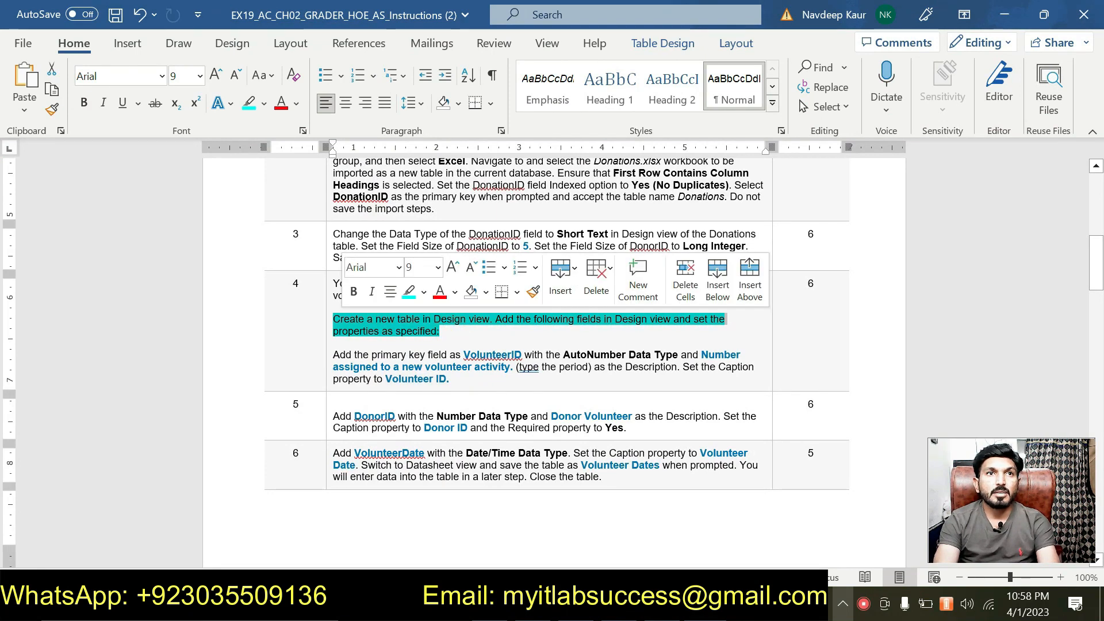
pyautogui.click(409, 293)
pyautogui.scroll(-1, 552, 362)
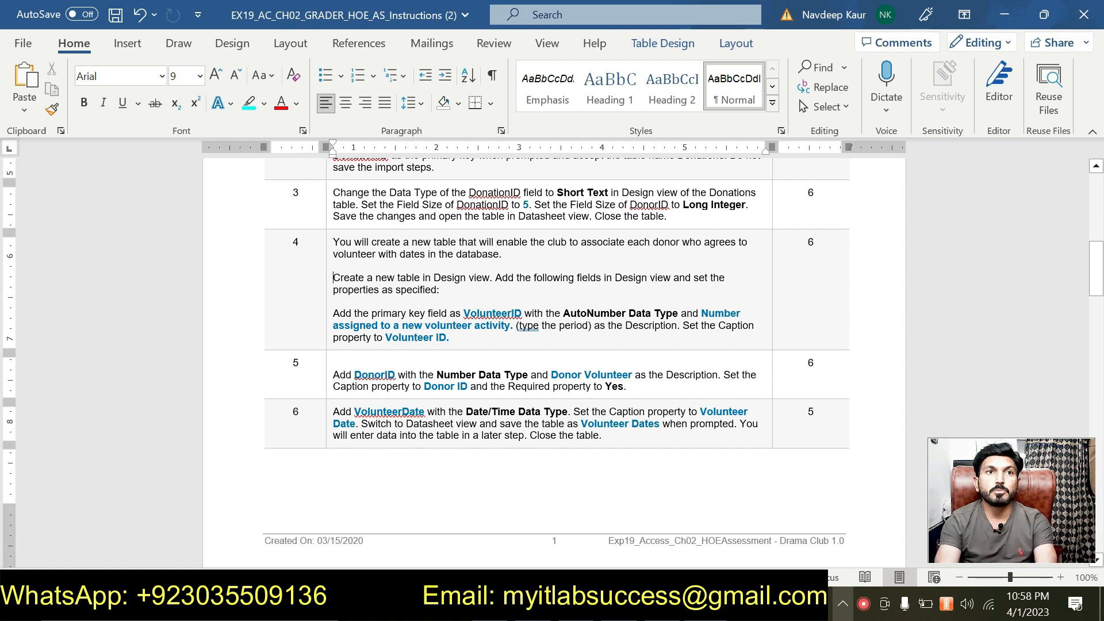
pyautogui.moveTo(628, 386); pyautogui.dragTo(334, 374)
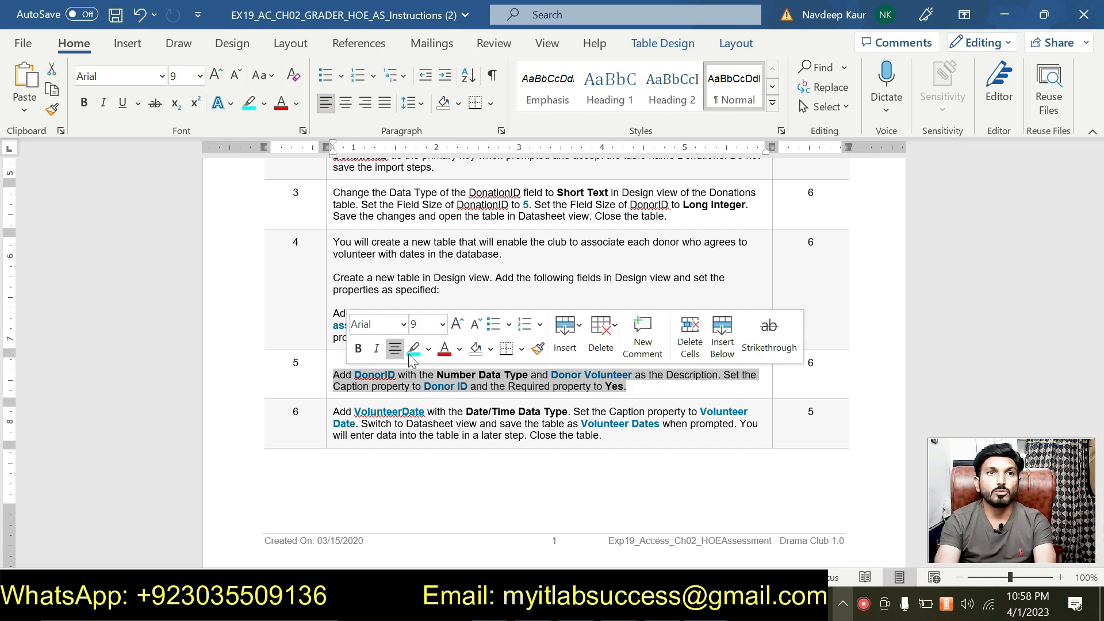
pyautogui.click(415, 347)
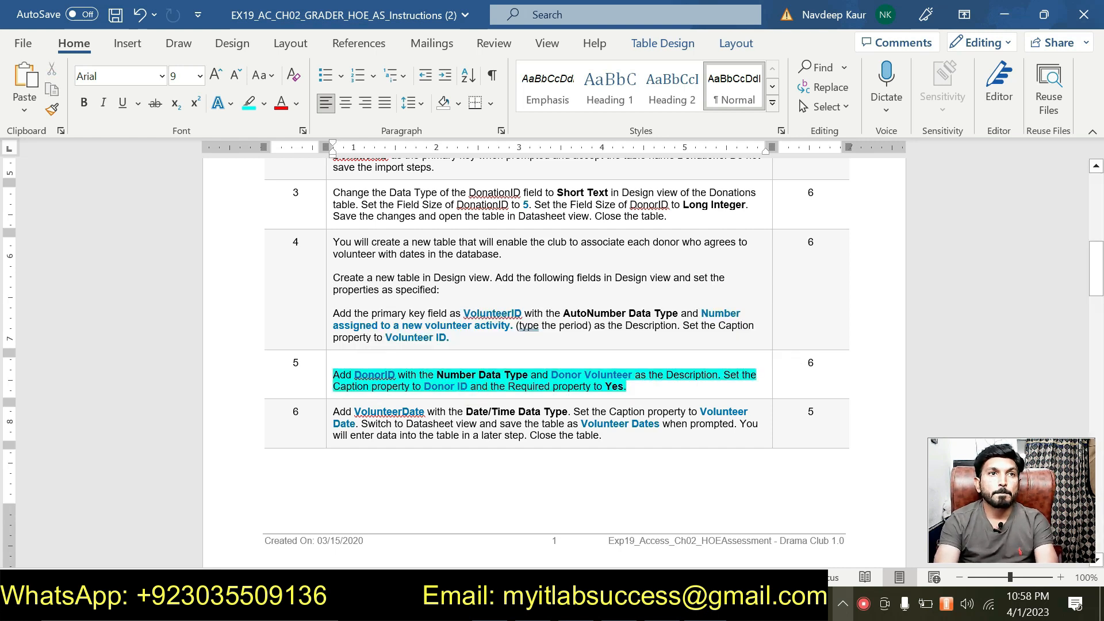
# Copy the field name DonorID from step 5 of the Word instructions and enter it as the Access table's second field.
pyautogui.moveTo(354, 374); pyautogui.dragTo(395, 375)
pyautogui.hotkey('ctrl', 'c')
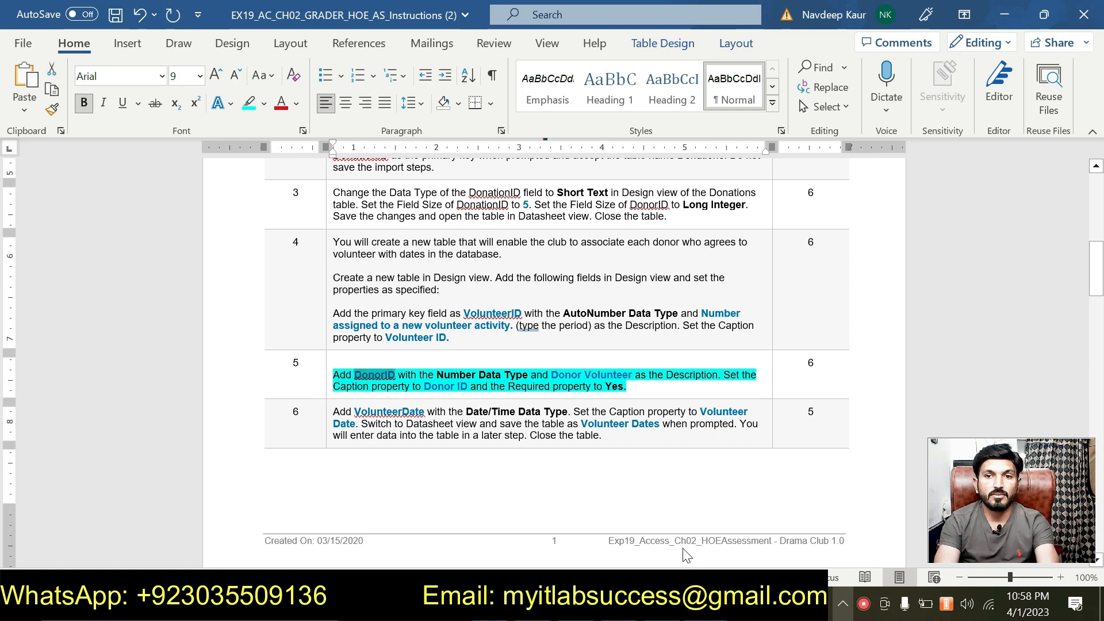
pyautogui.hotkey('alt', 'Tab')
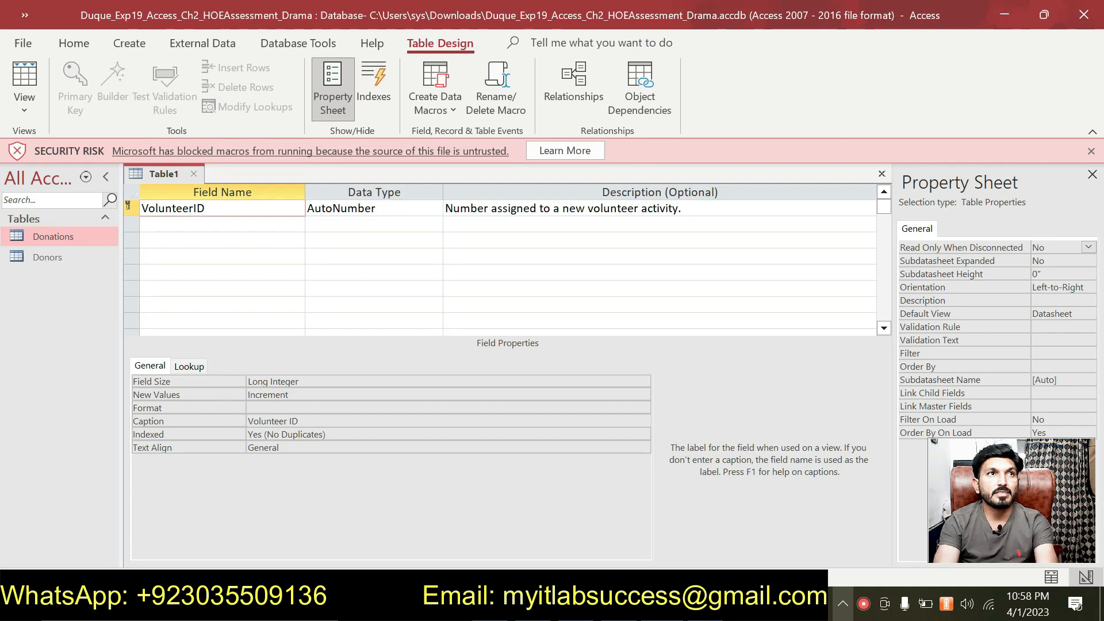
pyautogui.click(197, 224)
pyautogui.hotkey('ctrl', 'v')
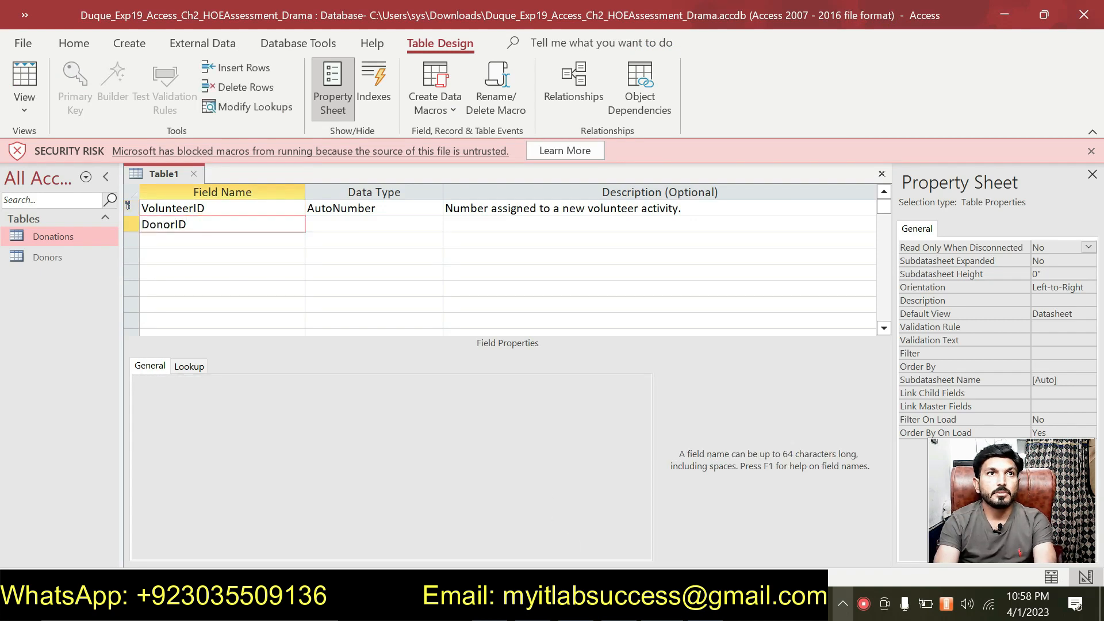
pyautogui.press('Tab')
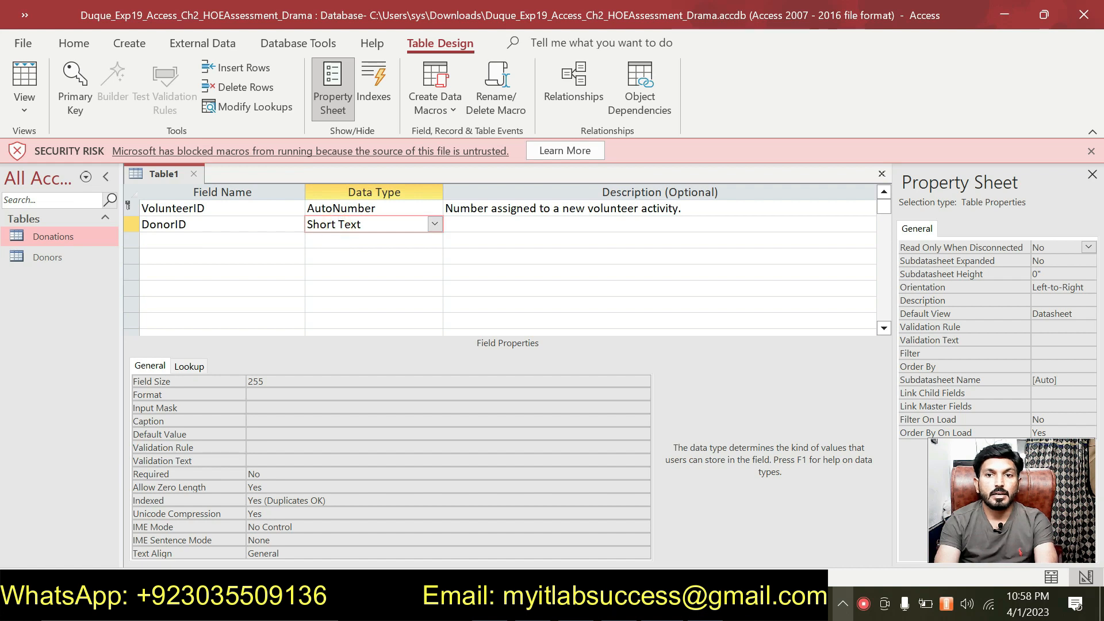
# Check step 5 in the Word instructions and set the DonorID field's data type to Number in Access.
pyautogui.hotkey('alt', 'Tab')
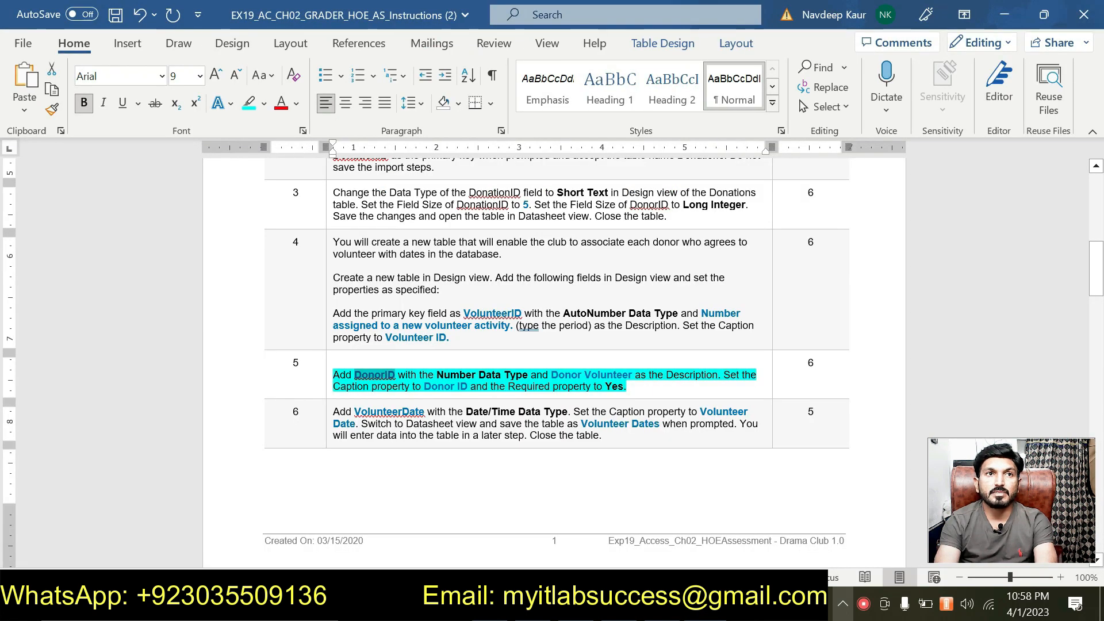
pyautogui.hotkey('alt', 'Tab')
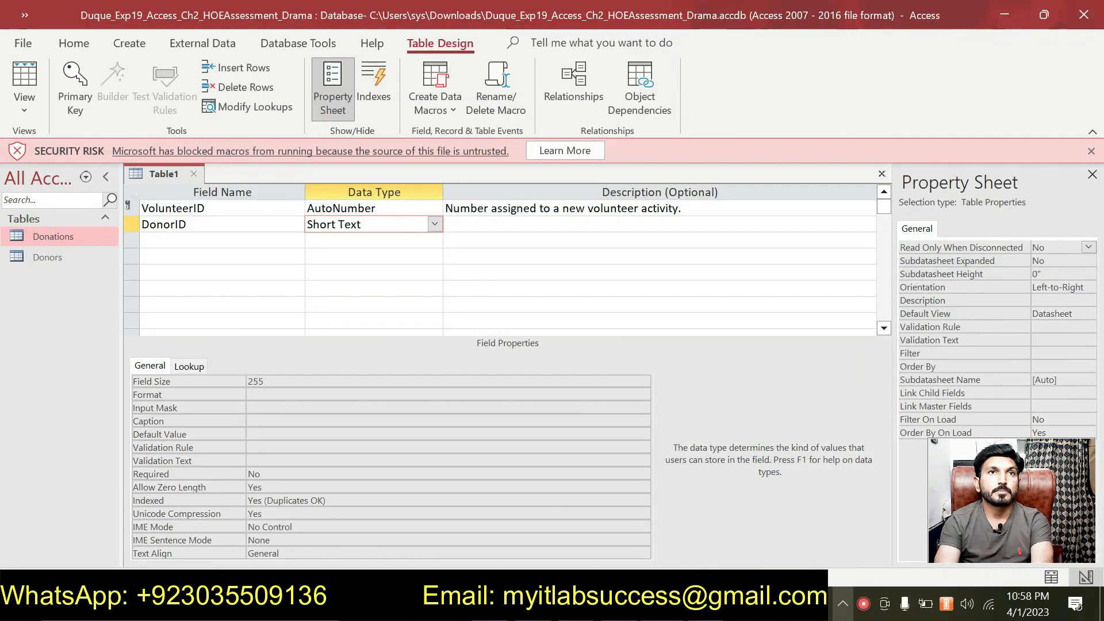
pyautogui.click(435, 224)
pyautogui.click(411, 268)
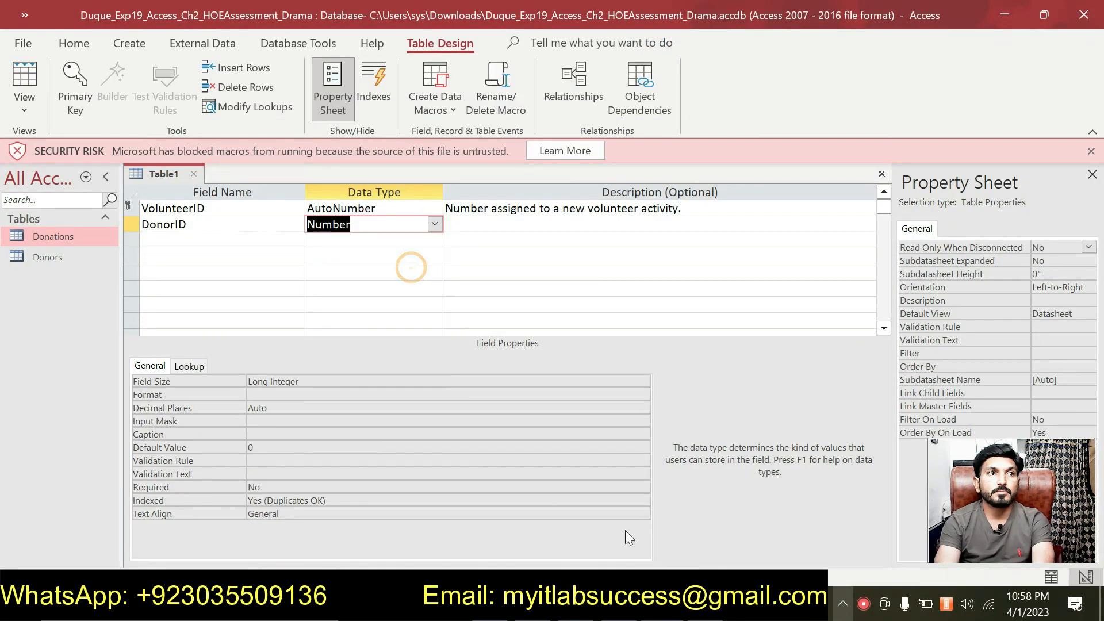
# Copy "Donor Volunteer" from step 5 of the Word instructions into the DonorID field's description in Access.
pyautogui.hotkey('alt', 'Tab')
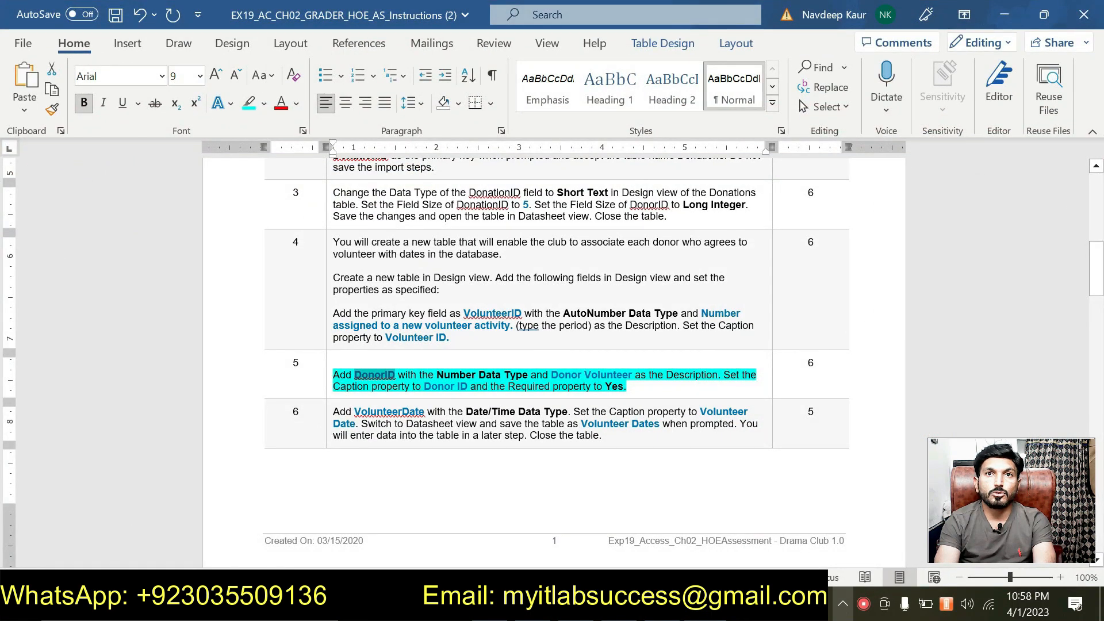
pyautogui.moveTo(551, 374); pyautogui.dragTo(632, 374)
pyautogui.hotkey('ctrl', 'c')
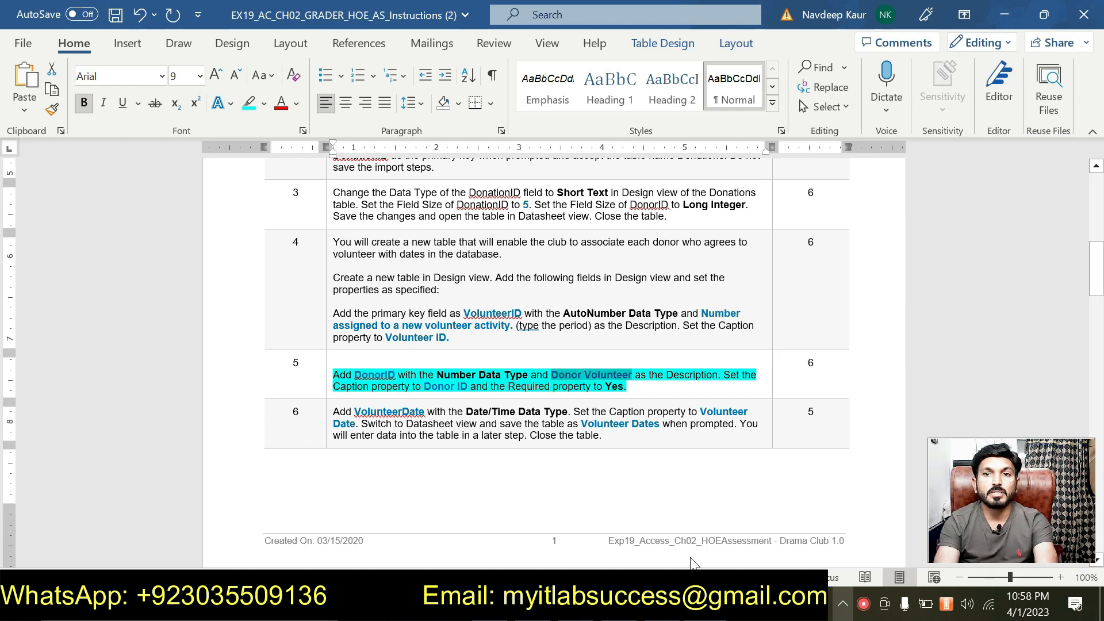
pyautogui.hotkey('alt', 'Tab')
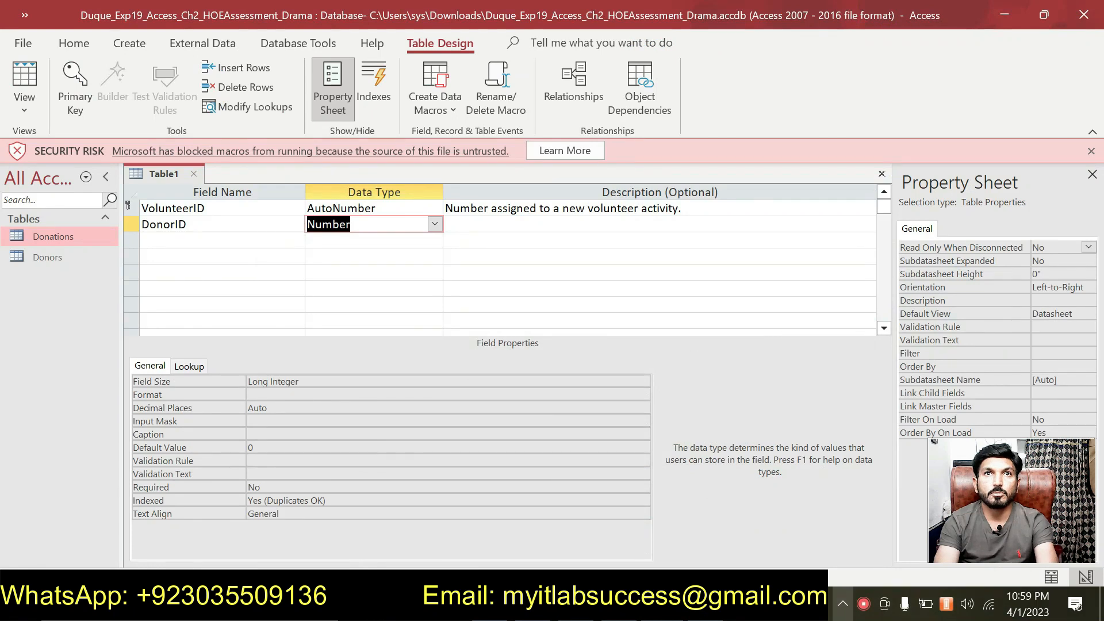
pyautogui.click(584, 229)
pyautogui.hotkey('ctrl', 'v')
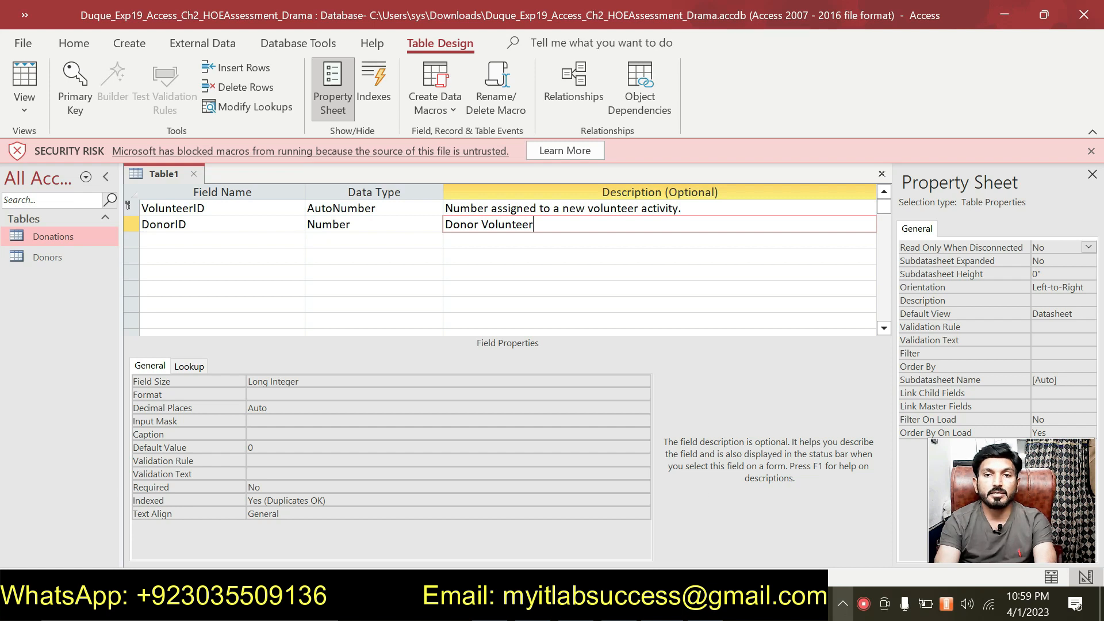
# Copy Donor ID from the Word instructions into the DonorID field's Caption property in Access, without a trailing space.
pyautogui.hotkey('alt', 'Tab')
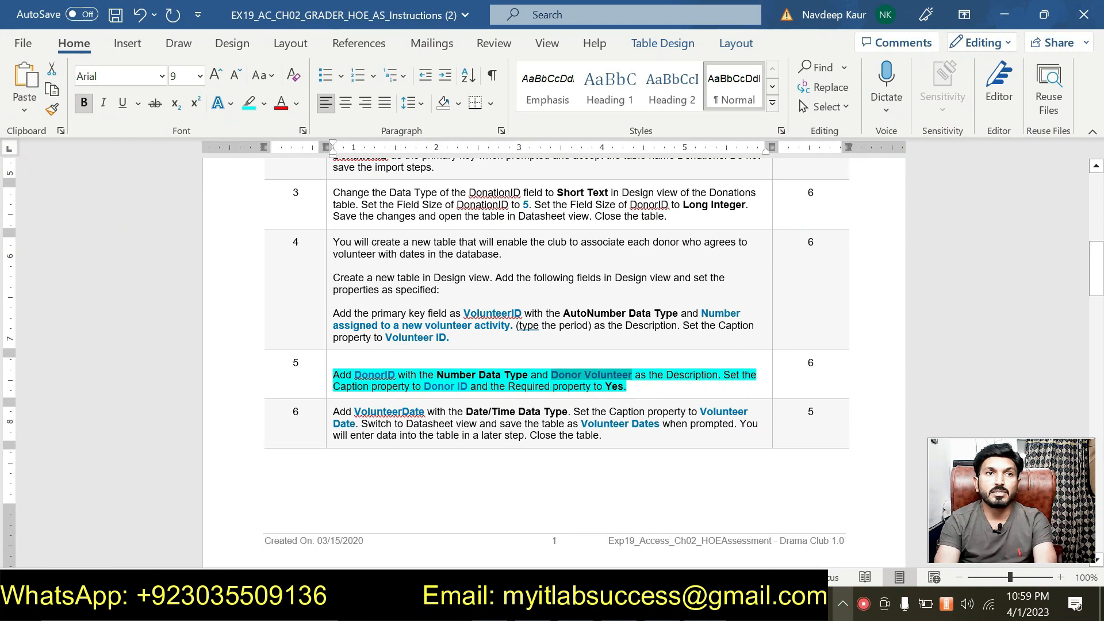
pyautogui.moveTo(424, 387); pyautogui.dragTo(469, 388)
pyautogui.hotkey('ctrl', 'c')
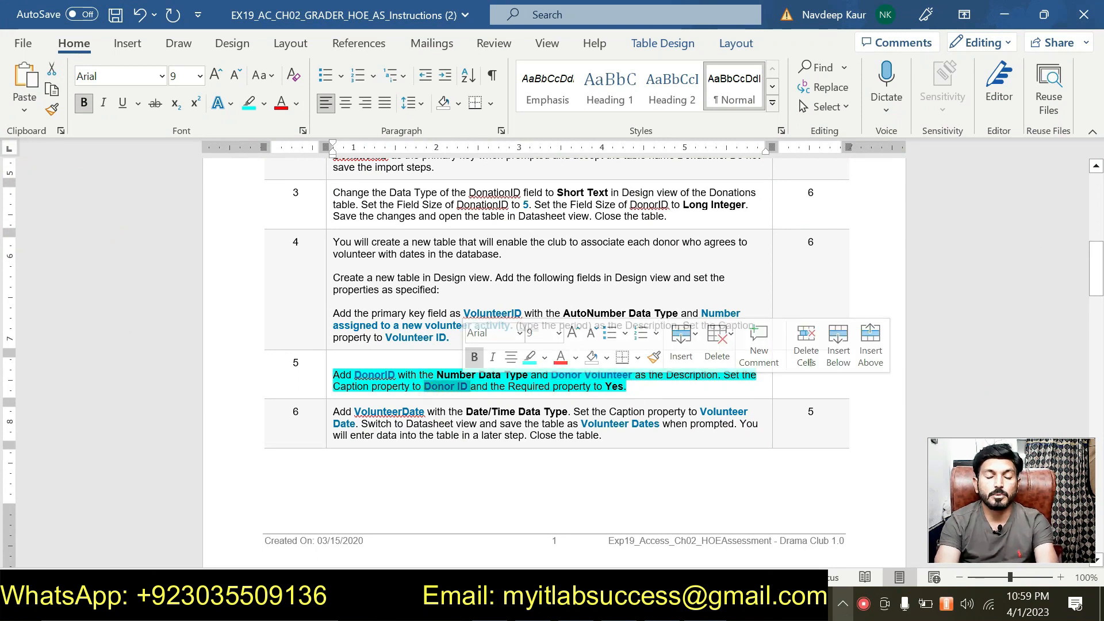
pyautogui.hotkey('alt', 'Tab')
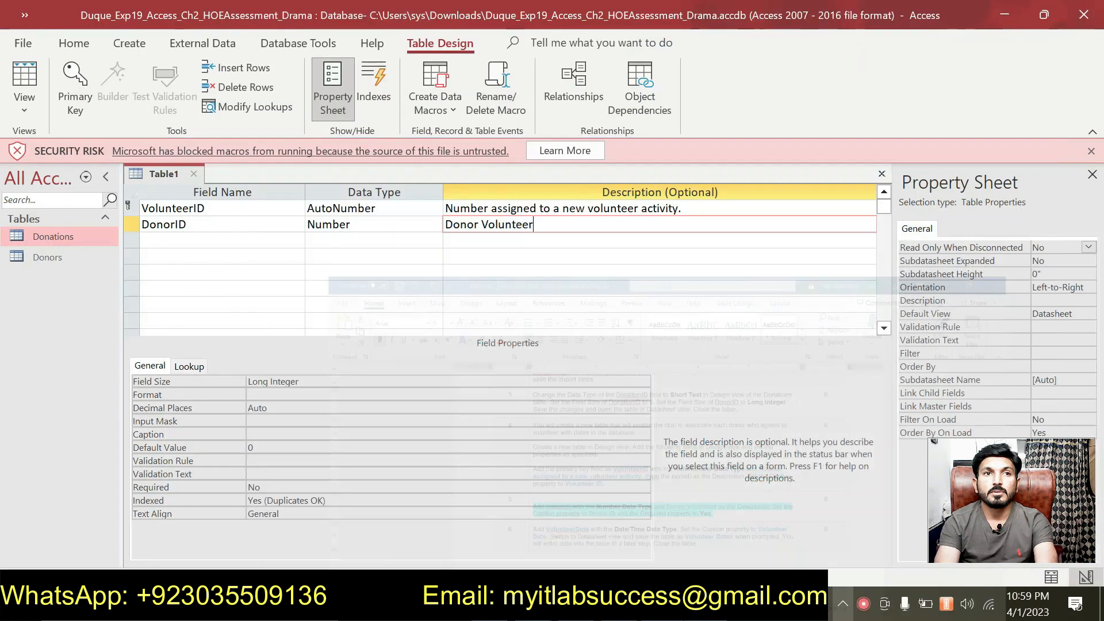
pyautogui.click(289, 434)
pyautogui.hotkey('ctrl', 'v')
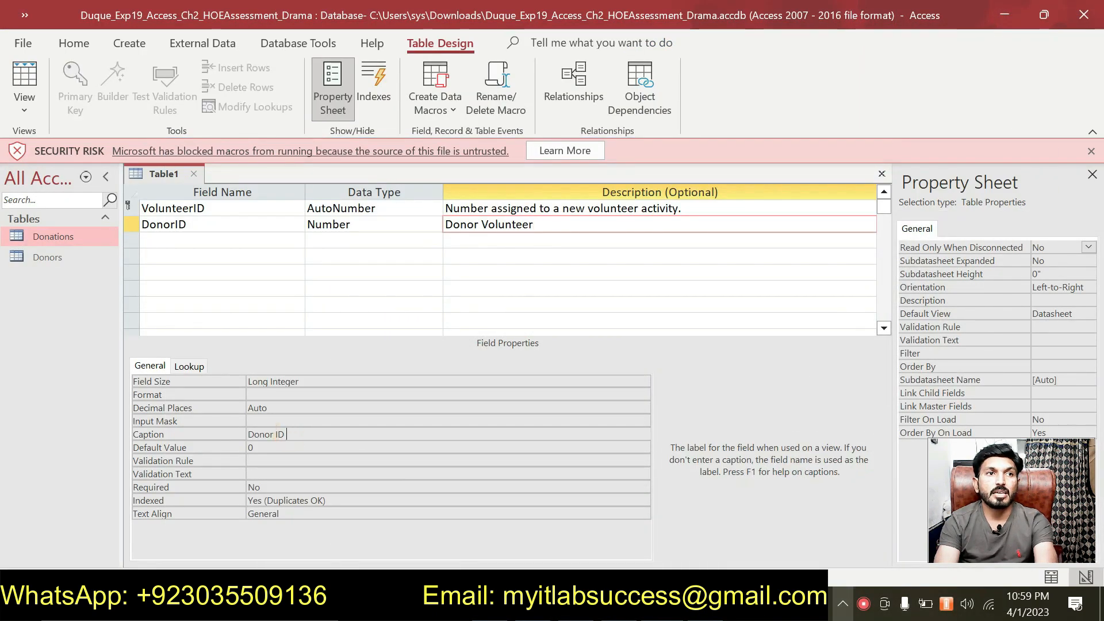
pyautogui.press('BackSpace')
# Check the remaining step 5 requirement in Word and set the DonorID field's Required property to Yes in Access.
pyautogui.hotkey('alt', 'Tab')
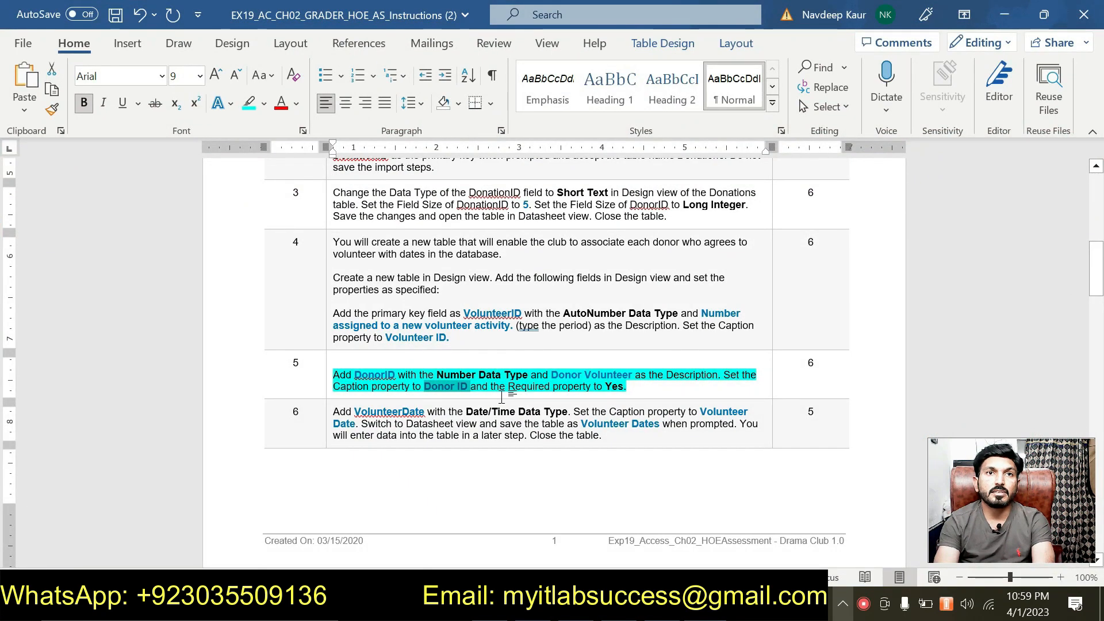
pyautogui.hotkey('alt', 'Tab')
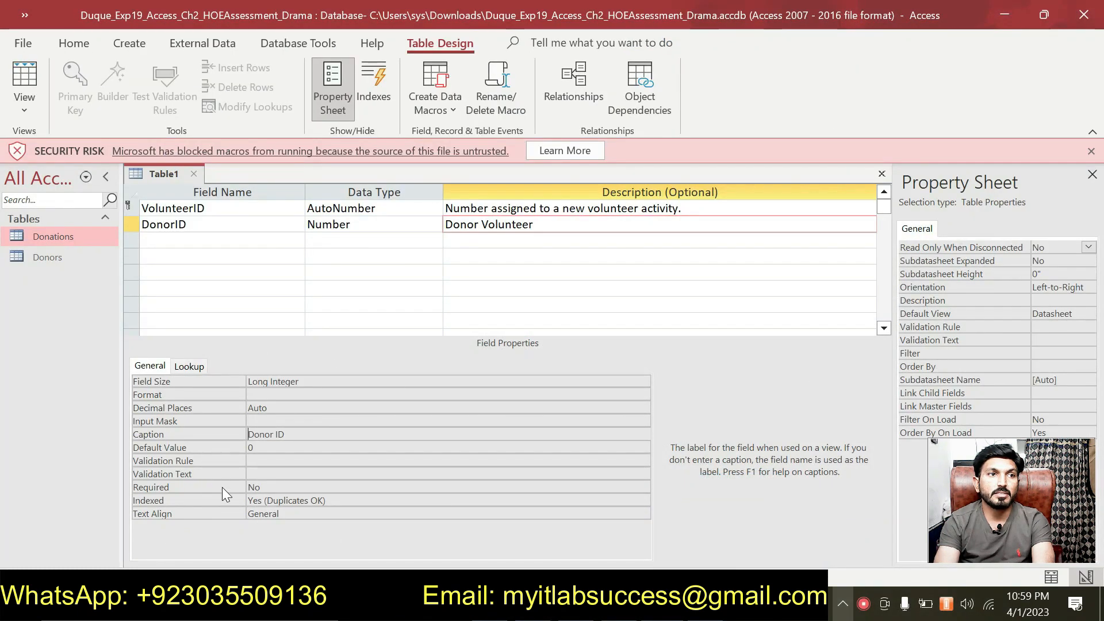
pyautogui.click(281, 488)
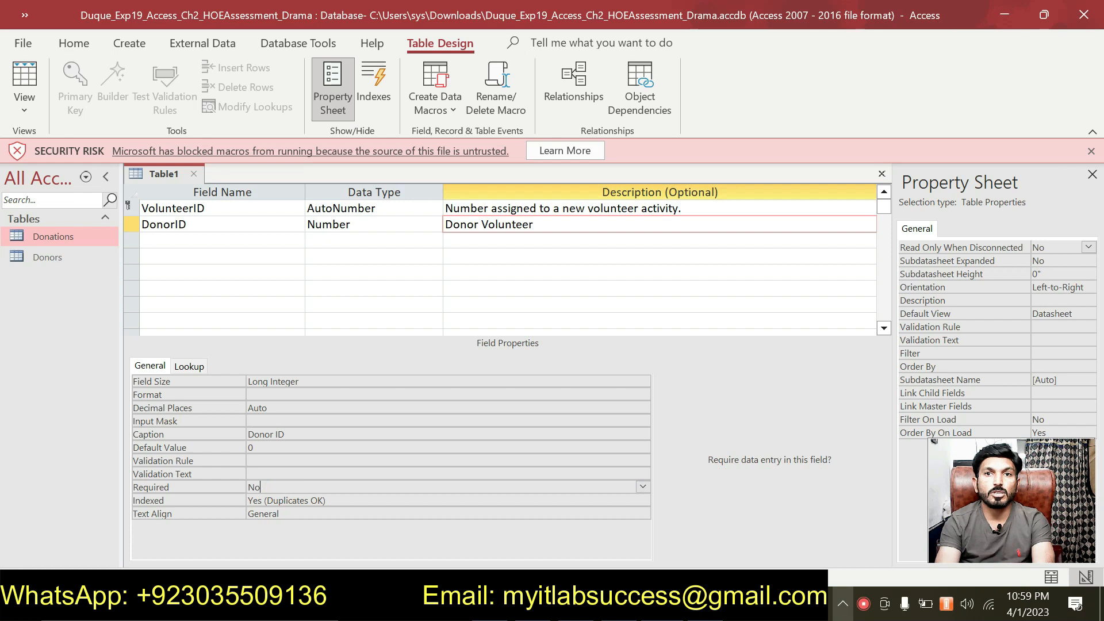
pyautogui.click(643, 487)
pyautogui.click(558, 501)
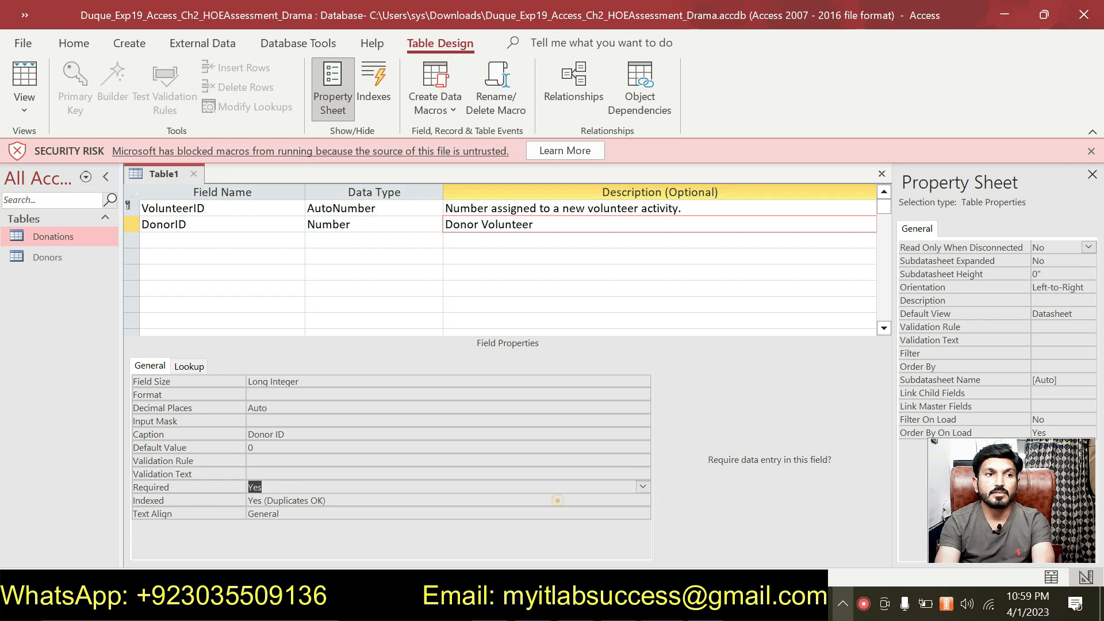
# Switch to the Word instructions and remove the highlight from both lines of the step 5 text.
pyautogui.hotkey('alt', 'Tab')
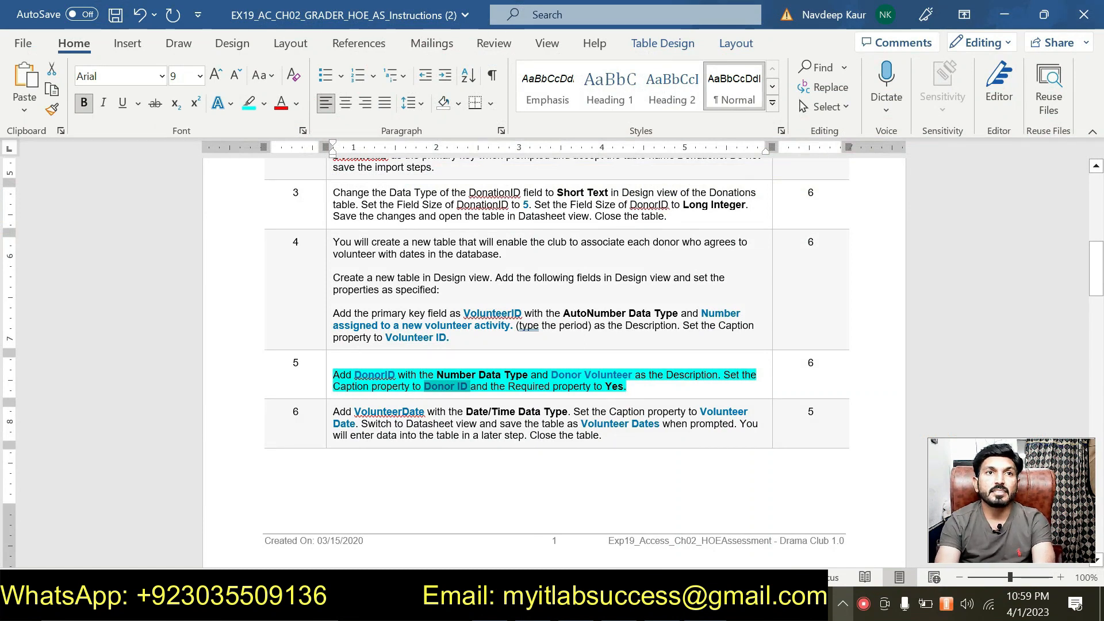
pyautogui.moveTo(637, 387); pyautogui.dragTo(345, 375)
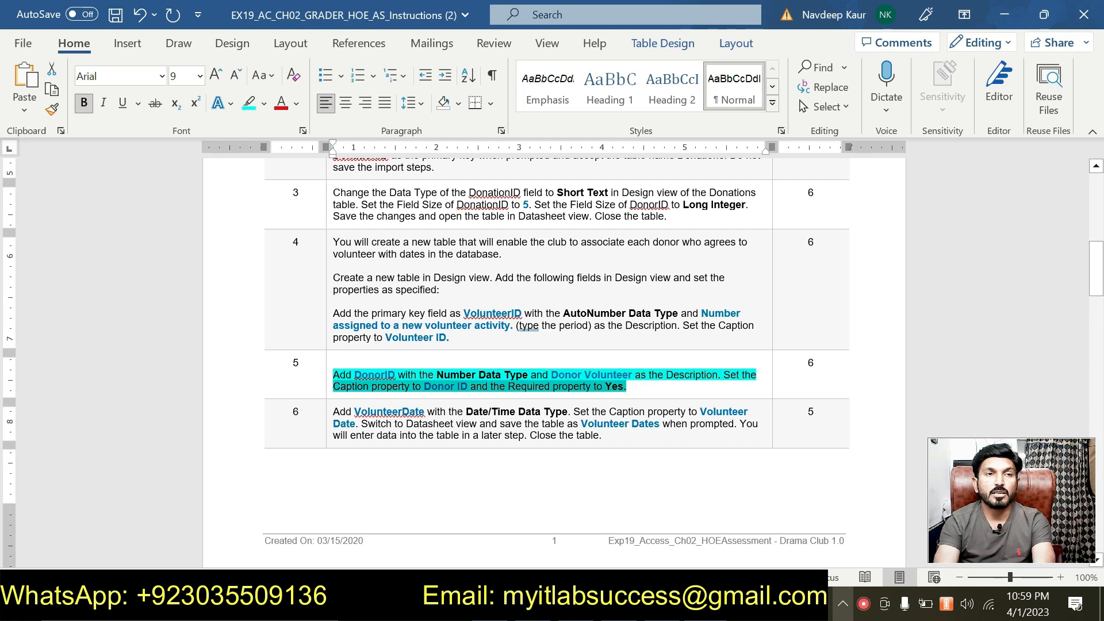
pyautogui.click(415, 359)
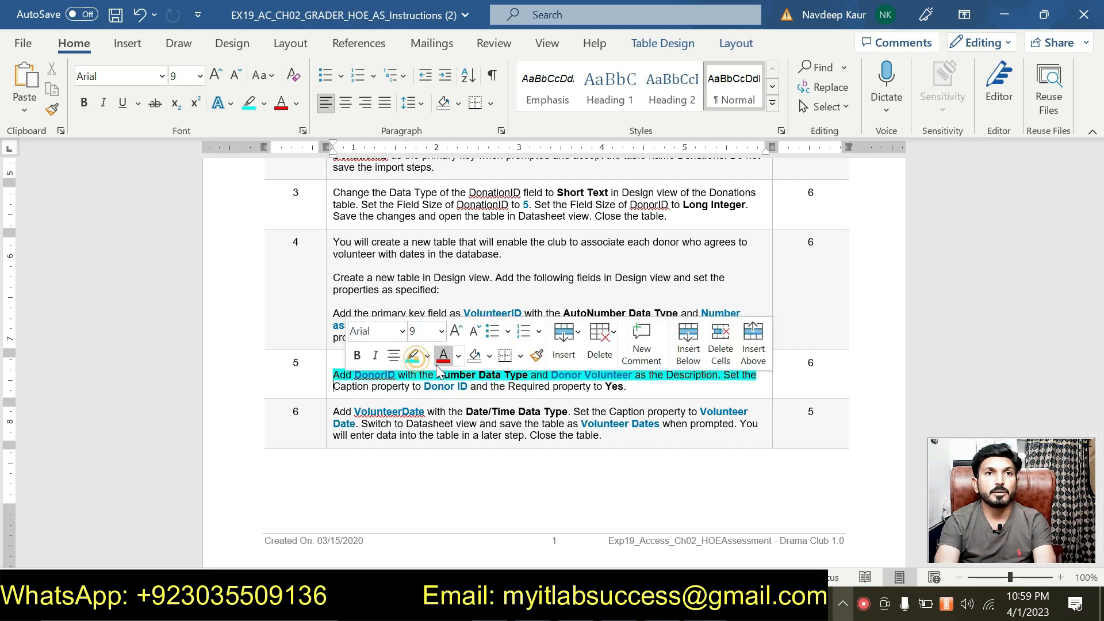
pyautogui.click(570, 388)
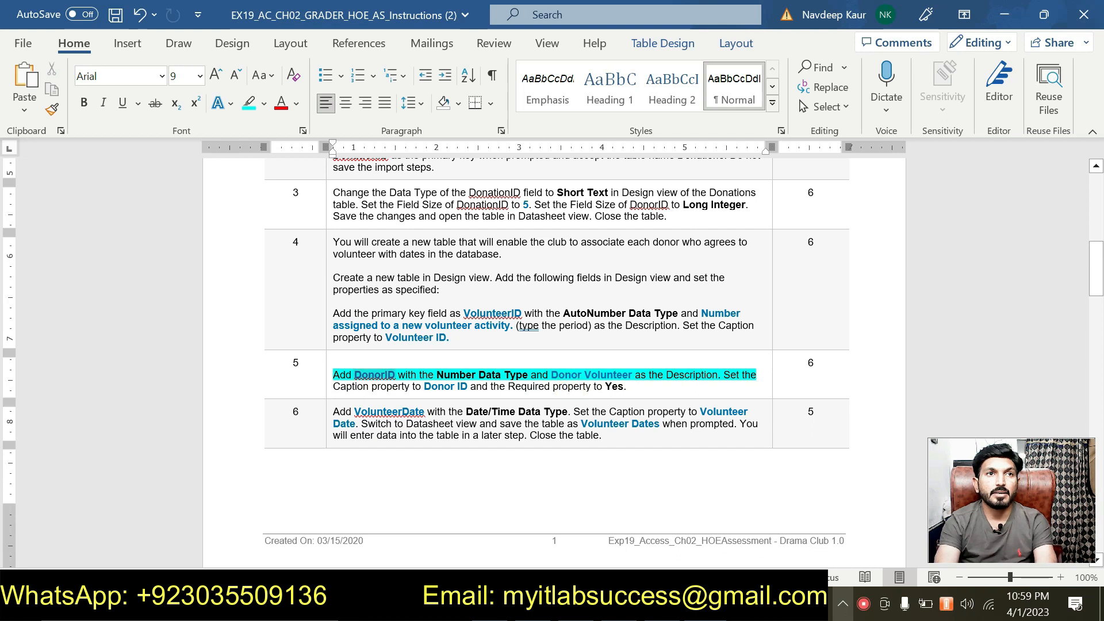
pyautogui.moveTo(336, 375); pyautogui.dragTo(759, 374)
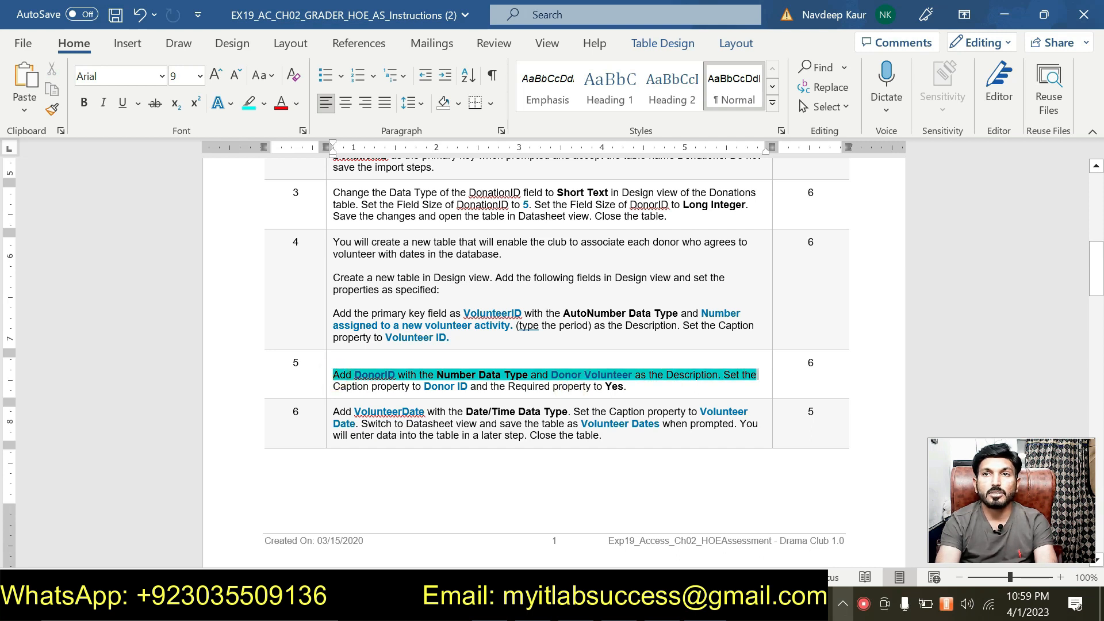
pyautogui.click(711, 347)
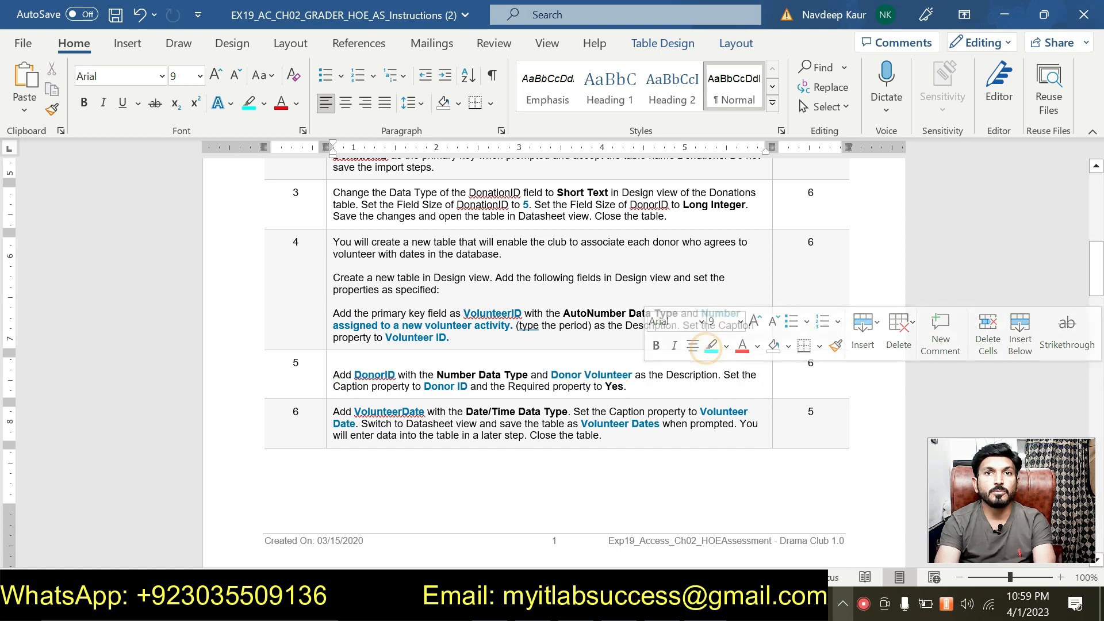
# Close the Editor pane and highlight the whole step 6 instruction text in turquoise.
pyautogui.scroll(-1, 552, 345)
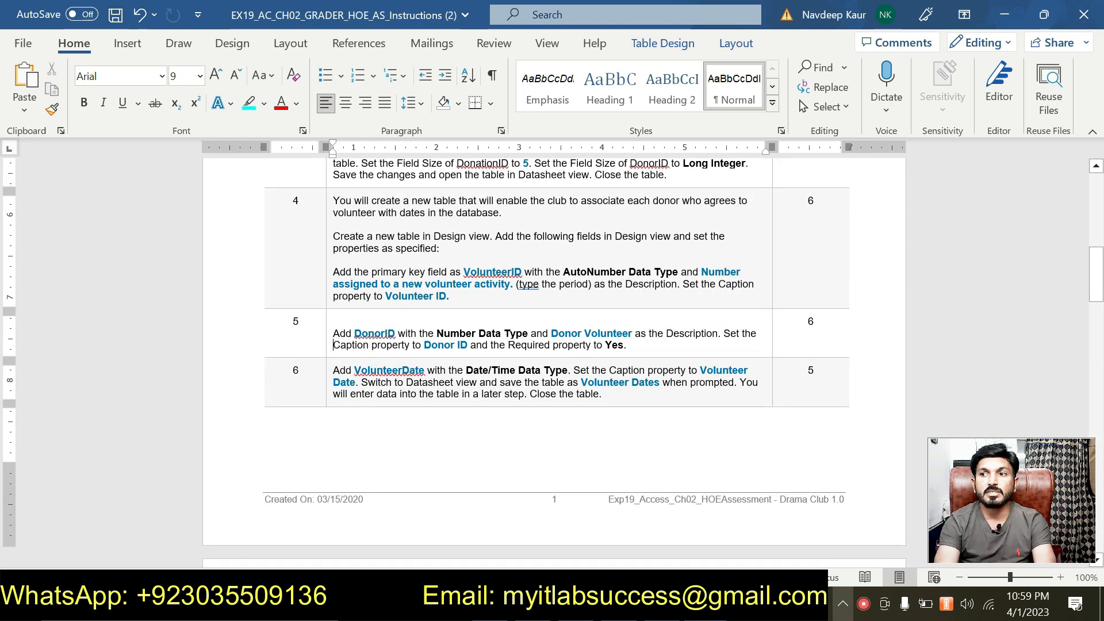
pyautogui.click(615, 397)
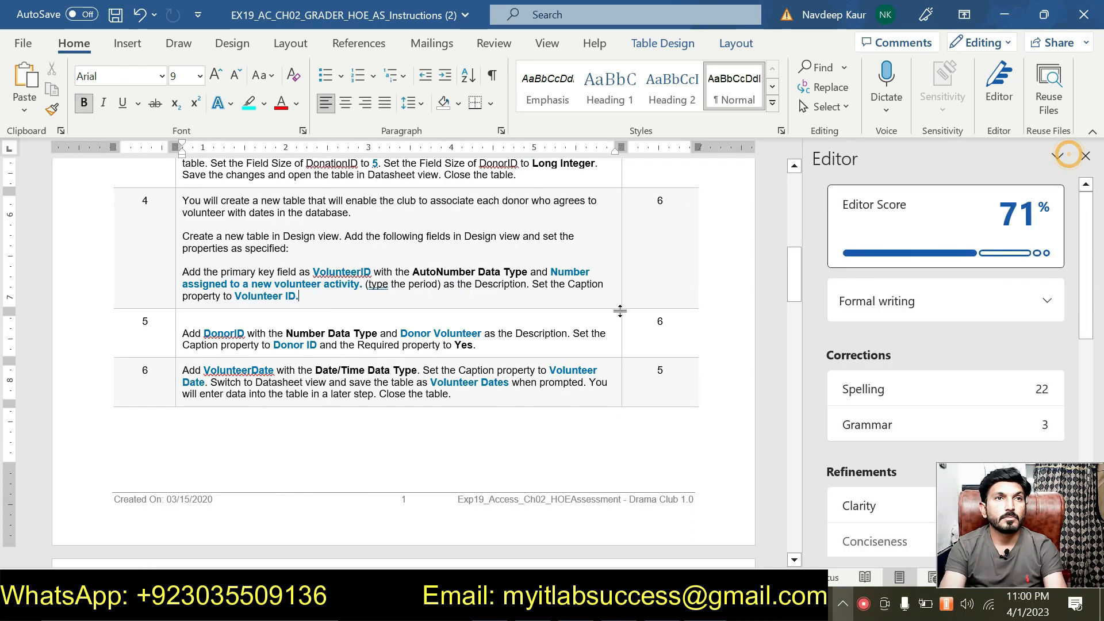
pyautogui.click(1085, 156)
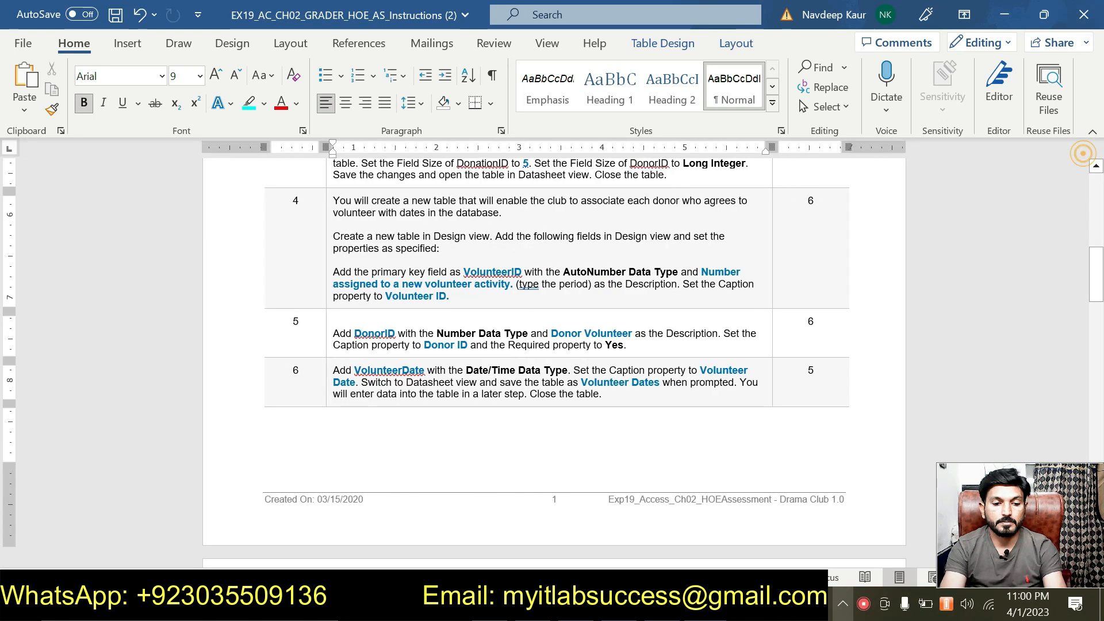
pyautogui.moveTo(602, 394); pyautogui.dragTo(380, 375)
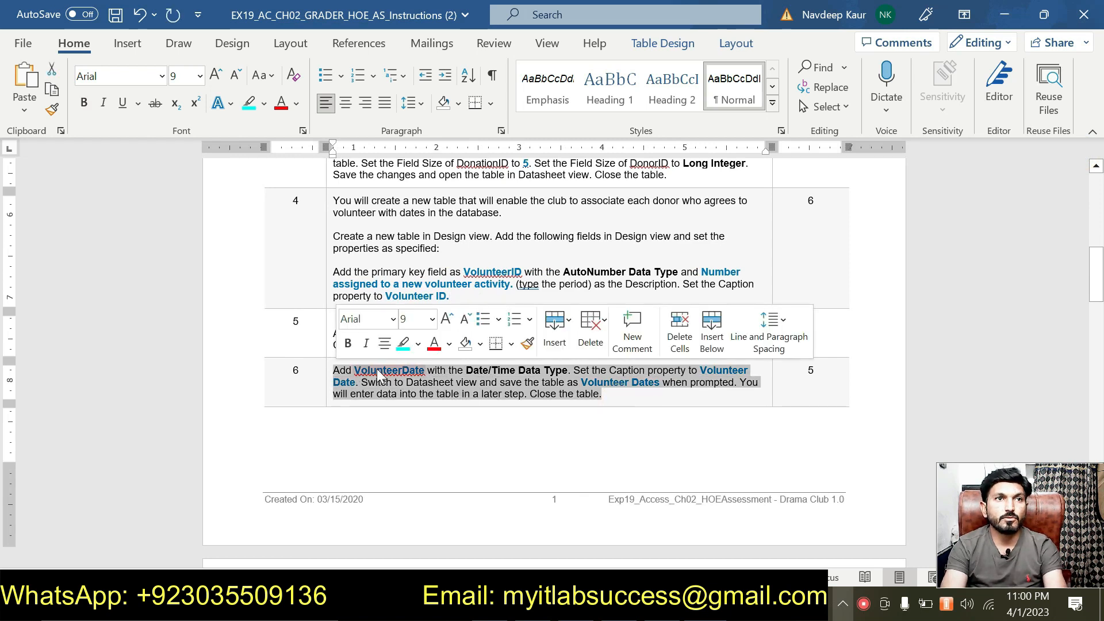
pyautogui.click(403, 343)
pyautogui.click(409, 397)
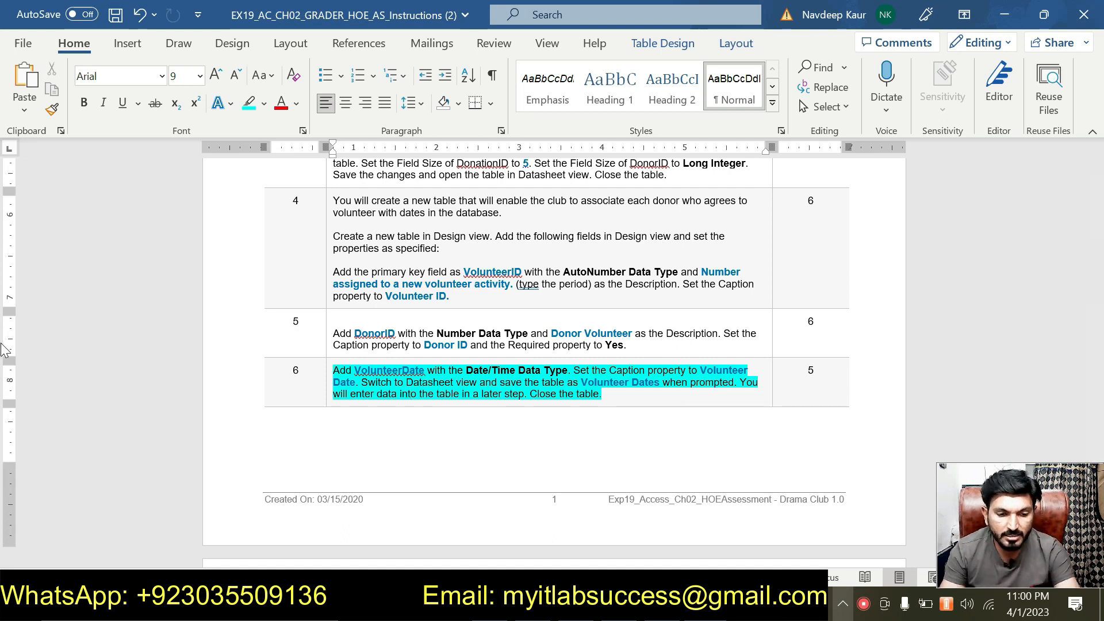
# Copy VolunteerDate from step 6 of the Word instructions into the field name below DonorID in Access.
pyautogui.doubleClick(356, 368)
pyautogui.moveTo(354, 369); pyautogui.dragTo(424, 371)
pyautogui.hotkey('ctrl', 'c')
pyautogui.hotkey('ctrl', 'b')
pyautogui.hotkey('alt', 'Tab')
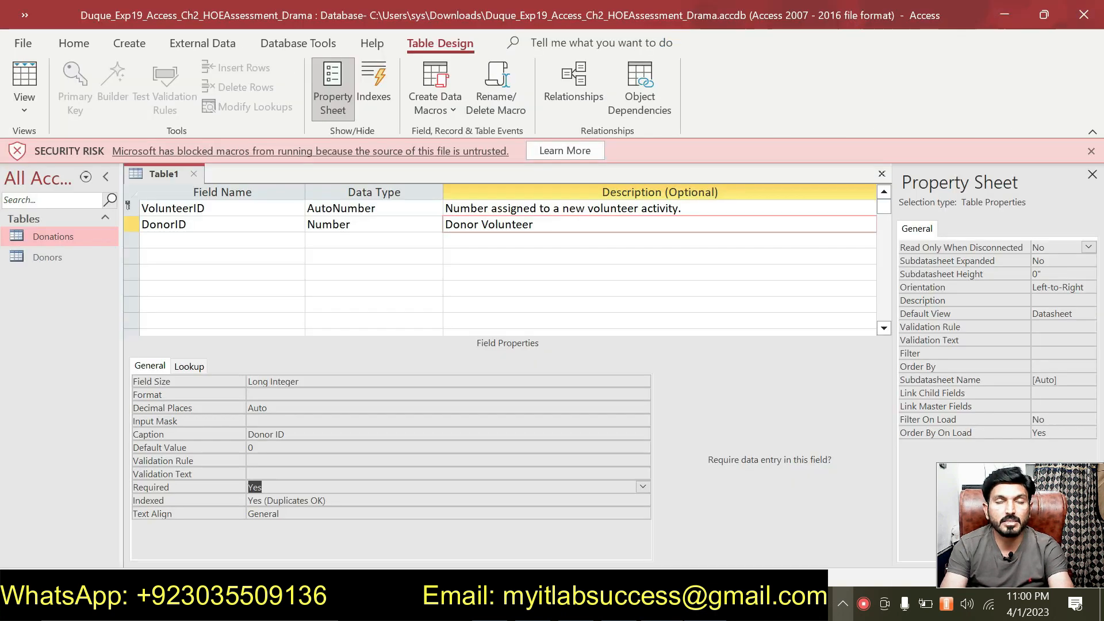
pyautogui.click(202, 244)
pyautogui.hotkey('ctrl', 'v')
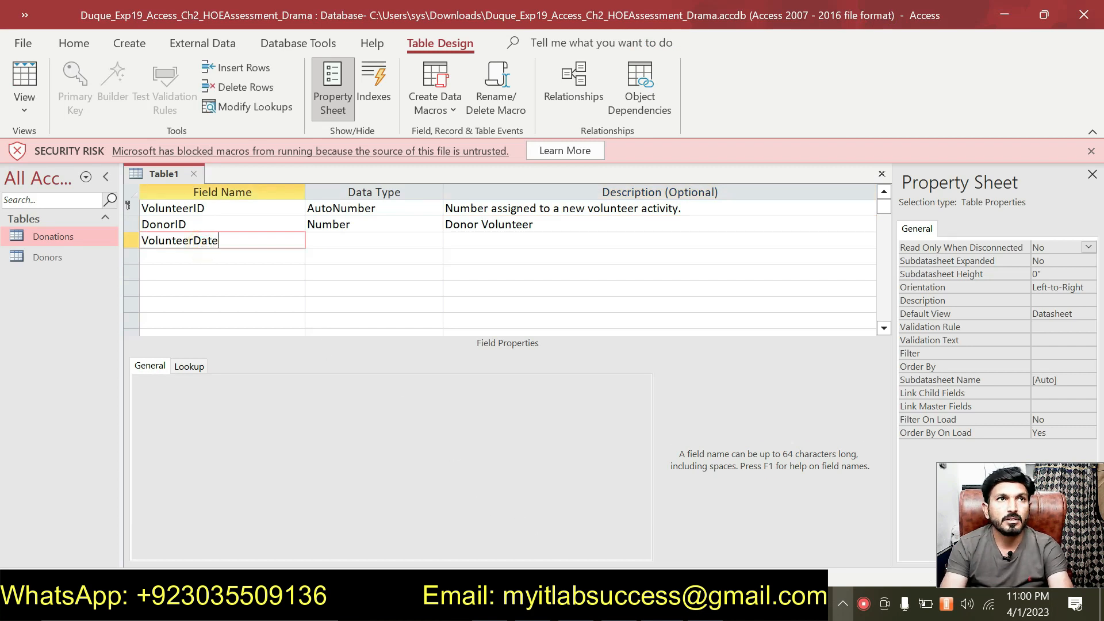
# Check step 6 in the Word instructions and set the VolunteerDate field's data type to Date/Time in Access.
pyautogui.press('Tab')
pyautogui.hotkey('alt', 'Tab')
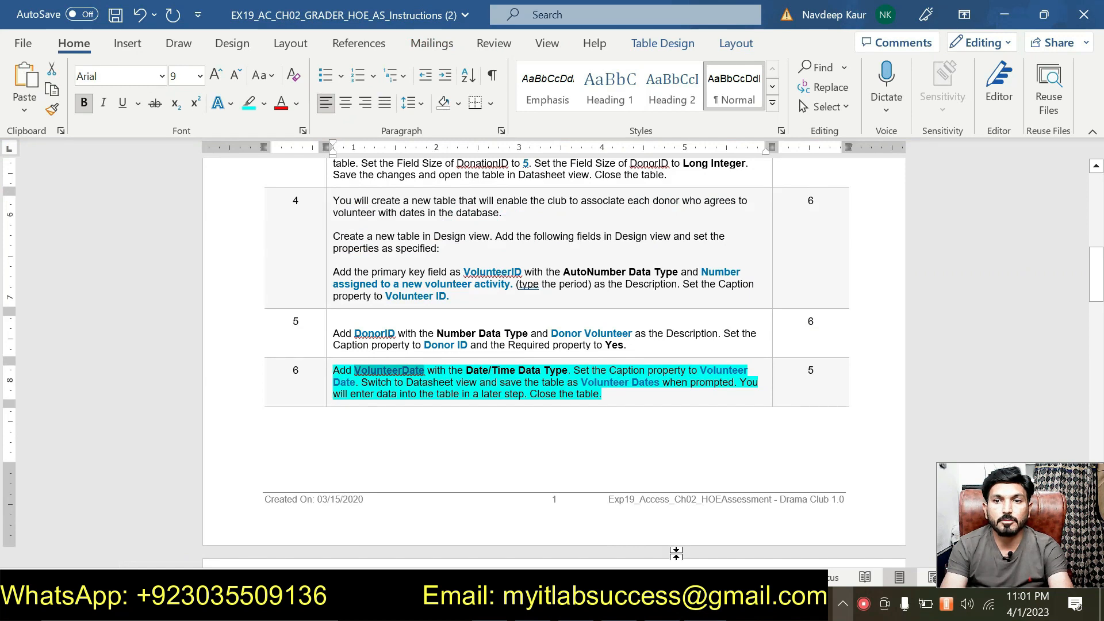
pyautogui.hotkey('alt', 'Tab')
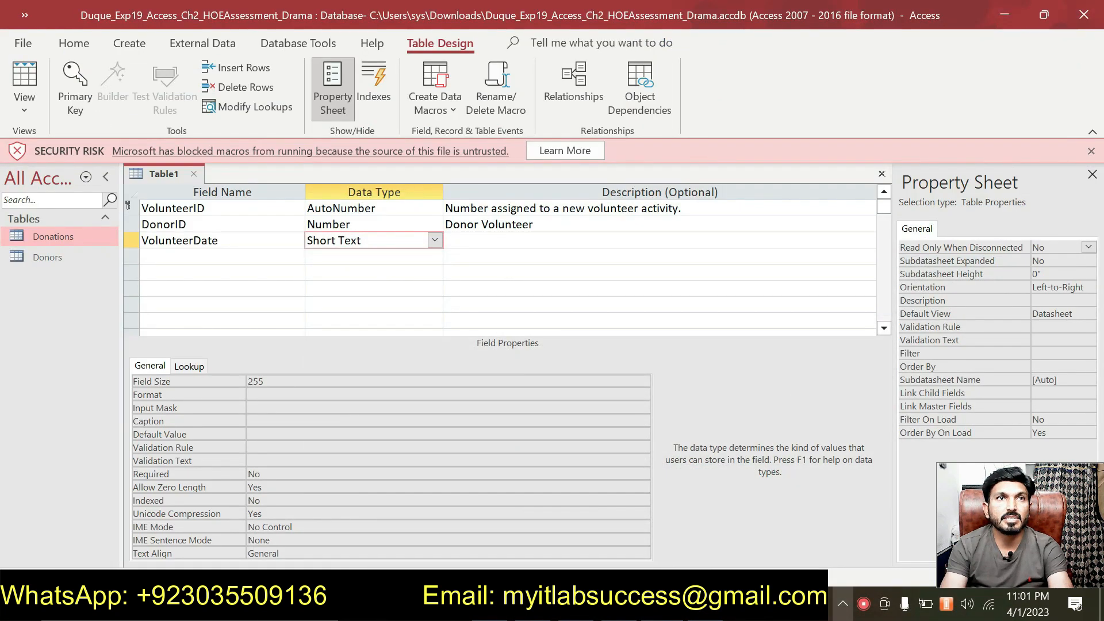
pyautogui.click(433, 241)
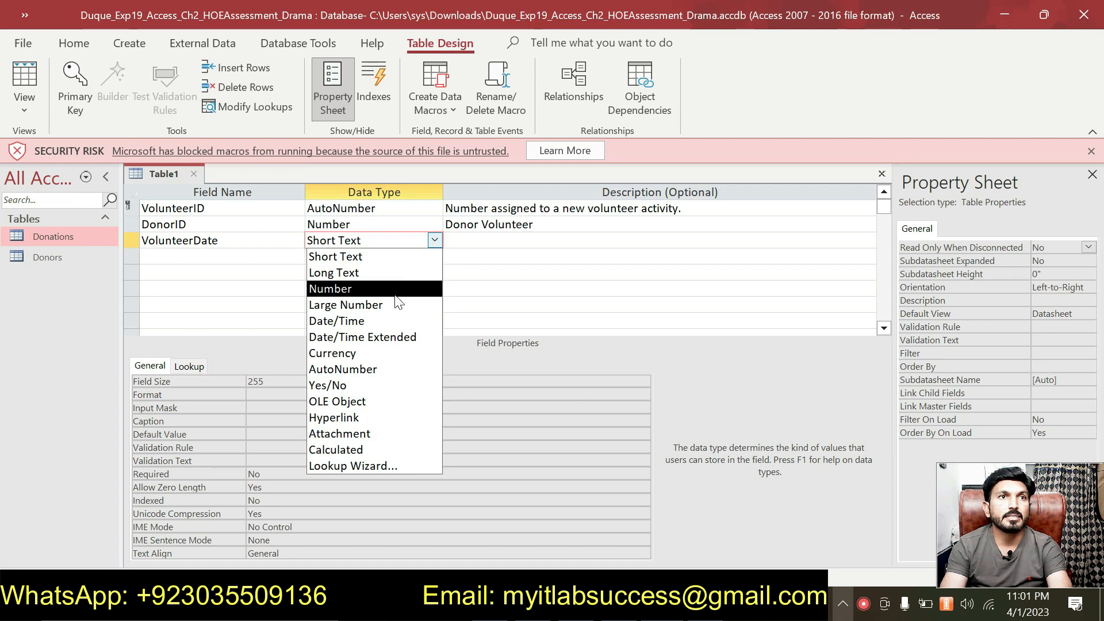
pyautogui.click(387, 320)
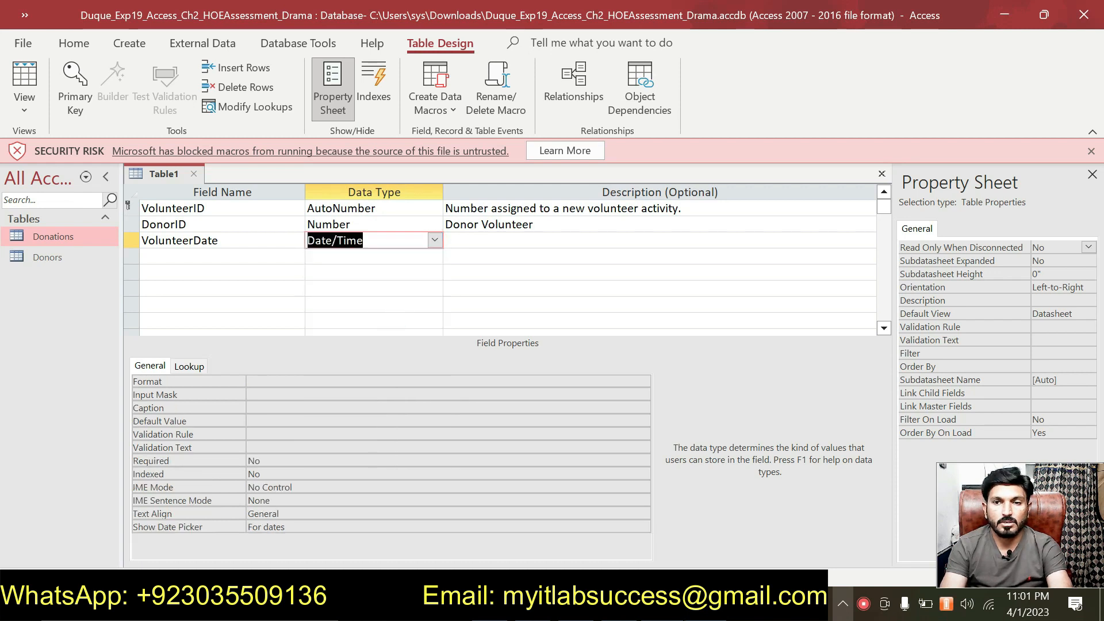
# Copy "Volunteer Date" from step 6 of the Word instructions into the VolunteerDate field's Caption property in Access.
pyautogui.hotkey('alt', 'Tab')
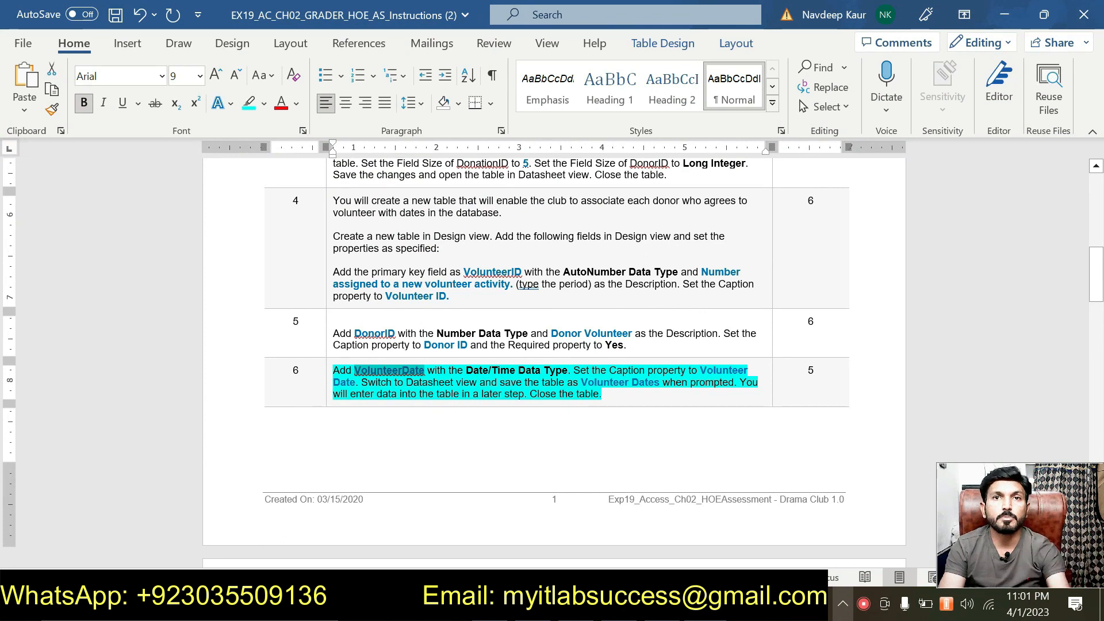
pyautogui.moveTo(699, 371); pyautogui.dragTo(355, 383)
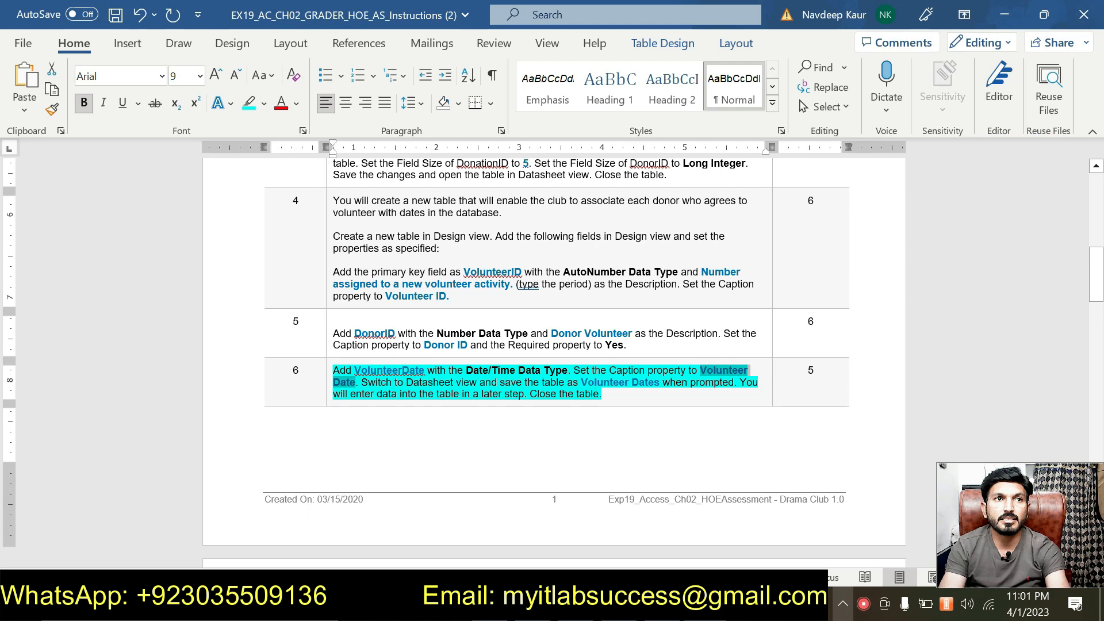
pyautogui.hotkey('alt', 'Tab')
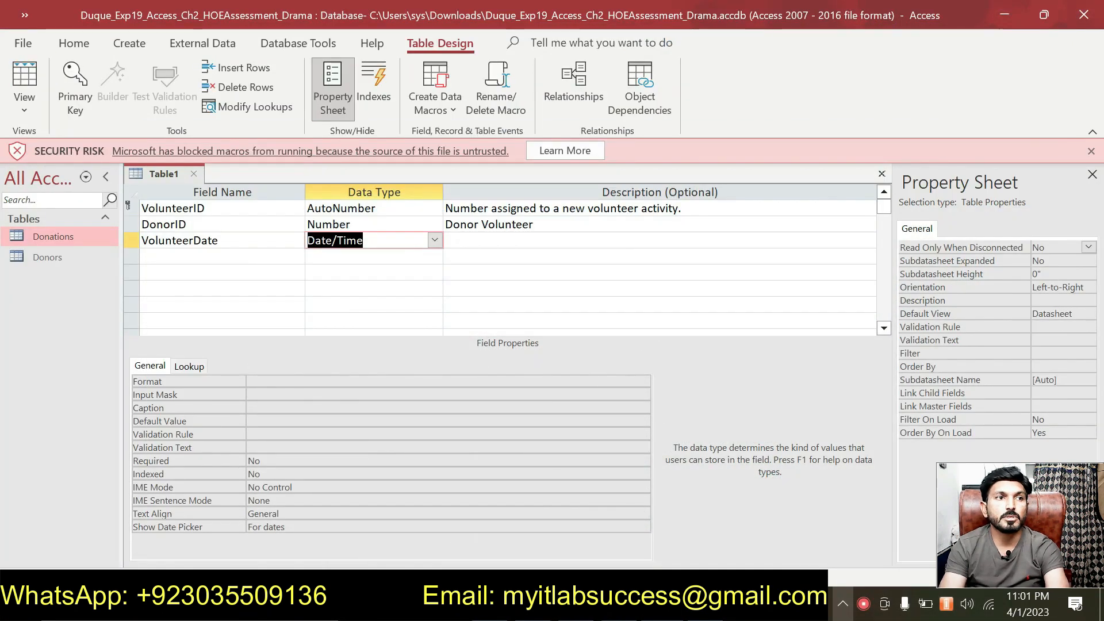
pyautogui.click(298, 407)
pyautogui.write('Volunteer Date')
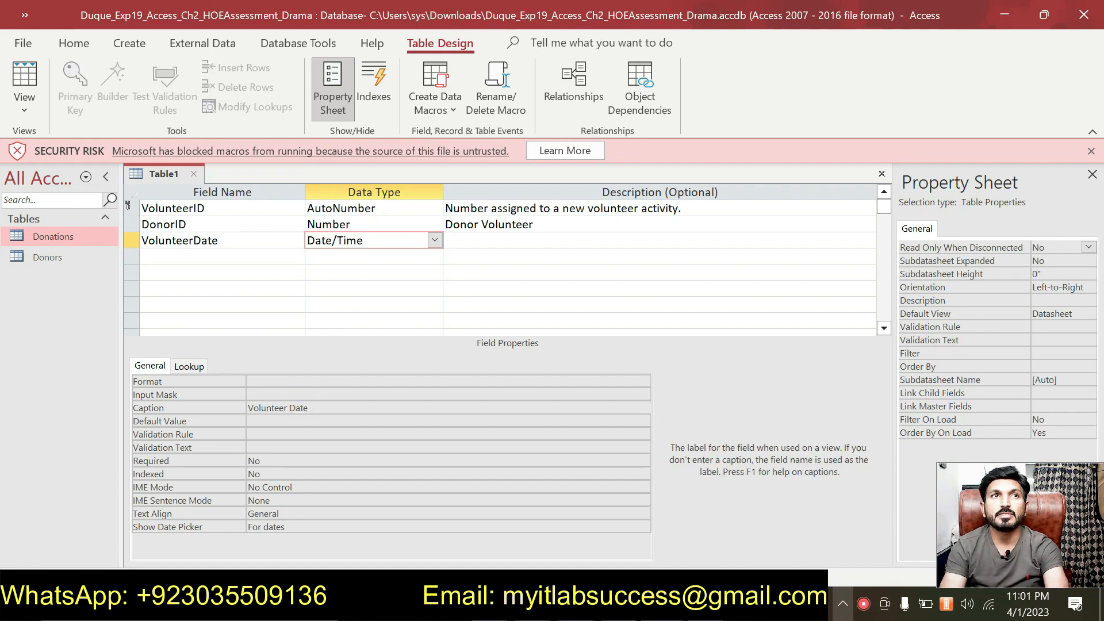
# Save the new table as "Volunteer Dates" in Access, checking the name against step 6 of the Word instructions.
pyautogui.hotkey('alt', 'Tab')
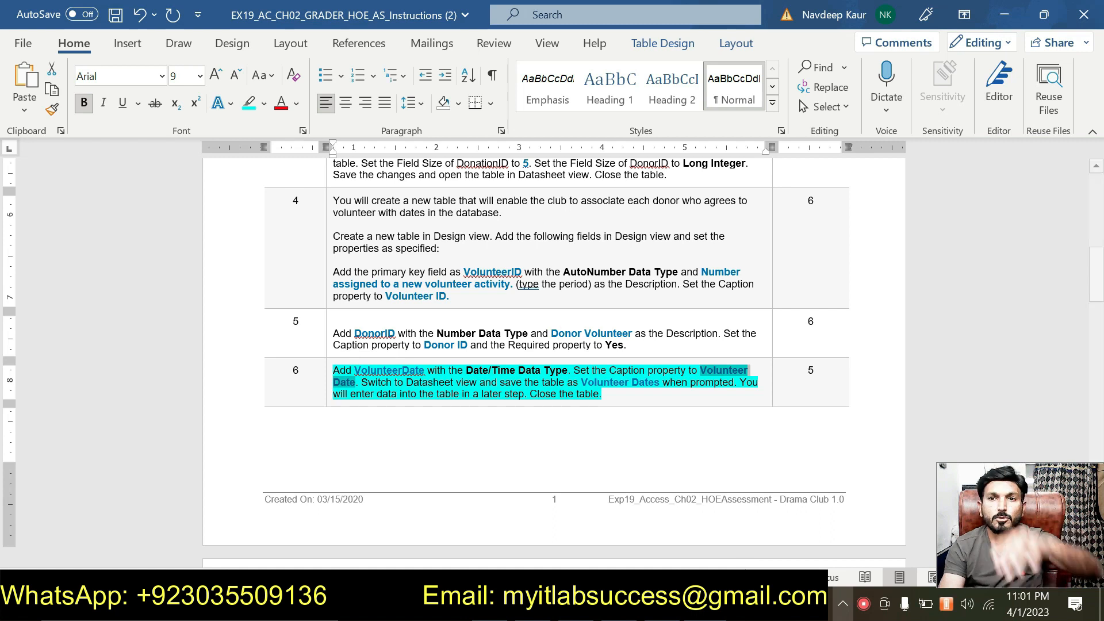
pyautogui.hotkey('alt', 'Tab')
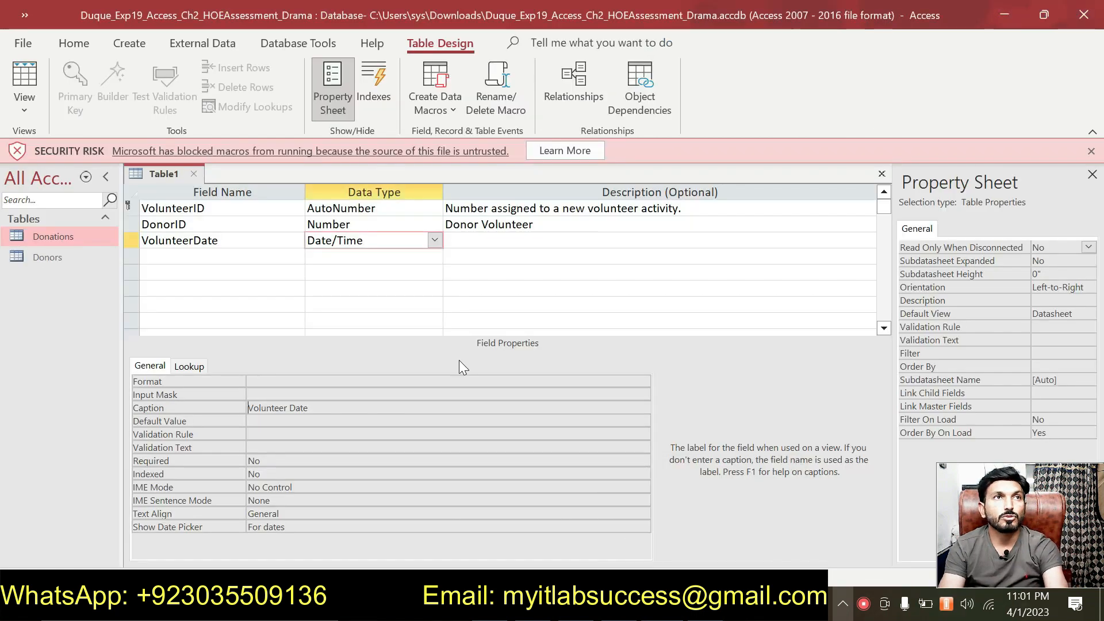
pyautogui.rightClick(163, 178)
pyautogui.click(177, 187)
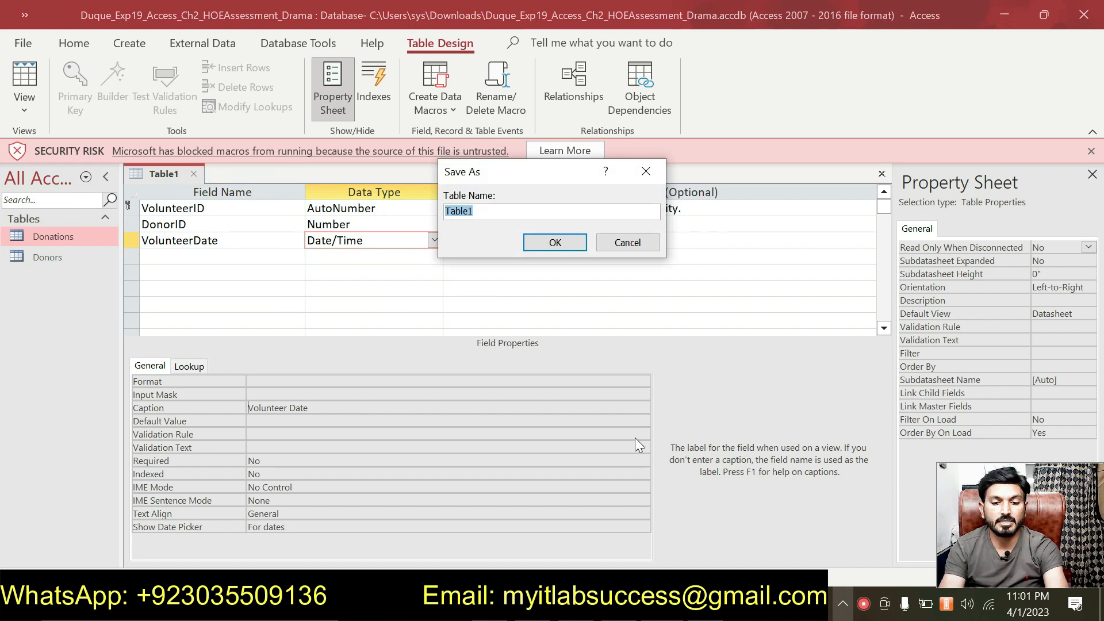
pyautogui.hotkey('alt', 'Tab')
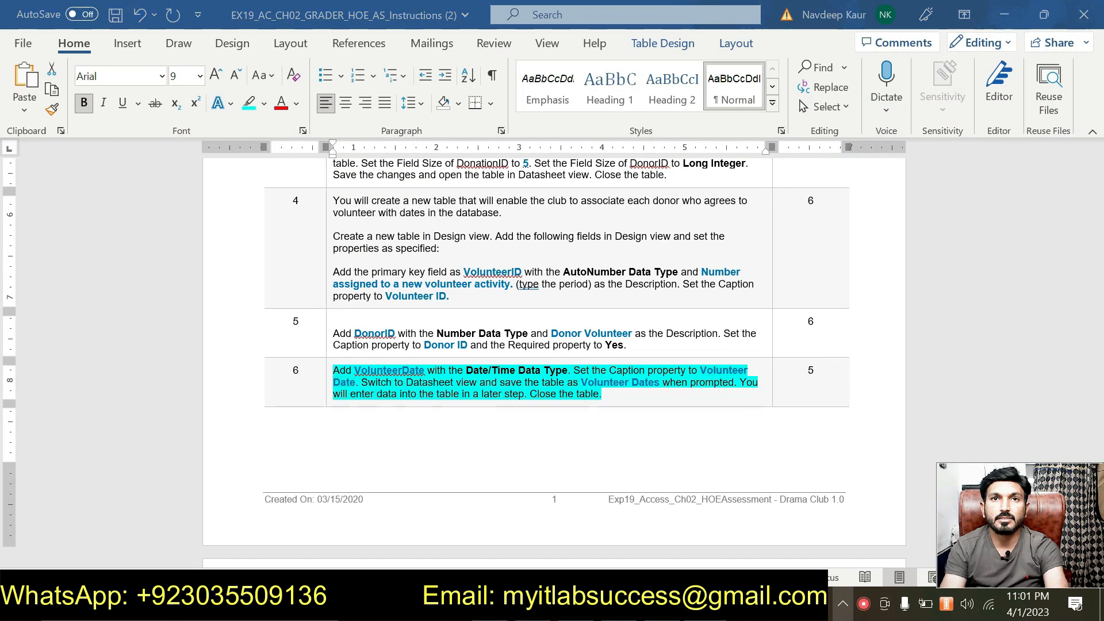
pyautogui.hotkey('alt', 'Tab')
pyautogui.write('V')
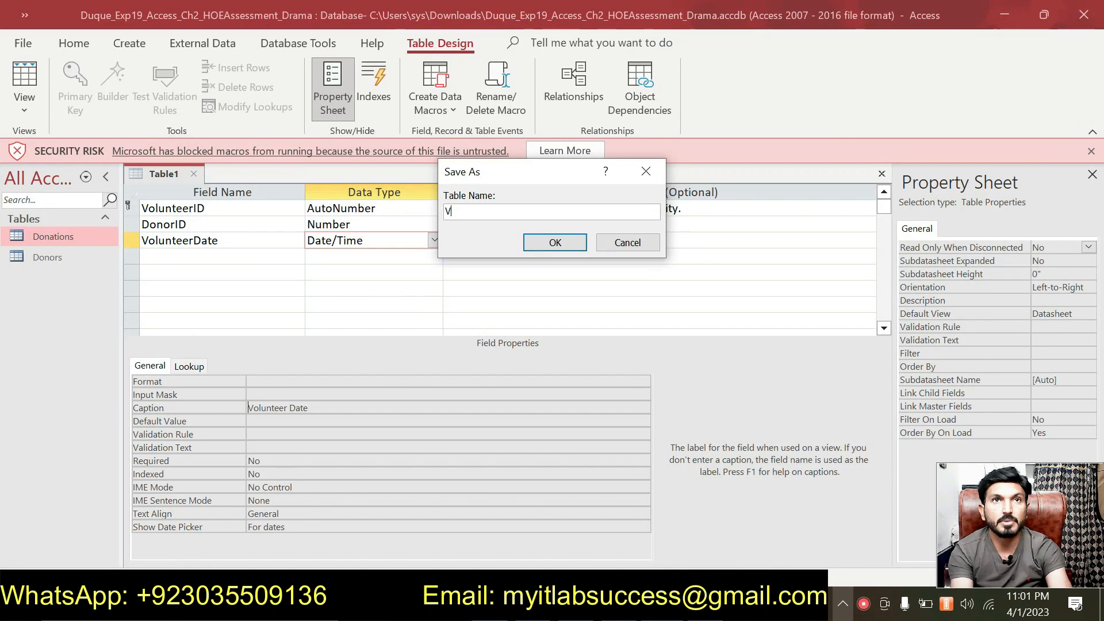
pyautogui.write('olun')
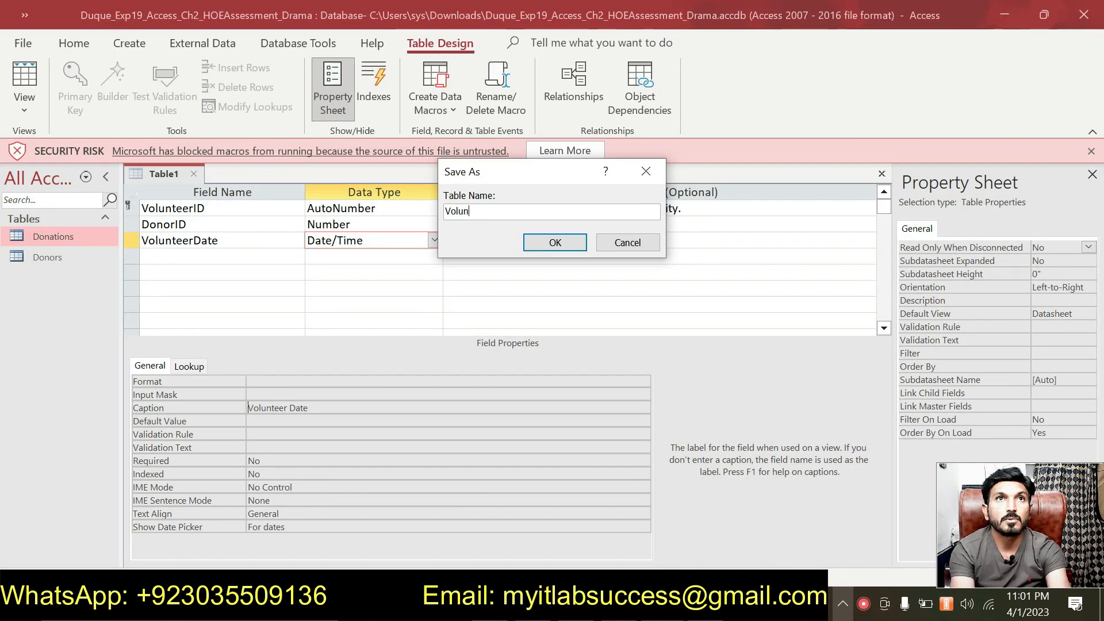
pyautogui.write('ter')
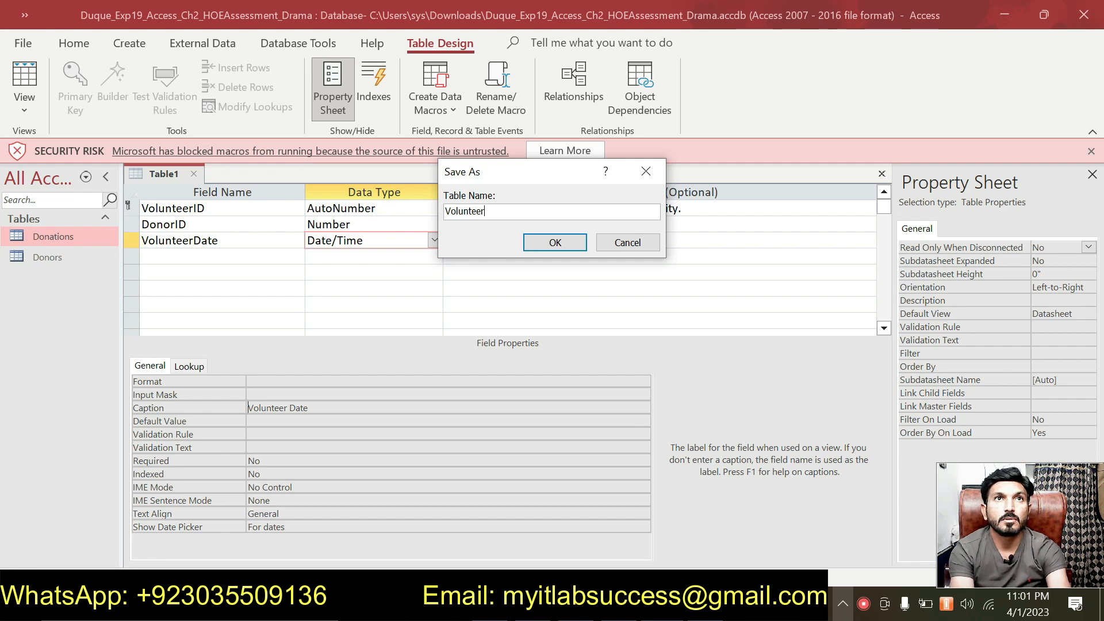
pyautogui.write('r Date')
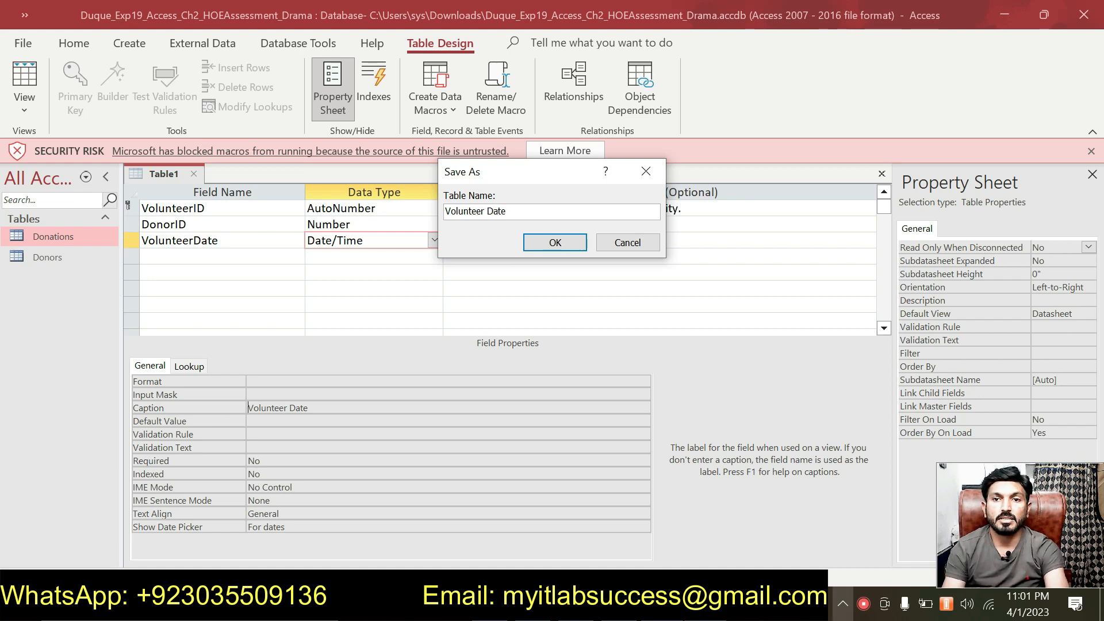
pyautogui.hotkey('alt', 'Tab')
pyautogui.hotkey('alt', 'Tab')
pyautogui.write('s')
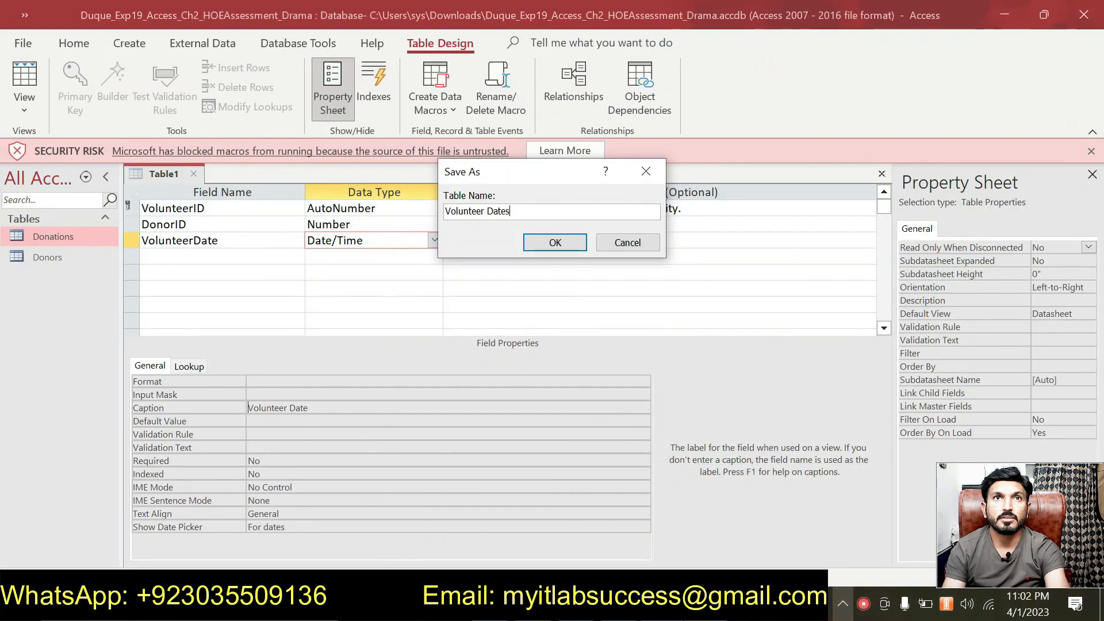
pyautogui.click(540, 242)
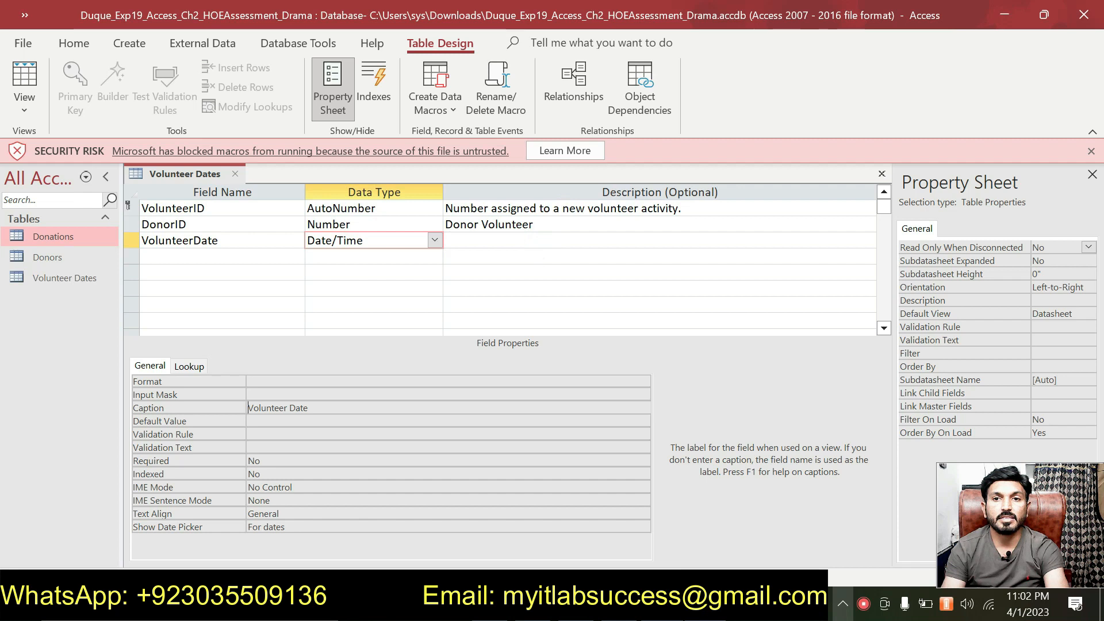
# Recheck step 6 in the Word instructions and switch the Volunteer Dates table to Datasheet view in Access.
pyautogui.hotkey('alt', 'Tab')
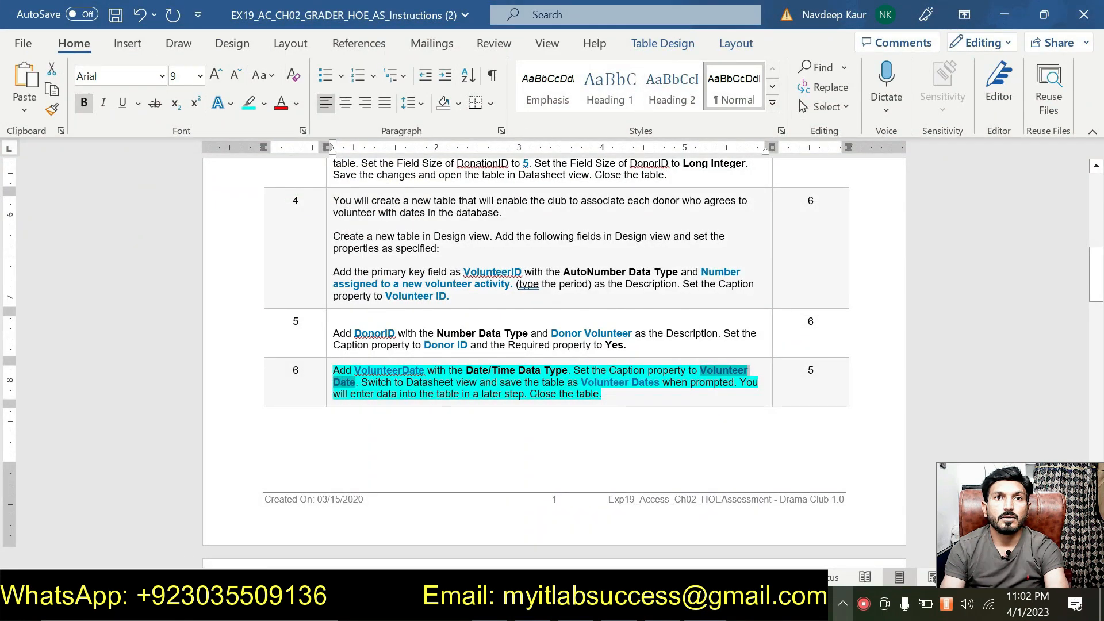
pyautogui.hotkey('alt', 'Tab')
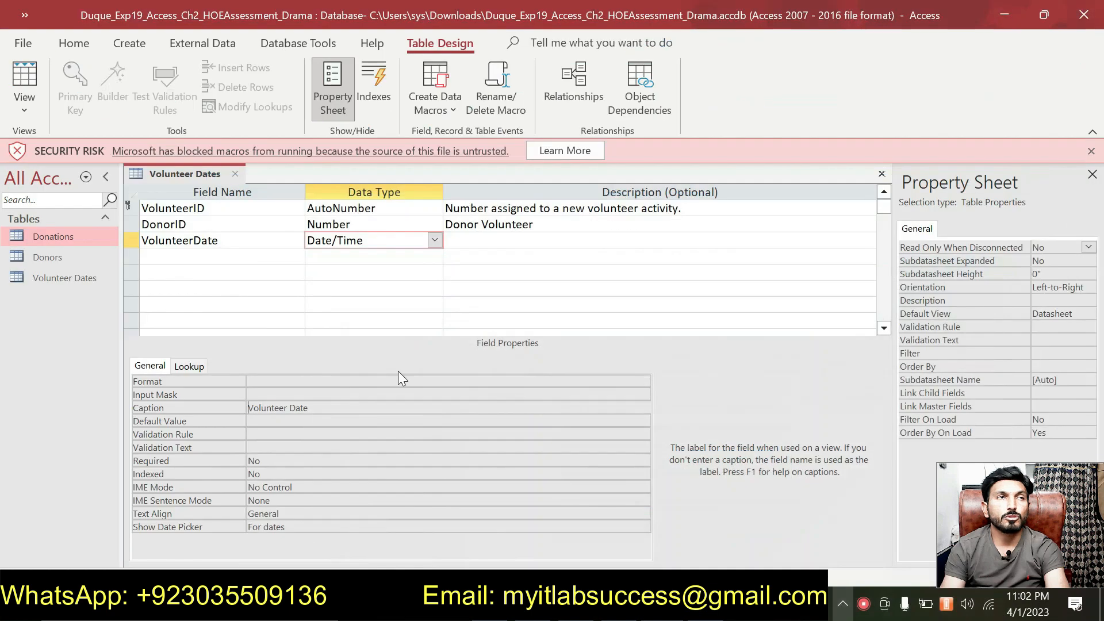
pyautogui.rightClick(202, 177)
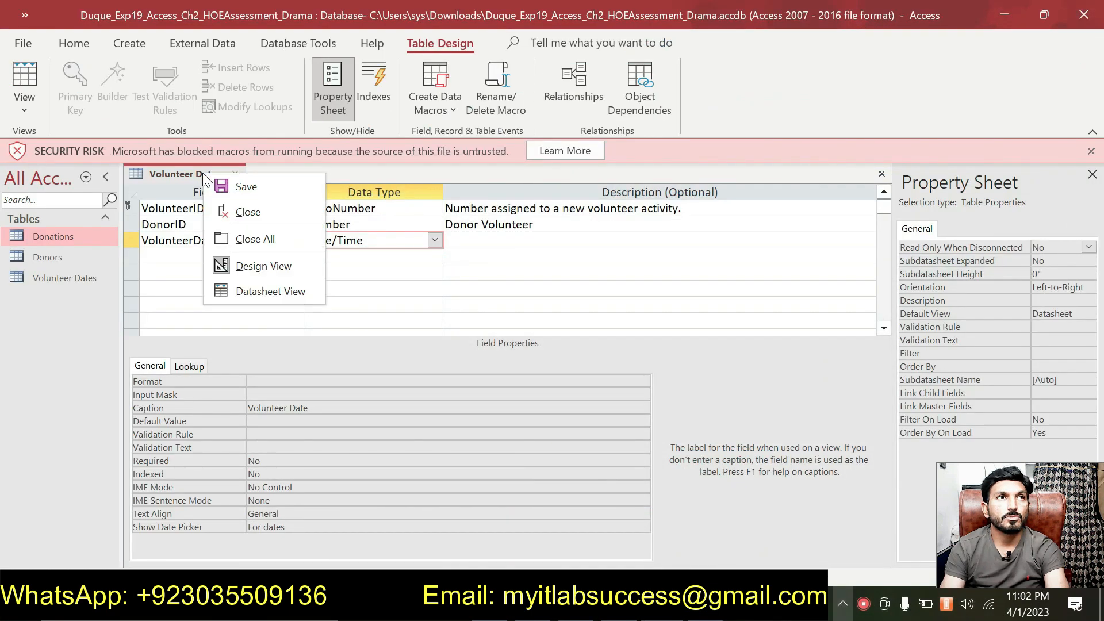
pyautogui.click(265, 292)
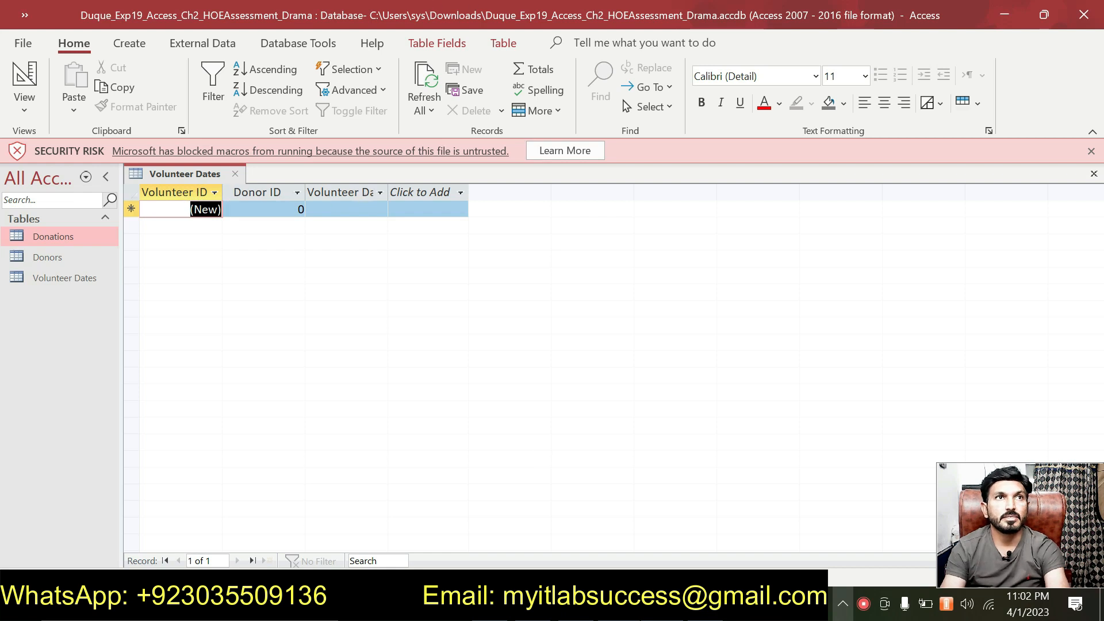
# In the Word instructions, remove the highlight from step 6 and highlight the task paragraph of step 7 in turquoise.
pyautogui.hotkey('alt', 'Tab')
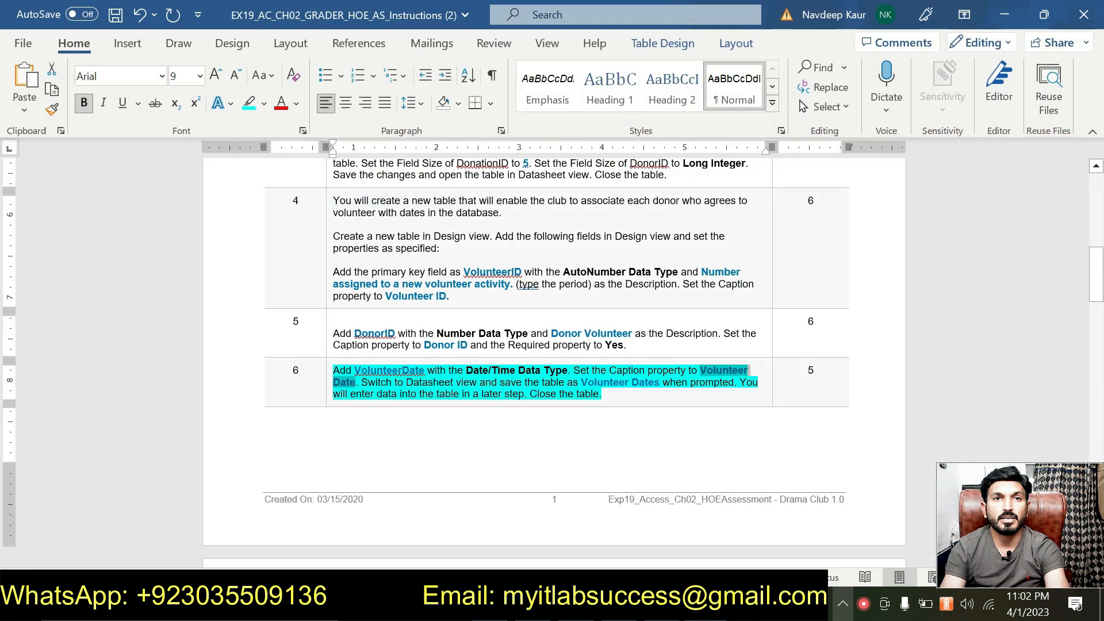
pyautogui.moveTo(602, 395); pyautogui.dragTo(334, 371)
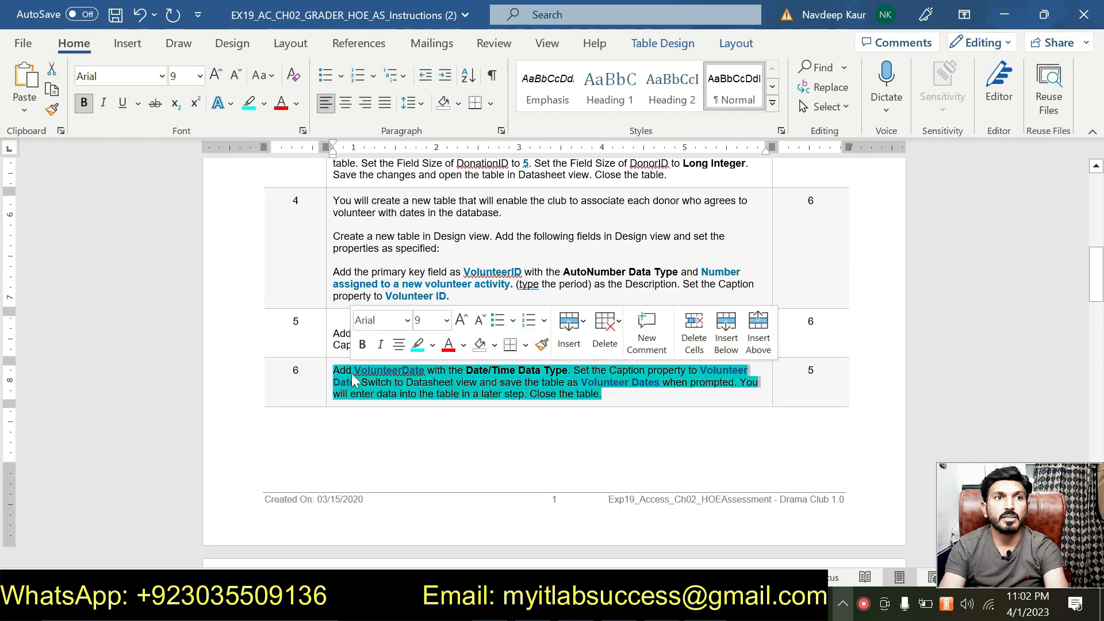
pyautogui.click(418, 347)
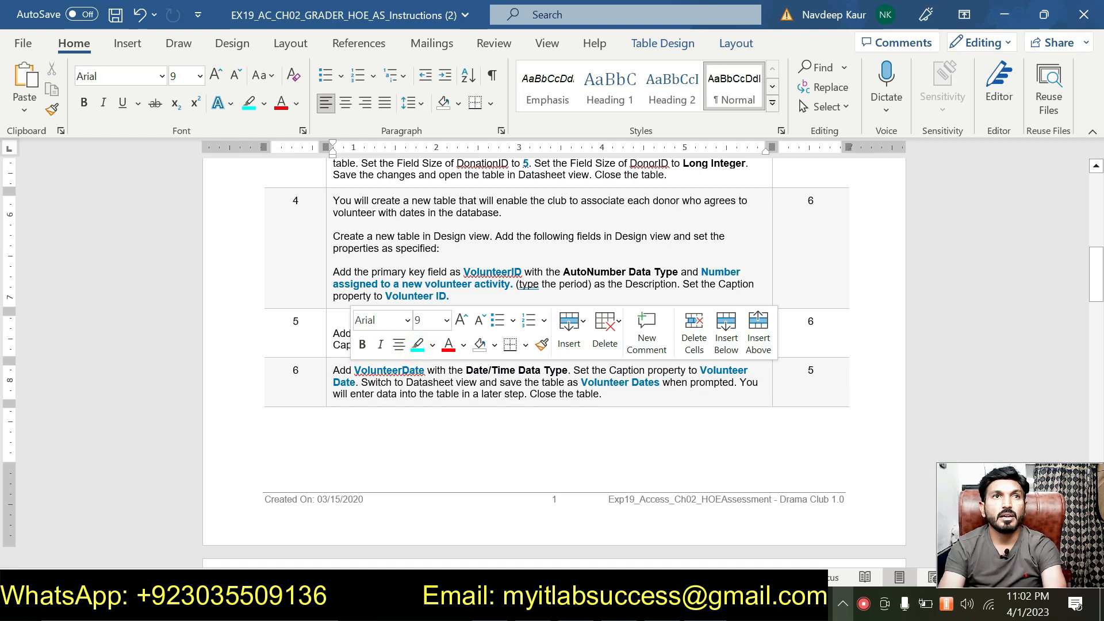
pyautogui.scroll(-9, 475, 399)
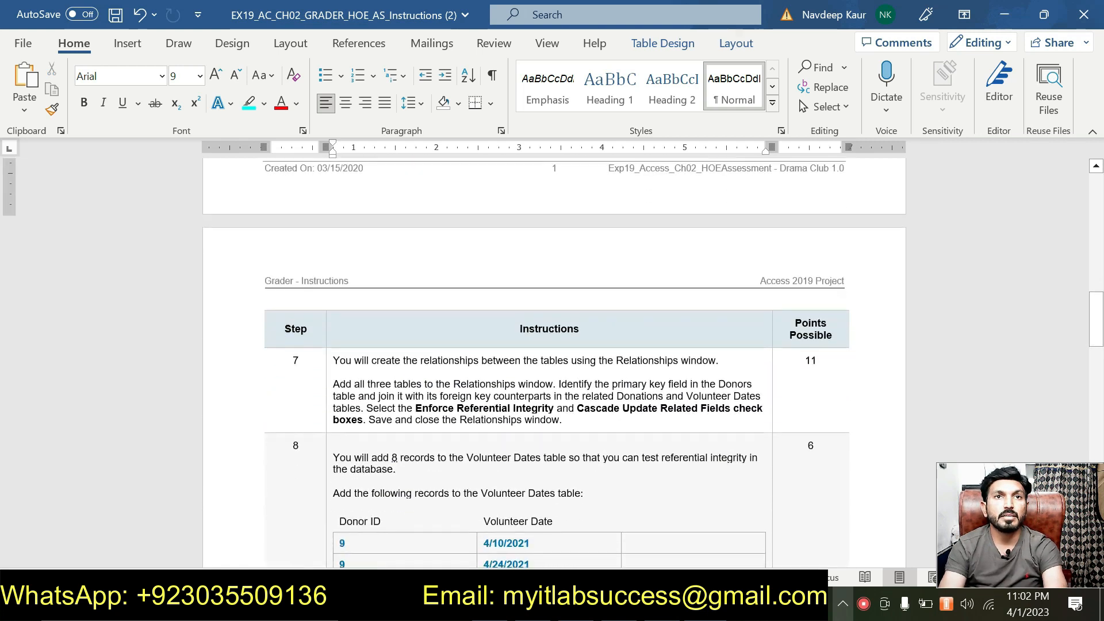
pyautogui.moveTo(564, 420); pyautogui.dragTo(405, 371)
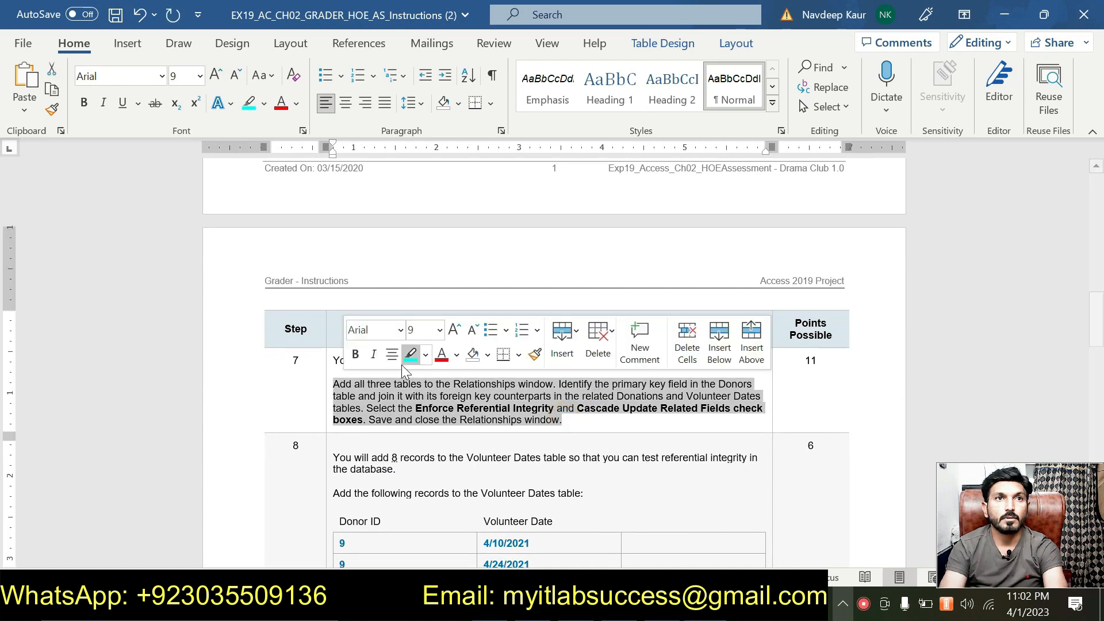
pyautogui.click(410, 354)
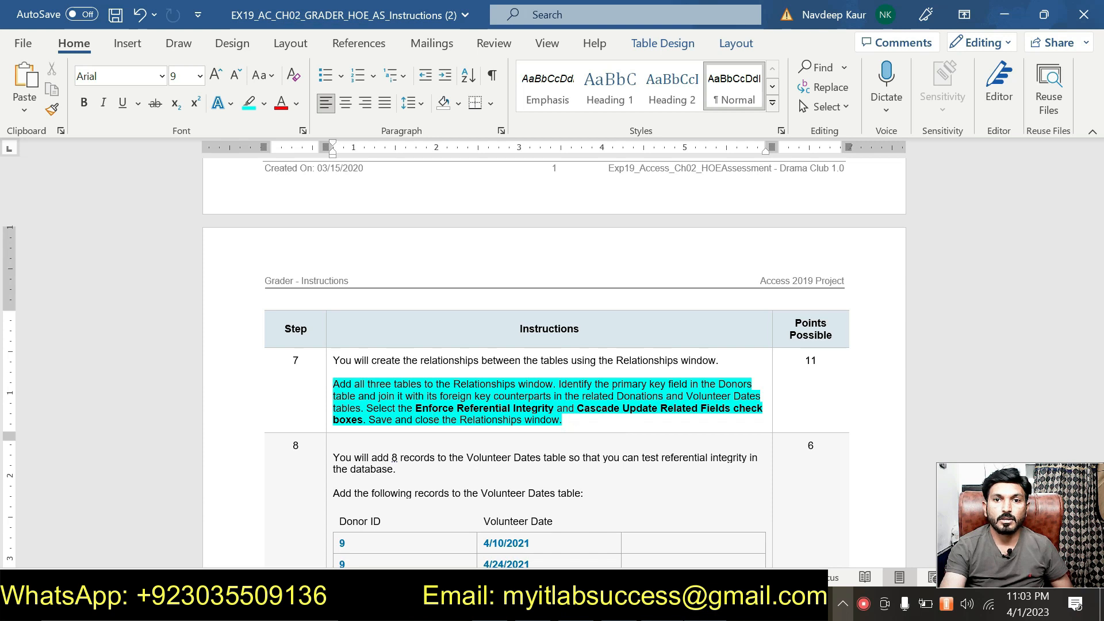
# Recheck step 6 in the Word instructions and close the Volunteer Dates table in Access.
pyautogui.hotkey('alt', 'Tab')
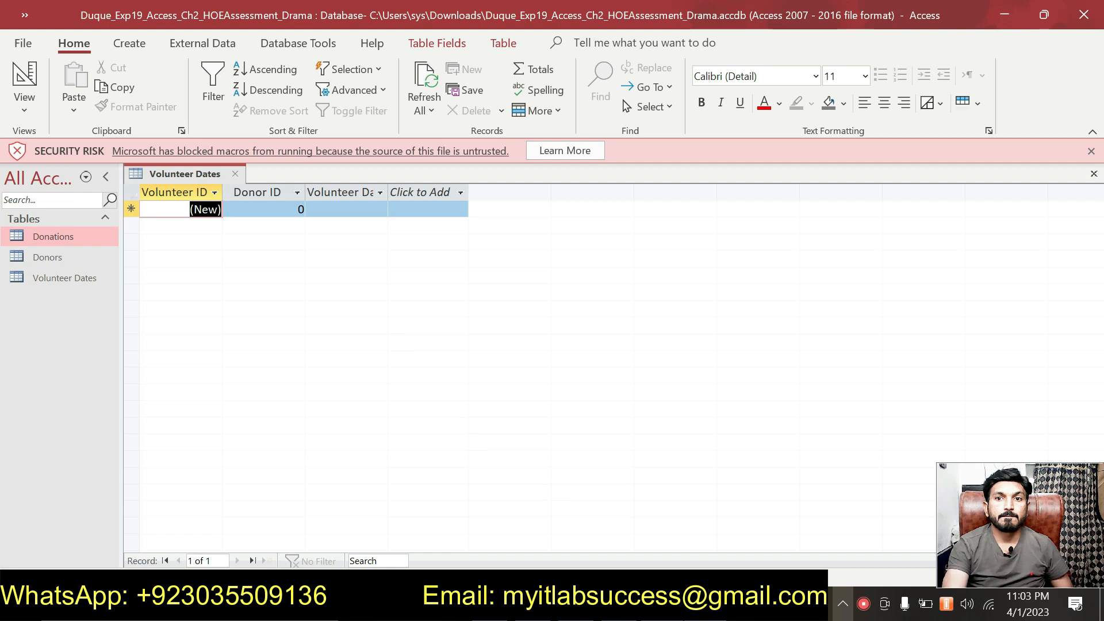
pyautogui.hotkey('alt', 'Tab')
pyautogui.scroll(5, 629, 436)
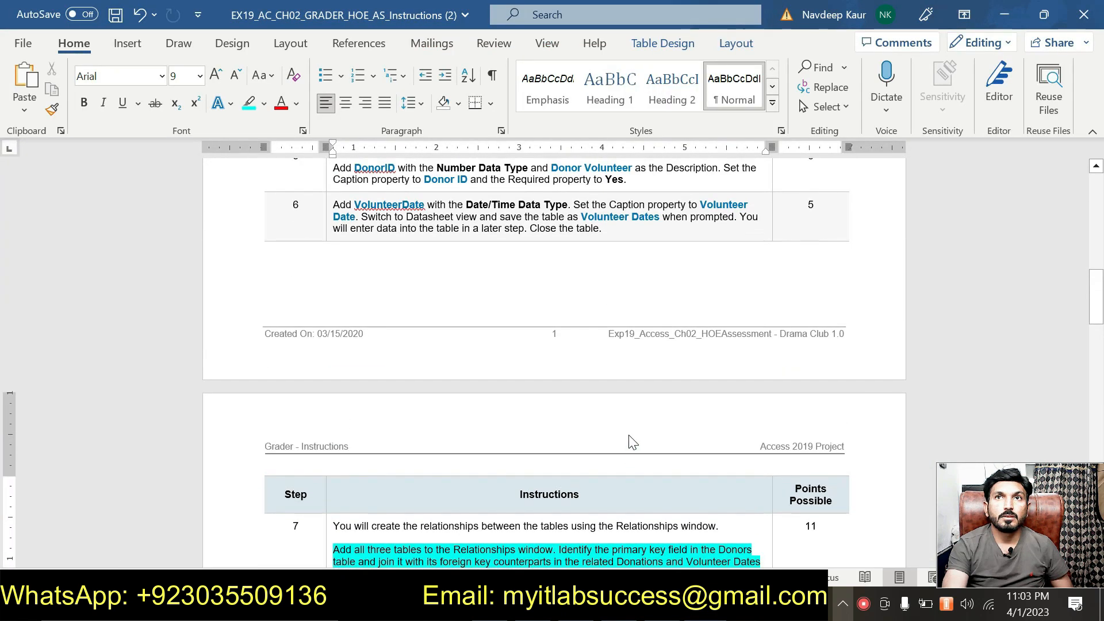
pyautogui.scroll(-3, 629, 442)
pyautogui.hotkey('alt', 'Tab')
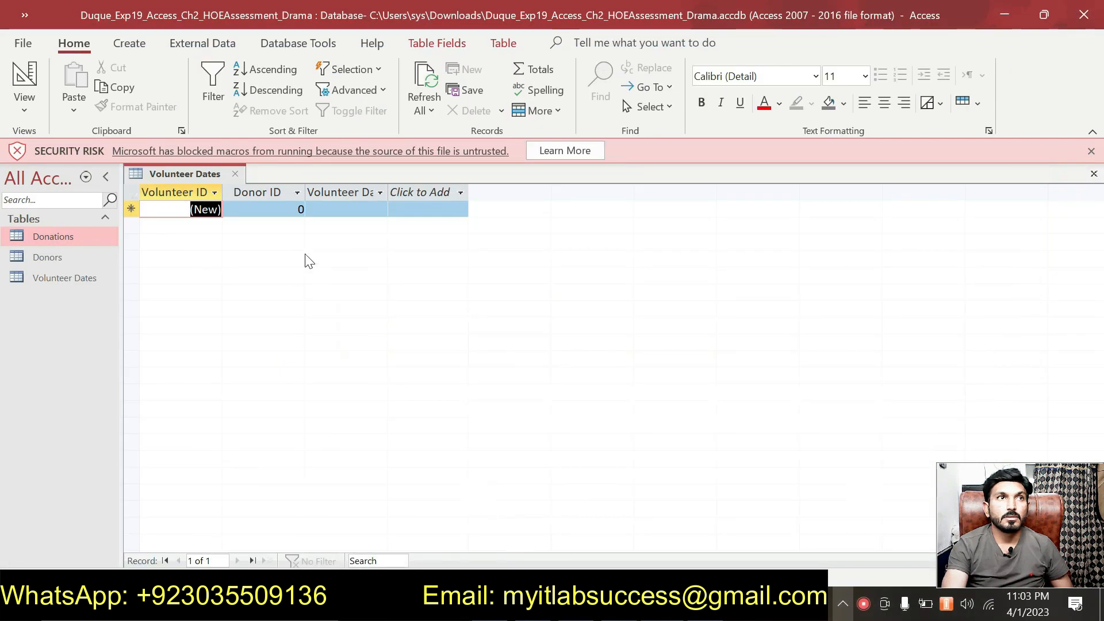
pyautogui.rightClick(219, 174)
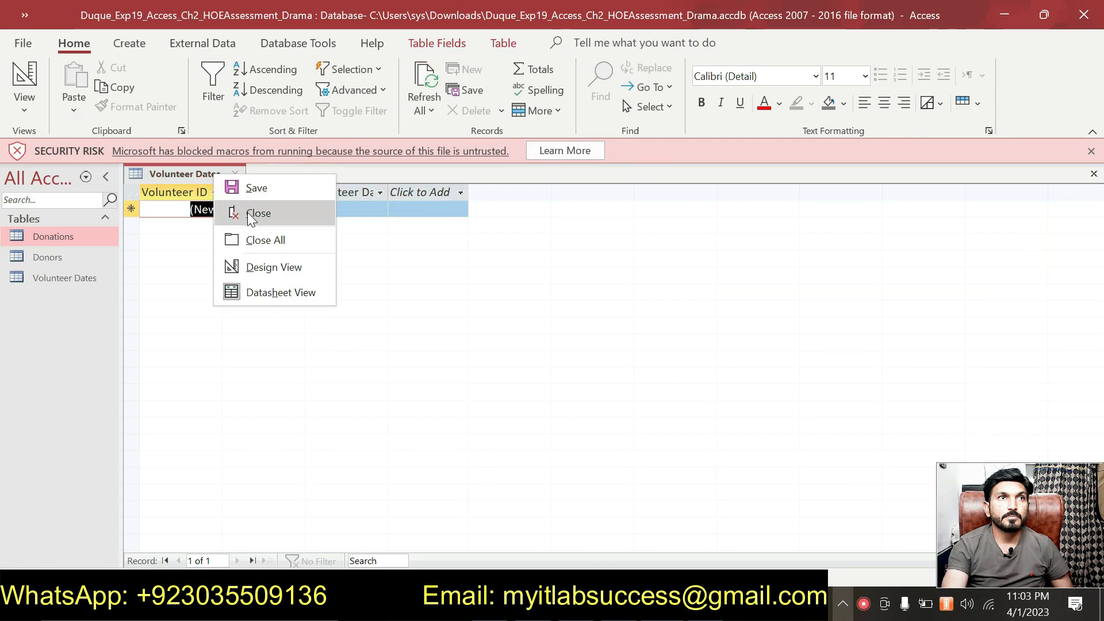
pyautogui.click(248, 212)
# Open the database's Relationships window.
pyautogui.click(205, 47)
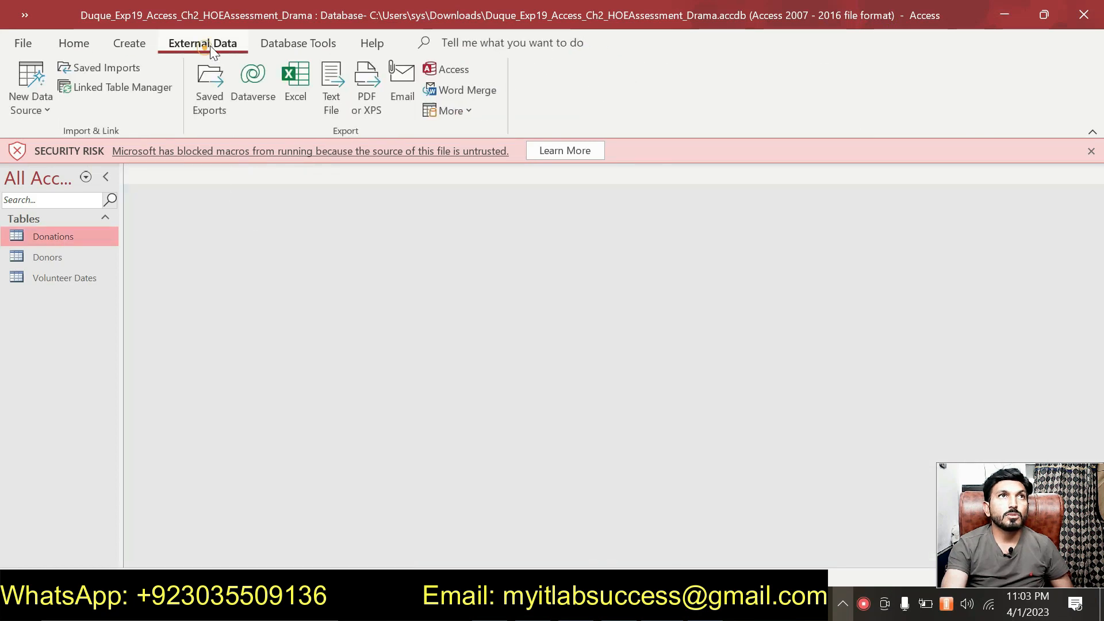
pyautogui.click(280, 50)
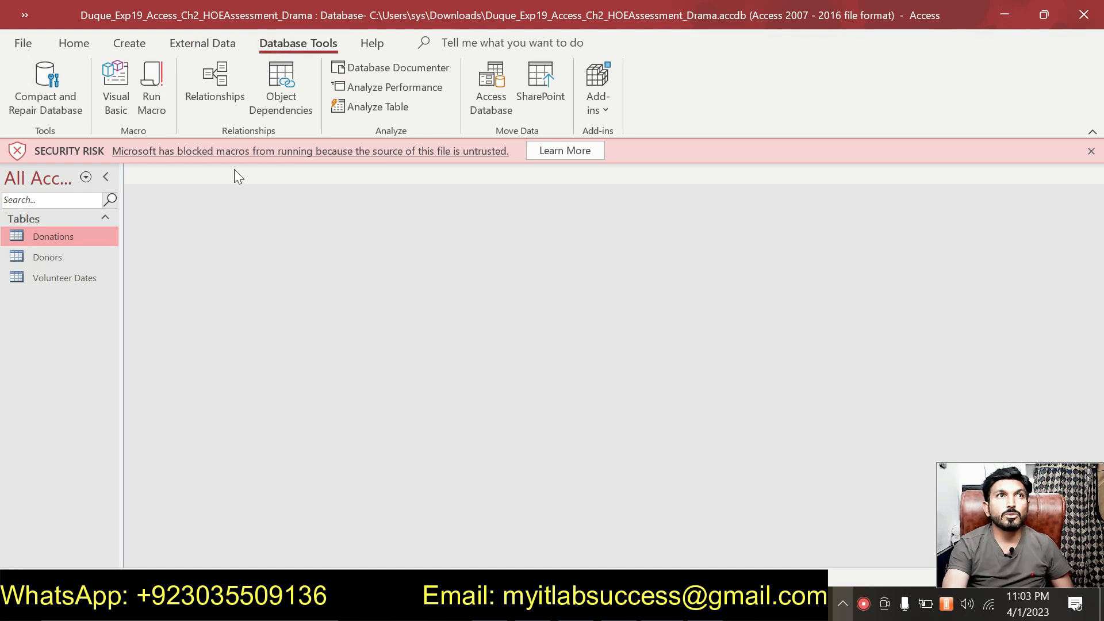
pyautogui.click(227, 101)
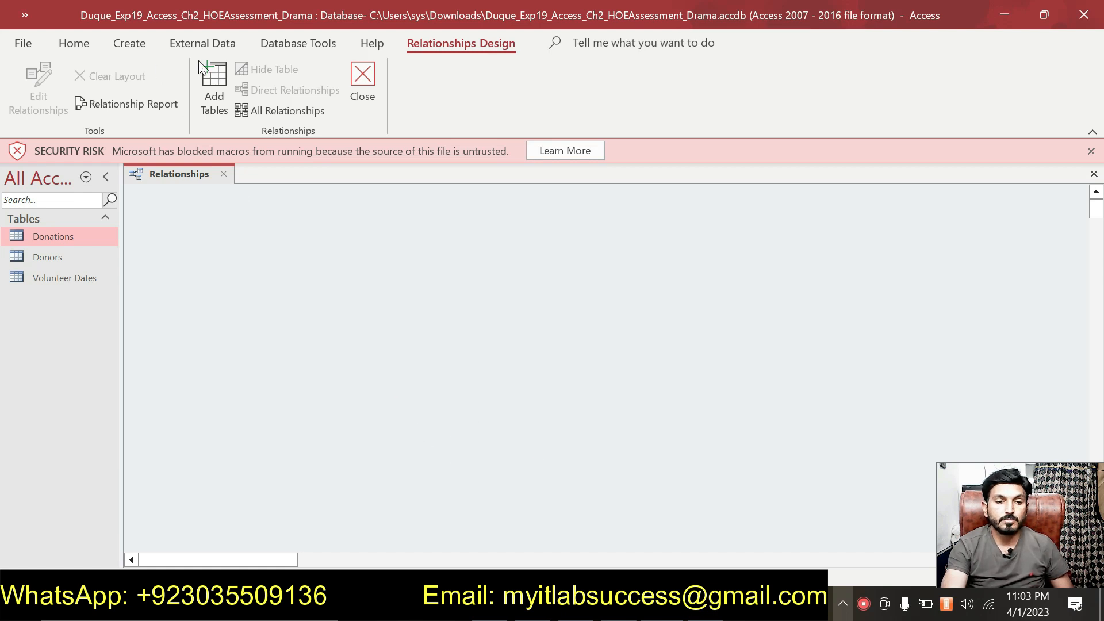
pyautogui.click(205, 44)
pyautogui.click(140, 46)
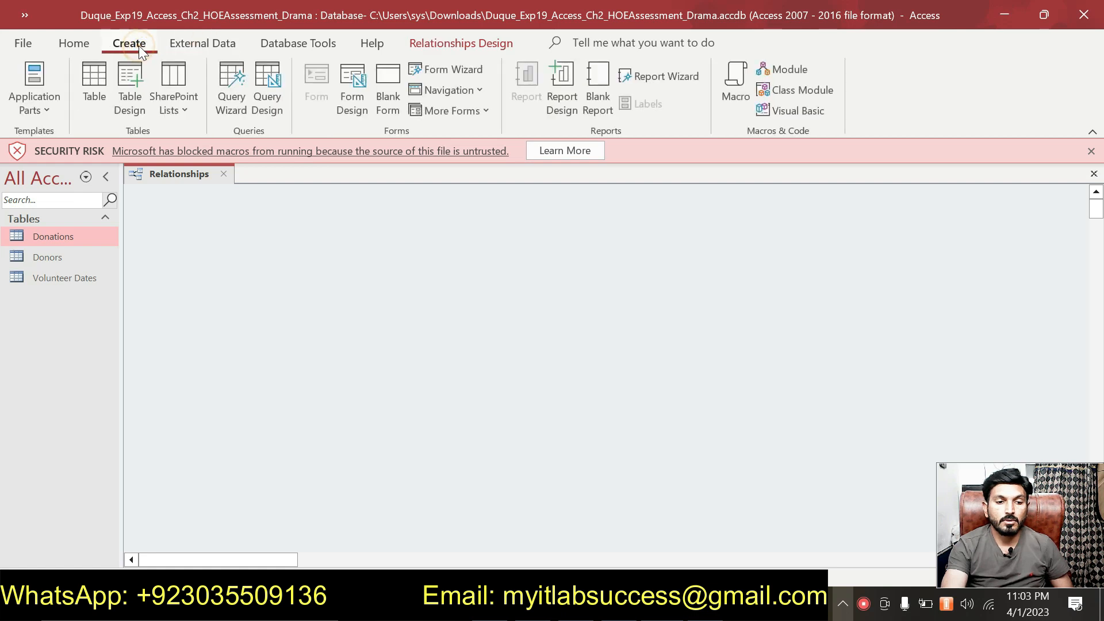
pyautogui.click(198, 43)
pyautogui.click(282, 43)
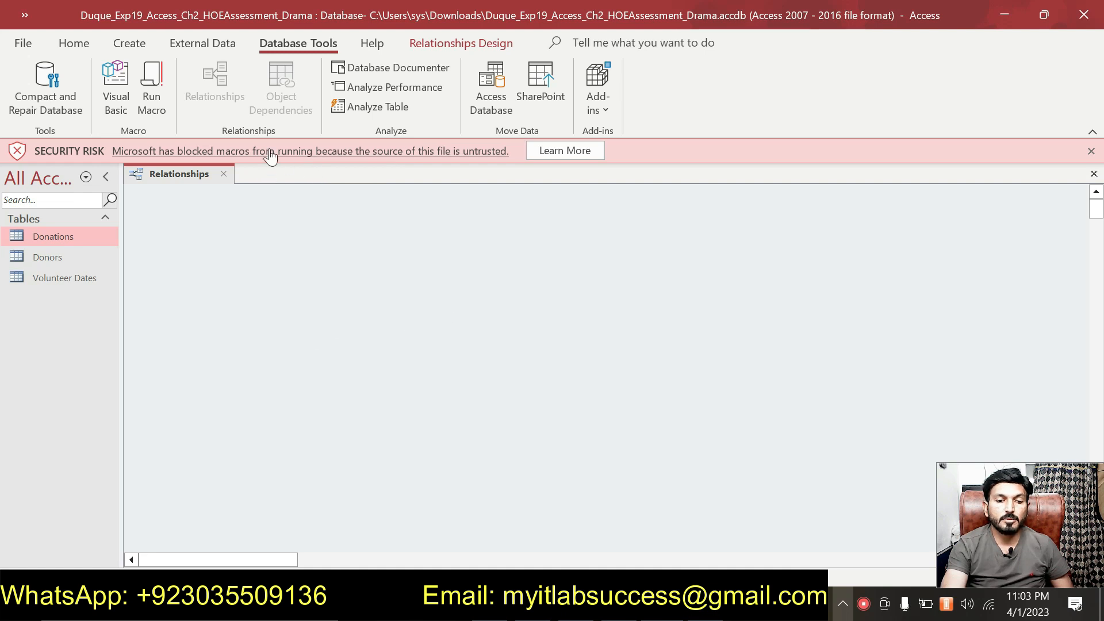
pyautogui.click(145, 49)
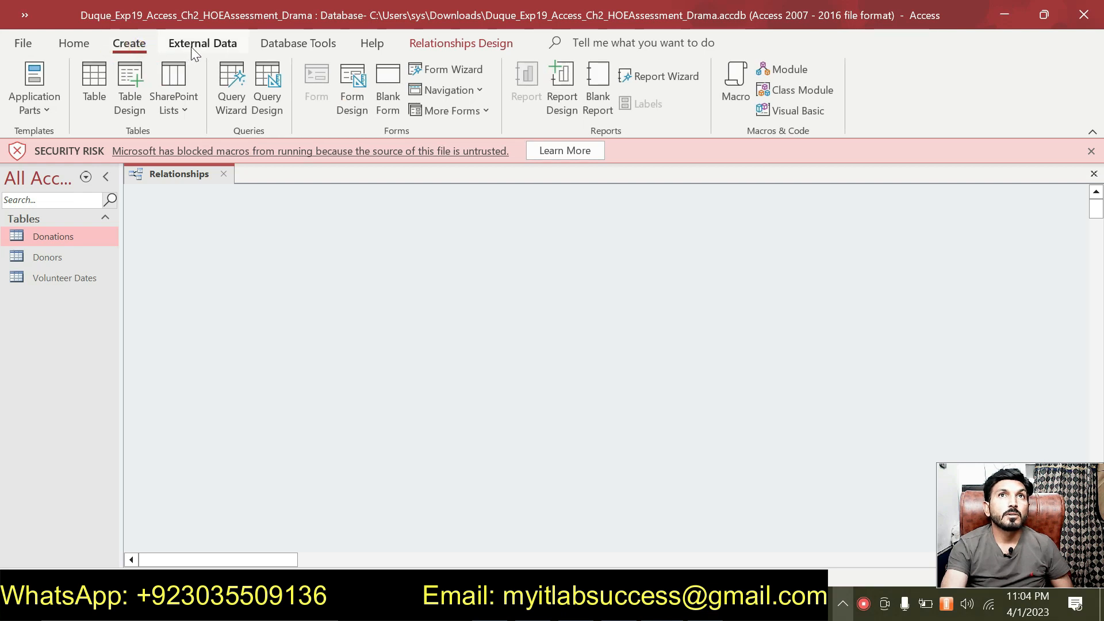
pyautogui.click(230, 47)
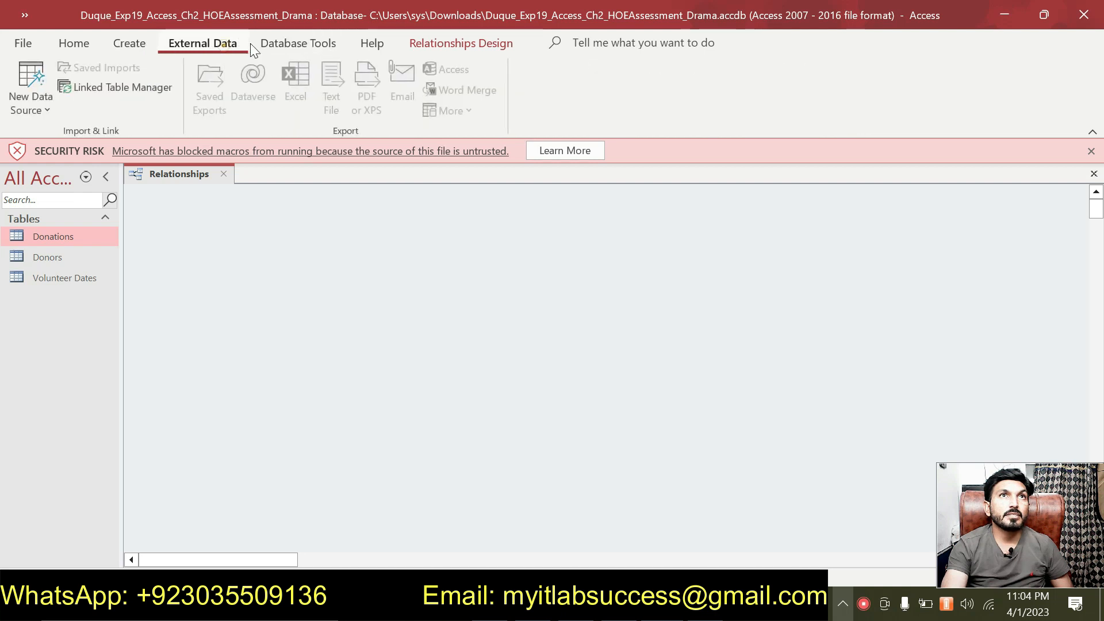
pyautogui.click(281, 43)
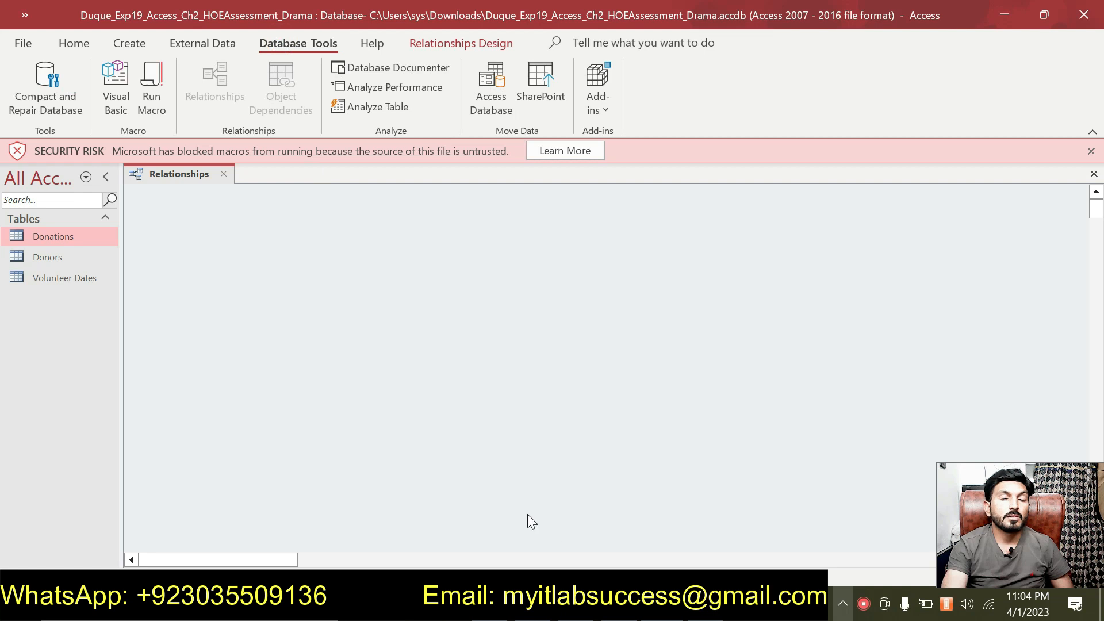
# Check step 7 in the Word instructions and add the Donations, Donors and Volunteer Dates tables to the Relationships window in Access.
pyautogui.hotkey('alt', 'Tab')
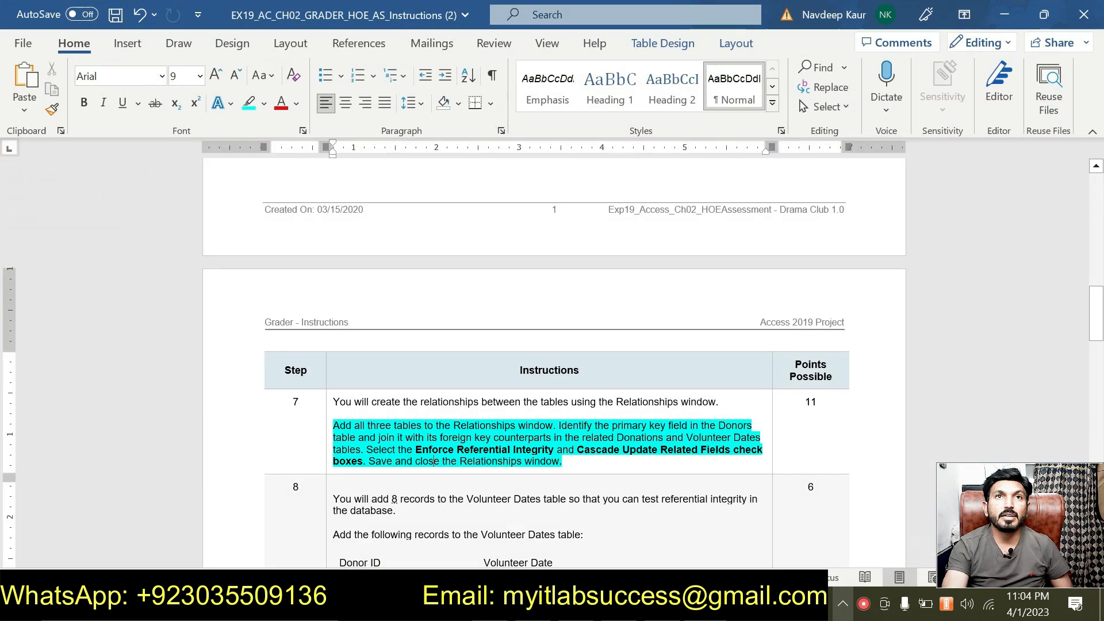
pyautogui.hotkey('alt', 'Tab')
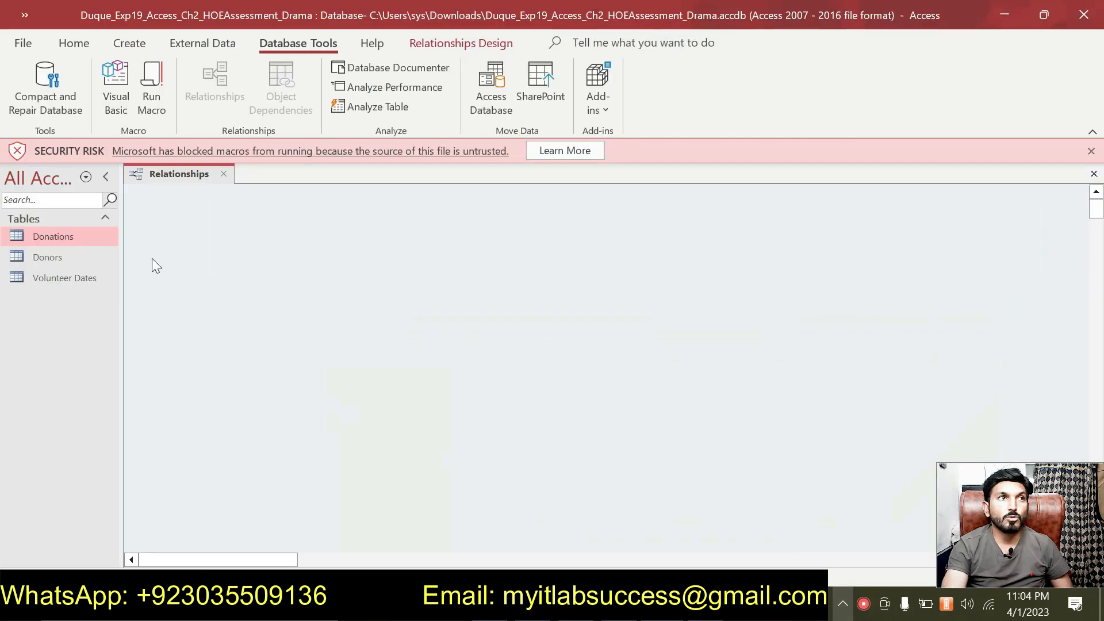
pyautogui.moveTo(92, 239); pyautogui.dragTo(300, 254)
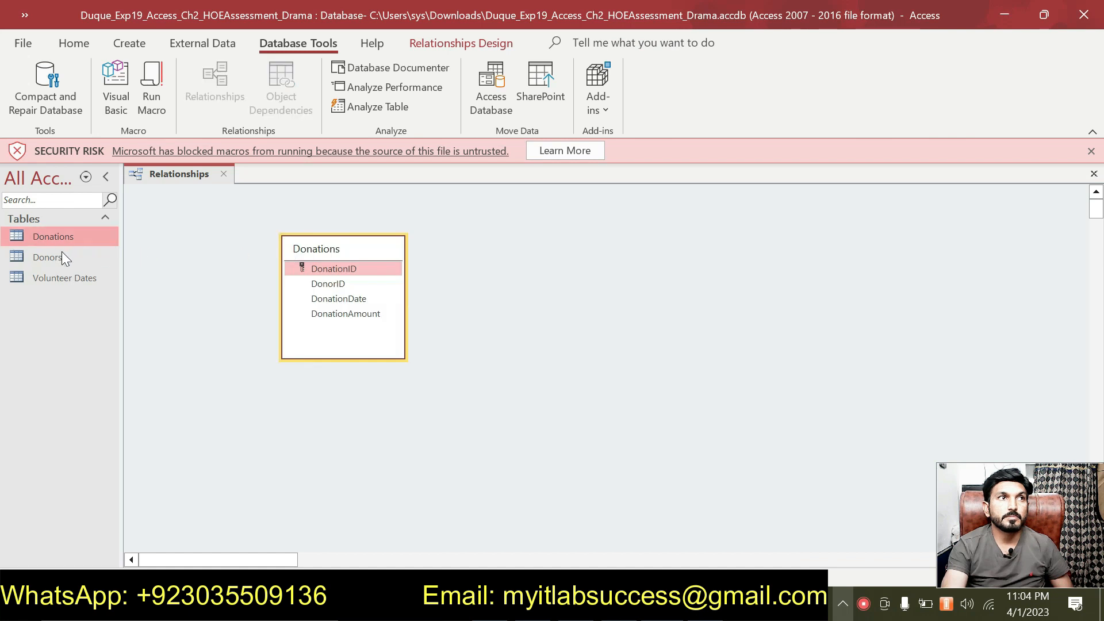
pyautogui.moveTo(62, 253); pyautogui.dragTo(530, 267)
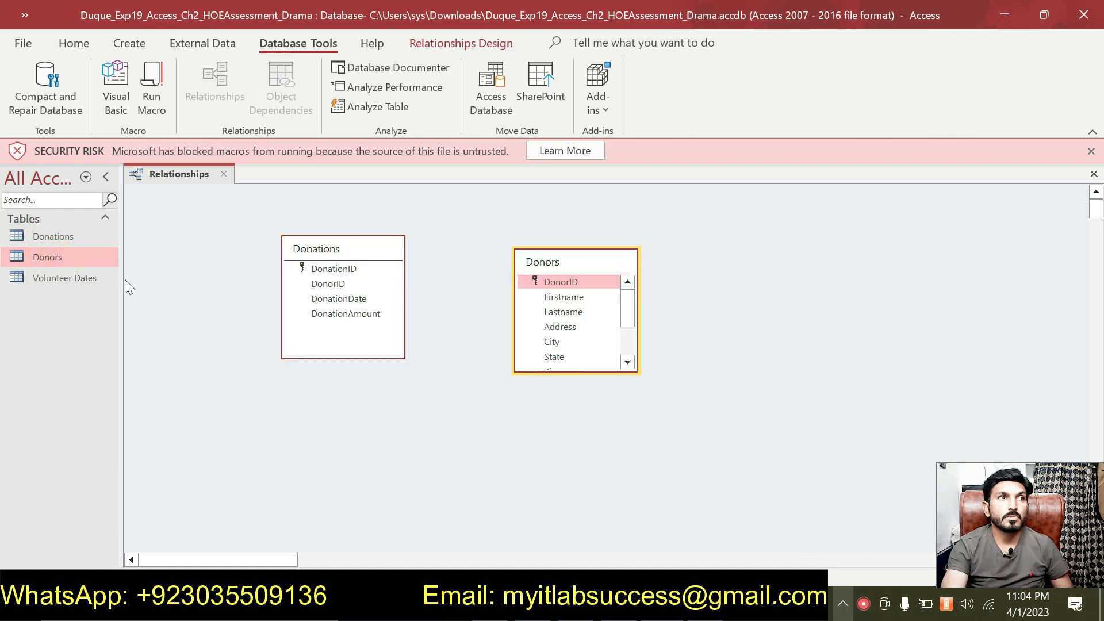
pyautogui.moveTo(82, 278); pyautogui.dragTo(704, 282)
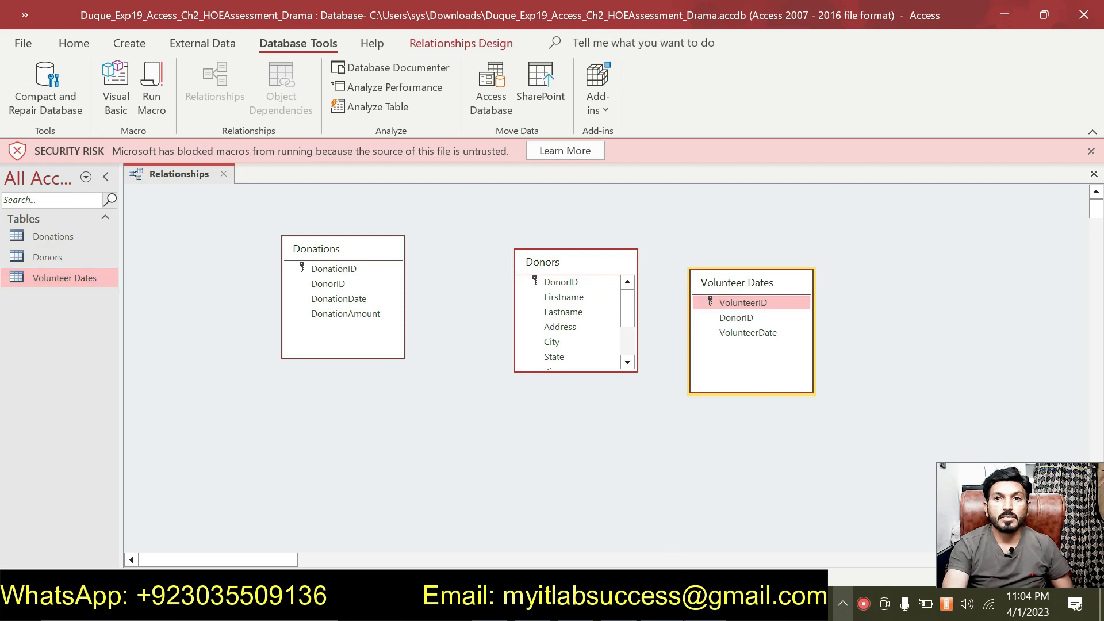
# Reread step 7 in Word, and in Access line up the Donors and Volunteer Dates tables in a row beside Donations.
pyautogui.hotkey('alt', 'Tab')
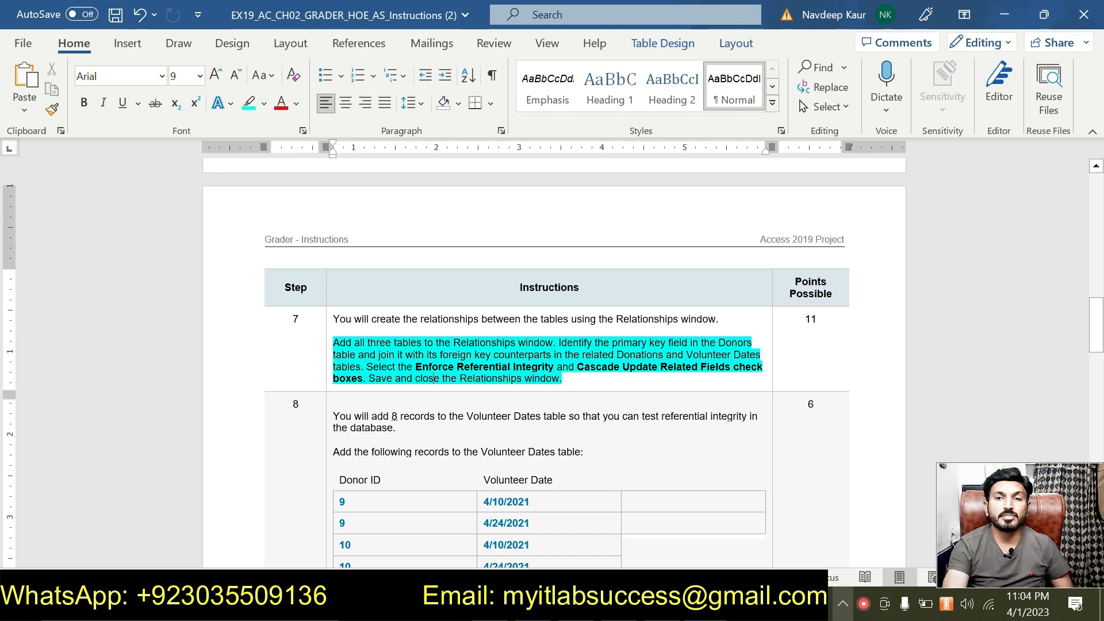
pyautogui.hotkey('alt', 'Tab')
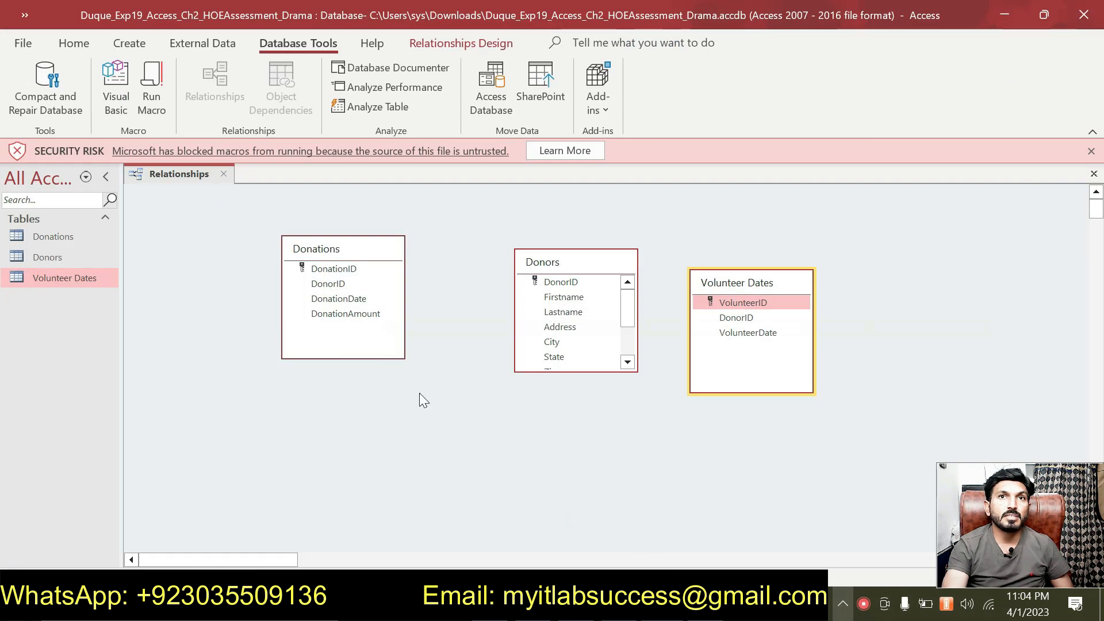
pyautogui.moveTo(552, 259); pyautogui.dragTo(492, 251)
pyautogui.moveTo(711, 284); pyautogui.dragTo(618, 253)
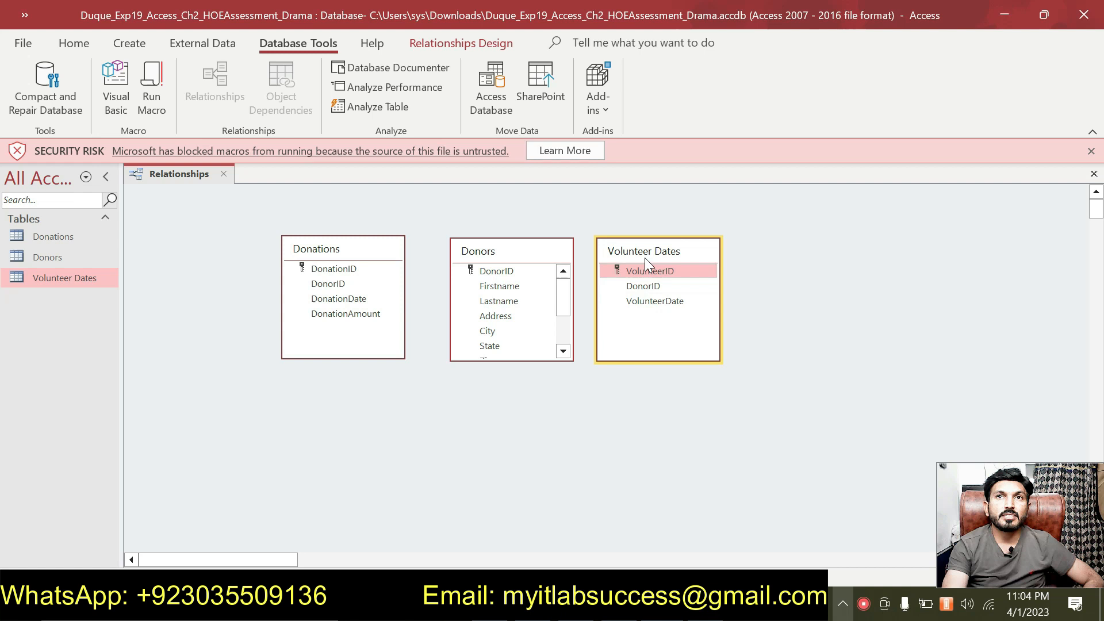
# Join DonorID in Donors to DonorID in Donations with Enforce Referential Integrity and Cascade Update Related Fields, checking step 7 in Word.
pyautogui.moveTo(484, 276); pyautogui.dragTo(357, 285)
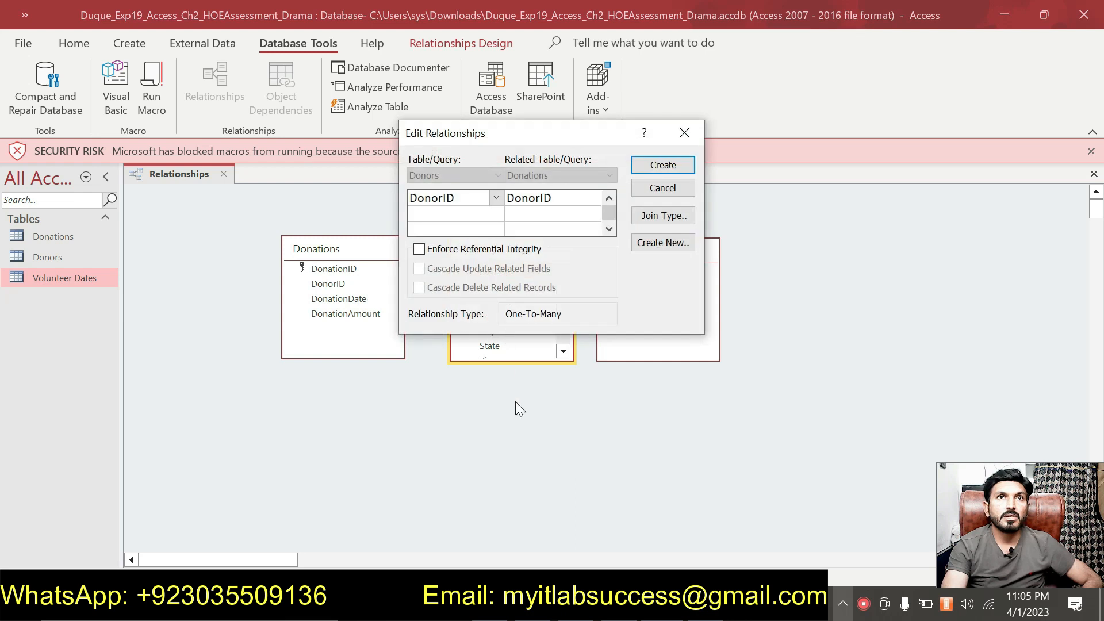
pyautogui.click(419, 249)
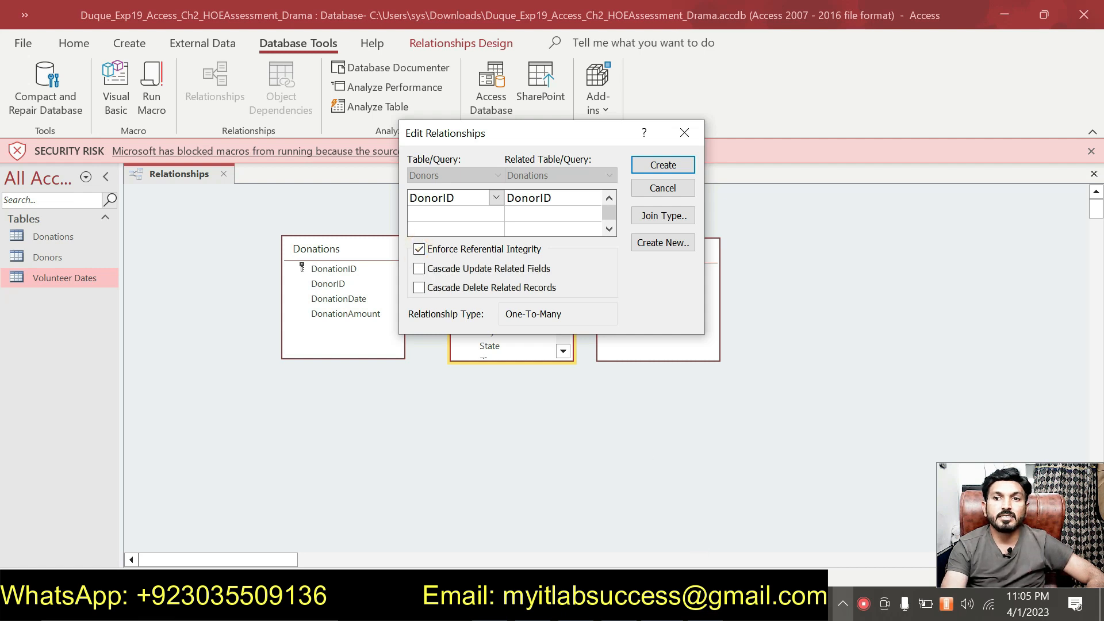
pyautogui.hotkey('alt', 'Tab')
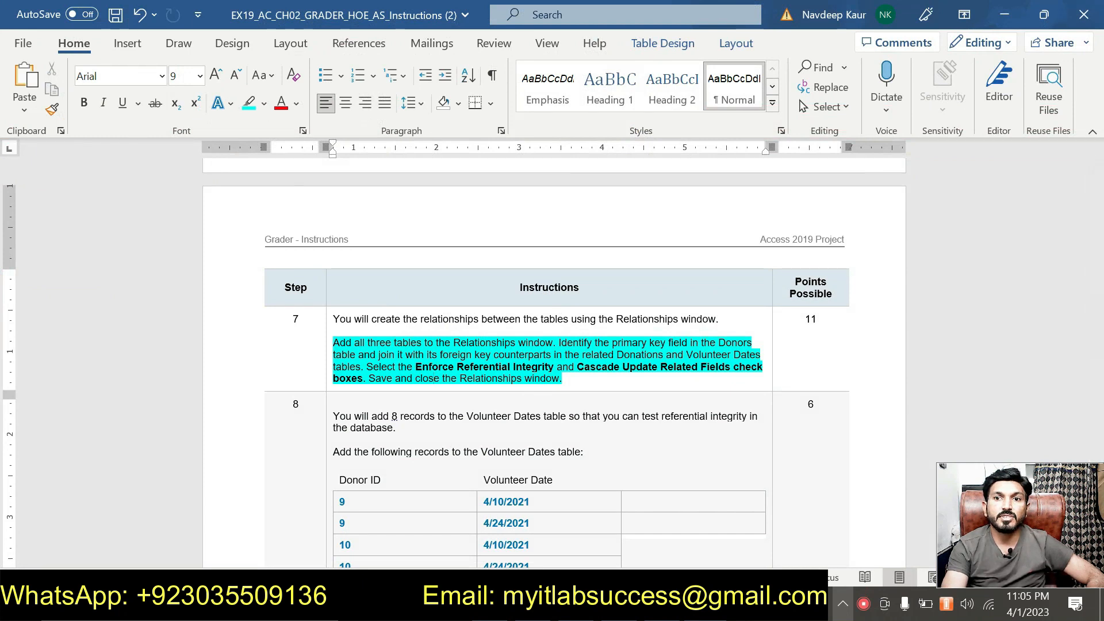
pyautogui.click(707, 604)
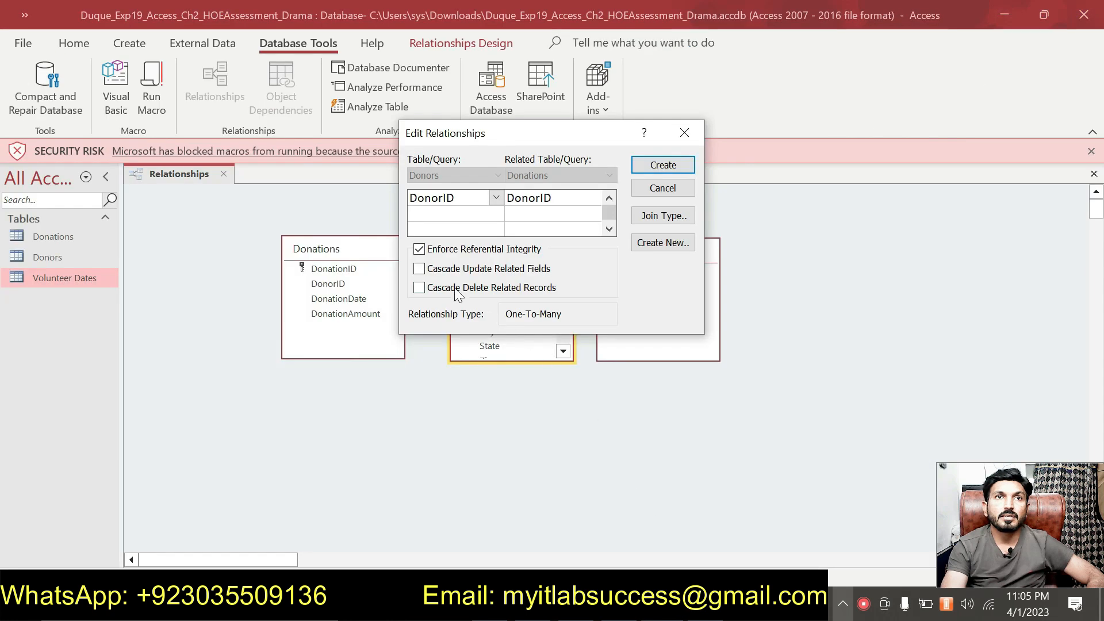
pyautogui.click(461, 269)
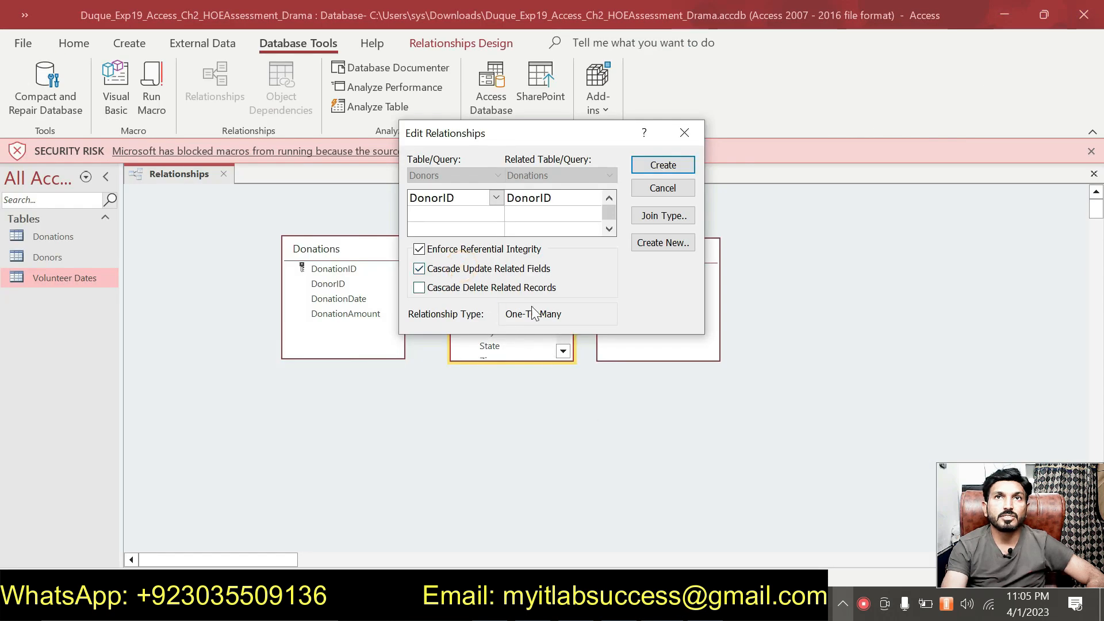
pyautogui.click(663, 166)
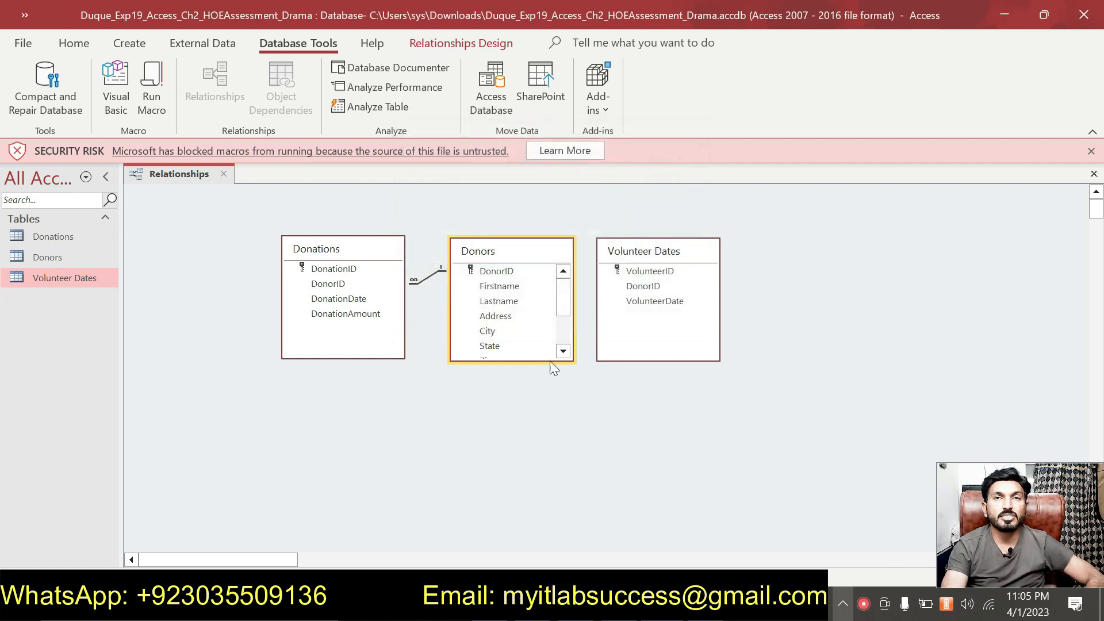
# Space Volunteer Dates farther from Donors and join their DonorID fields with Enforce Referential Integrity and Cascade Update Related Fields.
pyautogui.moveTo(634, 245); pyautogui.dragTo(660, 249)
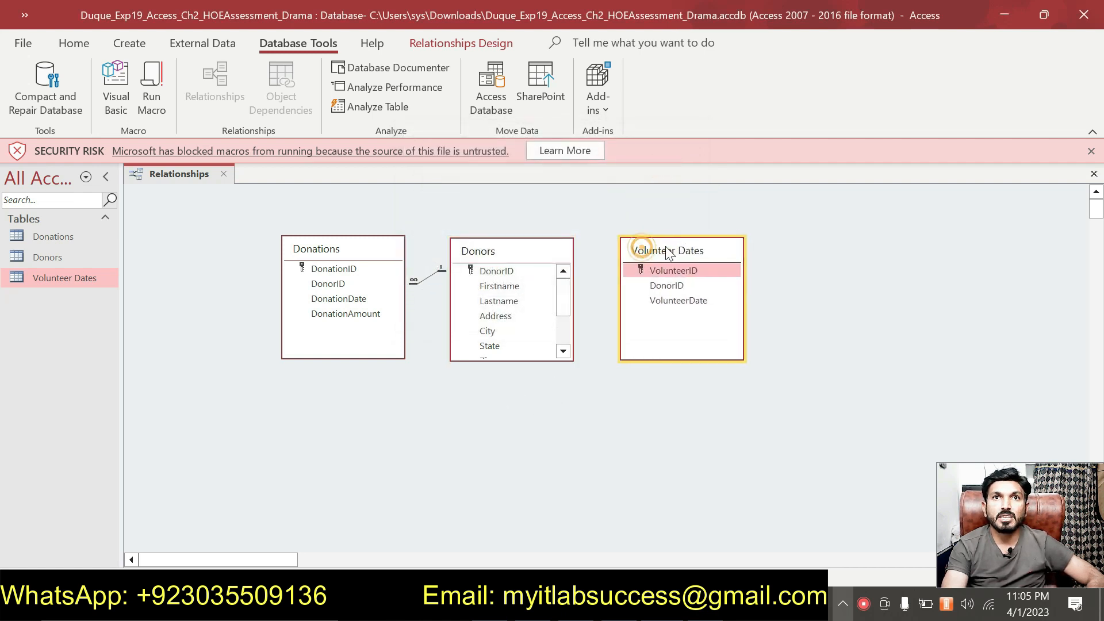
pyautogui.click(520, 271)
pyautogui.moveTo(524, 277); pyautogui.dragTo(645, 289)
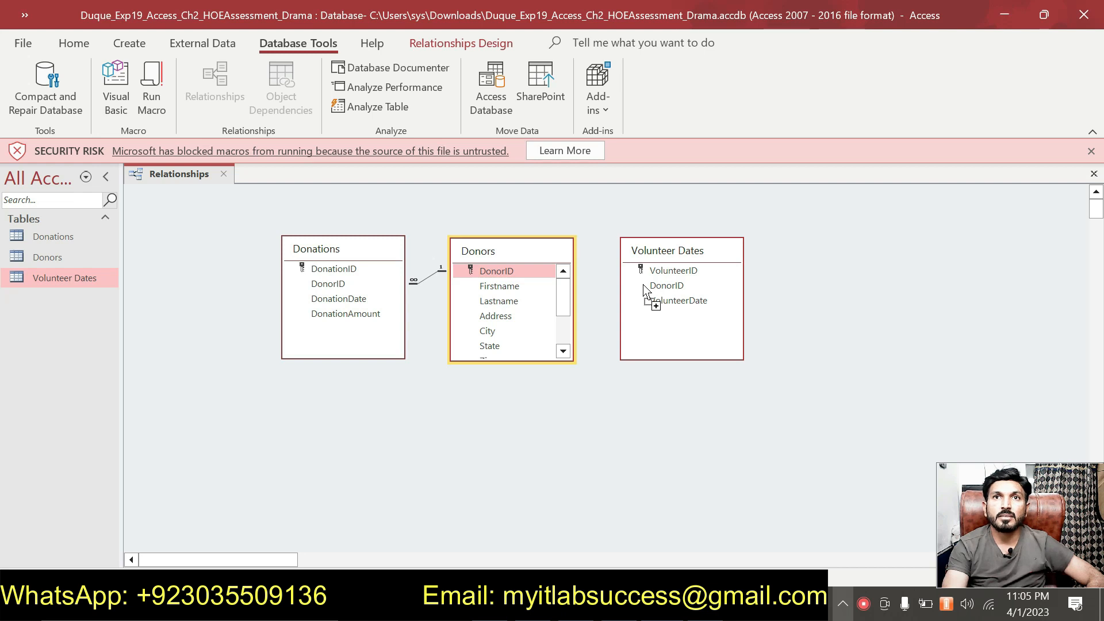
pyautogui.moveTo(644, 286); pyautogui.dragTo(643, 286)
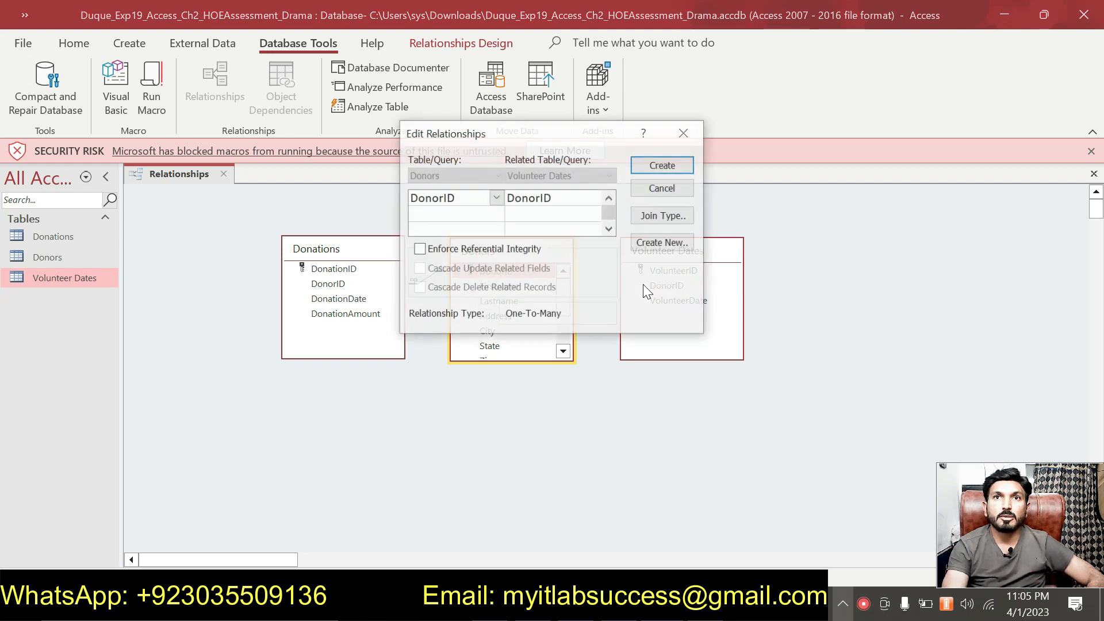
pyautogui.click(419, 253)
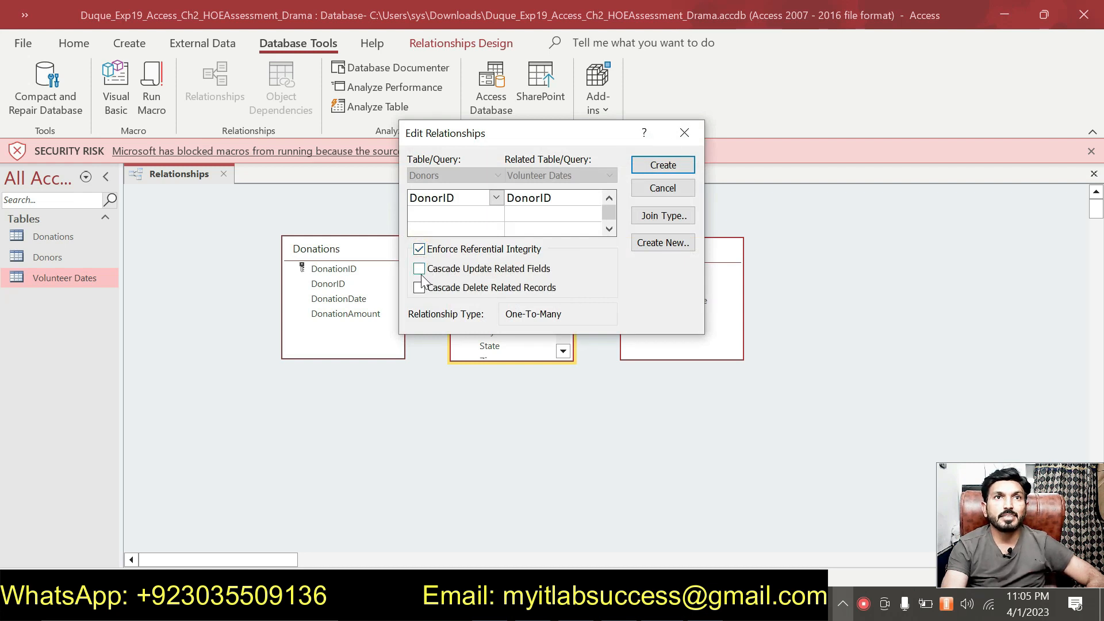
pyautogui.click(419, 269)
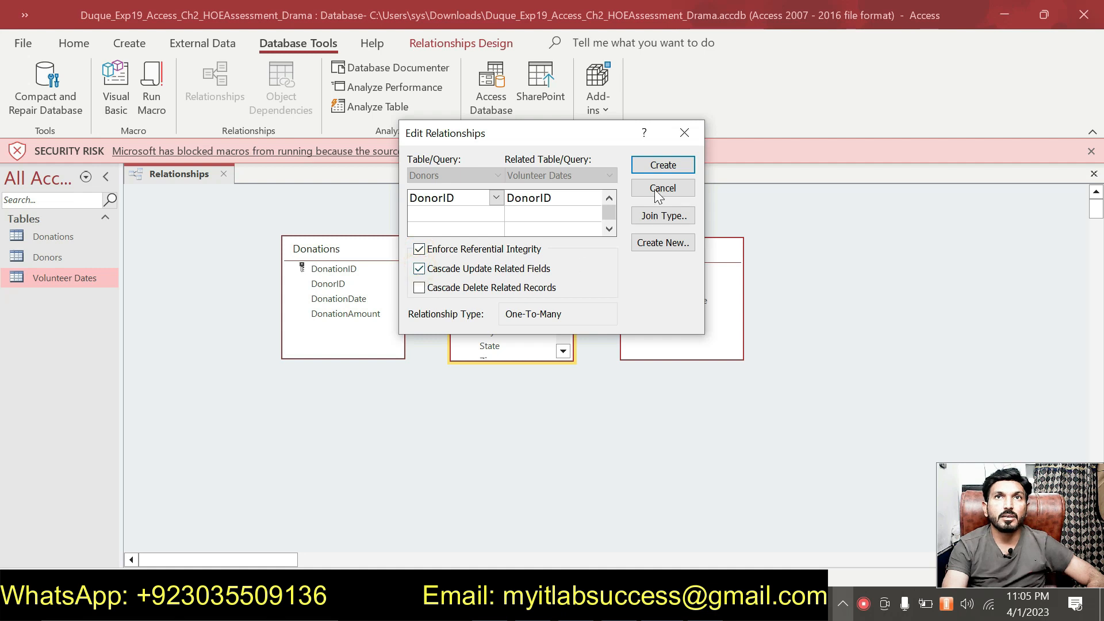
pyautogui.click(664, 167)
# Recheck step 7 in the Word instructions, and in Access save and close the Relationships window.
pyautogui.hotkey('alt', 'Tab')
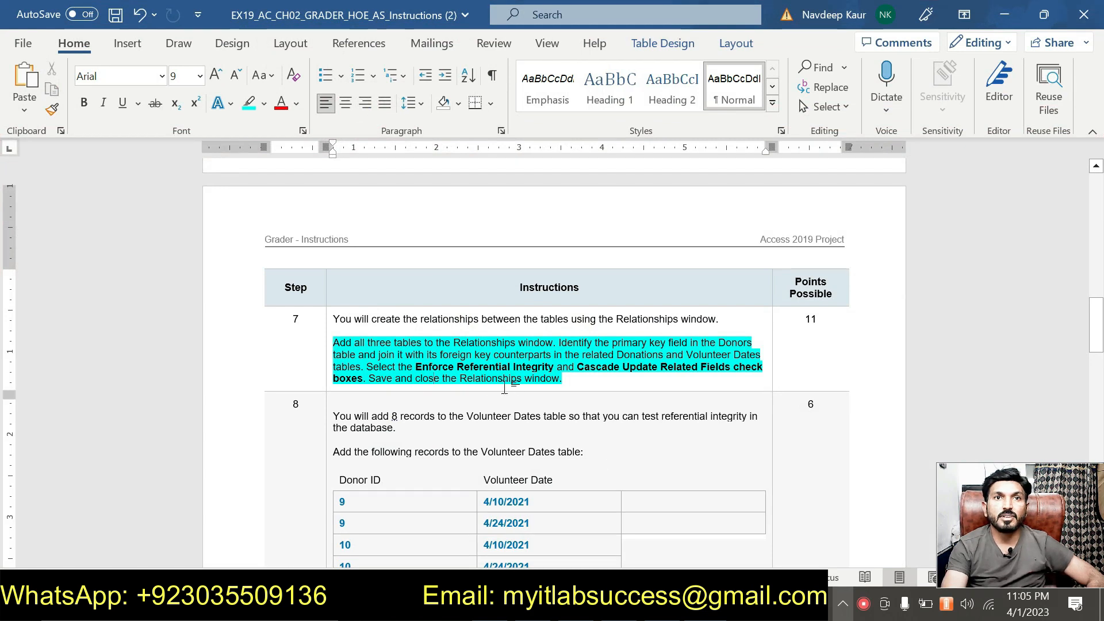
pyautogui.hotkey('alt', 'Tab')
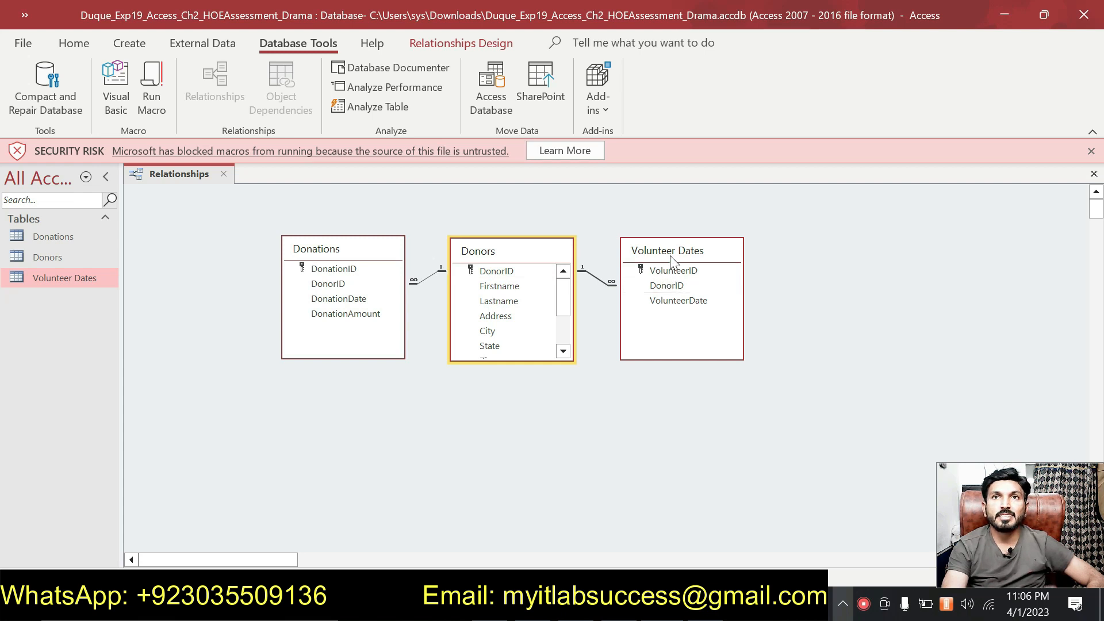
pyautogui.rightClick(190, 177)
pyautogui.click(210, 187)
pyautogui.rightClick(198, 172)
pyautogui.click(233, 208)
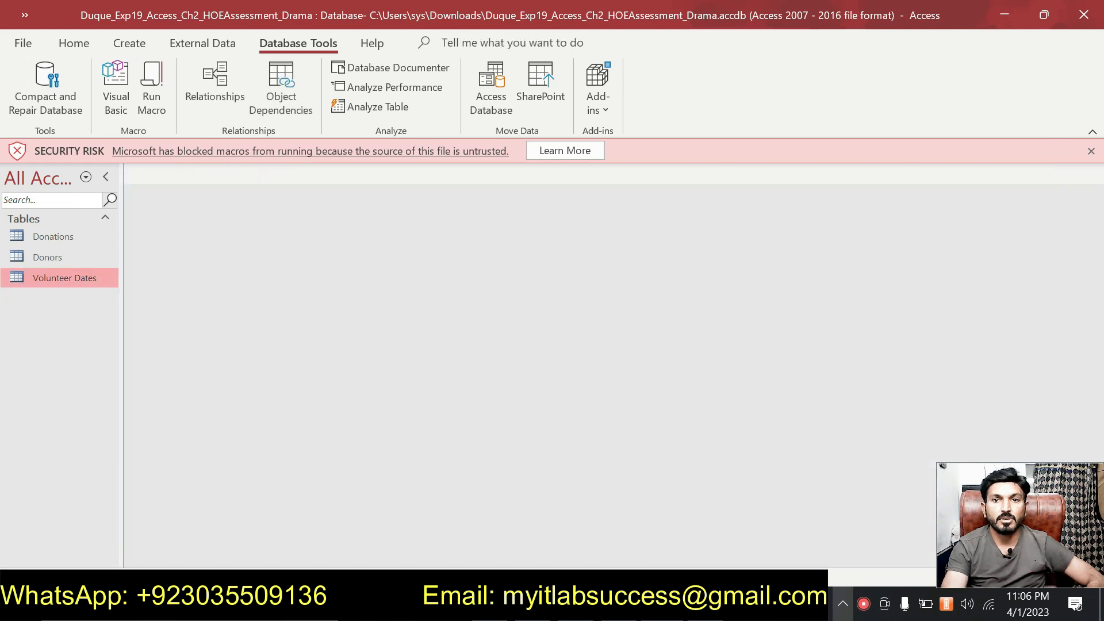
# In Word, remove the highlight from the step 7 text and highlight step 8's opening sentence in turquoise.
pyautogui.hotkey('alt', 'Tab')
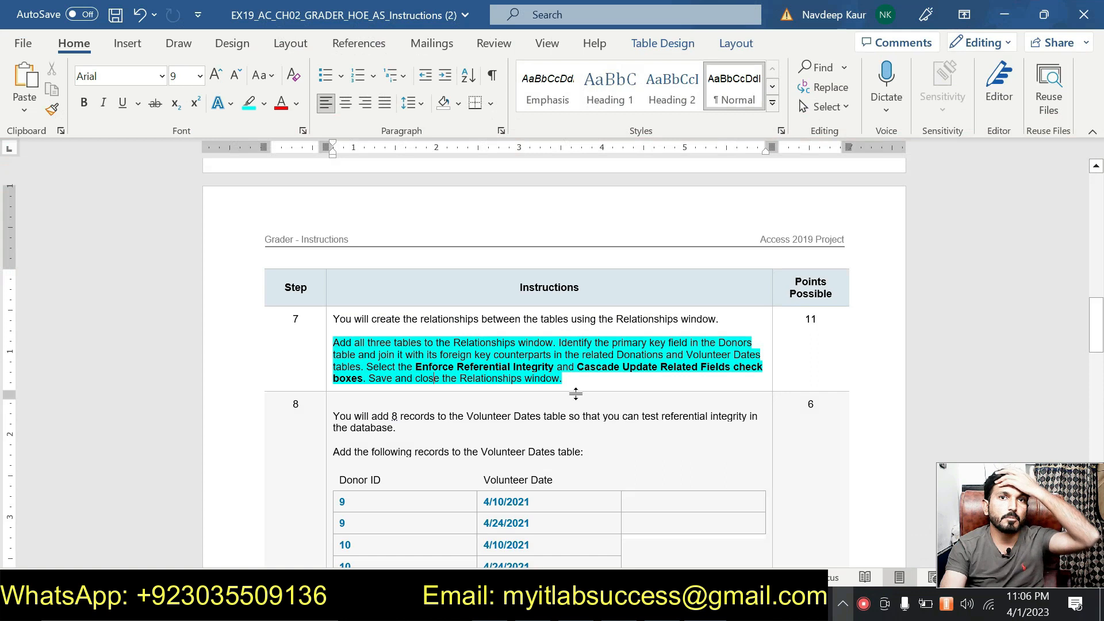
pyautogui.moveTo(567, 379); pyautogui.dragTo(337, 343)
pyautogui.click(410, 319)
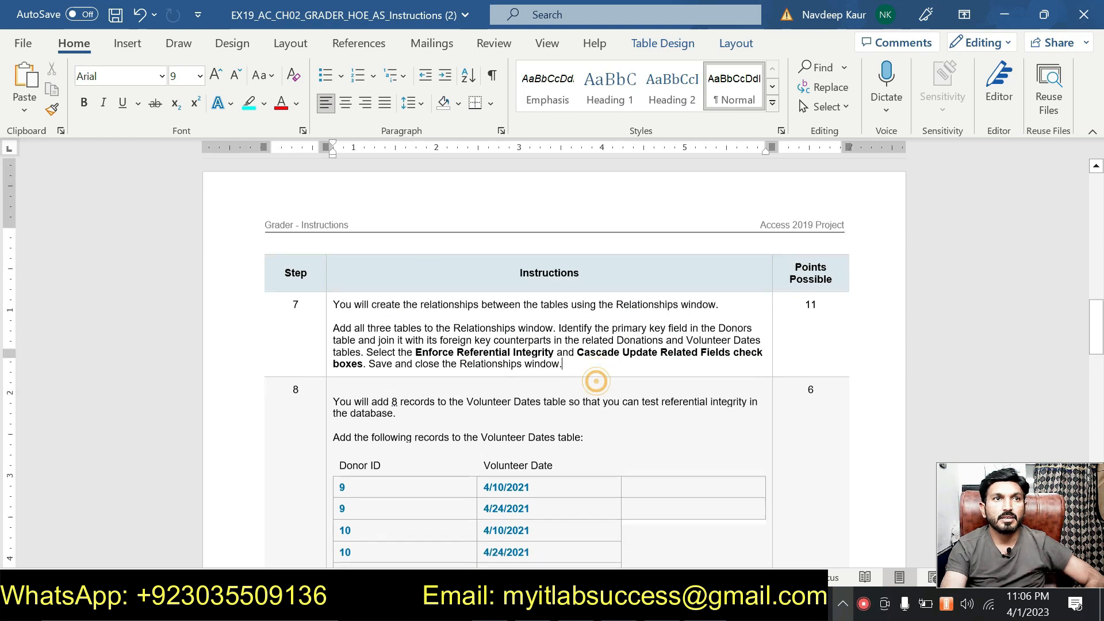
pyautogui.scroll(-3, 555, 363)
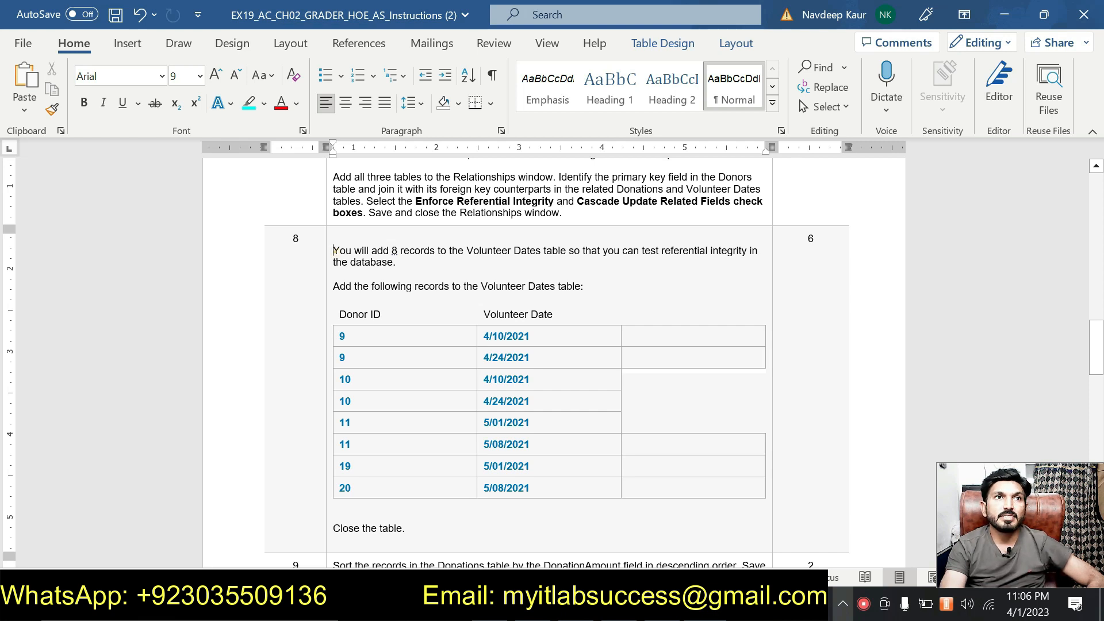
pyautogui.moveTo(333, 251); pyautogui.dragTo(466, 263)
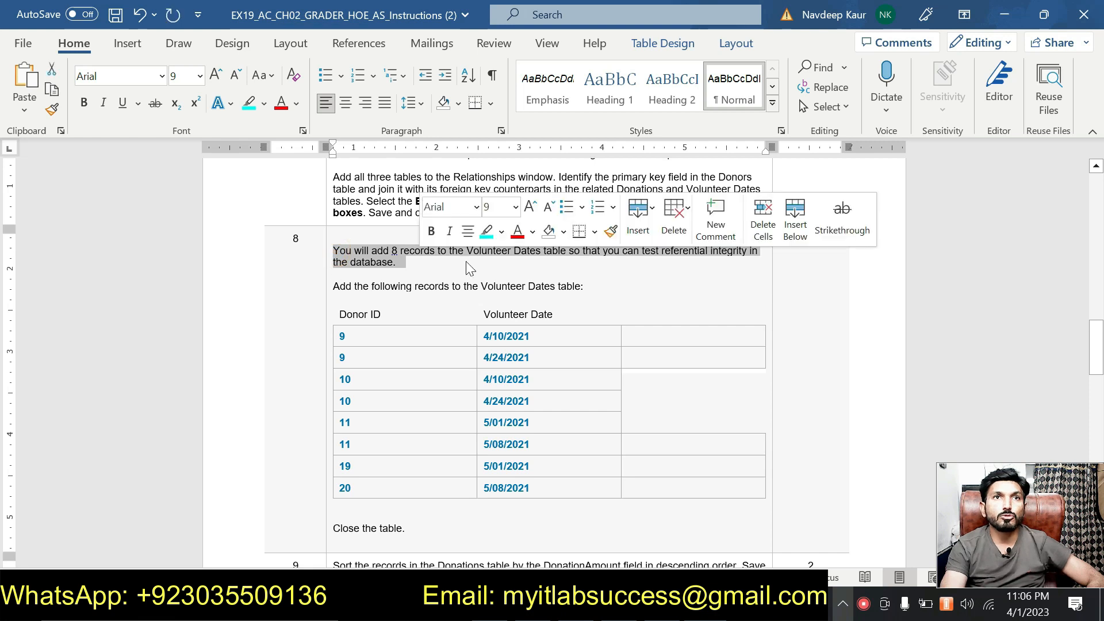
pyautogui.click(486, 231)
pyautogui.click(472, 267)
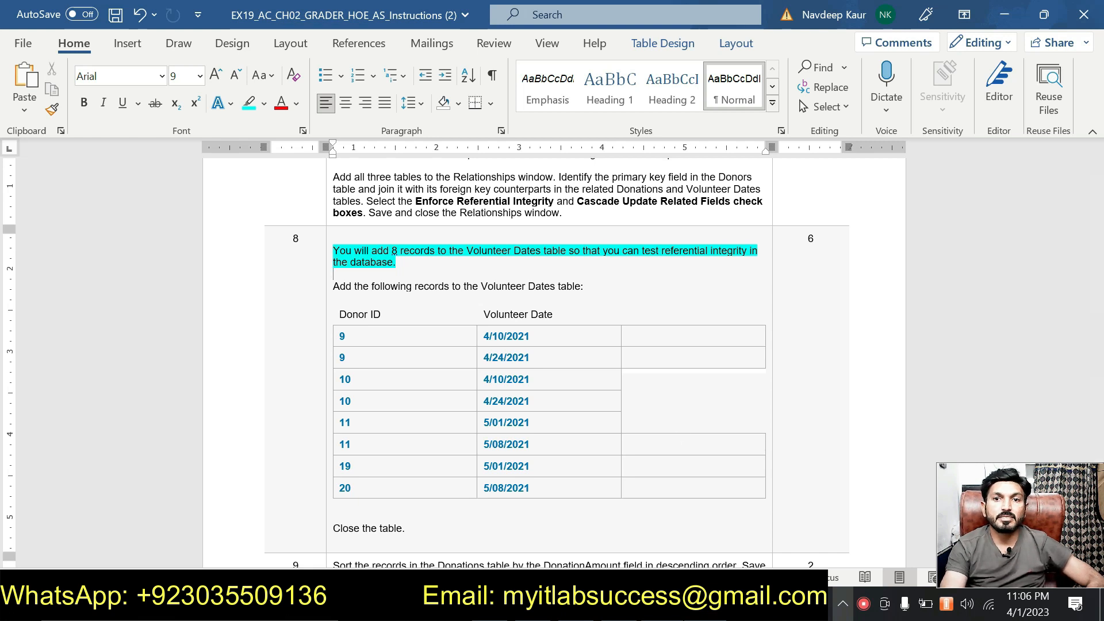
# Open the Volunteer Dates table in Access and check the records listed in step 8 in Word.
pyautogui.hotkey('alt', 'Tab')
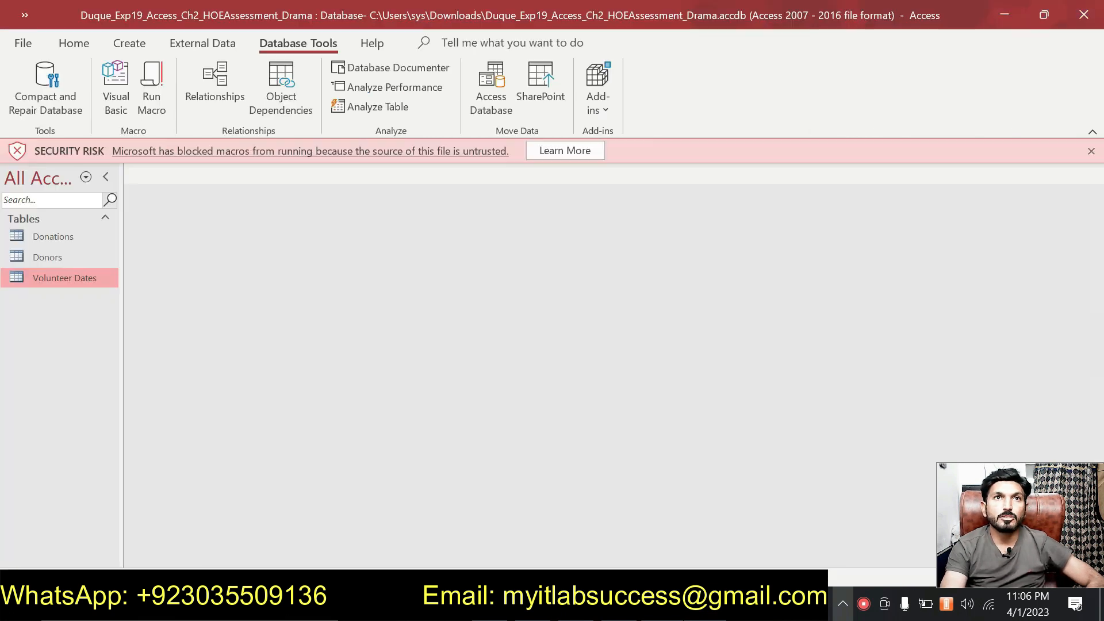
pyautogui.doubleClick(94, 278)
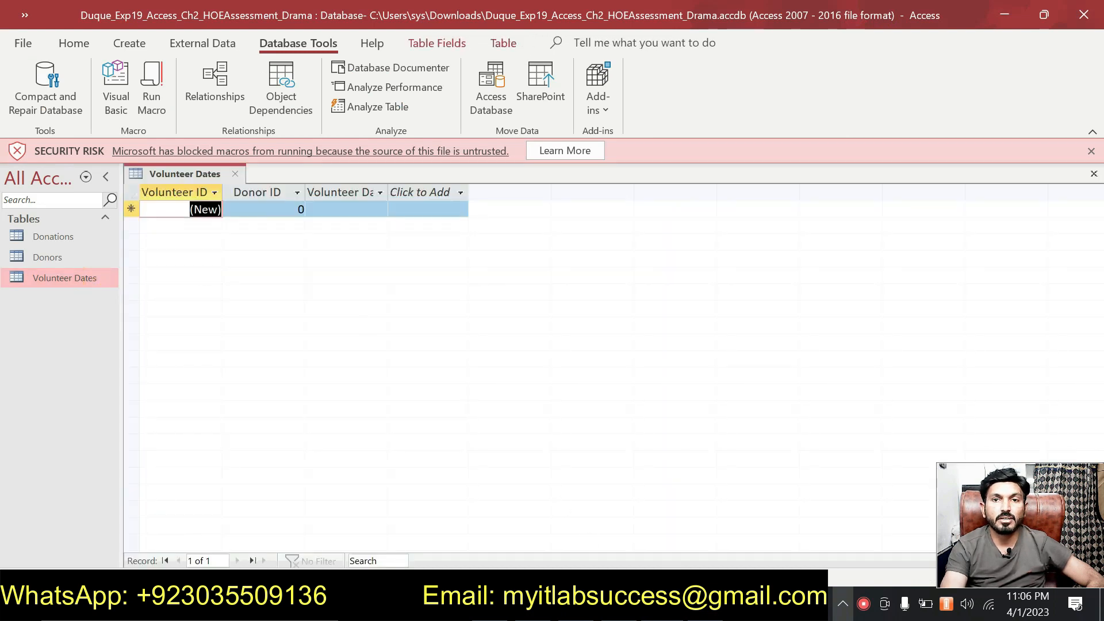
pyautogui.hotkey('alt', 'Tab')
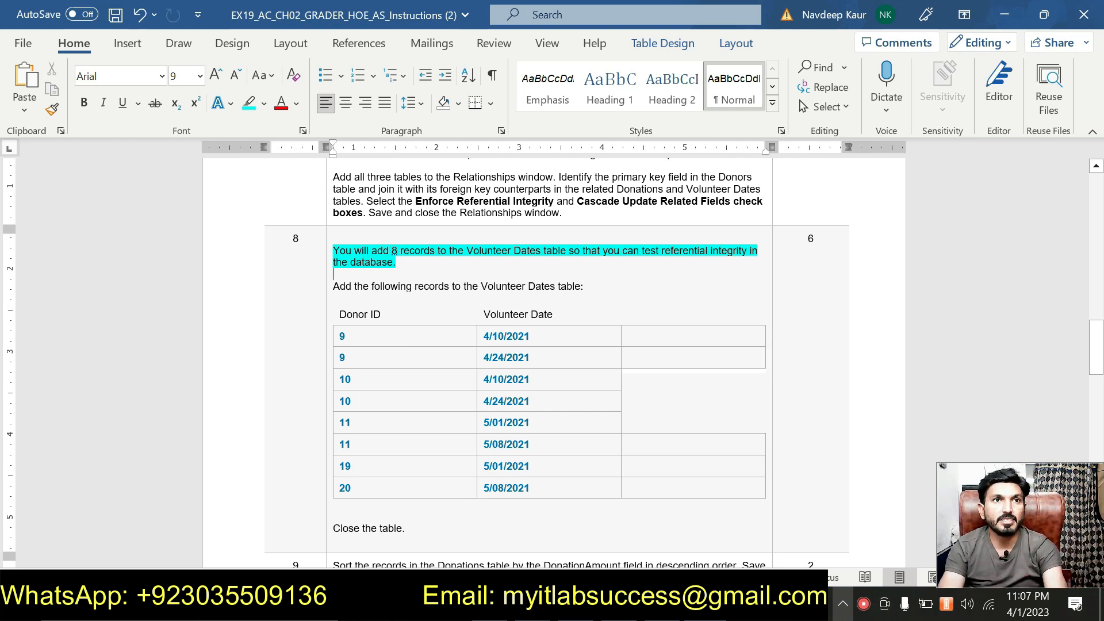
pyautogui.hotkey('alt', 'Tab')
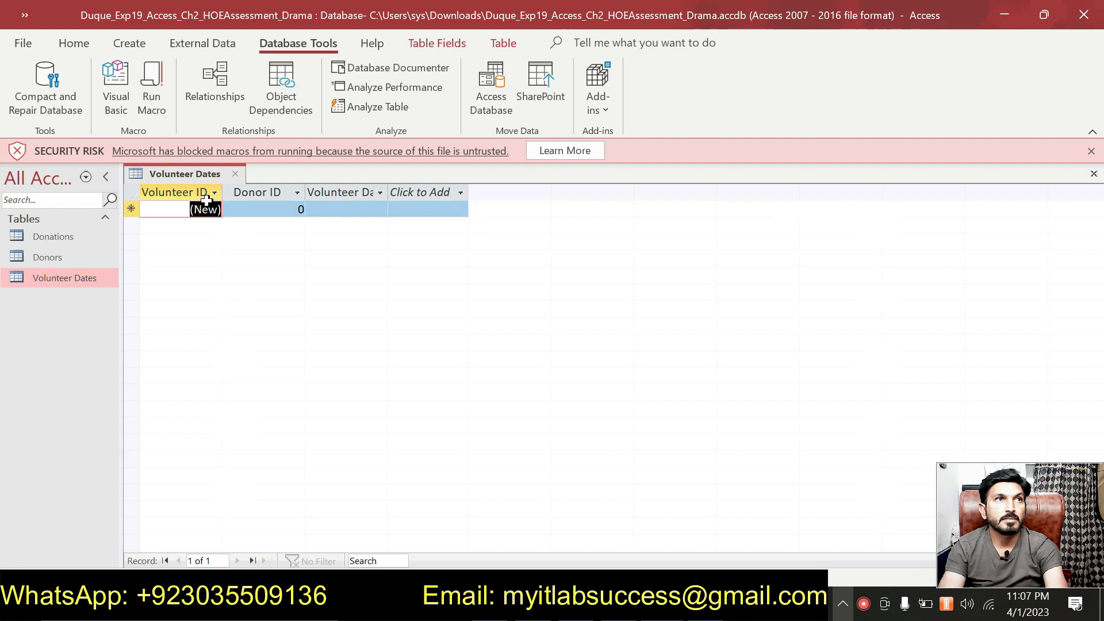
# Enter the first Volunteer Dates record with Donor ID 9 and the date 4/10/2021 copied from the Word instructions.
pyautogui.click(258, 209)
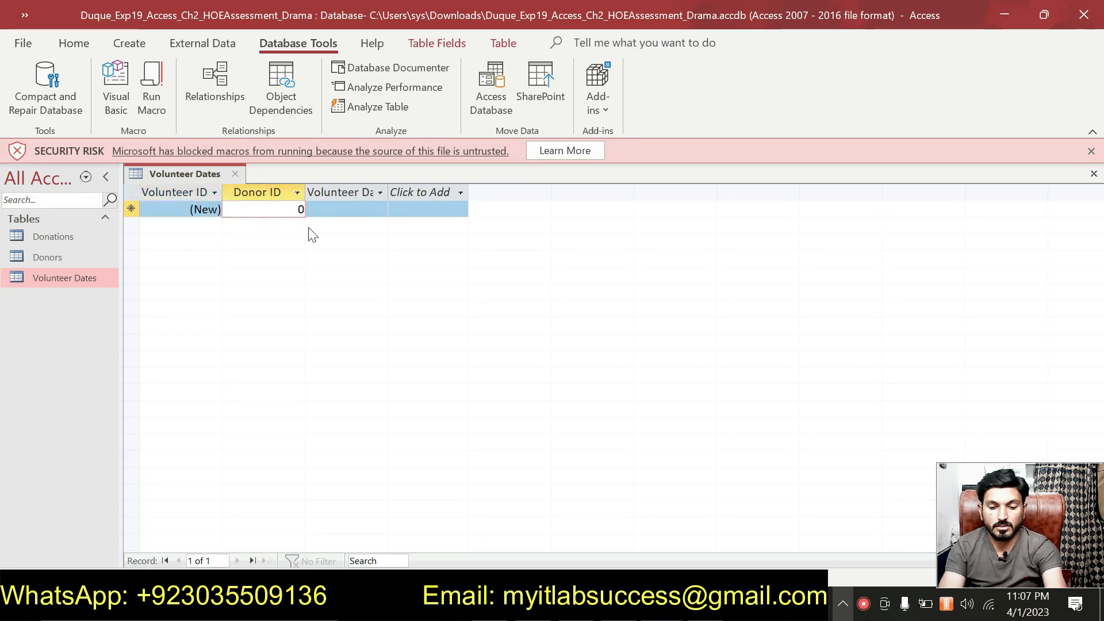
pyautogui.press('BackSpace')
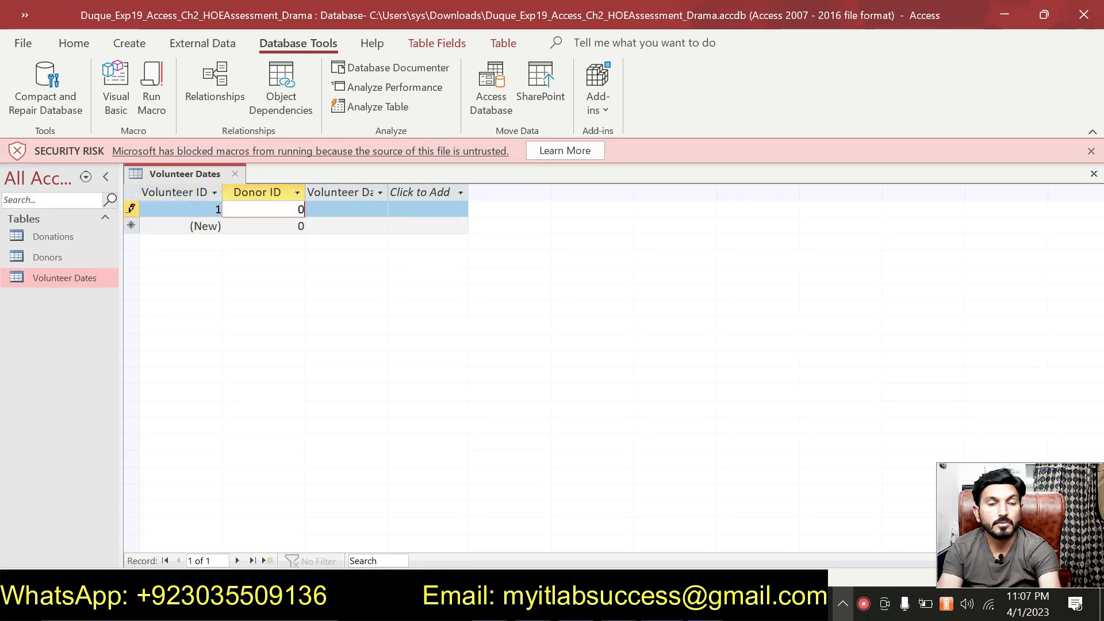
pyautogui.write('9')
pyautogui.press('Tab')
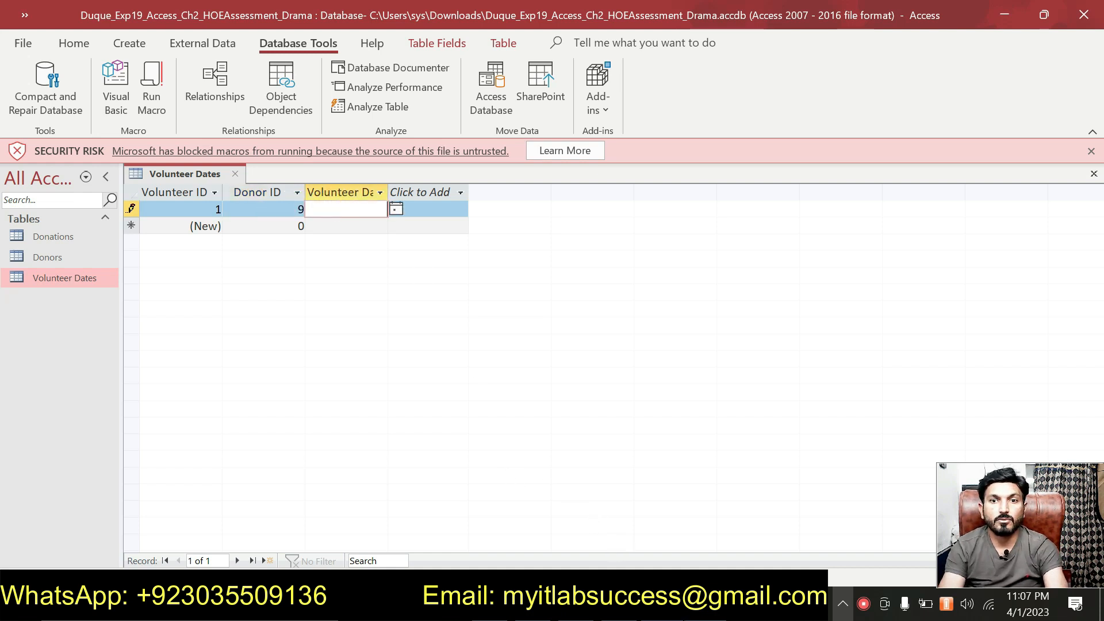
pyautogui.hotkey('alt', 'Tab')
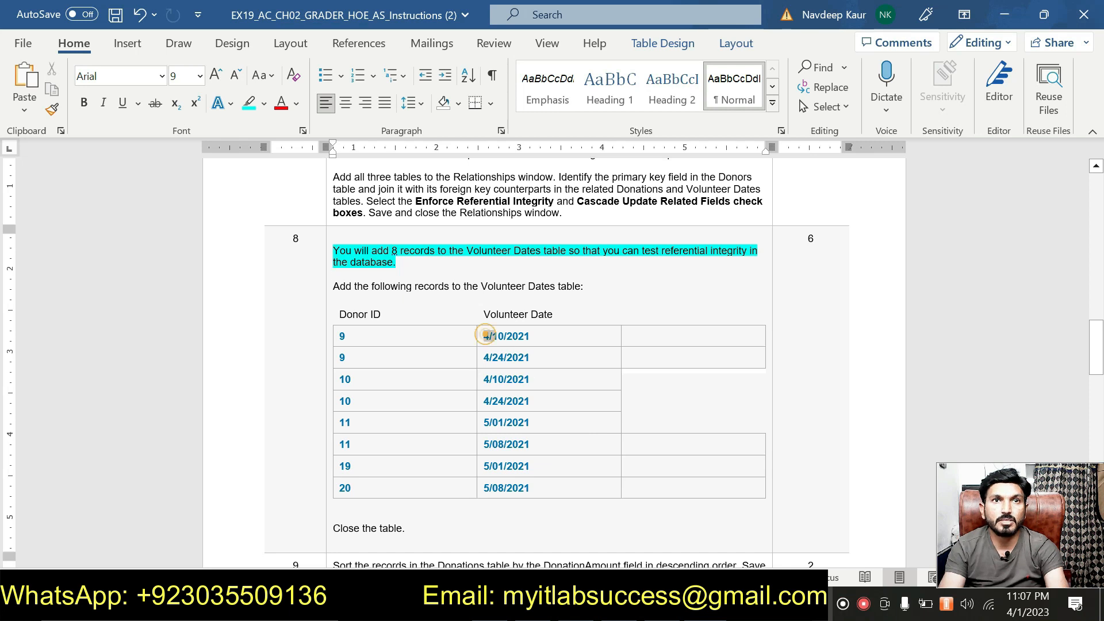
pyautogui.moveTo(483, 336); pyautogui.dragTo(530, 336)
pyautogui.hotkey('ctrl', 'c')
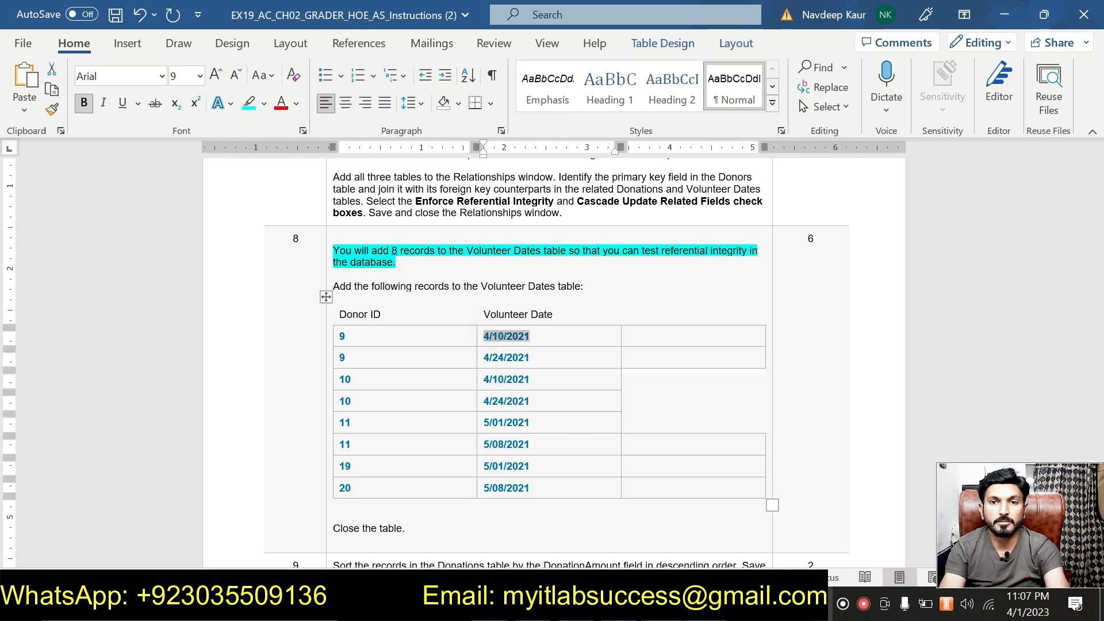
pyautogui.hotkey('alt', 'Tab')
pyautogui.hotkey('ctrl', 'v')
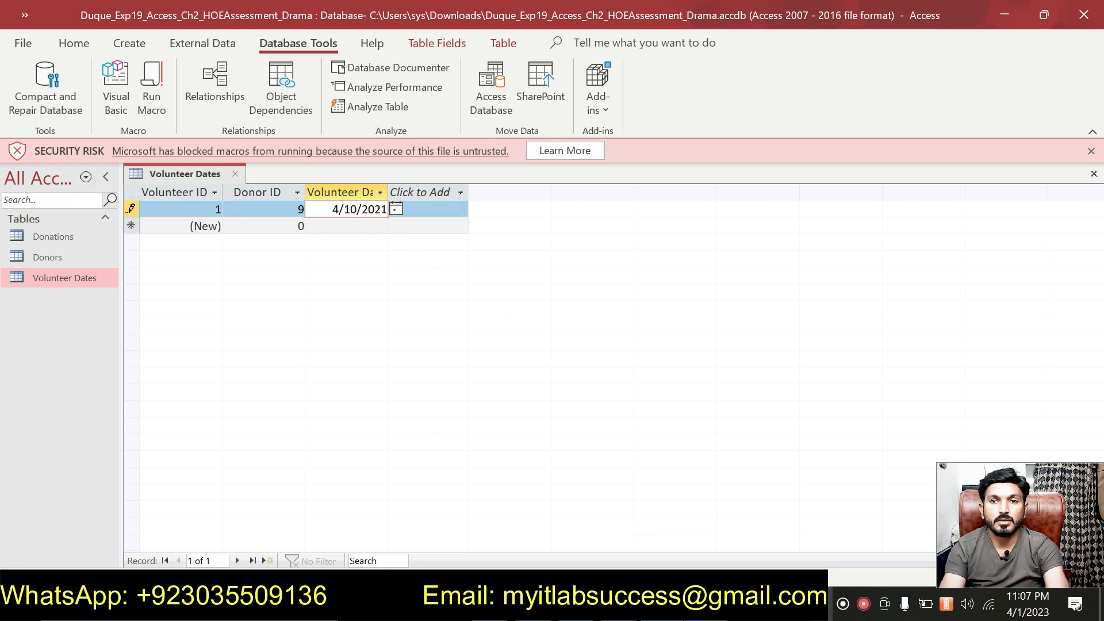
# Add a second record with Donor ID 9 and Volunteer Date 4/24/2021, taking the date from step 8 in Word.
pyautogui.hotkey('alt', 'Tab')
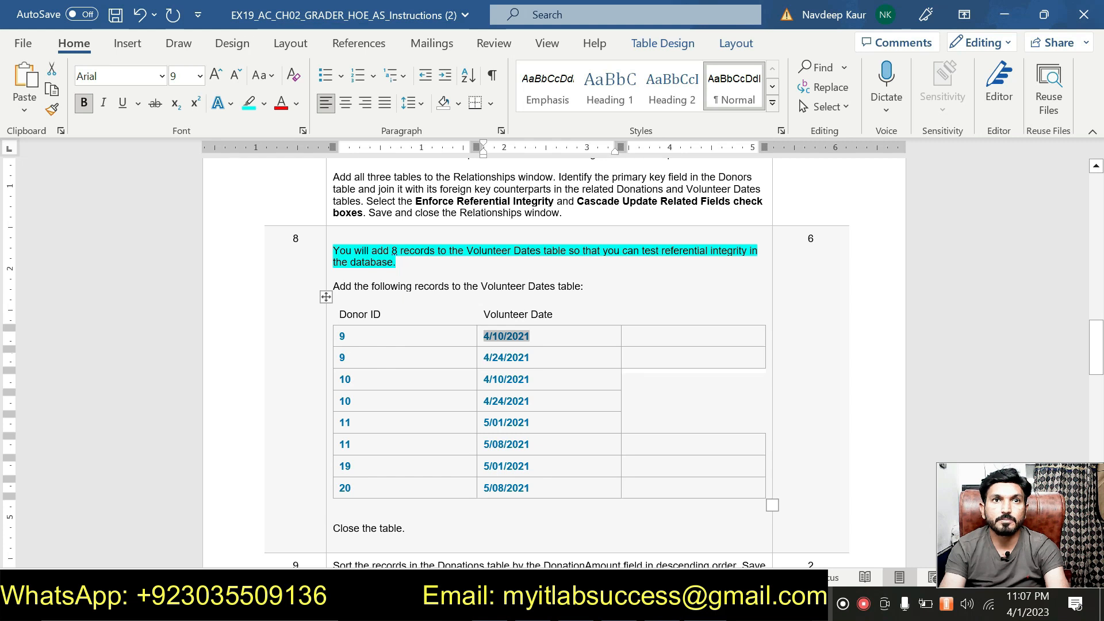
pyautogui.moveTo(483, 357); pyautogui.dragTo(529, 357)
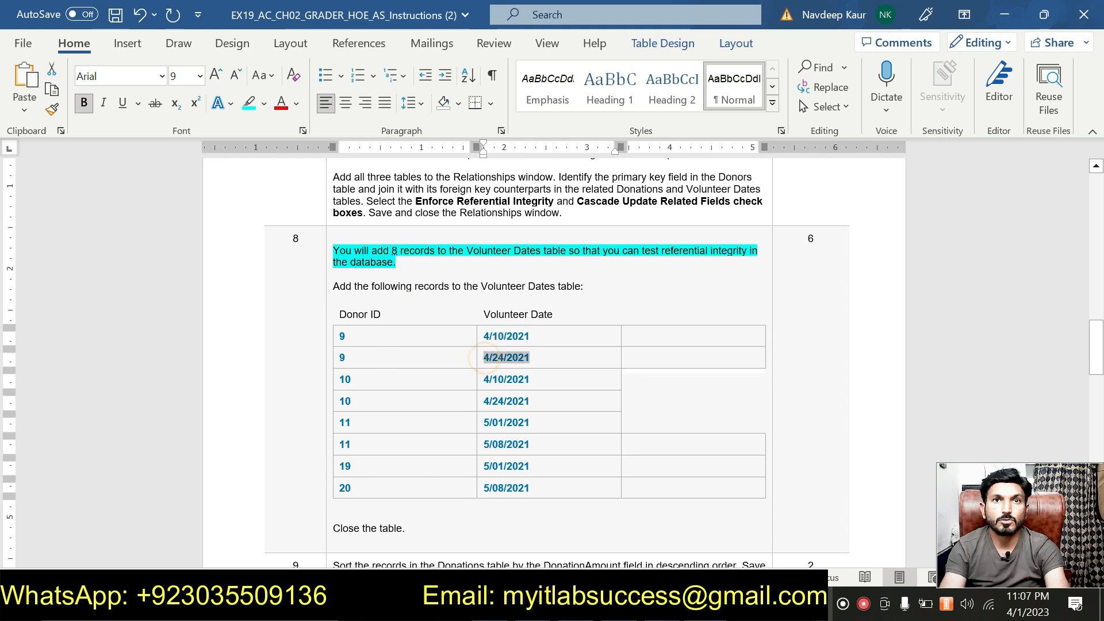
pyautogui.hotkey('alt', 'Tab')
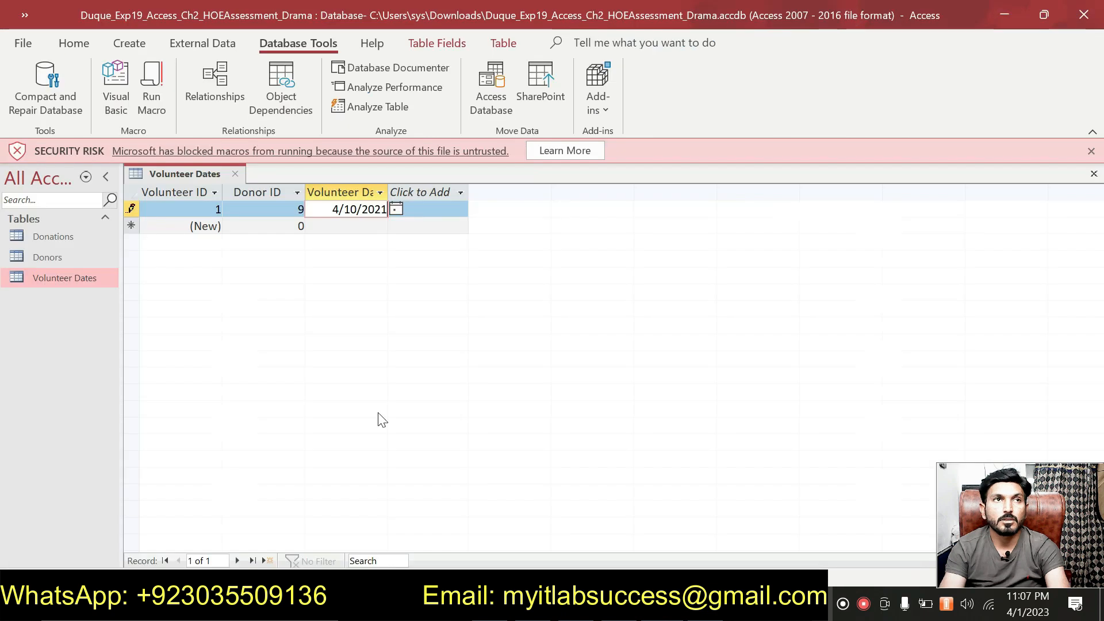
pyautogui.click(257, 225)
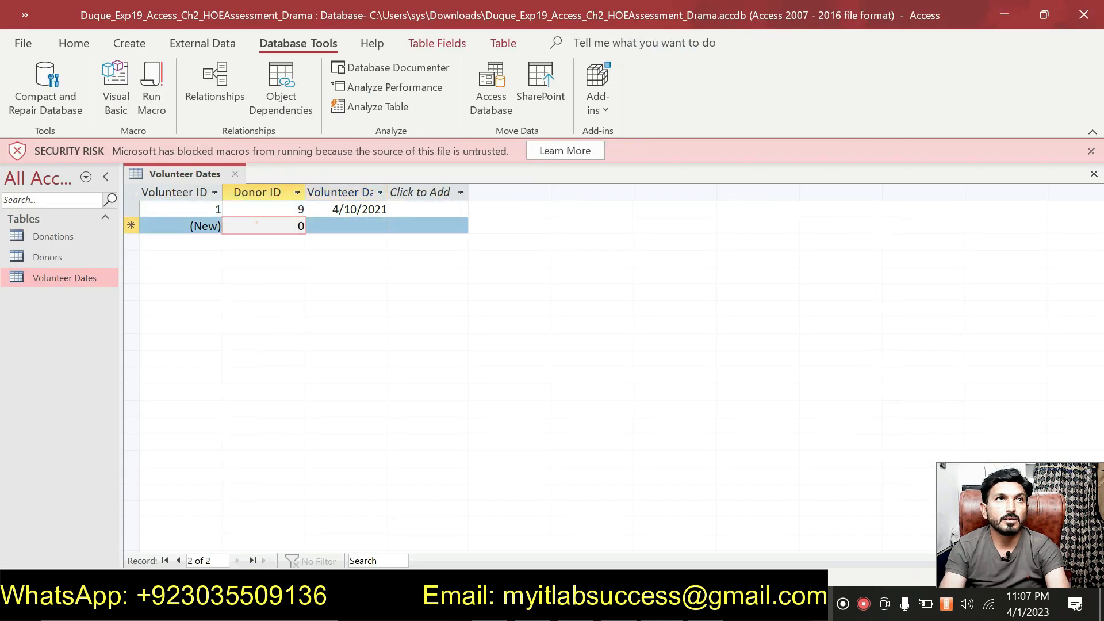
pyautogui.write('9')
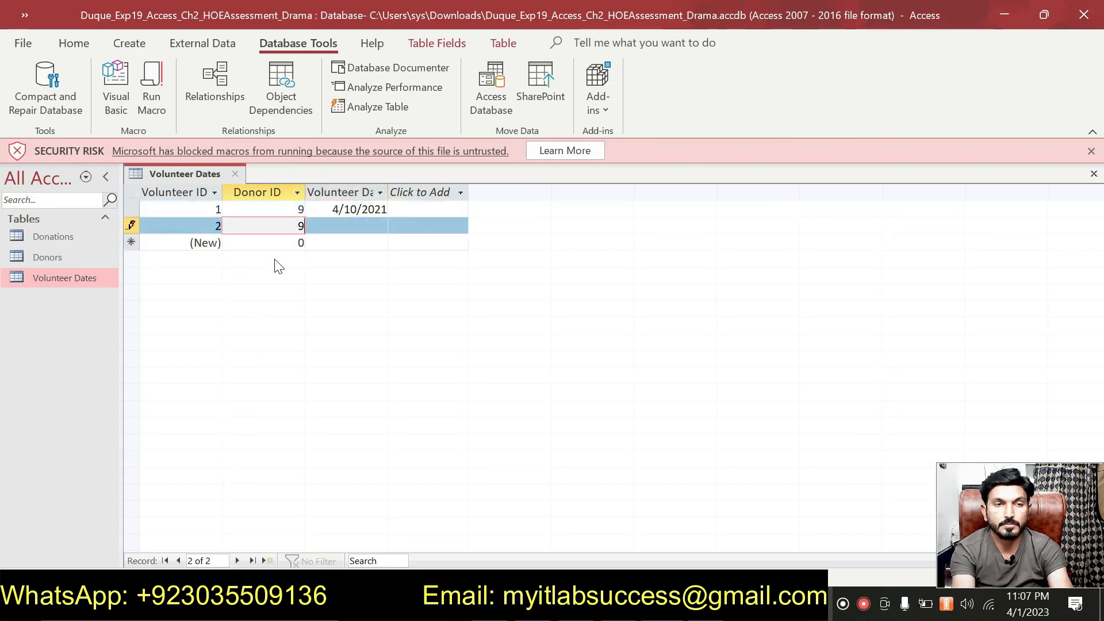
pyautogui.press('Tab')
pyautogui.write('4/24/2021')
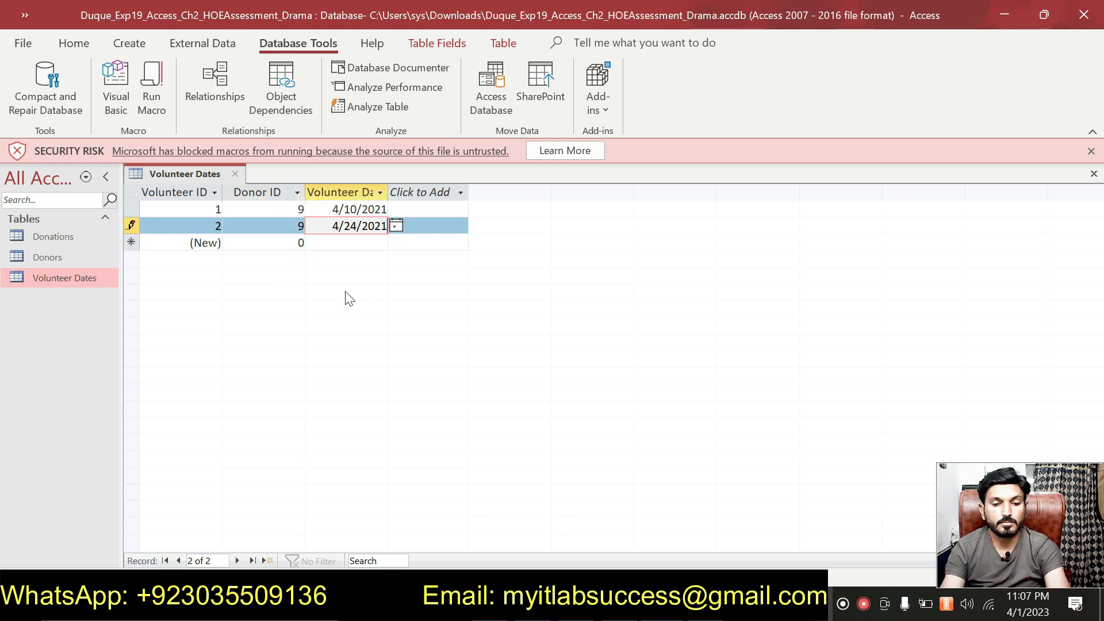
# Add a third record with Donor ID 10 and the date 4/10/2021 from Word, and fit the Volunteer Date column to its heading.
pyautogui.click(679, 607)
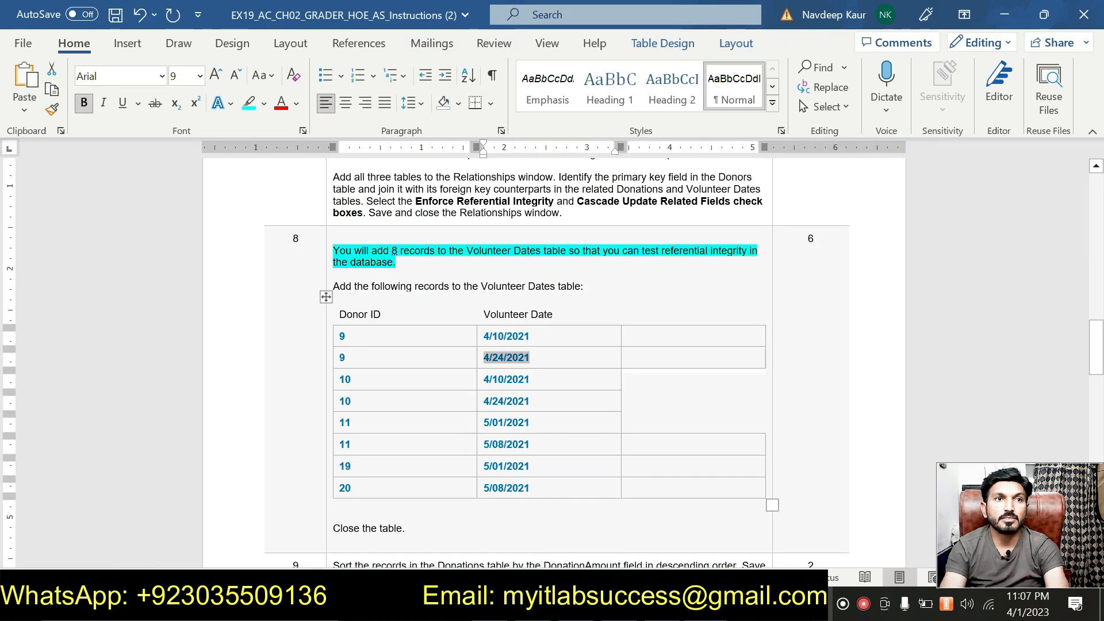
pyautogui.moveTo(484, 379); pyautogui.dragTo(530, 378)
pyautogui.hotkey('alt', 'Tab')
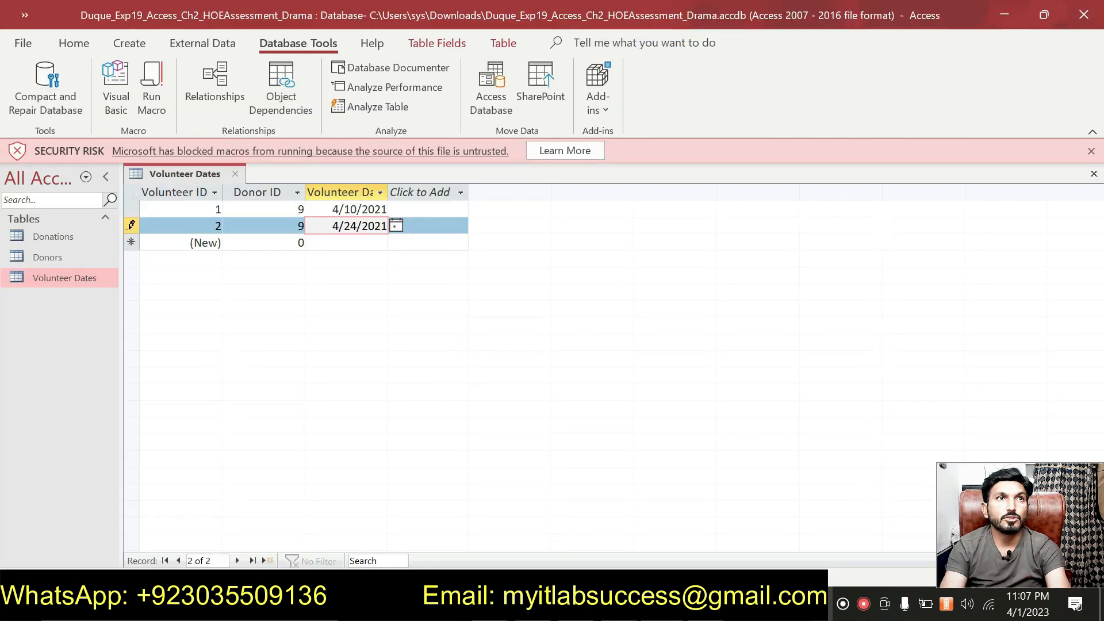
pyautogui.press('Tab')
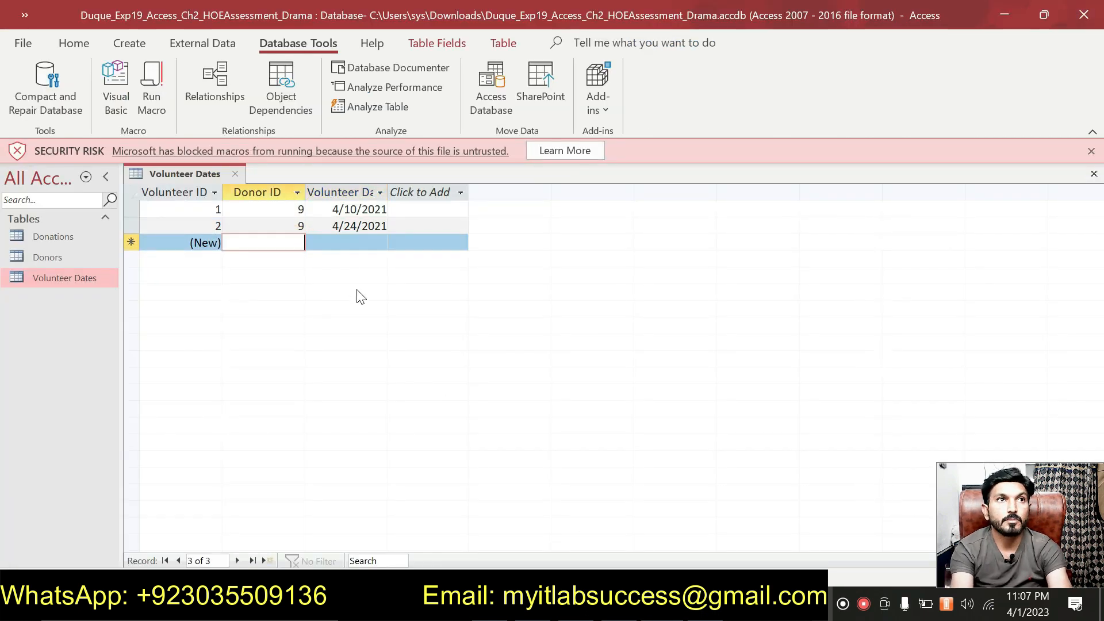
pyautogui.write('10')
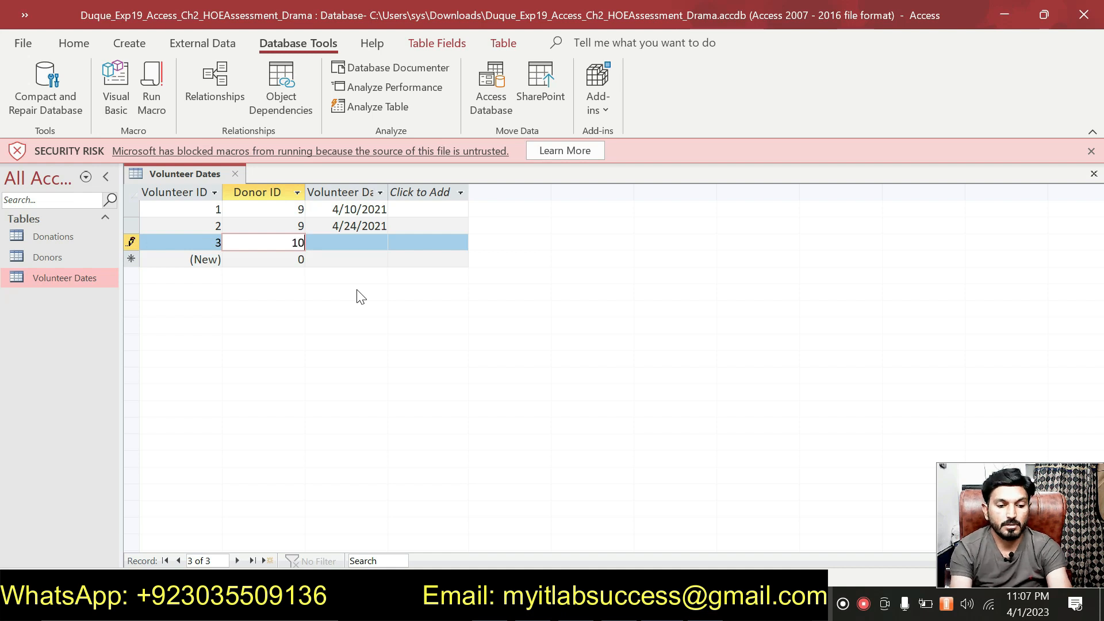
pyautogui.press('Tab')
pyautogui.write('4/10/2021')
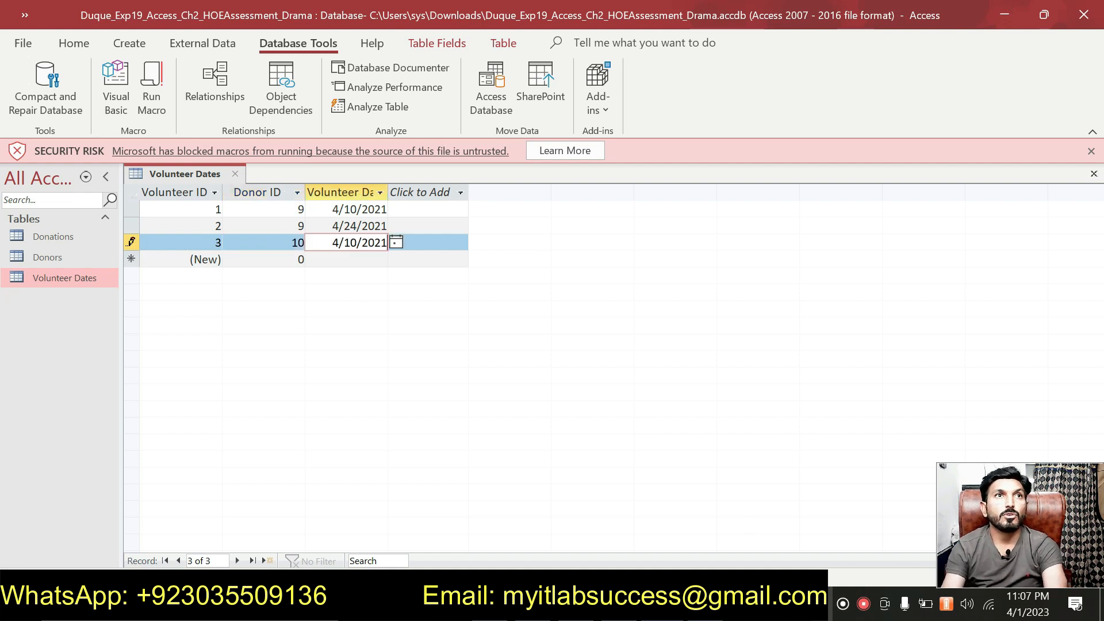
pyautogui.moveTo(391, 184); pyautogui.dragTo(391, 185)
pyautogui.doubleClick(391, 185)
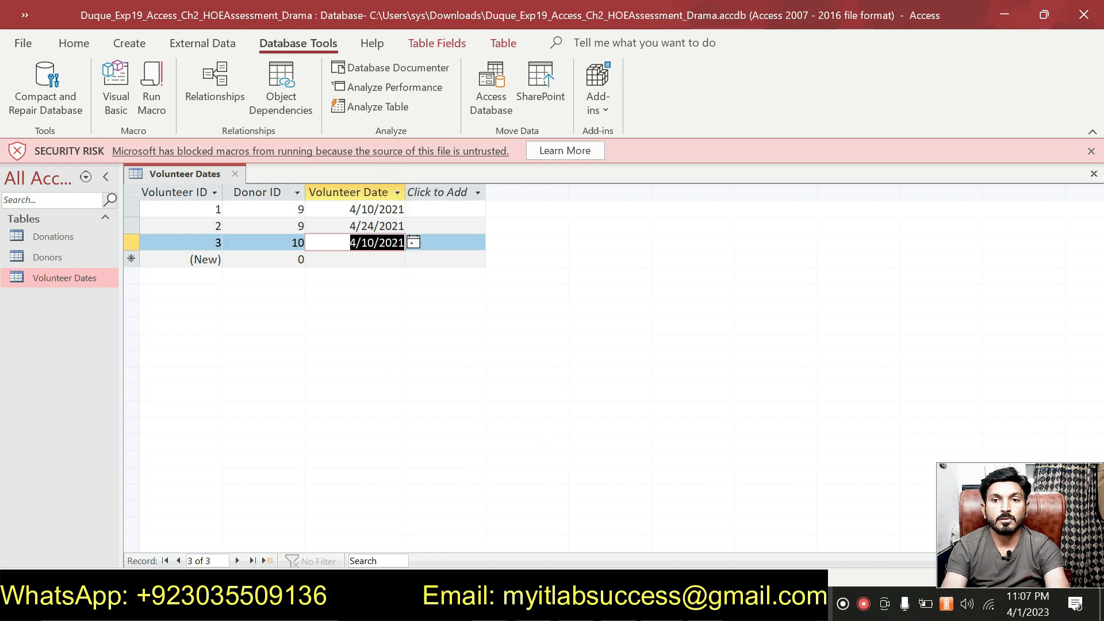
# Add a fourth Volunteer Dates record with Donor ID 10 and the date 4/24/2021 copied from step 8 in Word.
pyautogui.hotkey('alt', 'Tab')
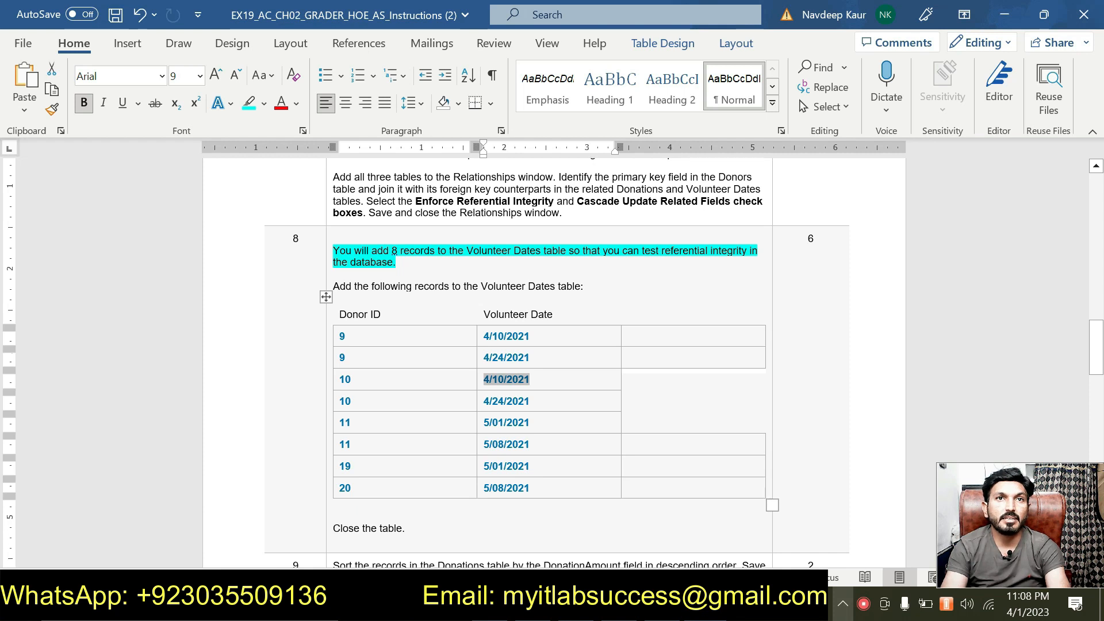
pyautogui.moveTo(484, 398); pyautogui.dragTo(530, 401)
pyautogui.hotkey('ctrl', 'c')
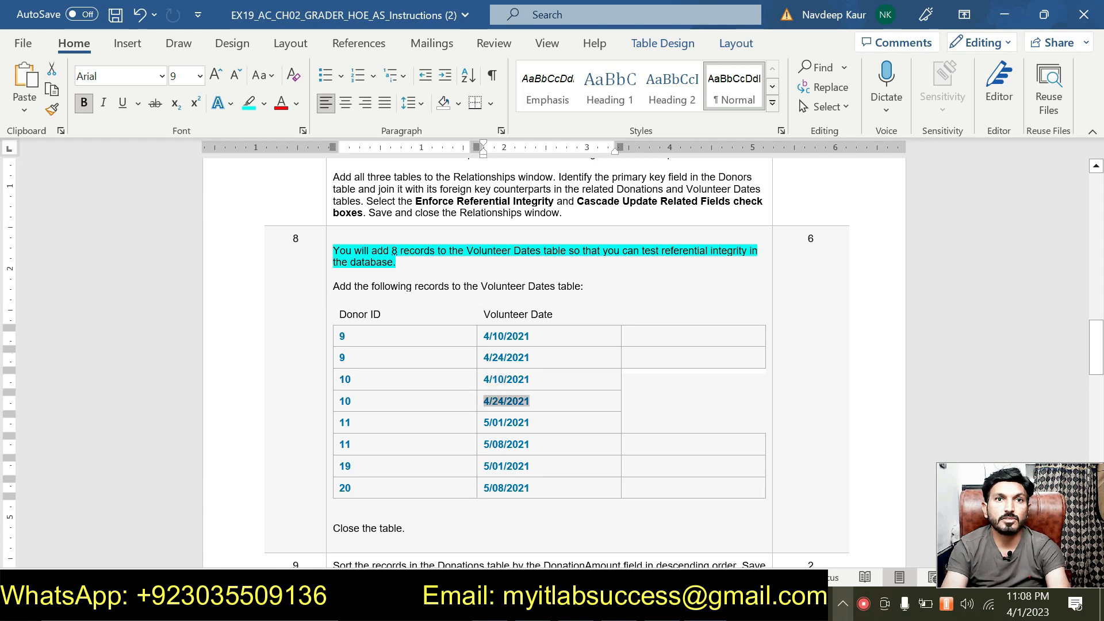
pyautogui.hotkey('alt', 'Tab')
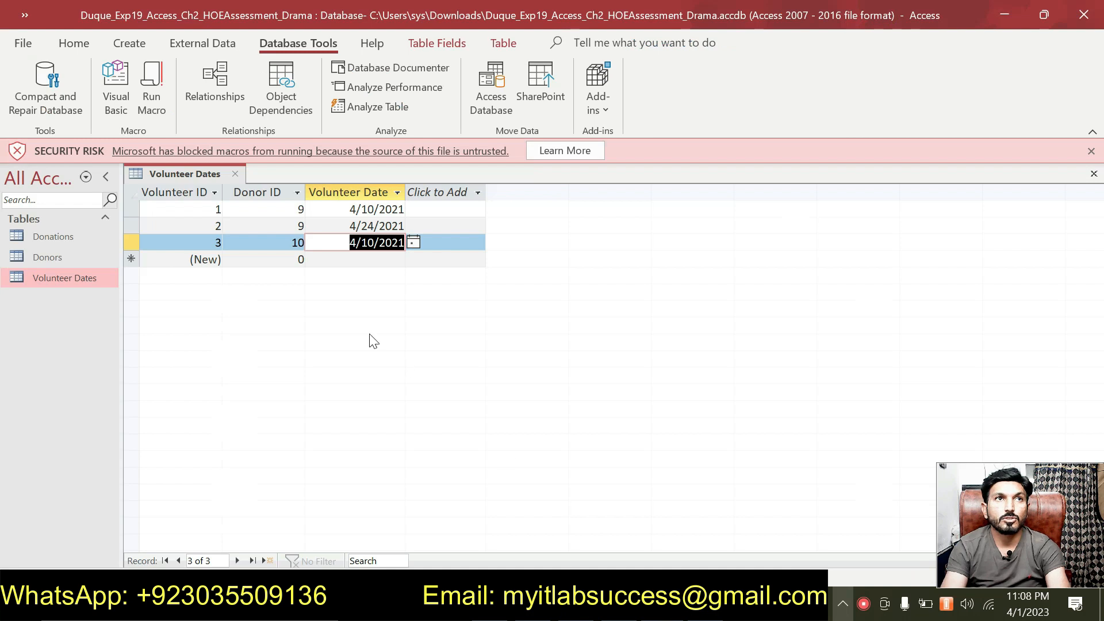
pyautogui.click(300, 260)
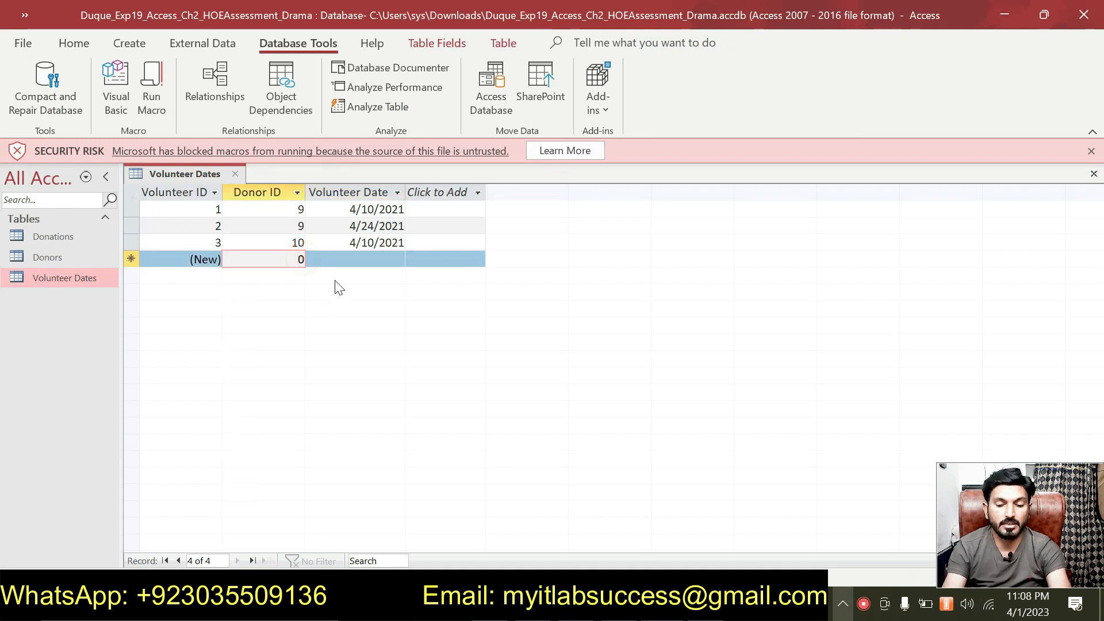
pyautogui.write('10')
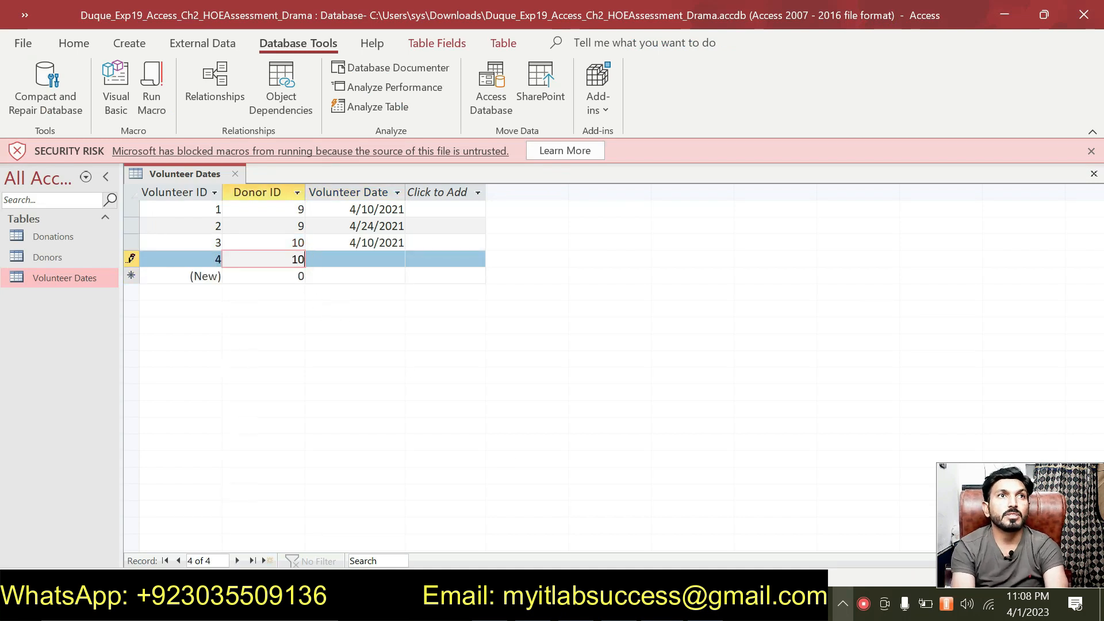
pyautogui.press('Tab')
pyautogui.hotkey('ctrl', 'v')
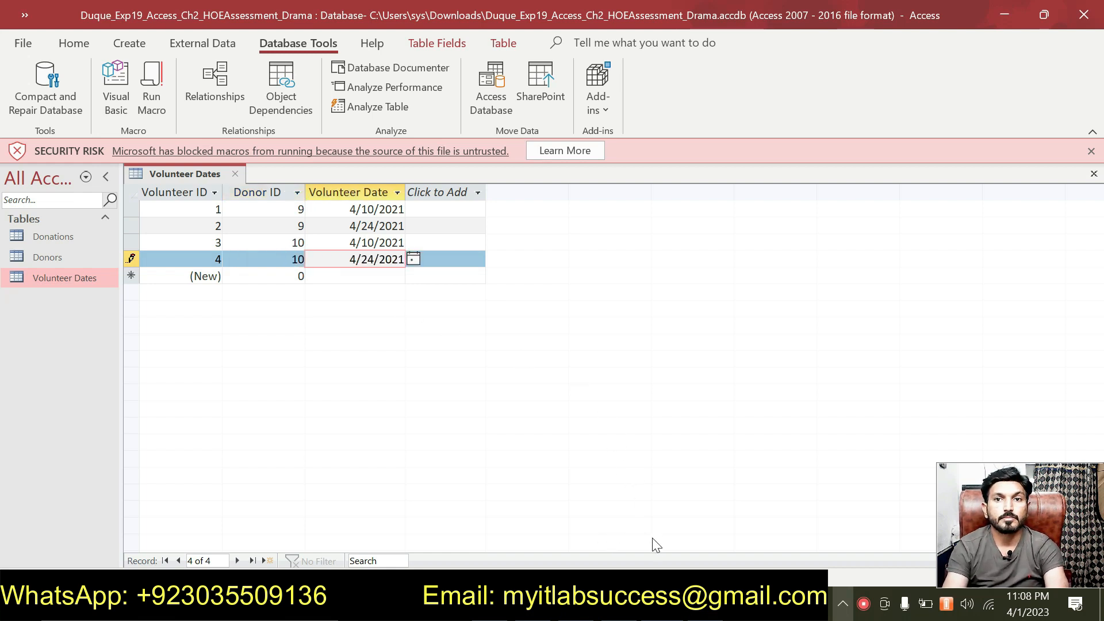
# Add a fifth record with Donor ID 11 and Volunteer Date 5/01/2021, taking the values from the Word instructions.
pyautogui.hotkey('alt', 'Tab')
pyautogui.scroll(-1, 552, 357)
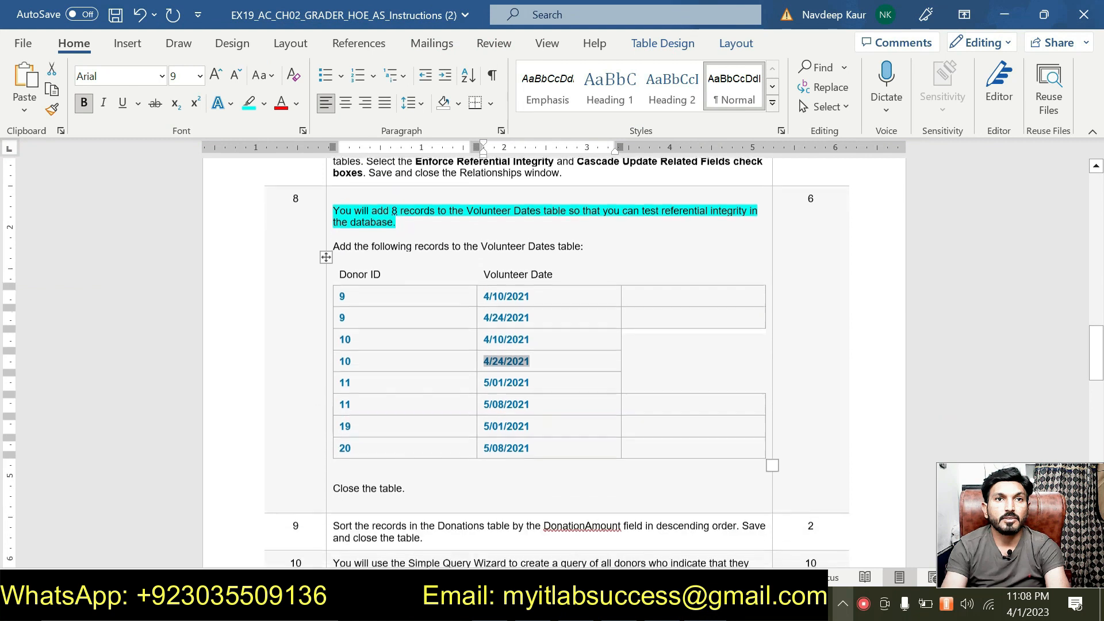
pyautogui.click(359, 384)
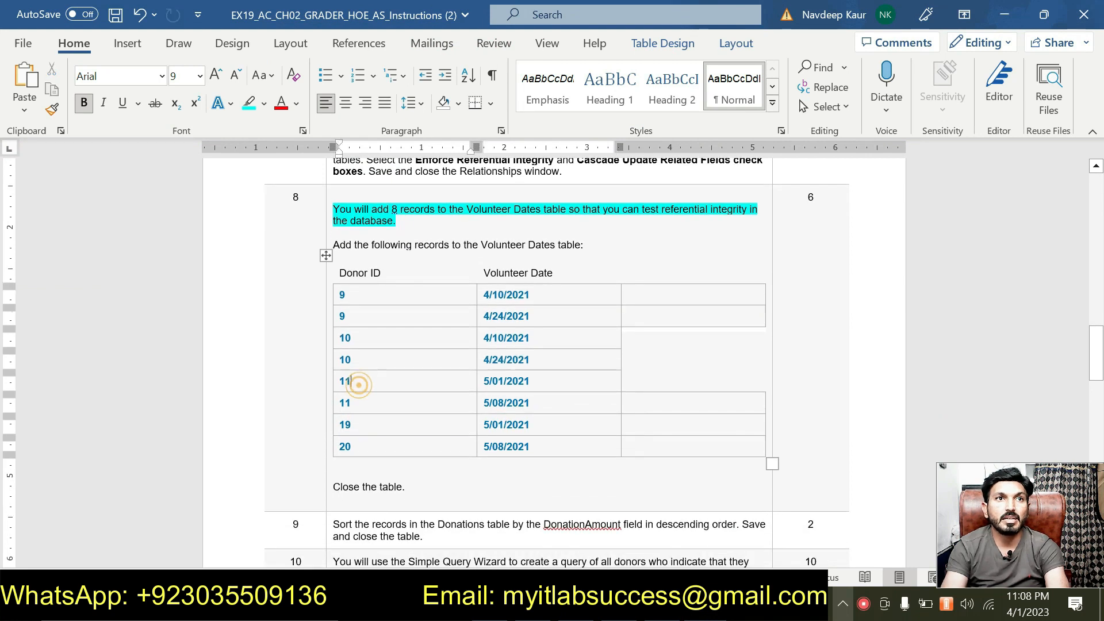
pyautogui.doubleClick(485, 382)
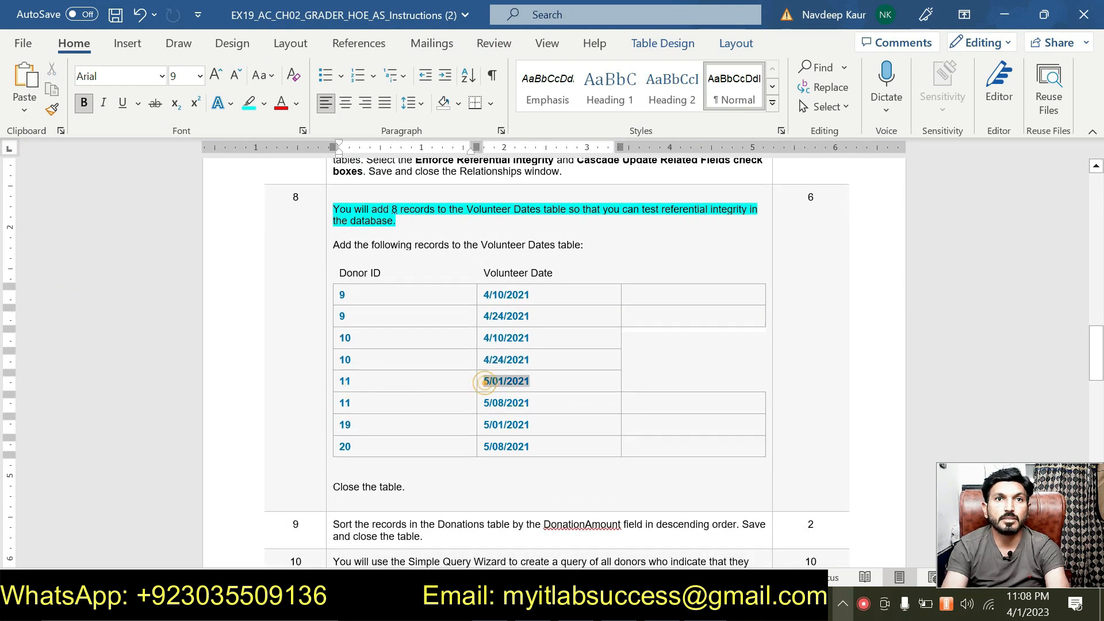
pyautogui.hotkey('alt', 'Tab')
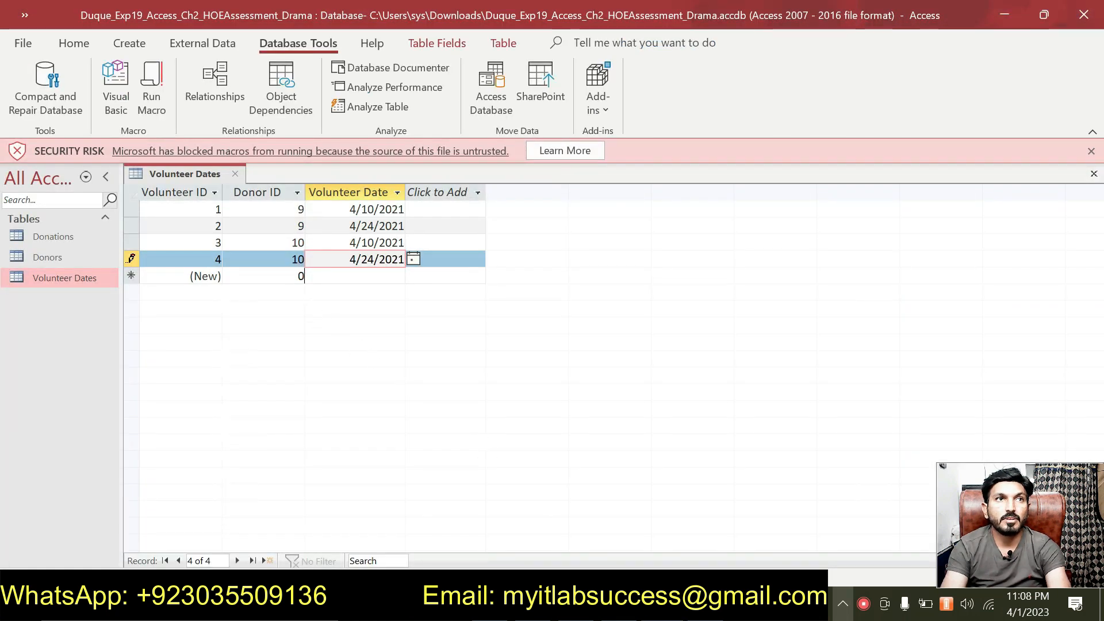
pyautogui.click(301, 276)
pyautogui.press('BackSpace')
pyautogui.write('11')
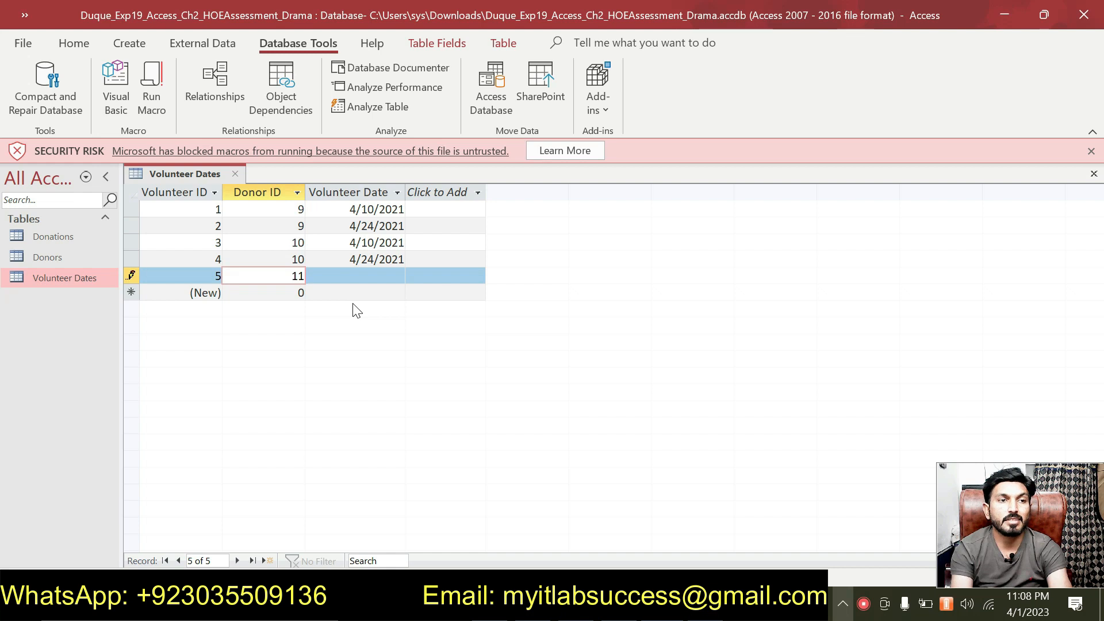
pyautogui.press('Tab')
pyautogui.write('5/01/2021')
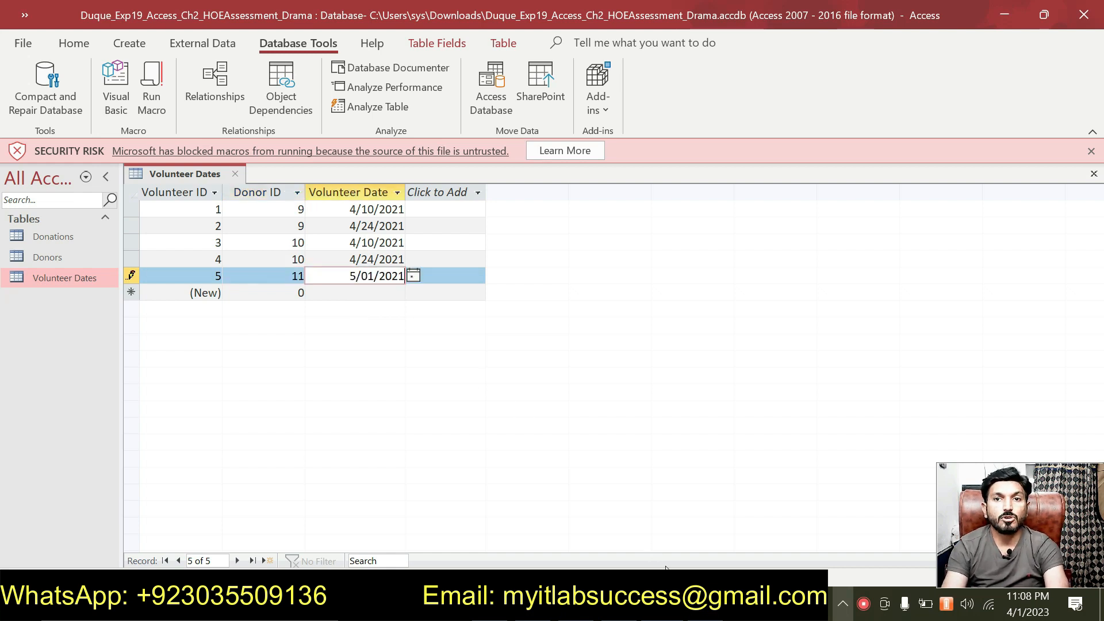
# Add a sixth record with Donor ID 11 and Volunteer Date 5/08/2021 from the list in Word.
pyautogui.hotkey('alt', 'Tab')
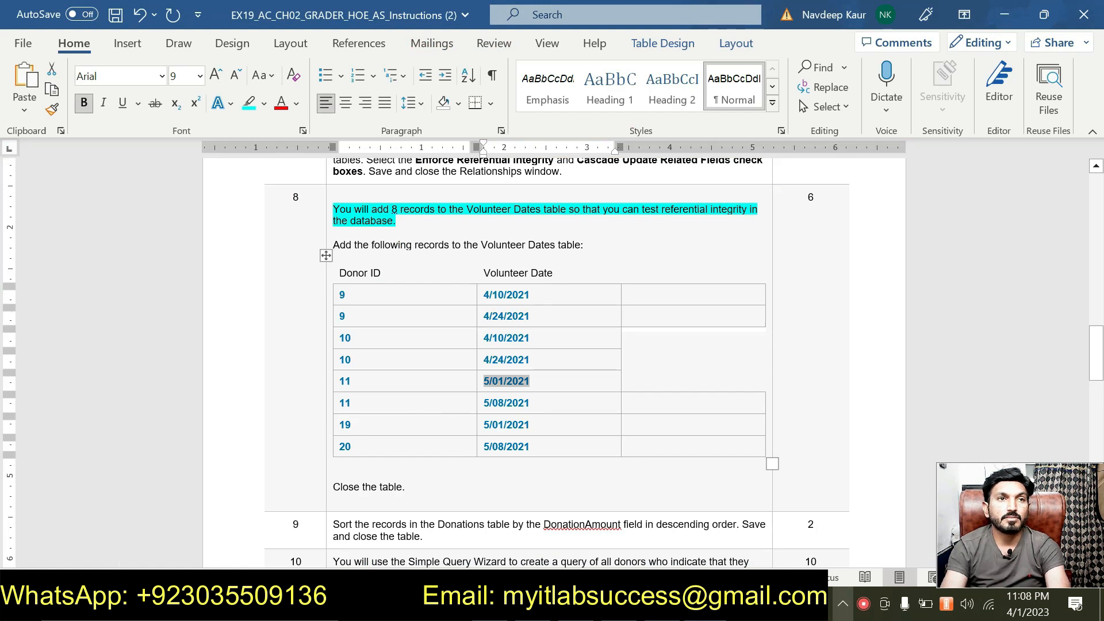
pyautogui.doubleClick(486, 403)
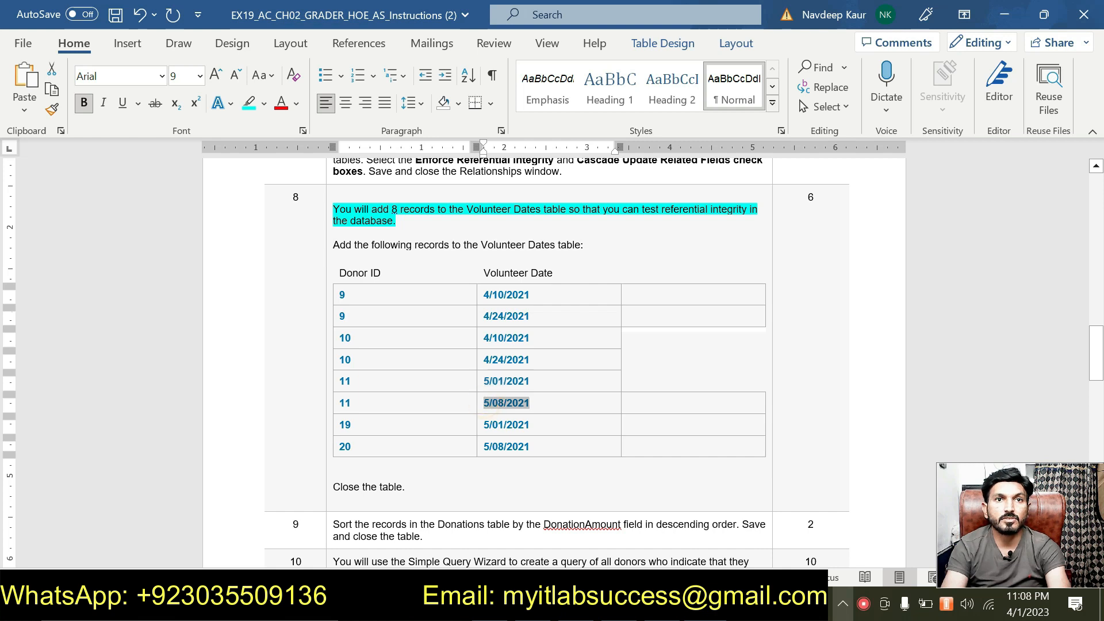
pyautogui.hotkey('alt', 'Tab')
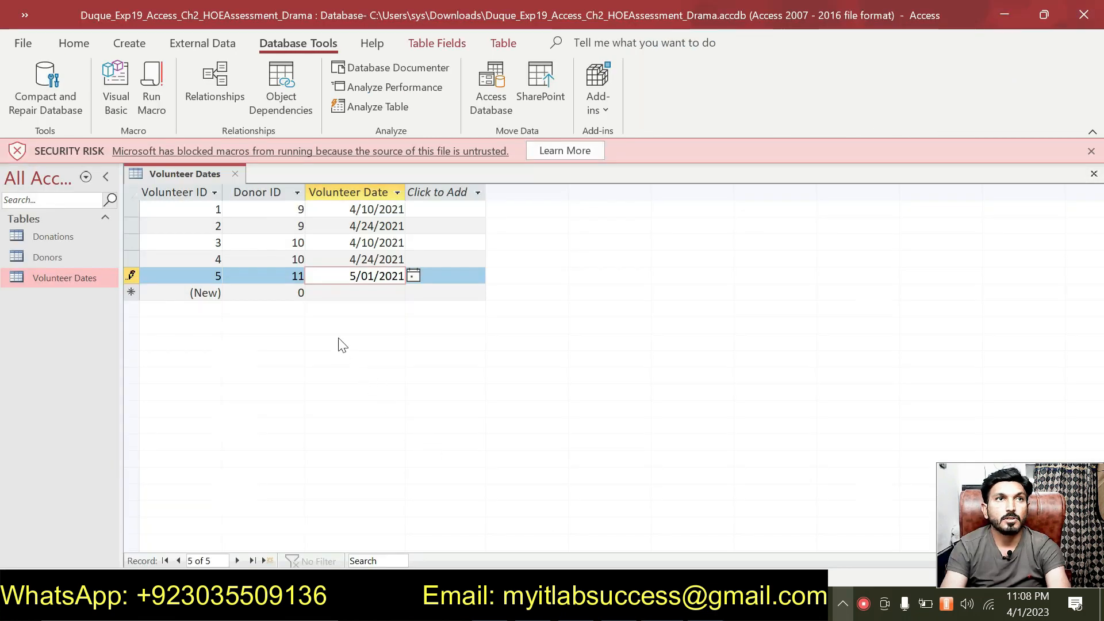
pyautogui.click(304, 293)
pyautogui.click(301, 293)
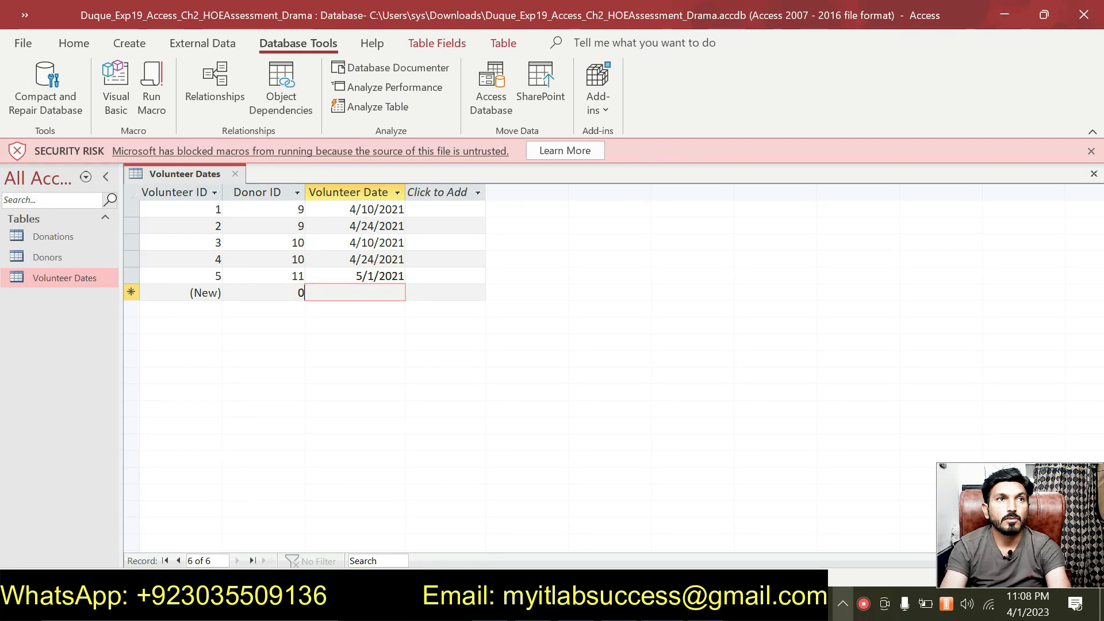
pyautogui.write('11')
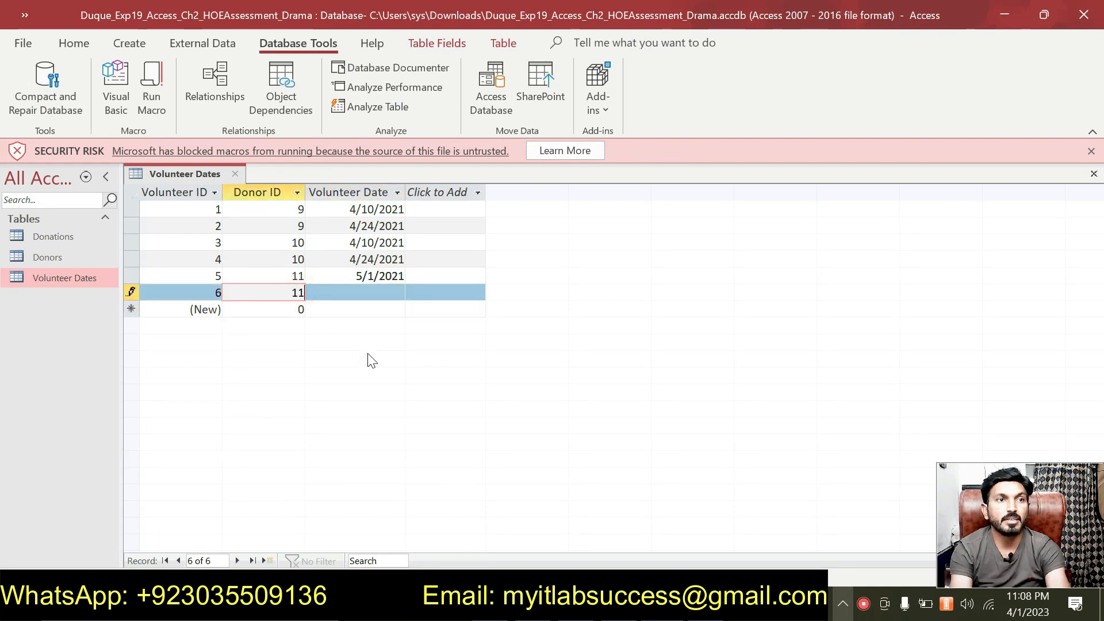
pyautogui.press('Tab')
pyautogui.write('5/08/2021')
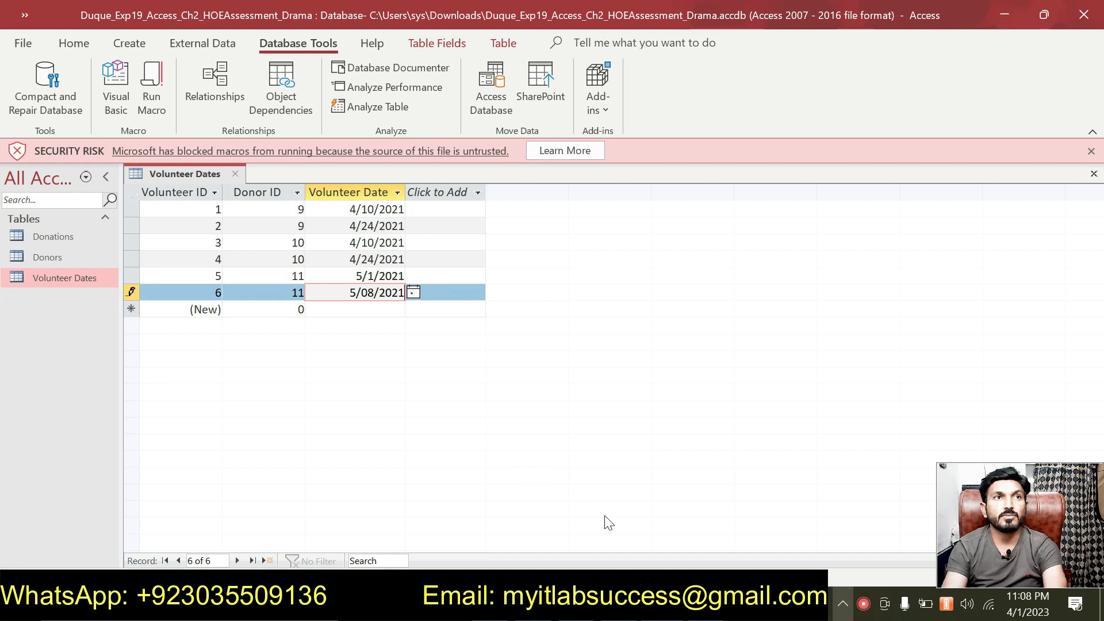
# Add a seventh record with Donor ID 19 and the date 5/01/2021 taken from step 8 in Word.
pyautogui.hotkey('alt', 'Tab')
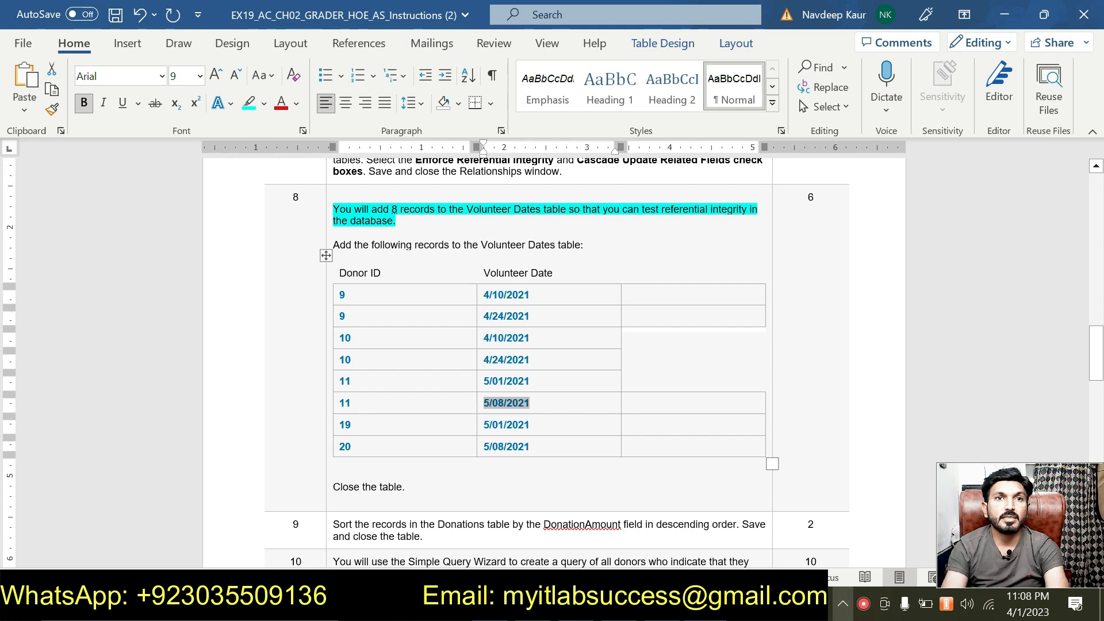
pyautogui.click(486, 425)
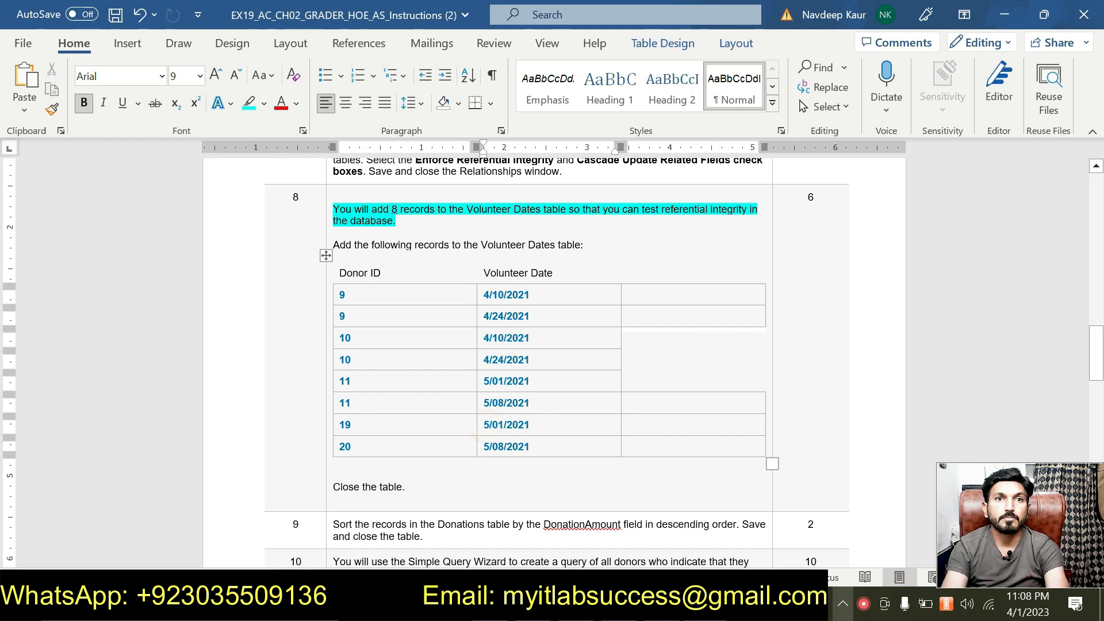
pyautogui.doubleClick(486, 425)
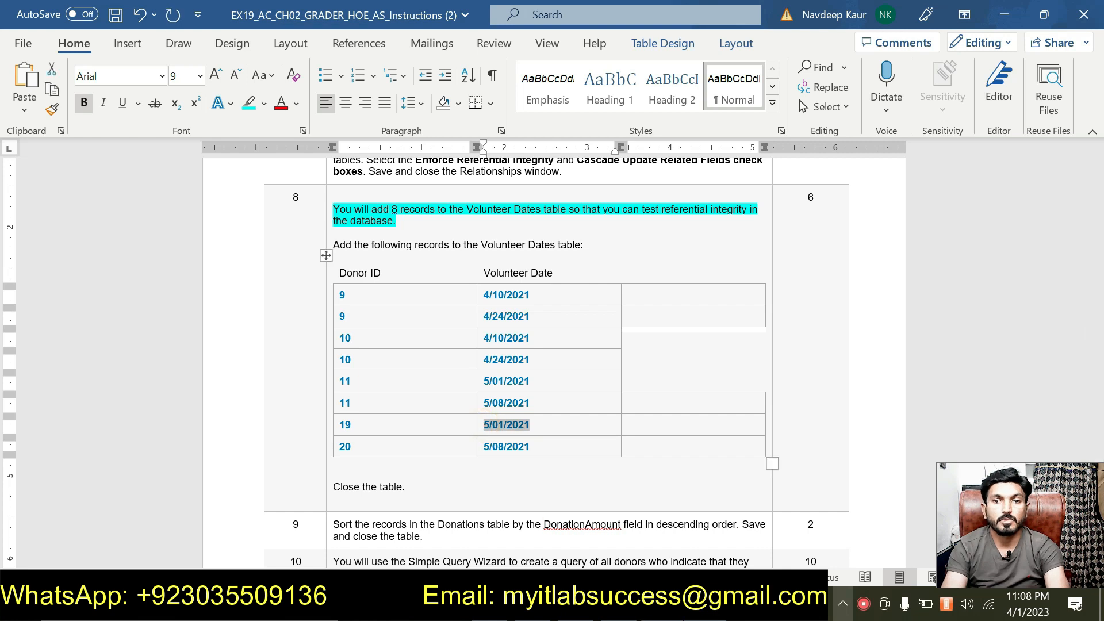
pyautogui.hotkey('alt', 'Tab')
pyautogui.click(301, 310)
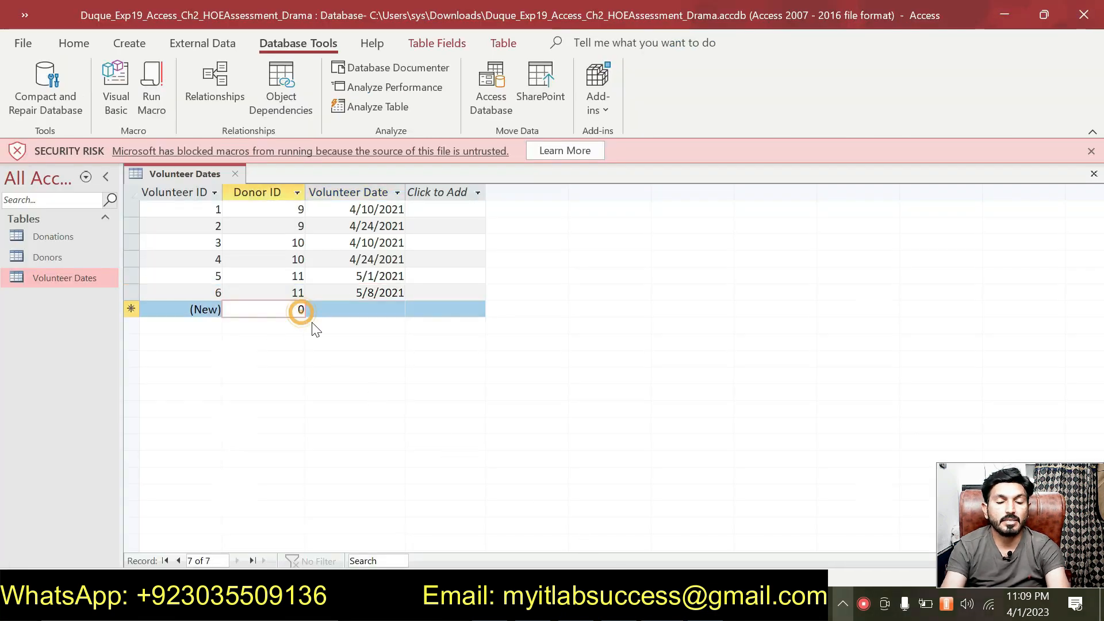
pyautogui.write('19')
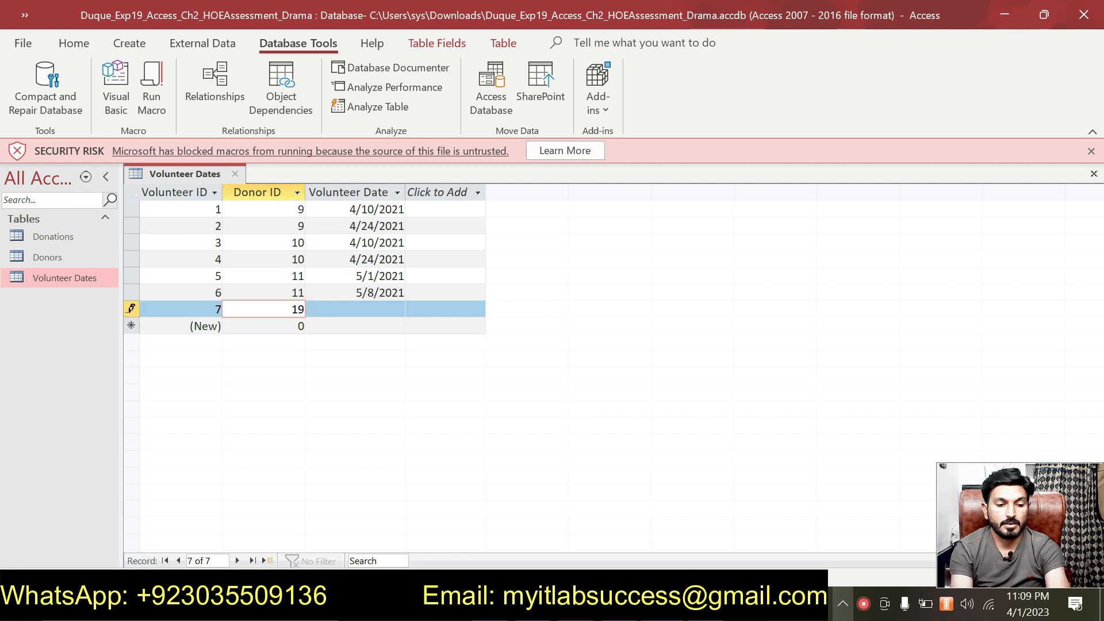
pyautogui.press('Tab')
pyautogui.write('5/01/2021')
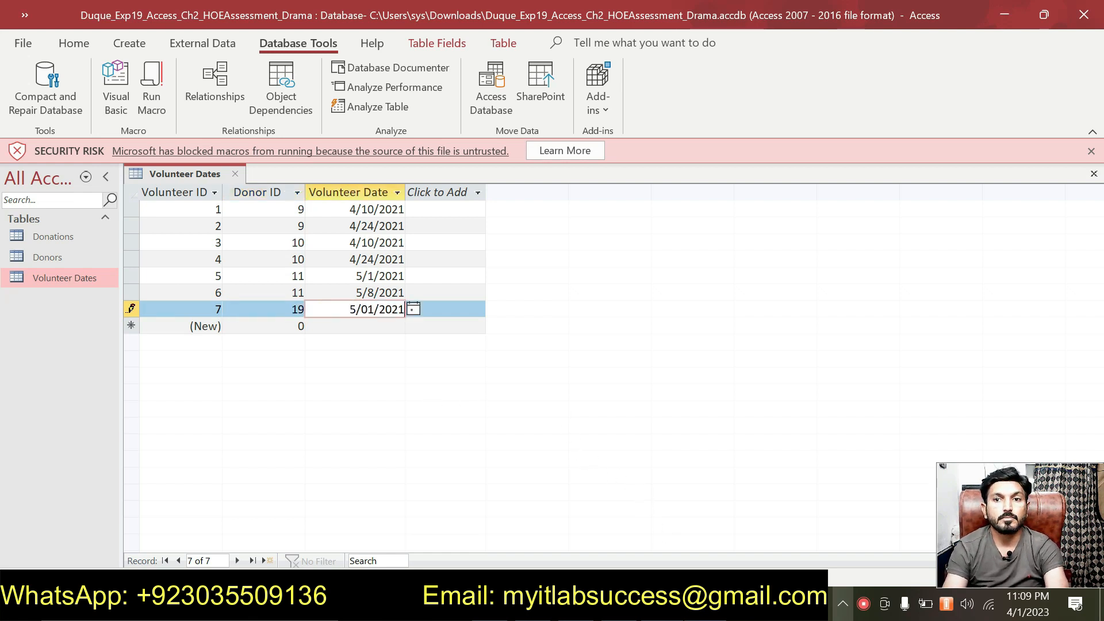
# Add the eighth record with Donor ID 20 and the date 5/08/2021 copied from the Word instructions.
pyautogui.hotkey('alt', 'Tab')
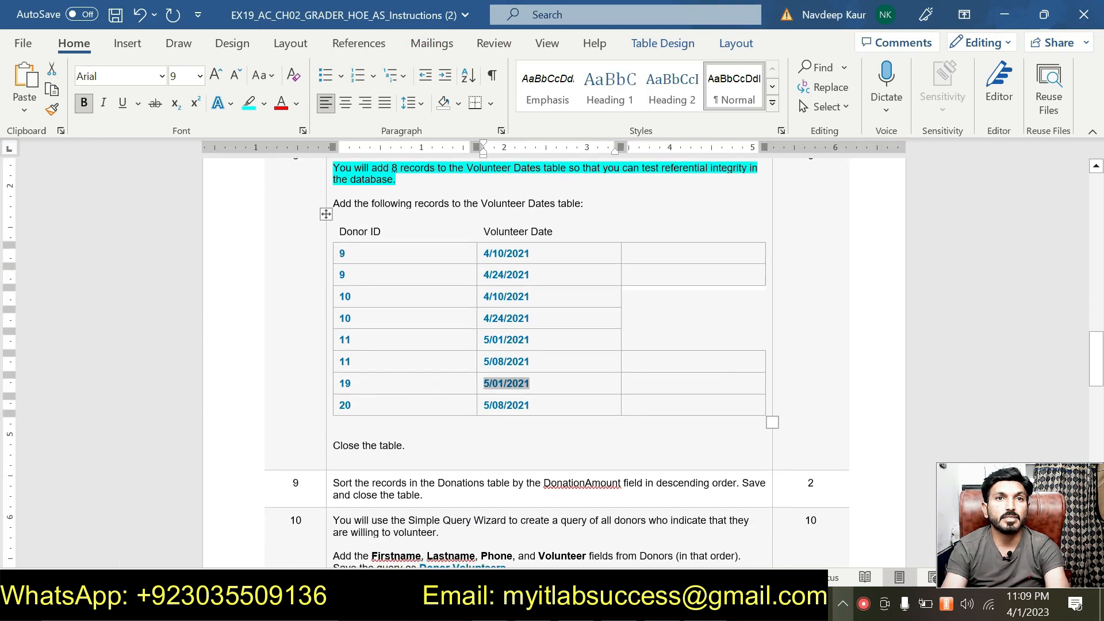
pyautogui.moveTo(519, 406); pyautogui.dragTo(483, 409)
pyautogui.hotkey('ctrl', 'c')
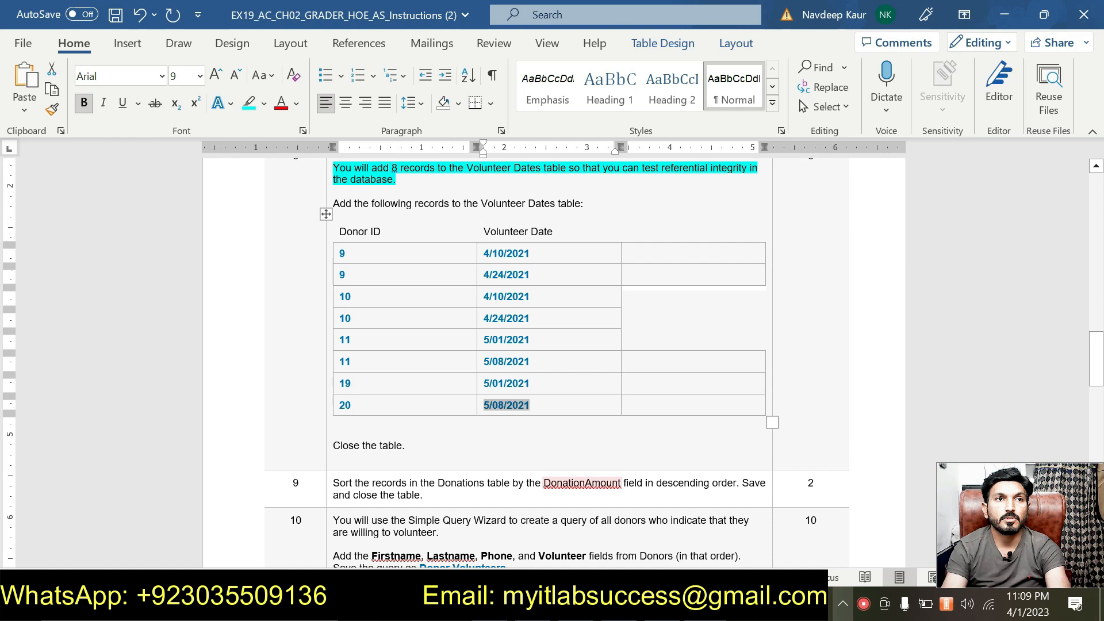
pyautogui.hotkey('alt', 'Tab')
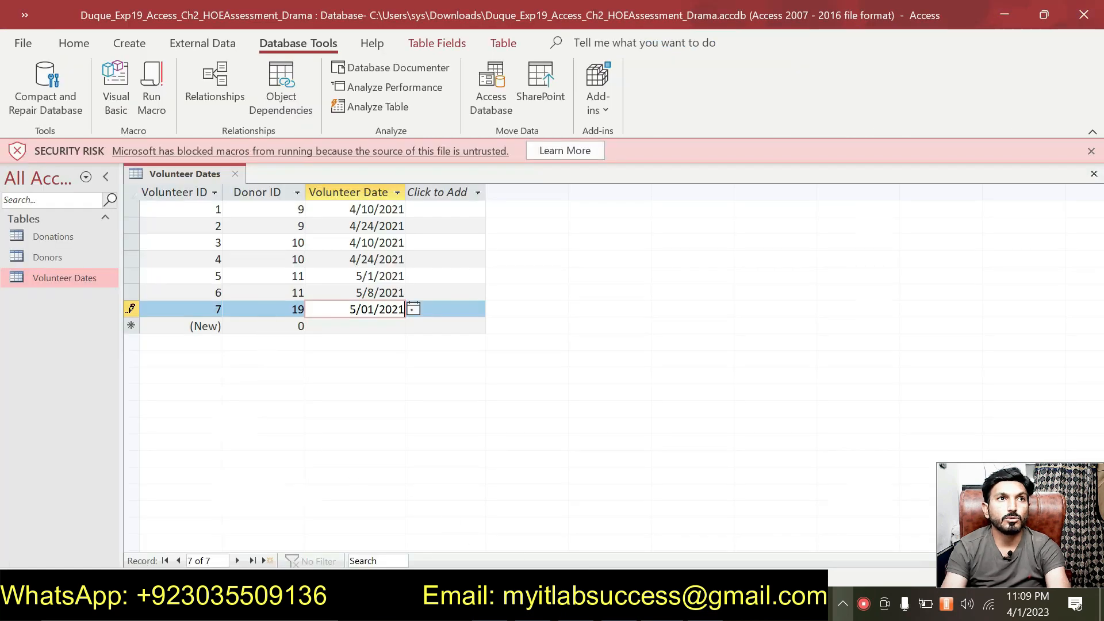
pyautogui.click(300, 326)
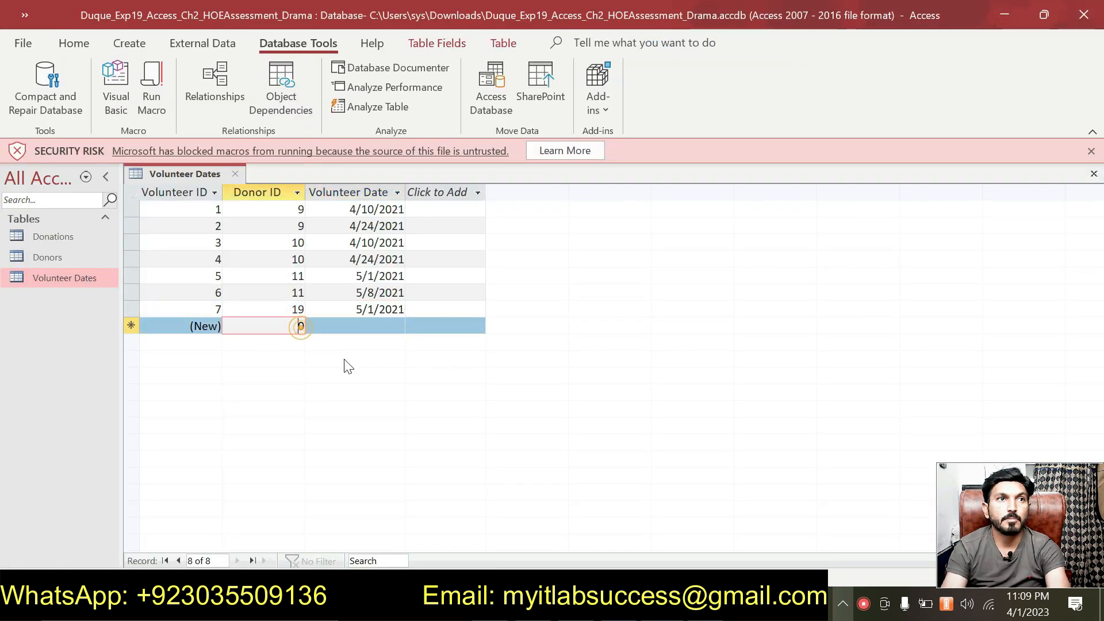
pyautogui.write('20')
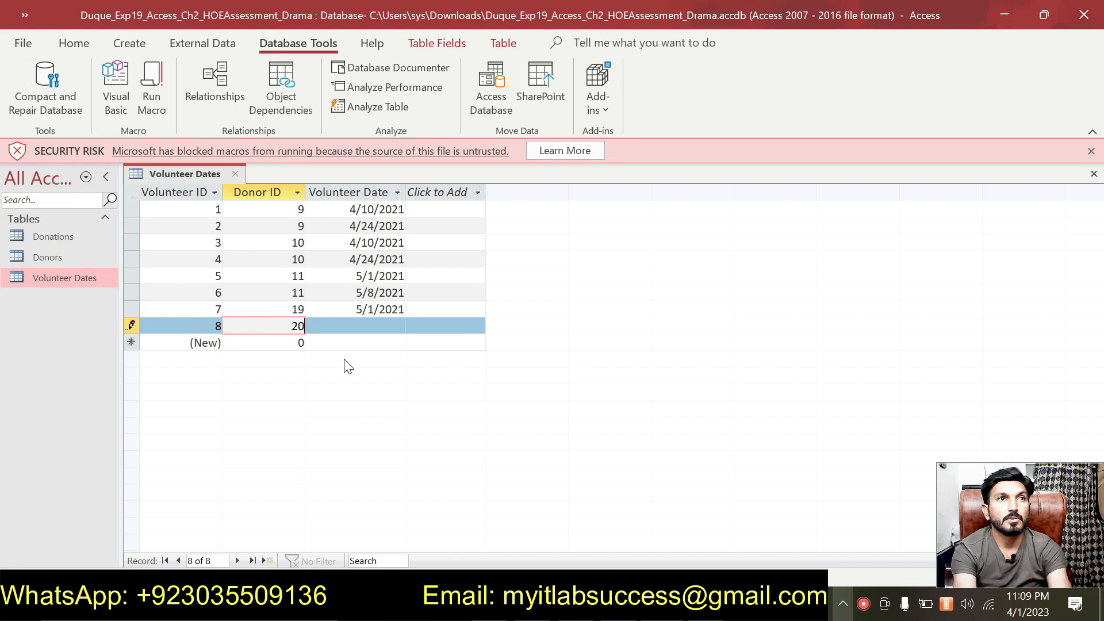
pyautogui.press('Tab')
pyautogui.hotkey('ctrl', 'v')
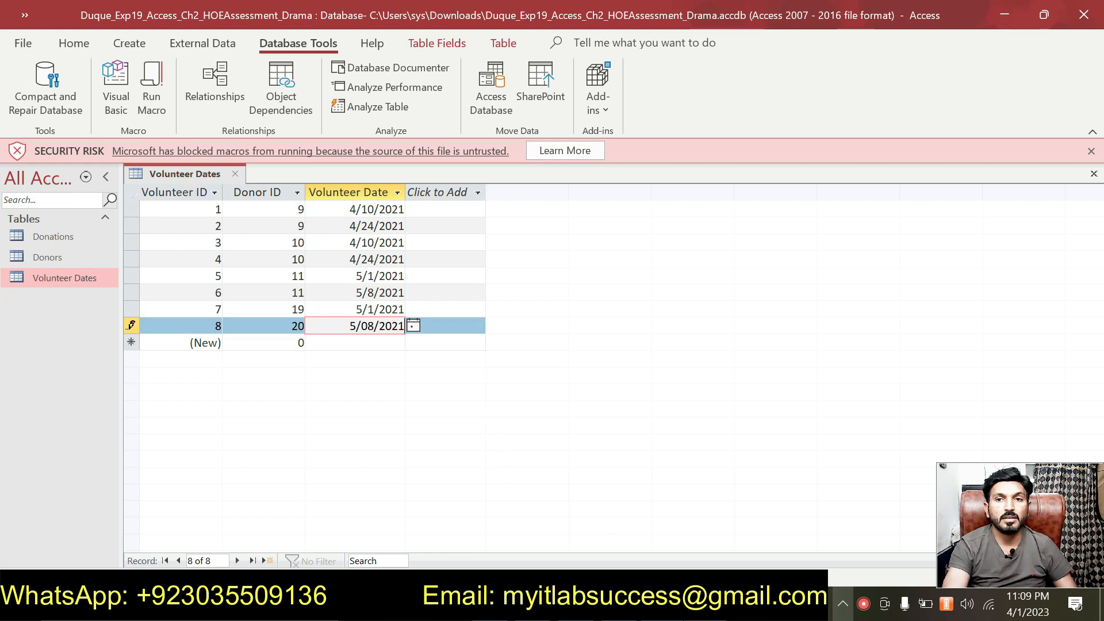
# Close the Volunteer Dates table in Access, saving its layout changes, and return to the instructions in Word.
pyautogui.hotkey('alt', 'Tab')
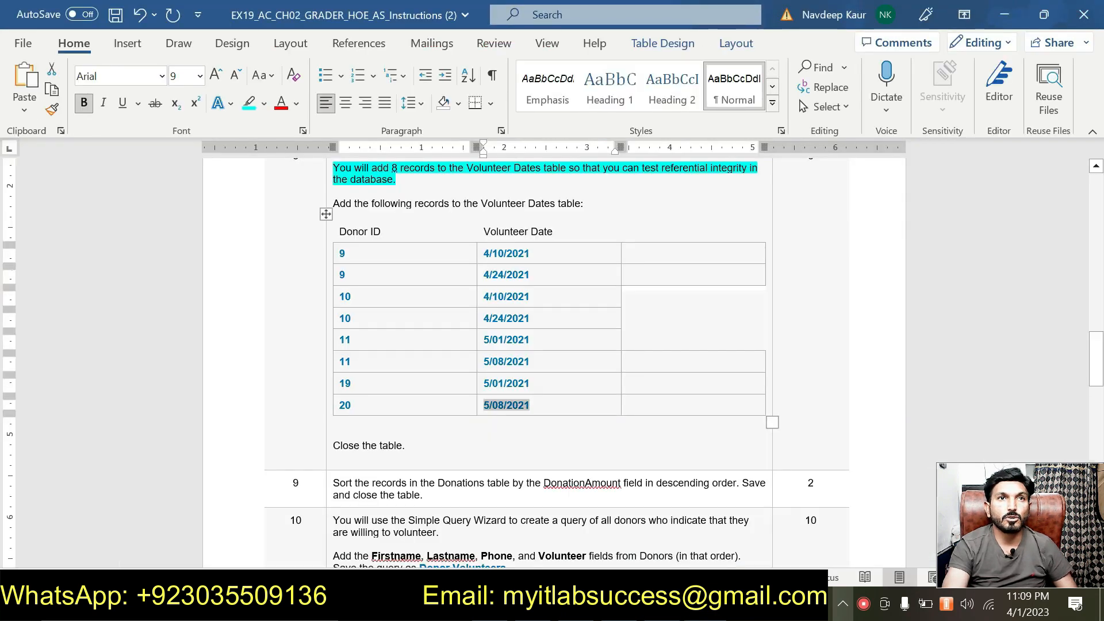
pyautogui.hotkey('alt', 'Tab')
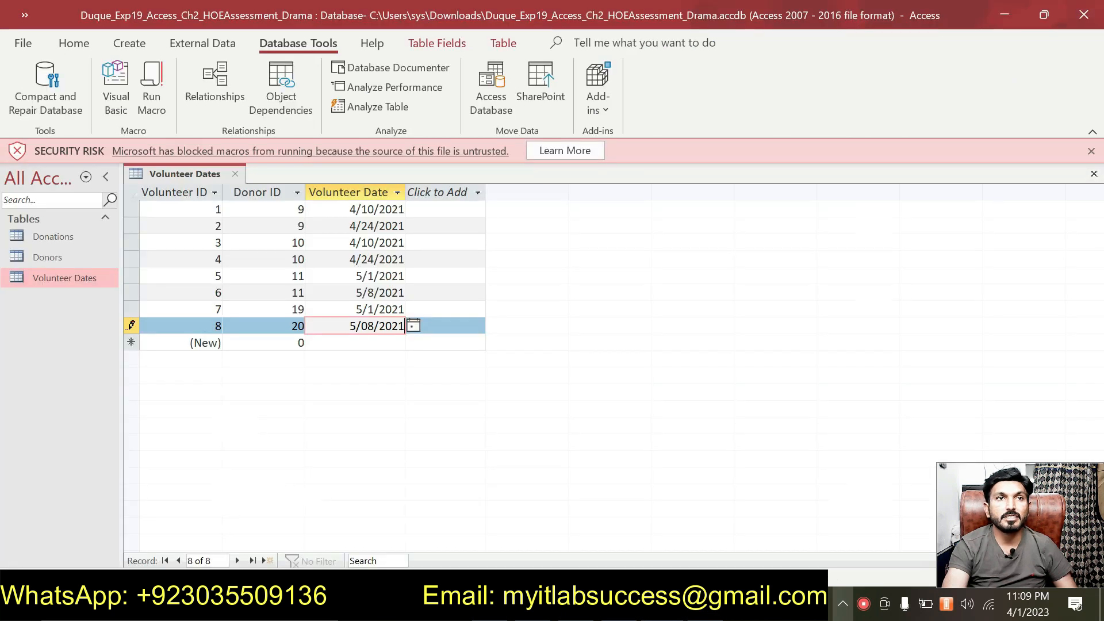
pyautogui.rightClick(181, 172)
pyautogui.click(218, 208)
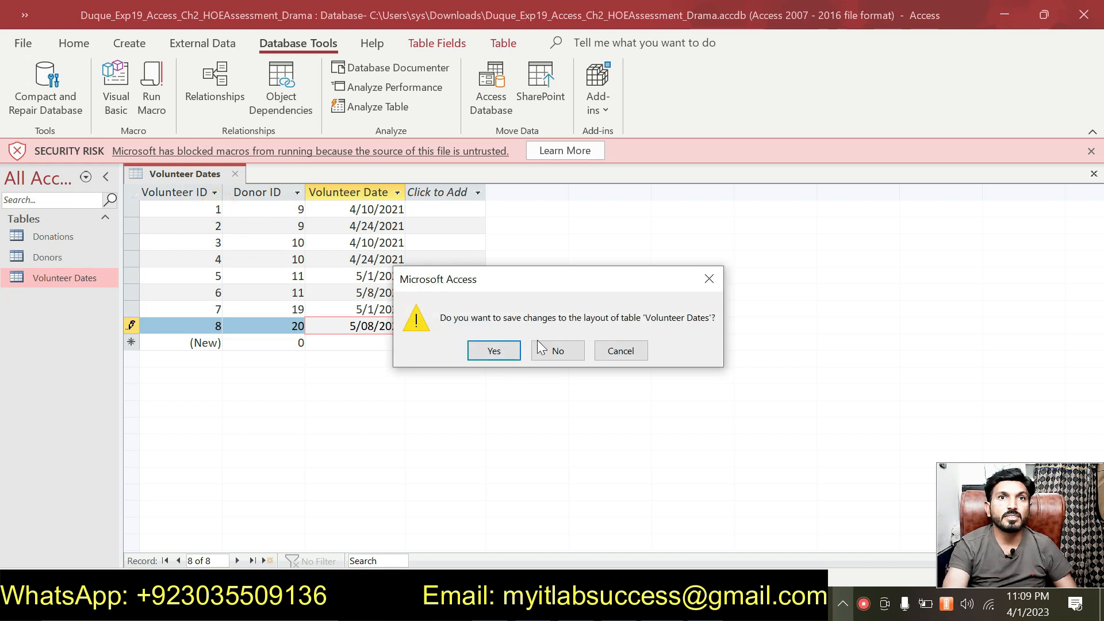
pyautogui.click(502, 352)
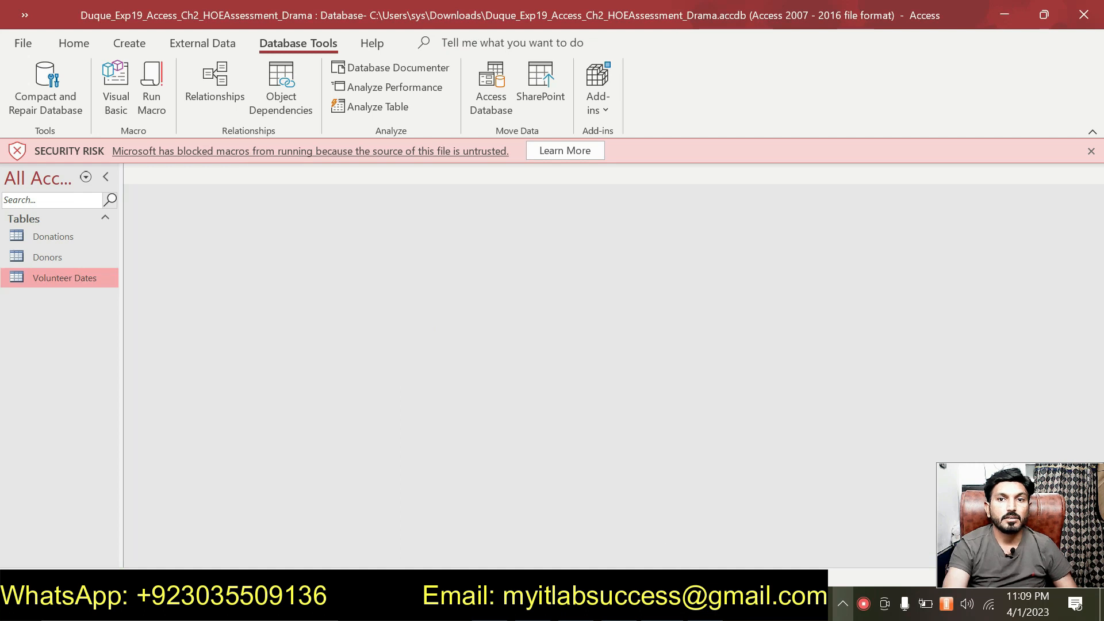
pyautogui.hotkey('alt', 'Tab')
pyautogui.scroll(2, 472, 366)
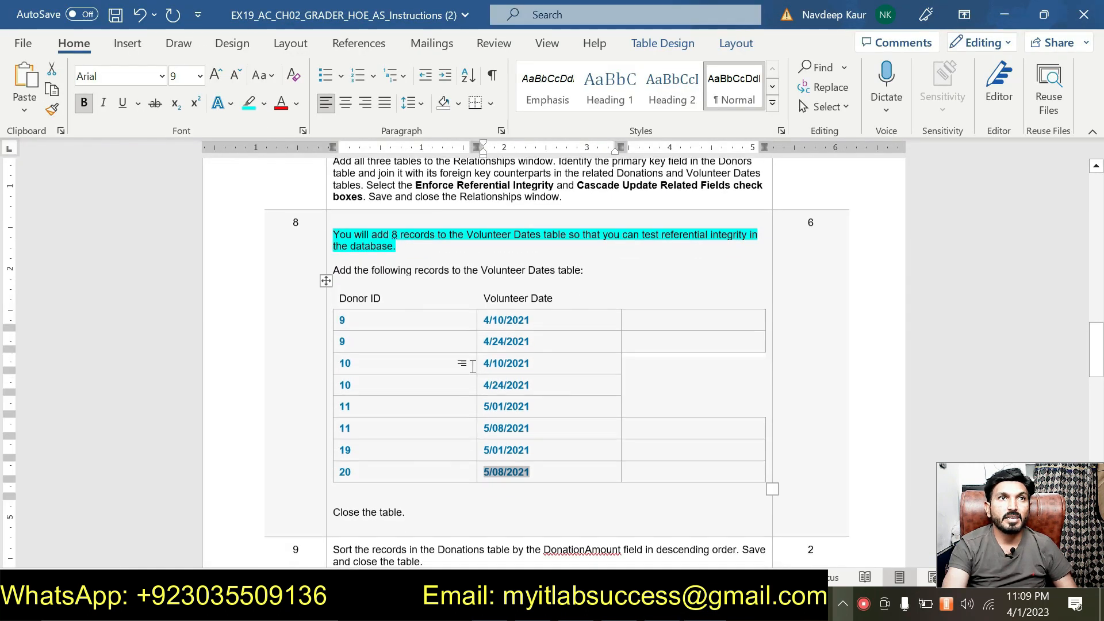
# Remove the highlight from the step 8 introduction and highlight the step 9 sorting instruction in turquoise.
pyautogui.moveTo(410, 266); pyautogui.dragTo(333, 252)
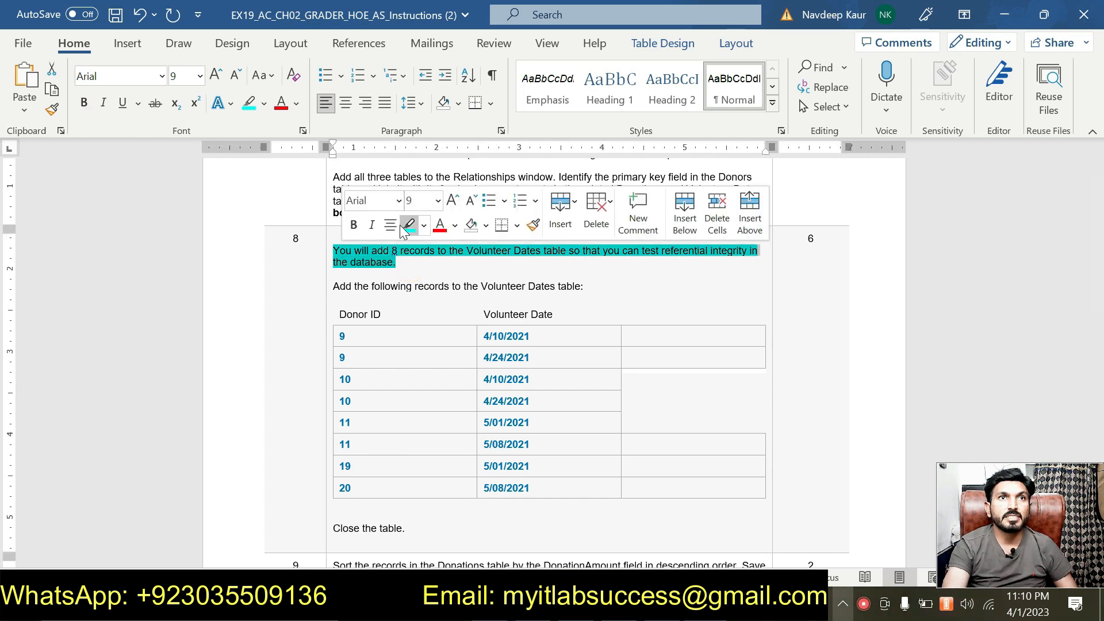
pyautogui.click(402, 222)
pyautogui.scroll(-5, 475, 363)
pyautogui.scroll(-3, 478, 360)
pyautogui.scroll(1, 479, 361)
pyautogui.moveTo(434, 287); pyautogui.dragTo(333, 276)
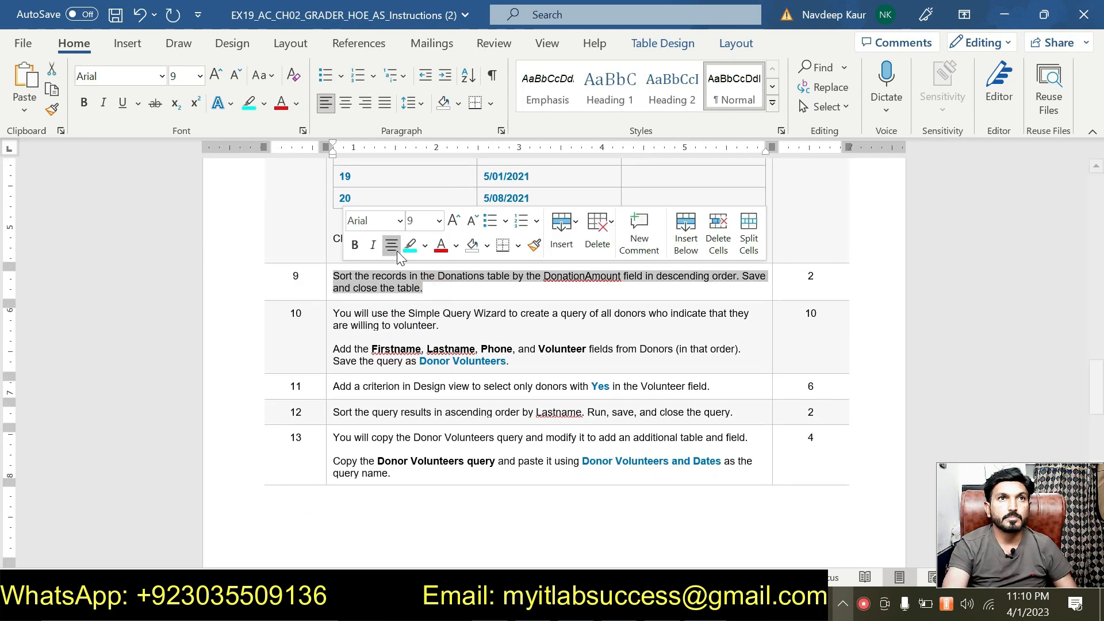
pyautogui.click(410, 246)
pyautogui.click(423, 290)
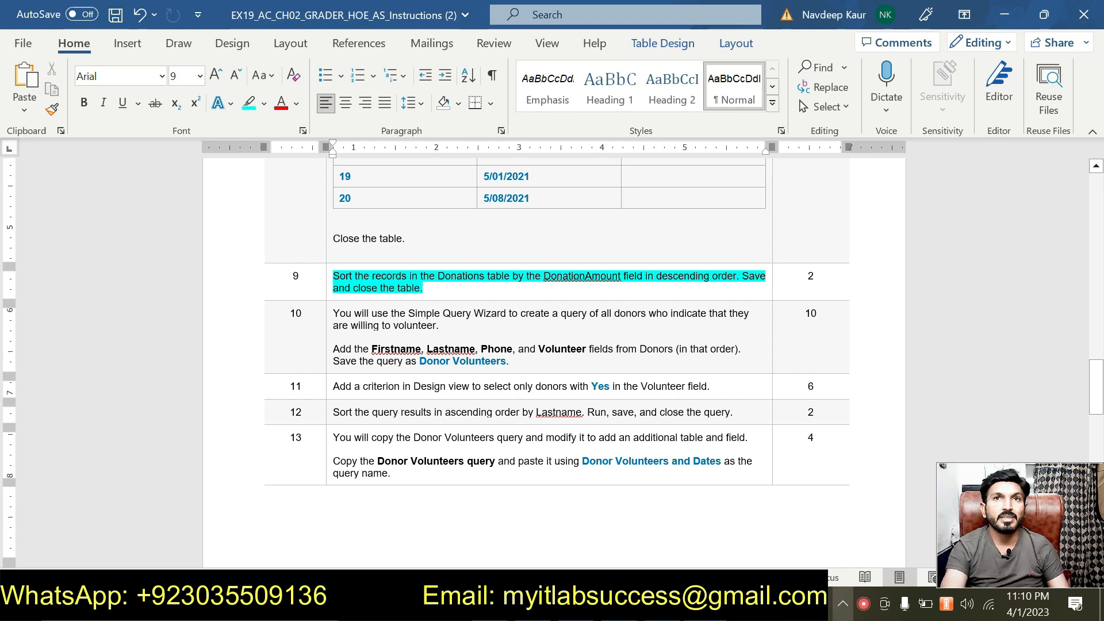
# Switch to Access, open the Donations table and widen the DonationAmount and DonationDate columns to fit their headings.
pyautogui.hotkey('alt', 'Tab')
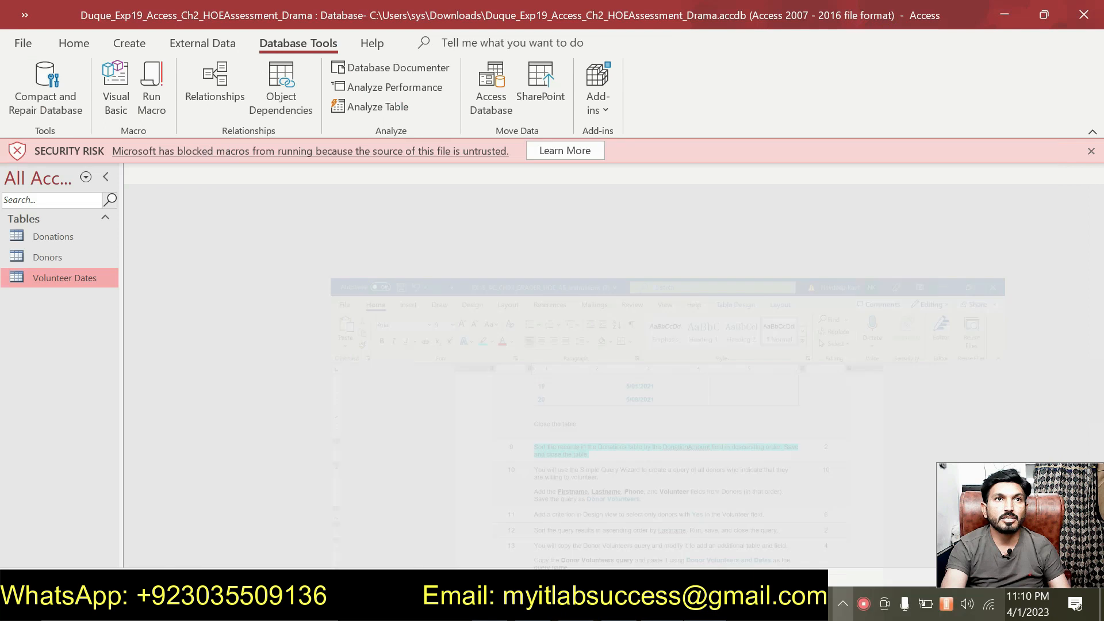
pyautogui.doubleClick(75, 237)
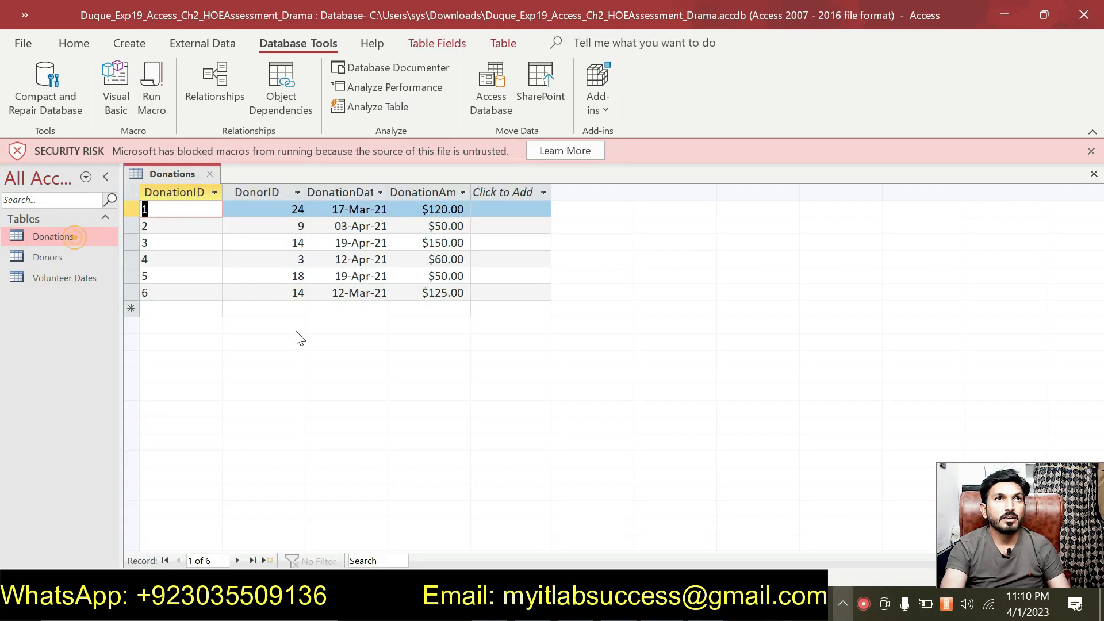
pyautogui.doubleClick(470, 190)
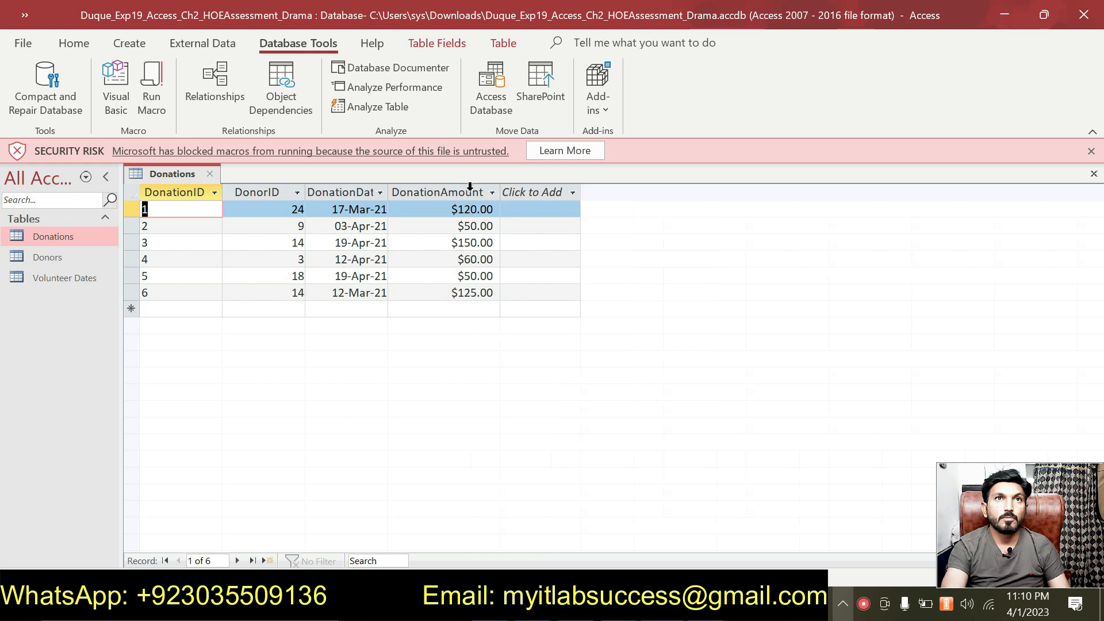
pyautogui.doubleClick(388, 191)
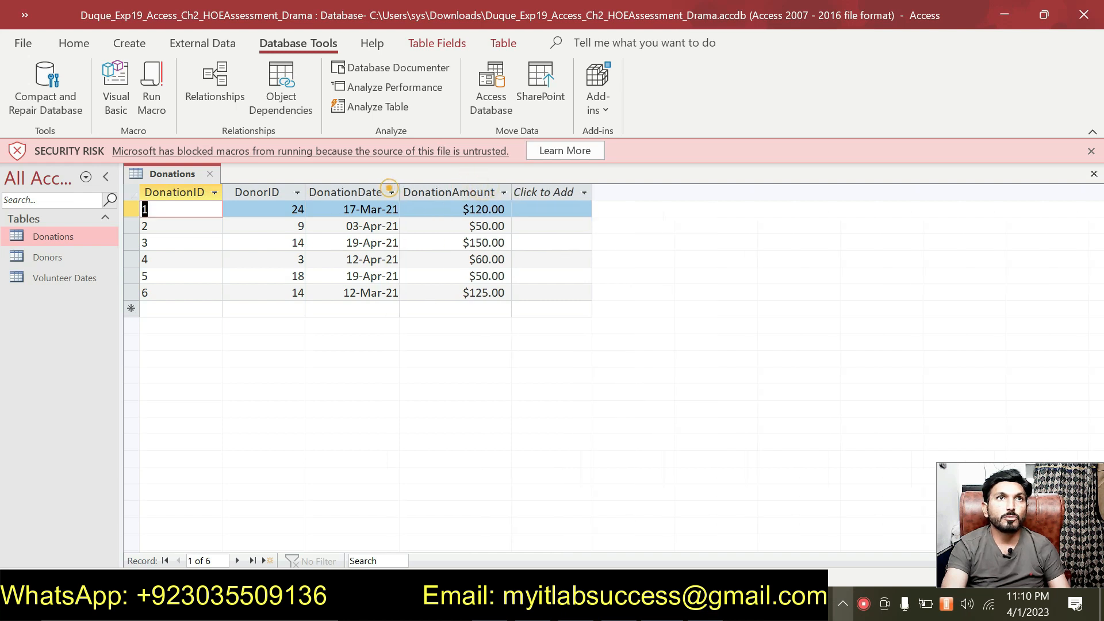
# Recheck step 9 in Word, and sort the Donations records in Access by DonationAmount in descending order.
pyautogui.click(611, 605)
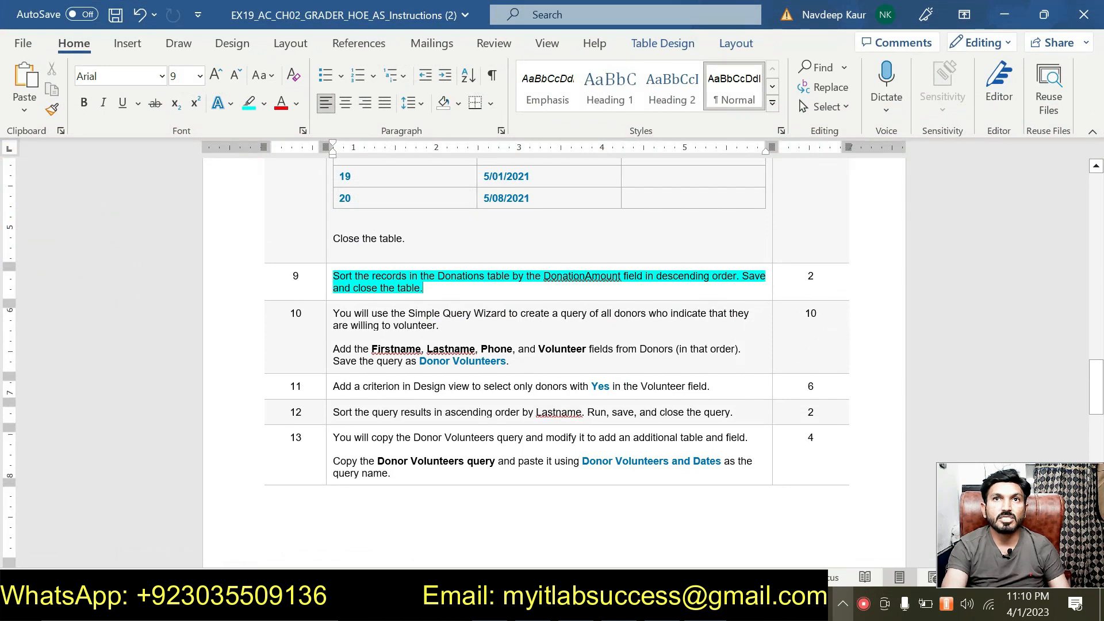
pyautogui.click(581, 605)
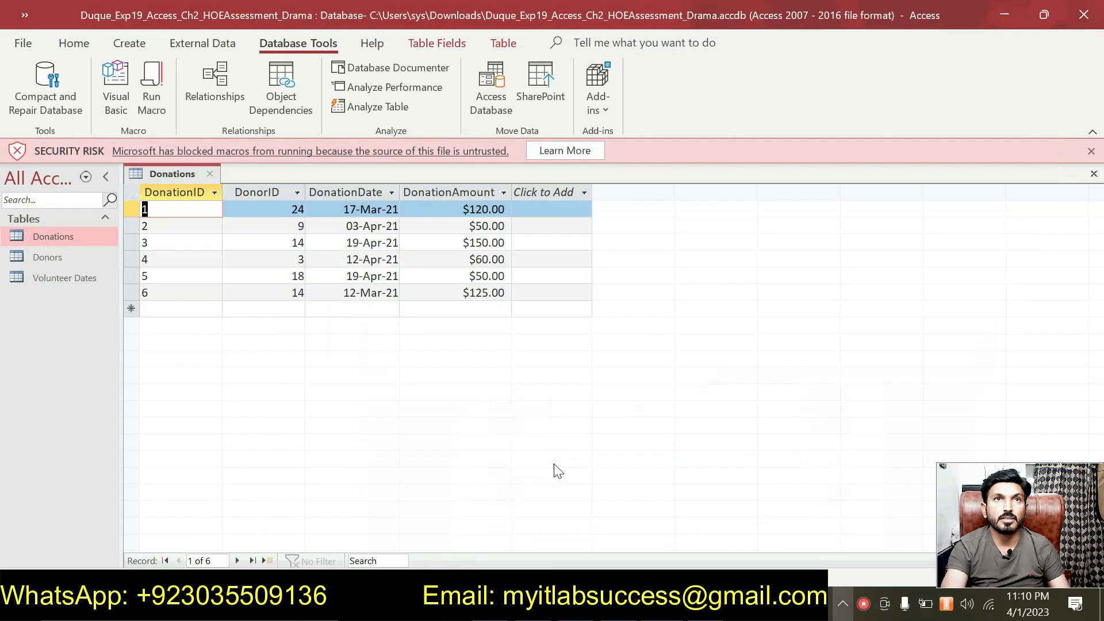
pyautogui.click(451, 197)
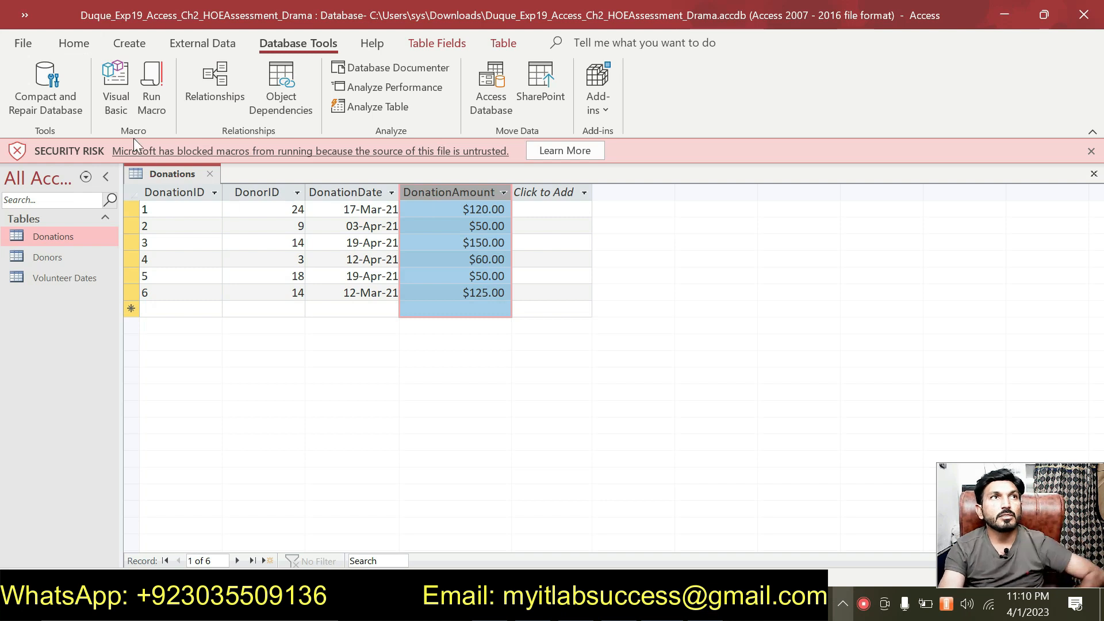
pyautogui.click(80, 42)
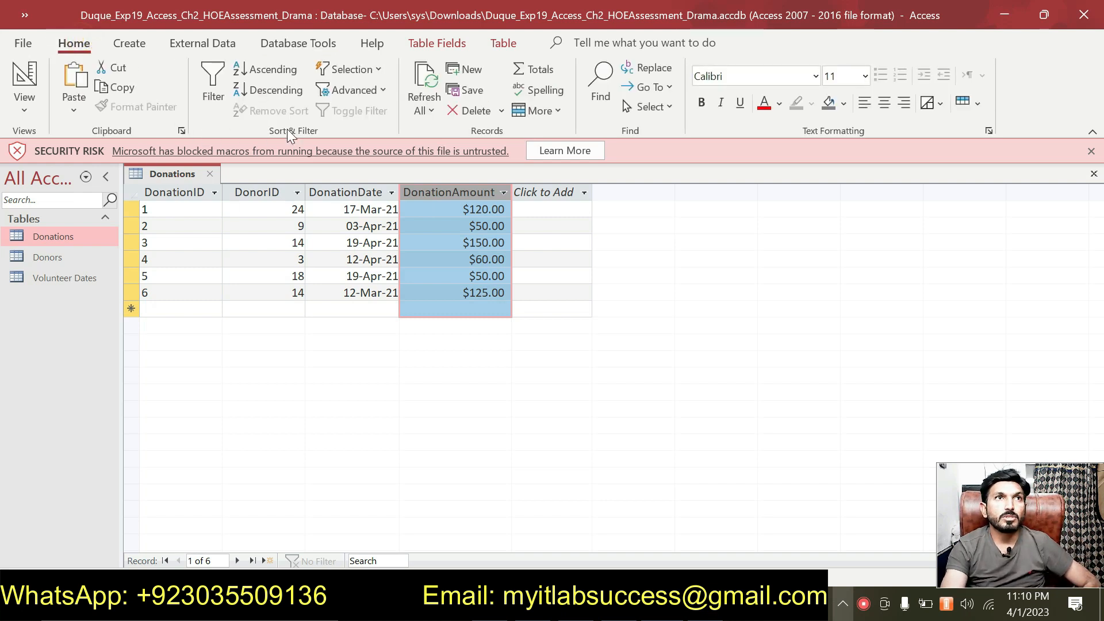
pyautogui.click(277, 91)
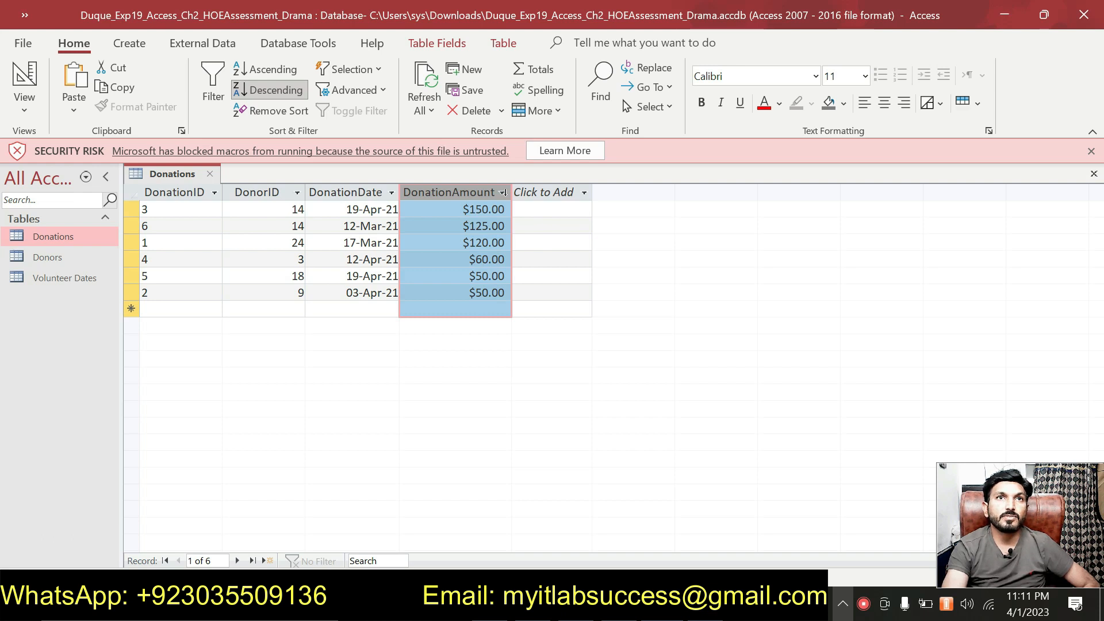
# Check the rest of step 9 in Word, and save and close the Donations table in Access.
pyautogui.hotkey('alt', 'Tab')
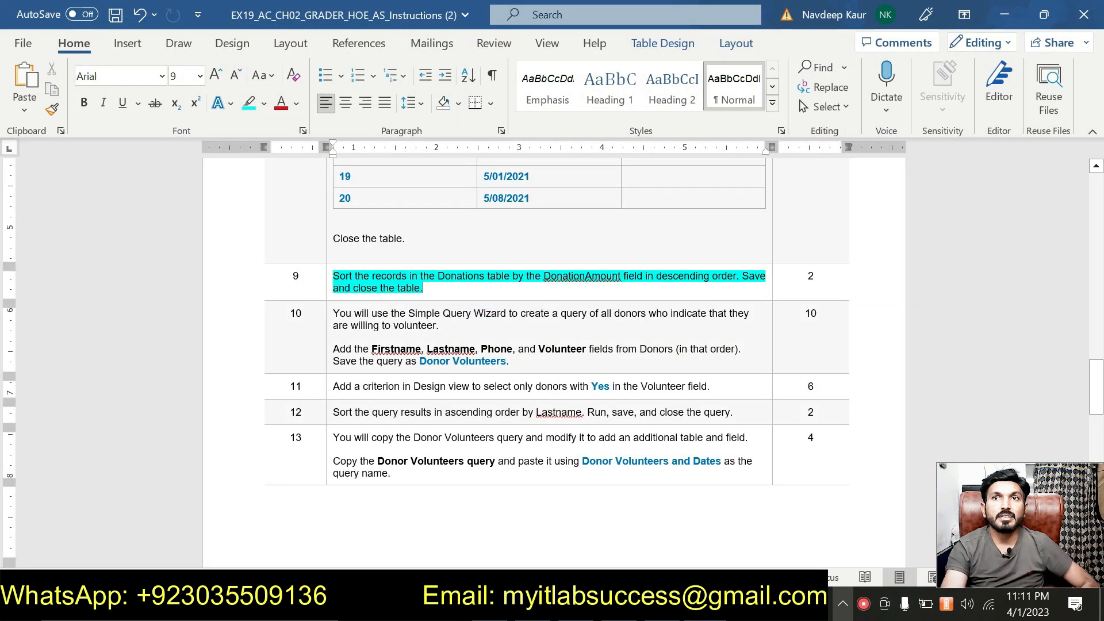
pyautogui.hotkey('alt', 'Tab')
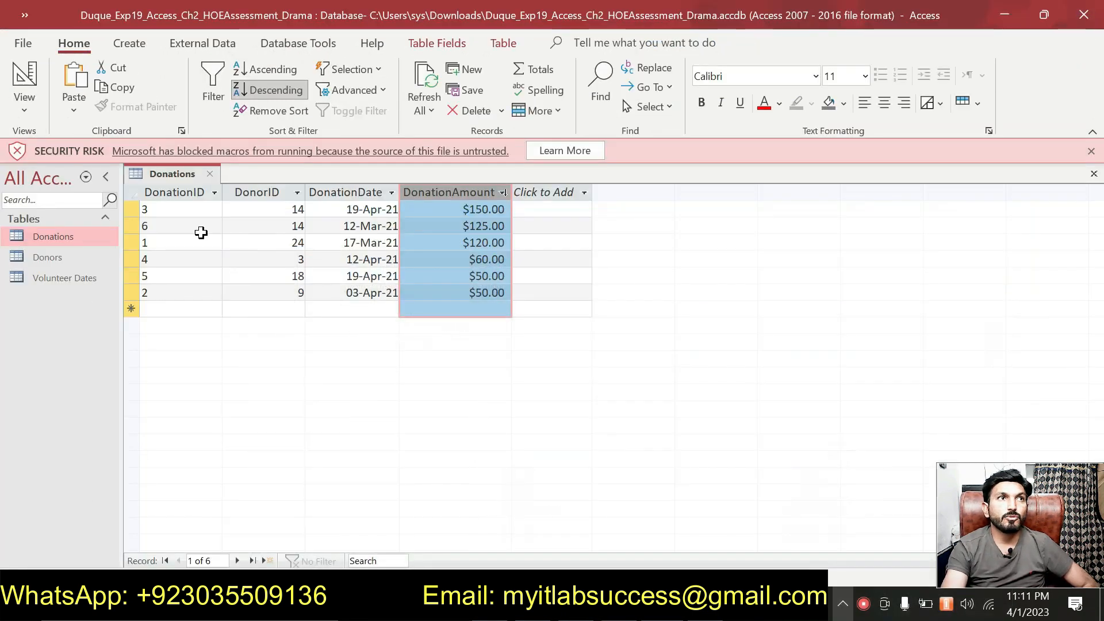
pyautogui.rightClick(166, 180)
pyautogui.click(200, 192)
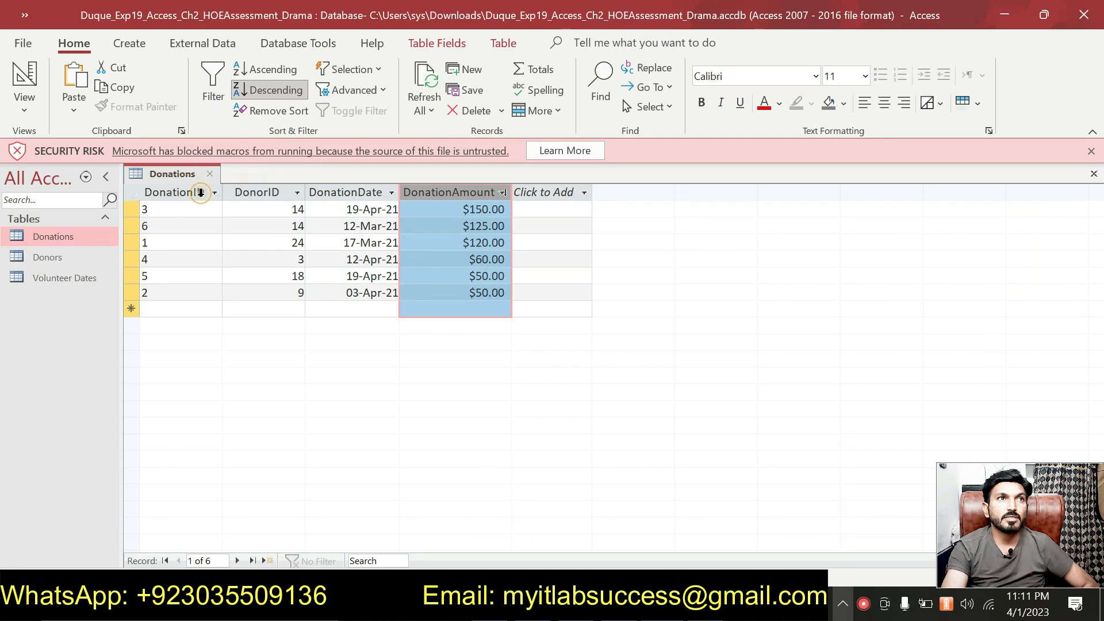
pyautogui.rightClick(186, 172)
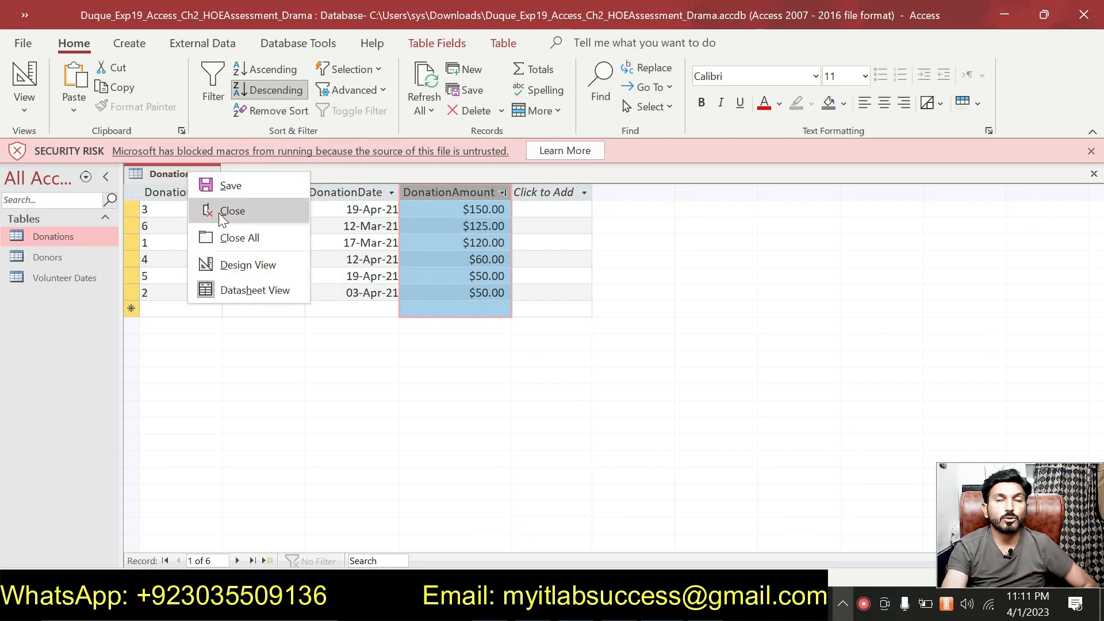
pyautogui.click(218, 212)
# Switch to Word, clear the highlight from step 9 and highlight the step 10 query instructions in turquoise.
pyautogui.click(661, 604)
pyautogui.click(454, 285)
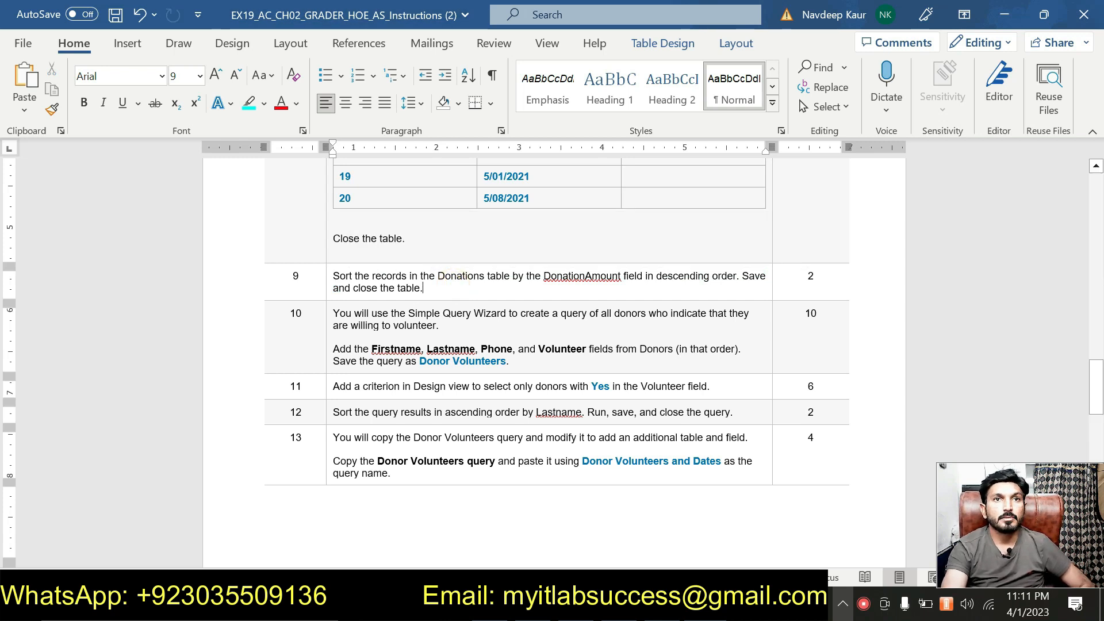
pyautogui.moveTo(524, 361); pyautogui.dragTo(405, 308)
pyautogui.click(414, 286)
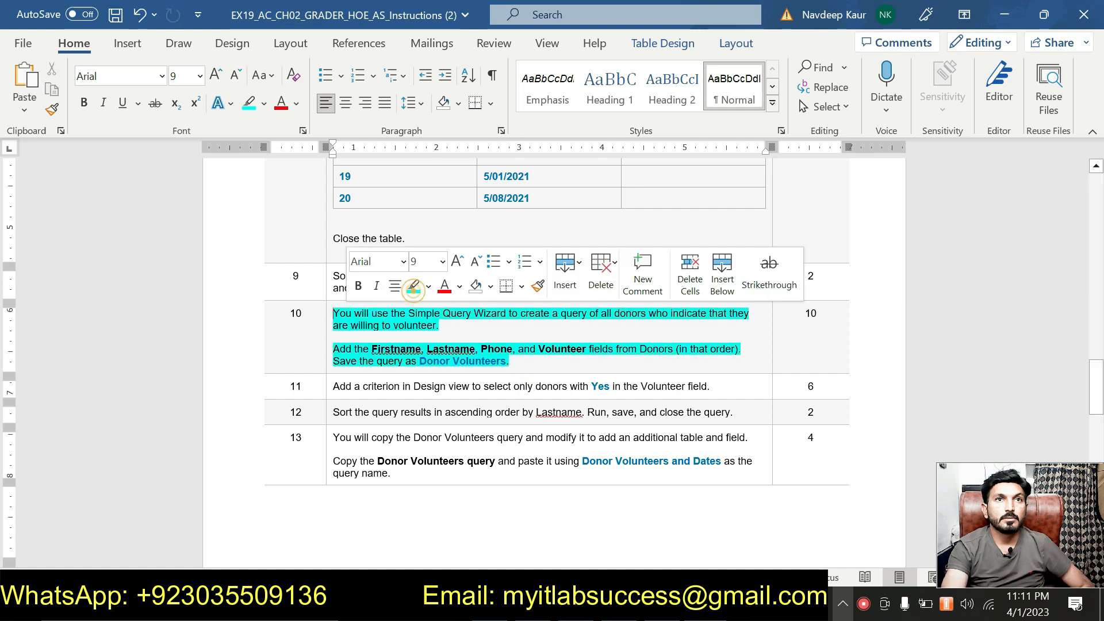
pyautogui.click(483, 337)
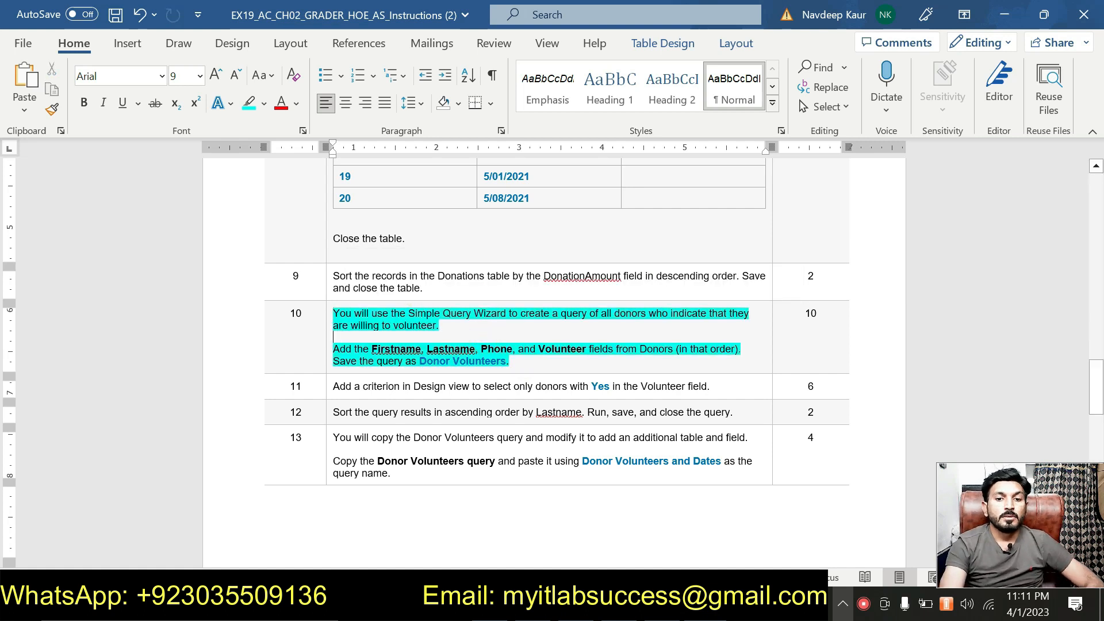
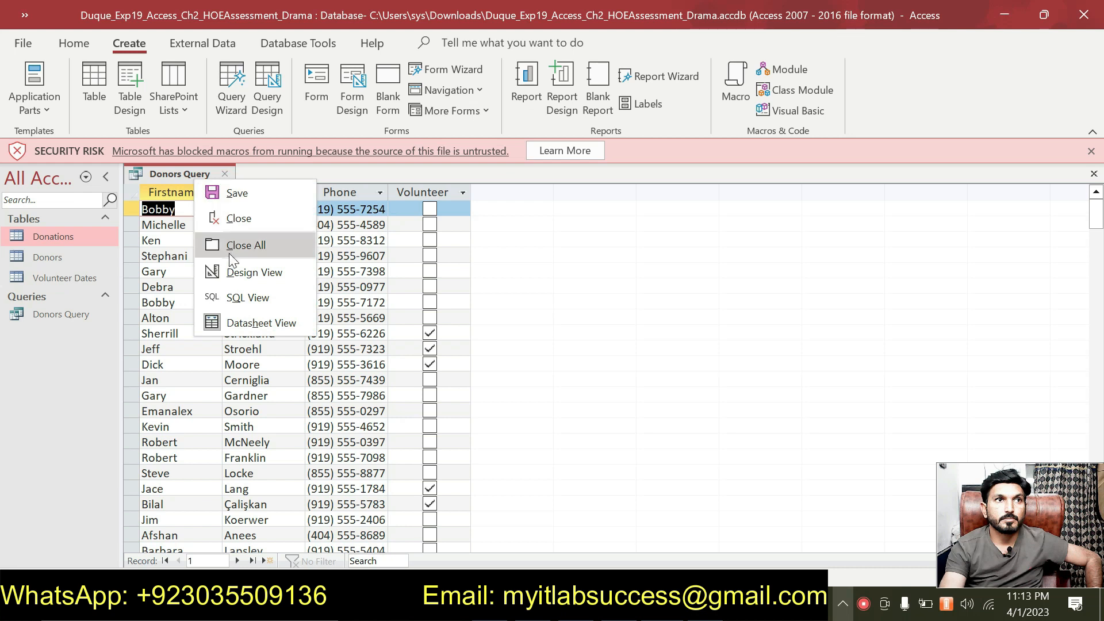
# Close the Donors Query datasheet in Access and rename the query as Donor Volunteers.
pyautogui.click(225, 175)
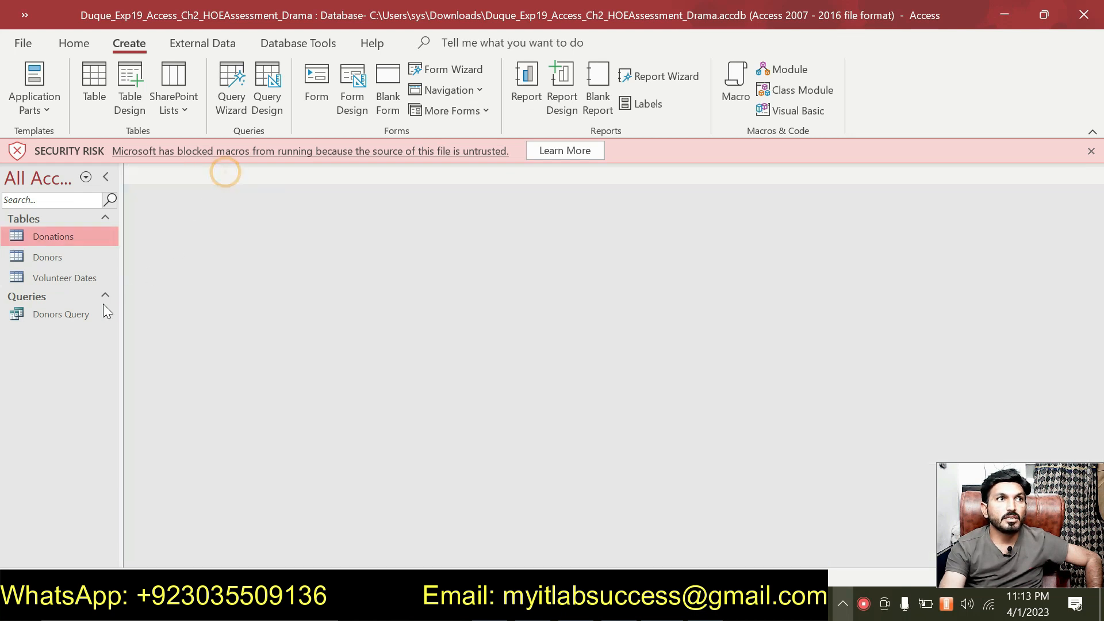
pyautogui.click(81, 314)
pyautogui.rightClick(81, 314)
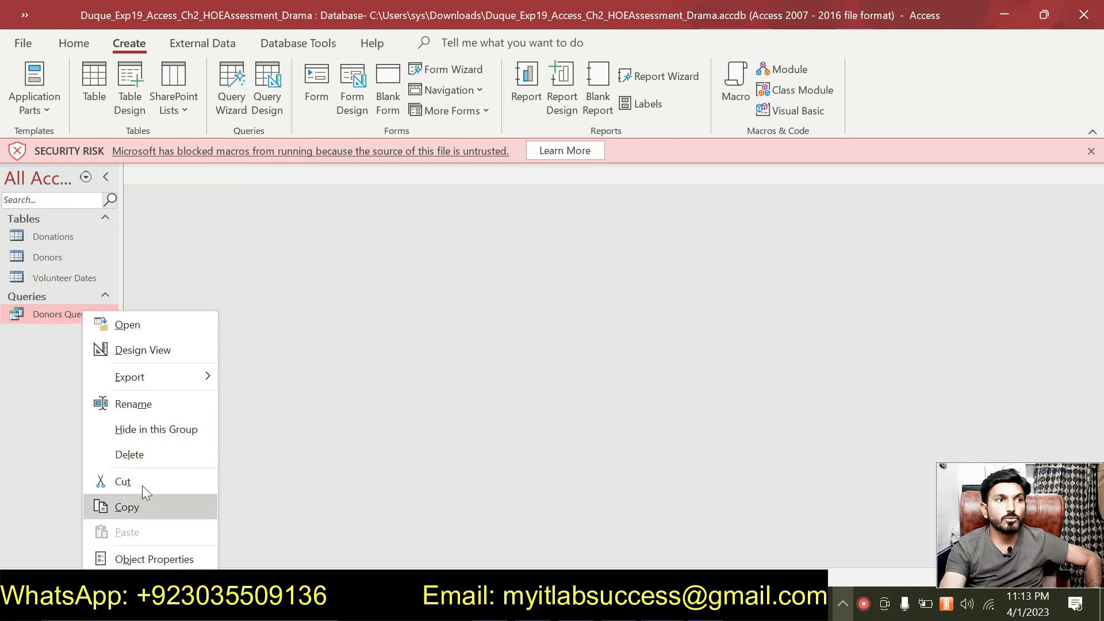
pyautogui.click(156, 405)
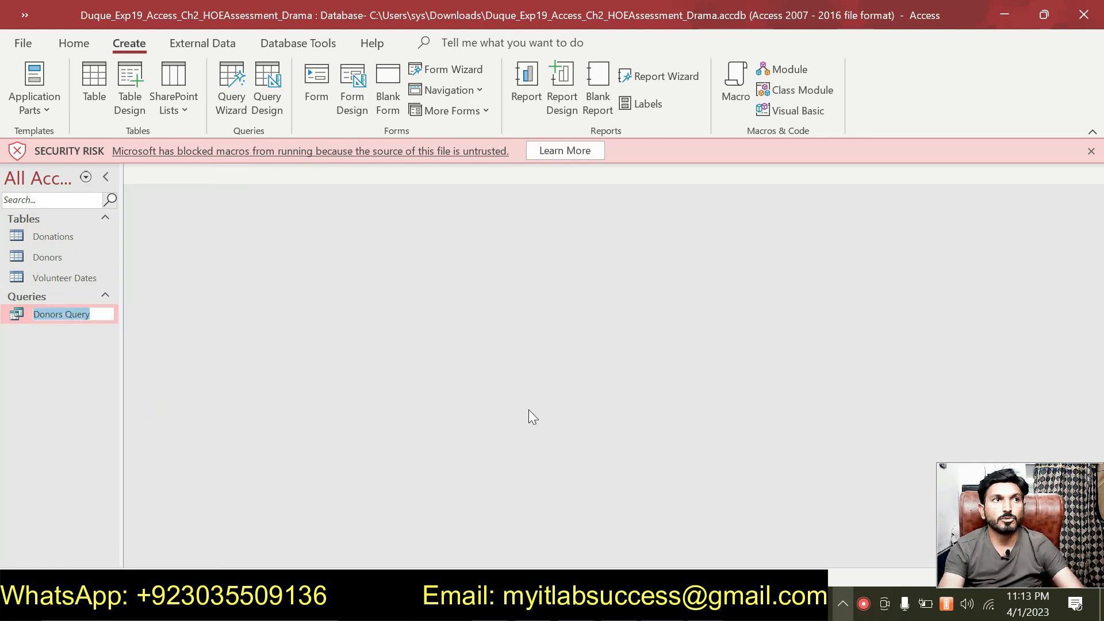
pyautogui.write('D')
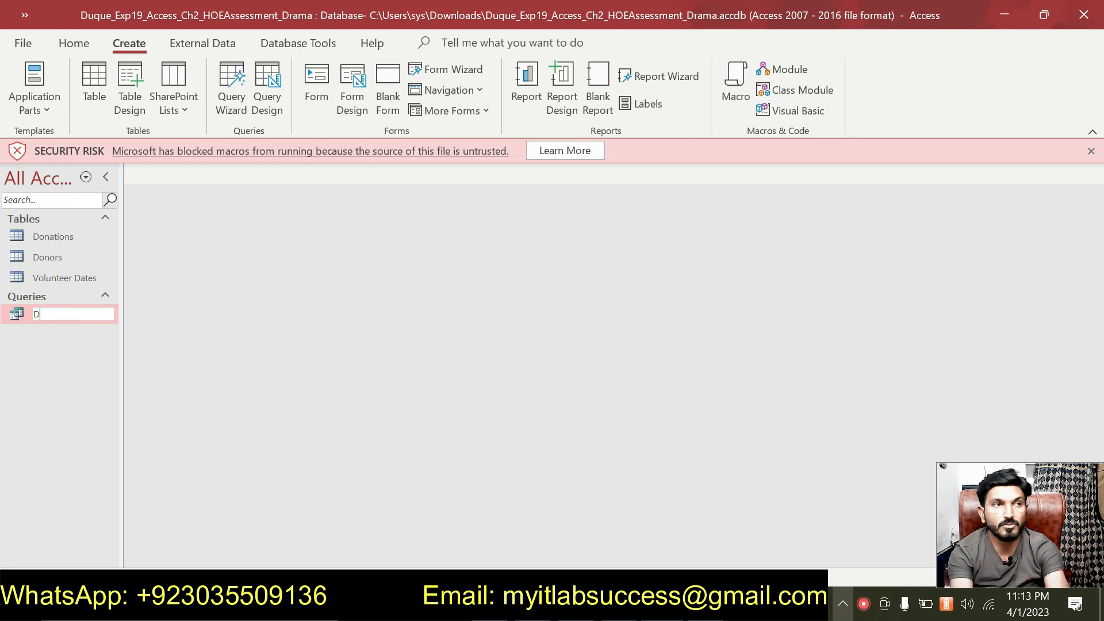
pyautogui.write('omn')
pyautogui.write('or C')
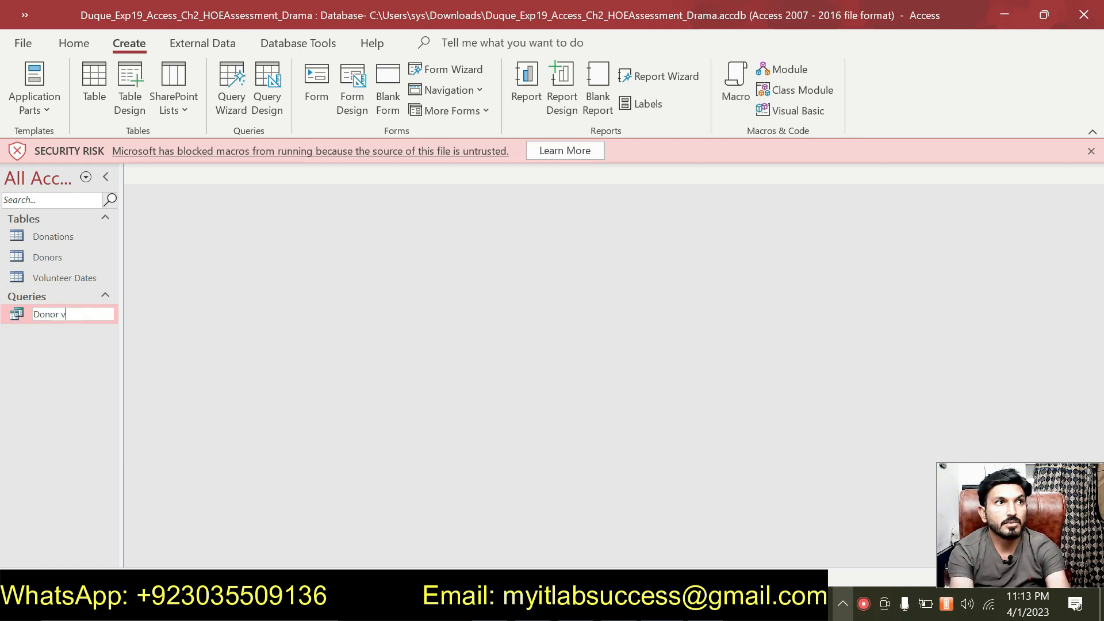
pyautogui.write('Volu')
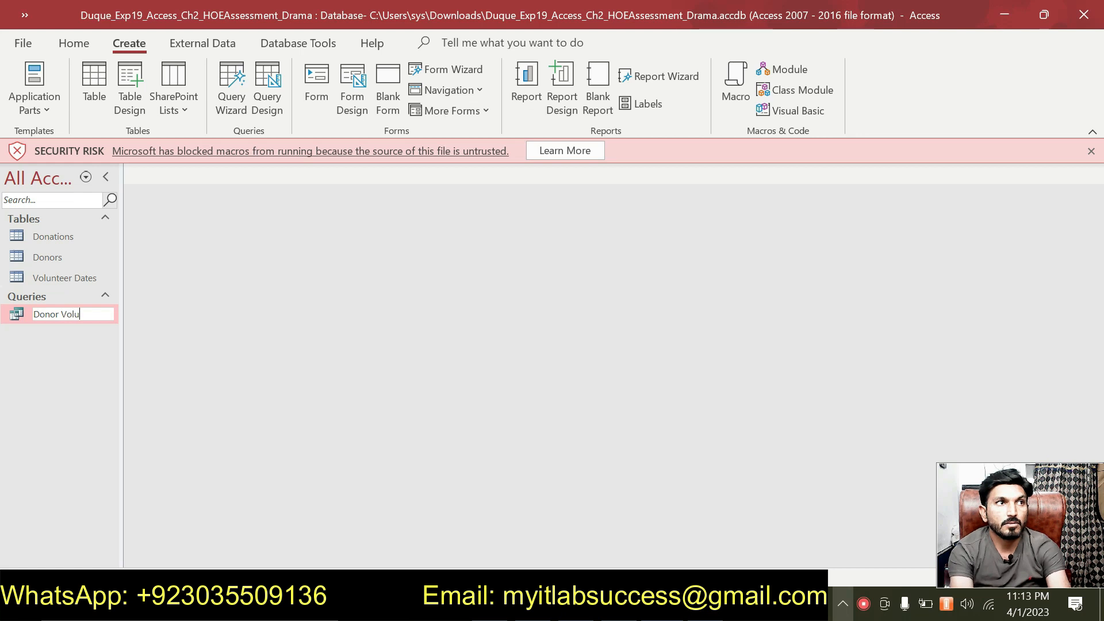
pyautogui.write('nteer')
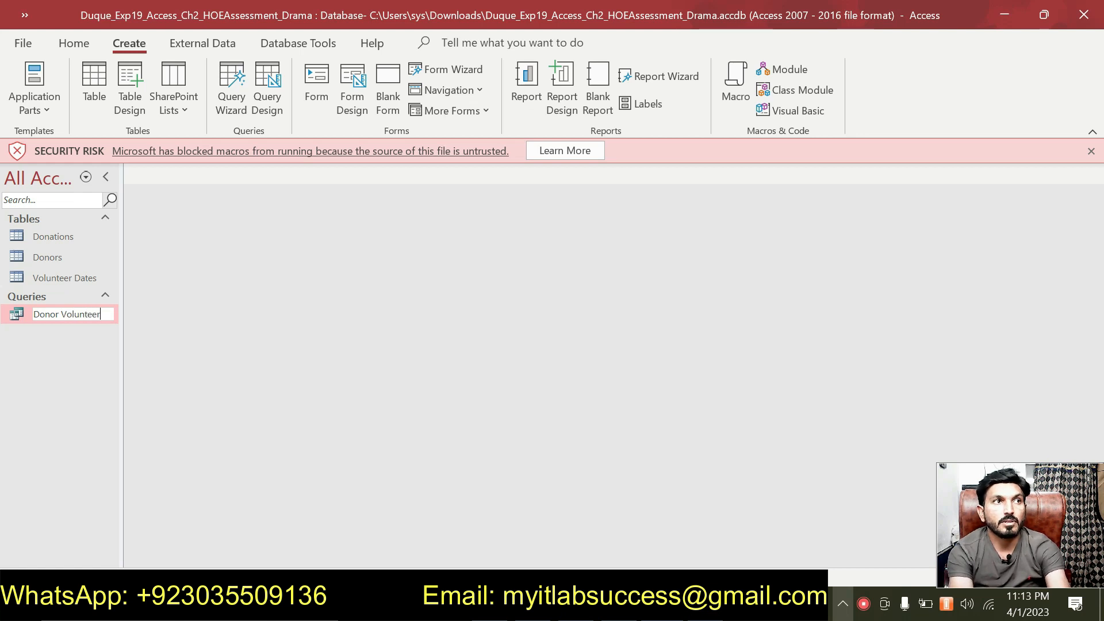
pyautogui.write('s')
pyautogui.press('Return')
# Compare the Donor Volunteers query's fields in Access with step 10 in Word, and close its datasheet.
pyautogui.hotkey('alt', 'Tab')
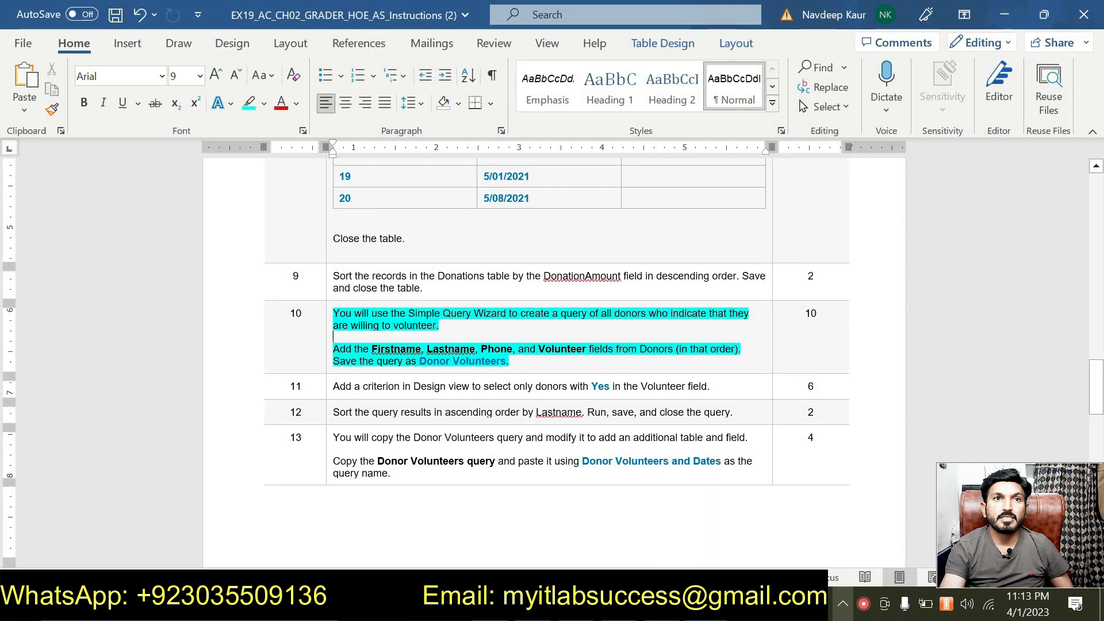
pyautogui.hotkey('alt', 'Tab')
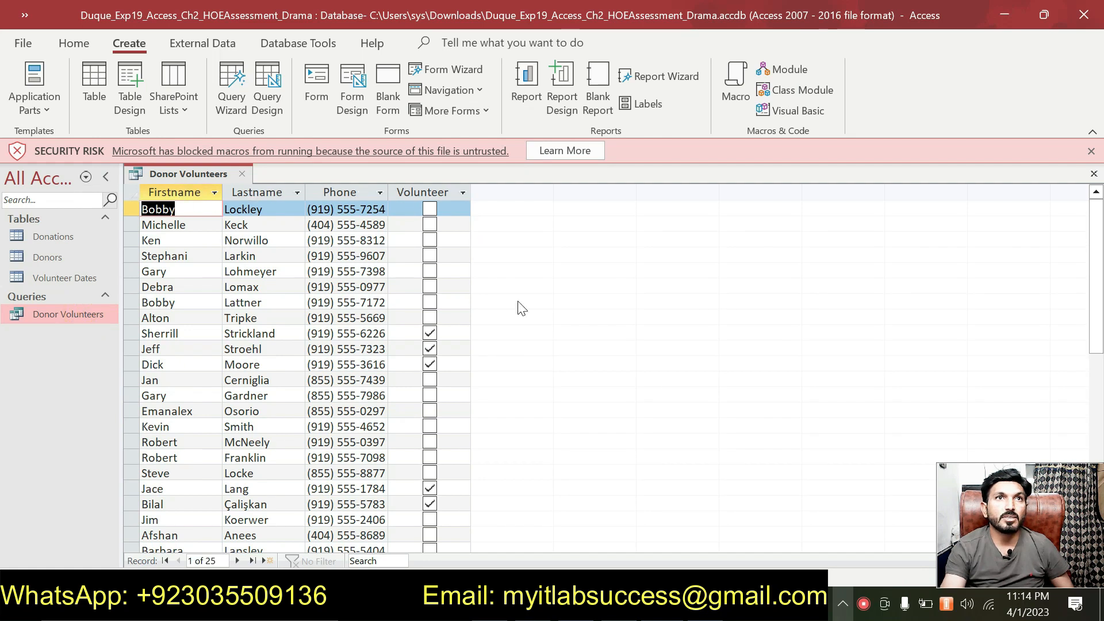
pyautogui.click(244, 177)
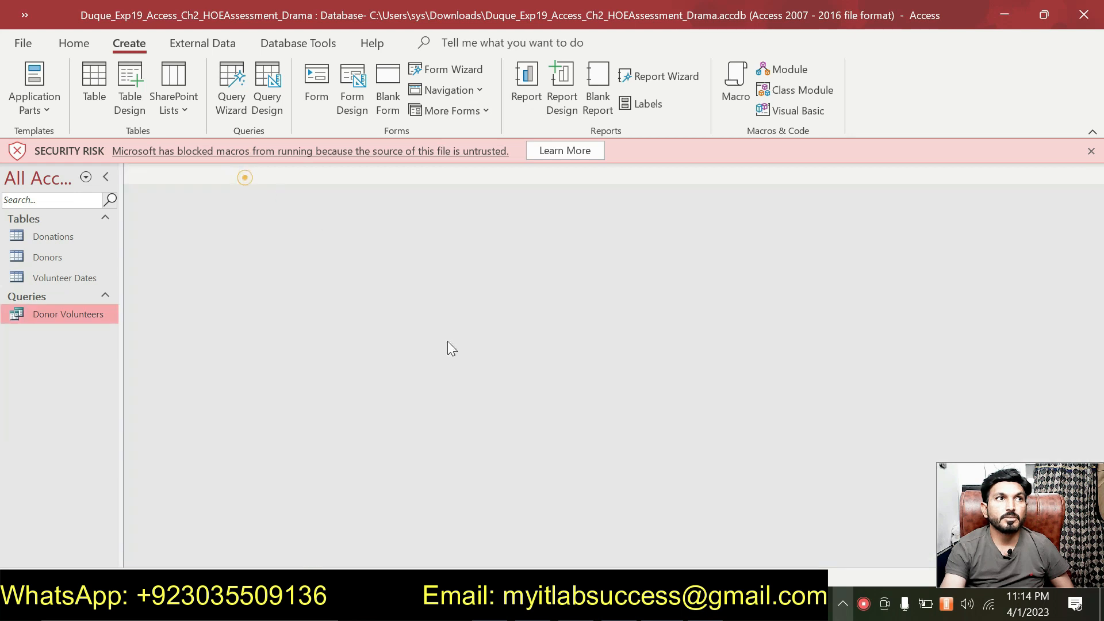
# Return to Word, remove the highlight from step 10 and close the Editor pane, leaving the cursor at step 11.
pyautogui.hotkey('alt', 'Tab')
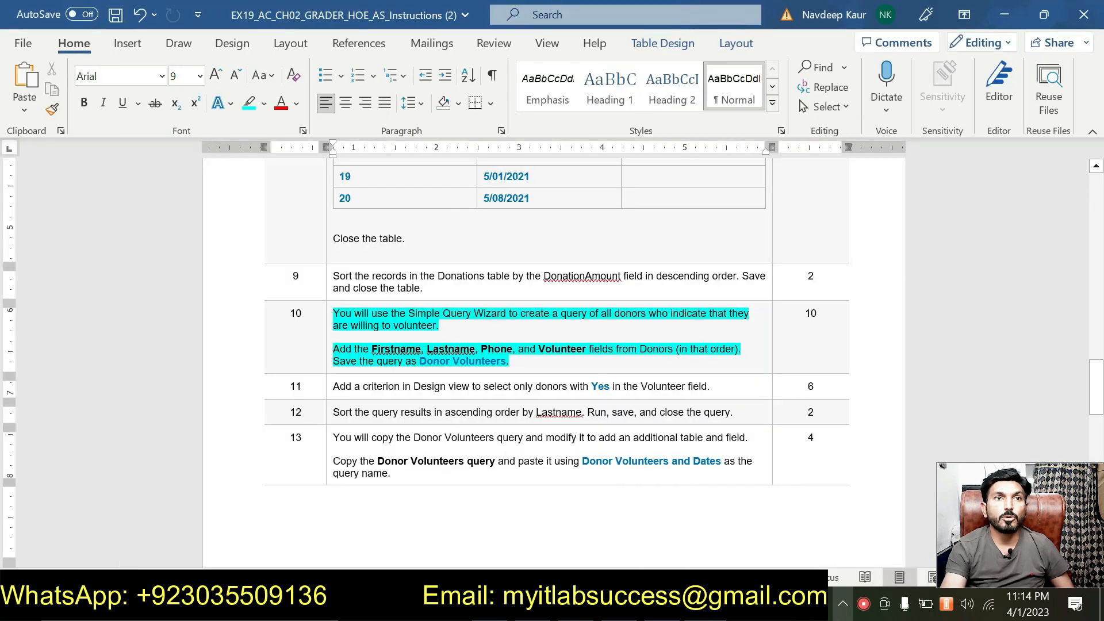
pyautogui.moveTo(518, 364); pyautogui.dragTo(334, 314)
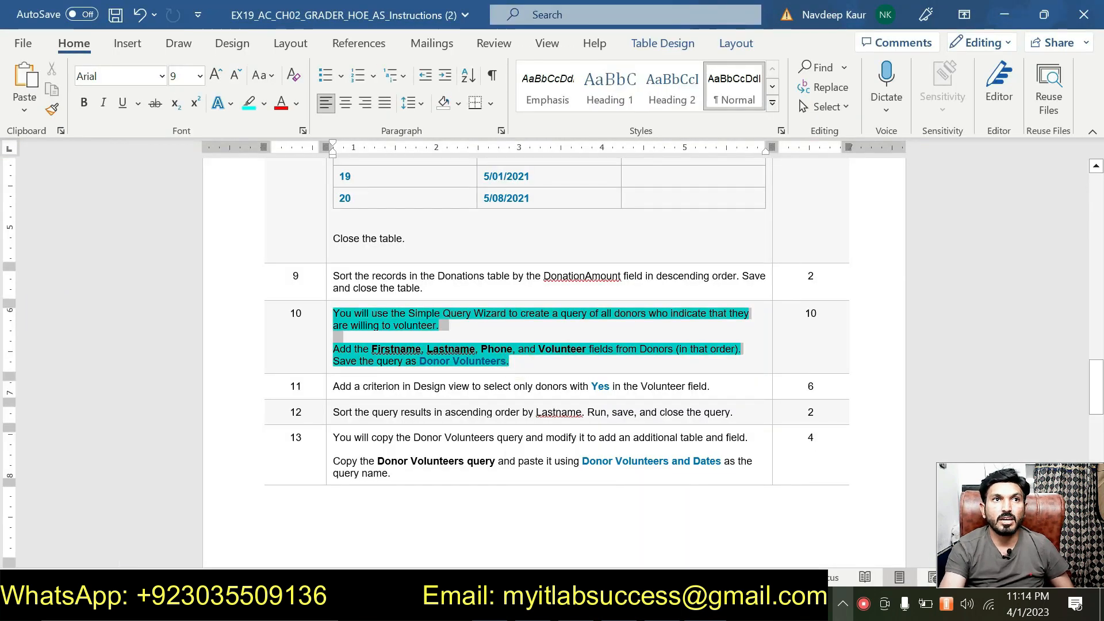
pyautogui.click(249, 103)
pyautogui.scroll(-6, 549, 356)
pyautogui.scroll(5, 549, 357)
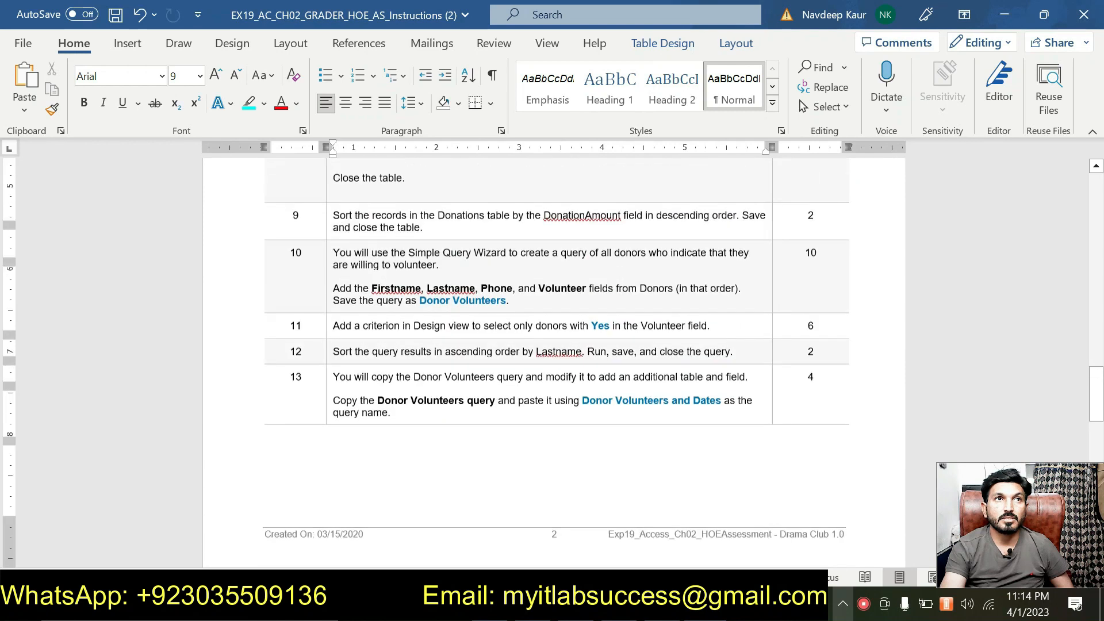
pyautogui.click(747, 347)
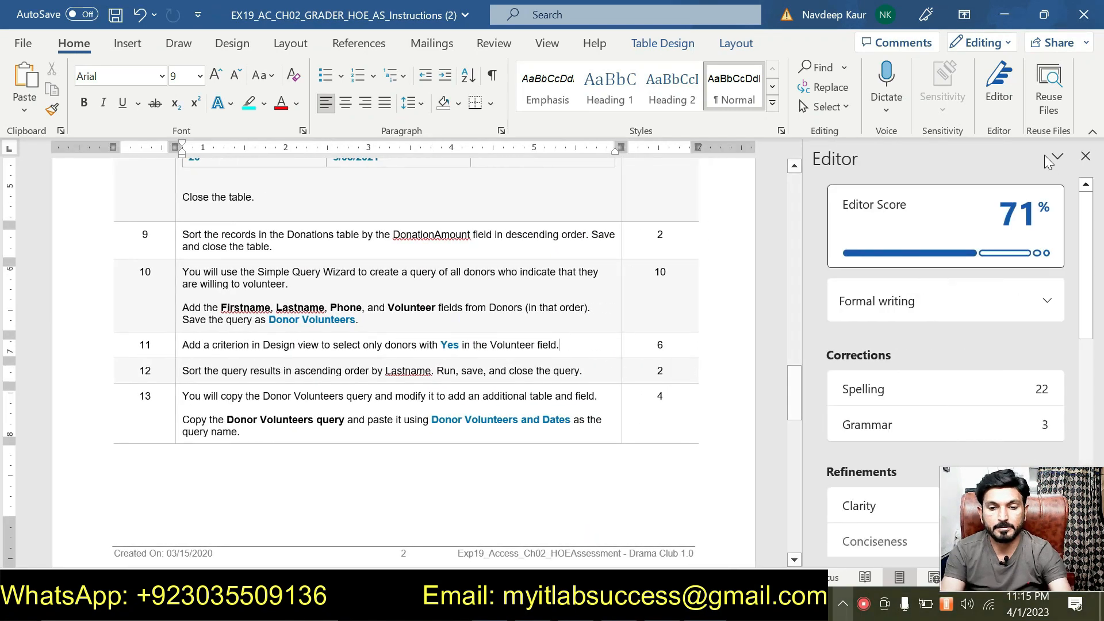
pyautogui.click(1085, 156)
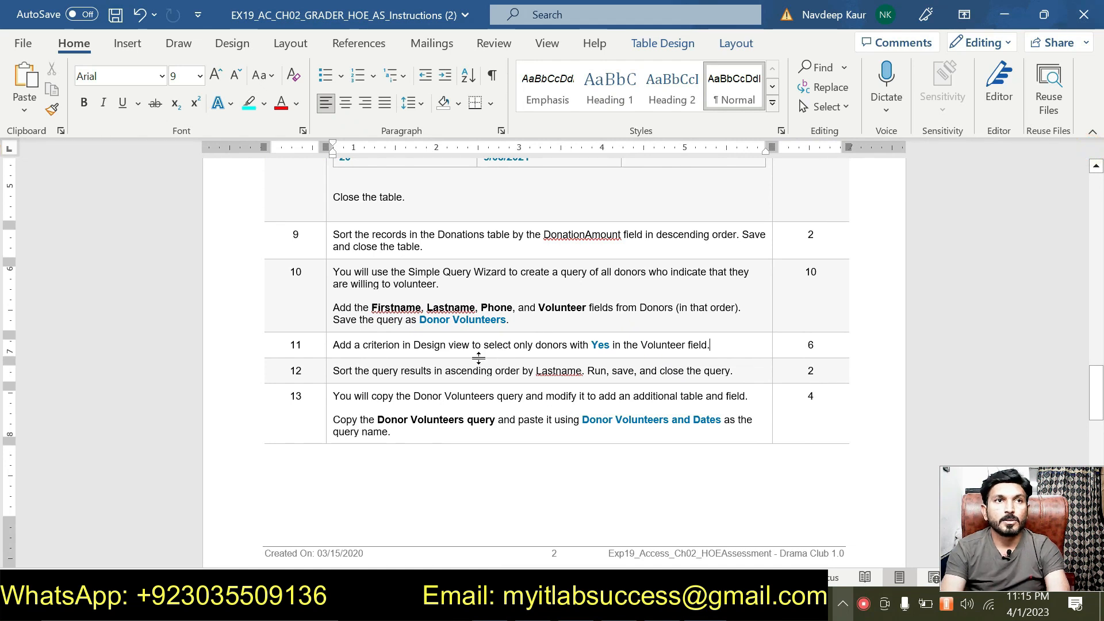
# Highlight the step 11 instruction in turquoise, and switch to Access to open the Donor Volunteers query in Design view.
pyautogui.moveTo(333, 345); pyautogui.dragTo(711, 345)
pyautogui.click(693, 320)
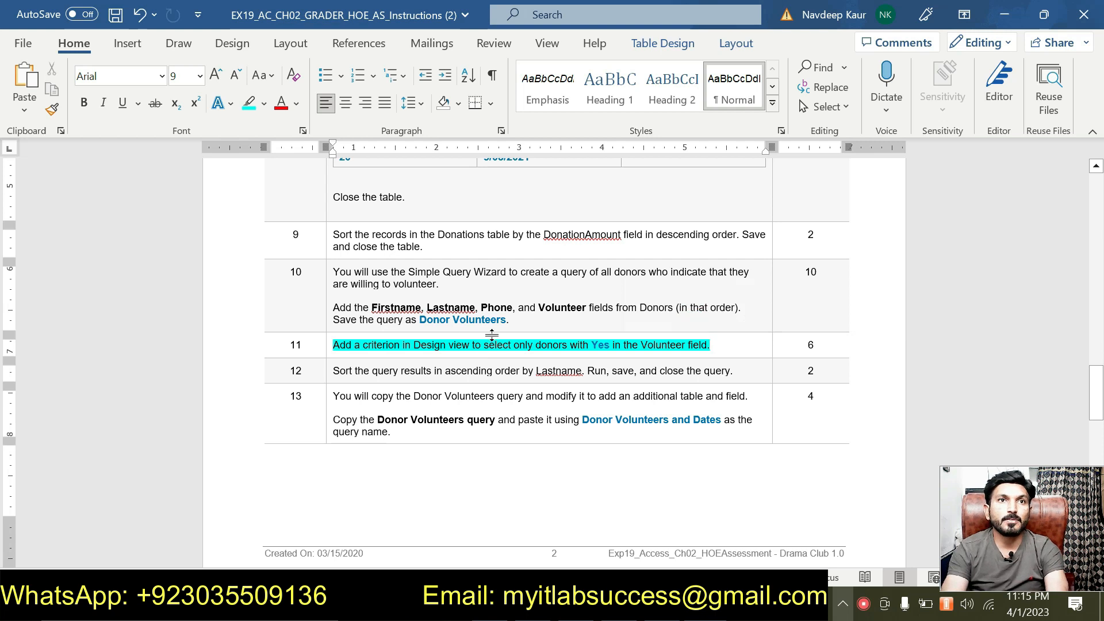
pyautogui.hotkey('alt', 'Tab')
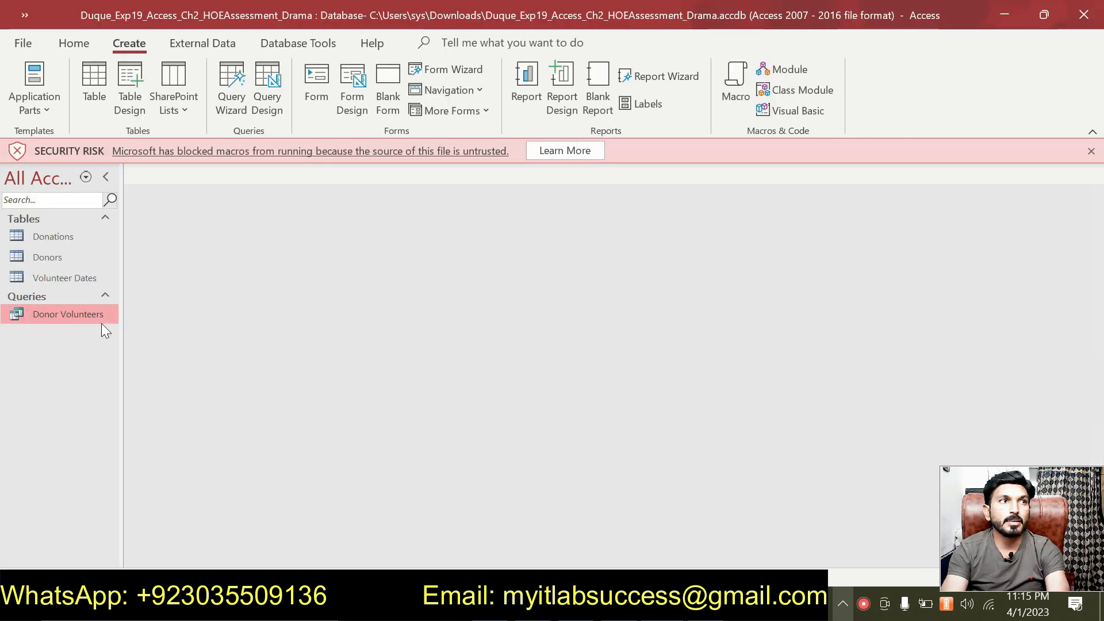
pyautogui.doubleClick(86, 314)
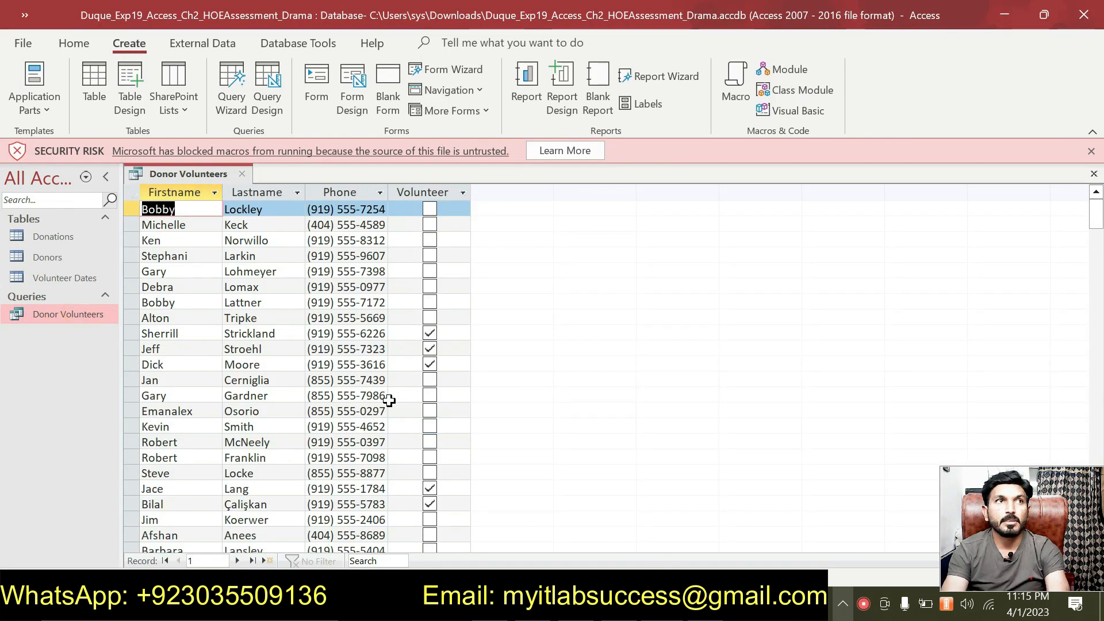
pyautogui.rightClick(210, 175)
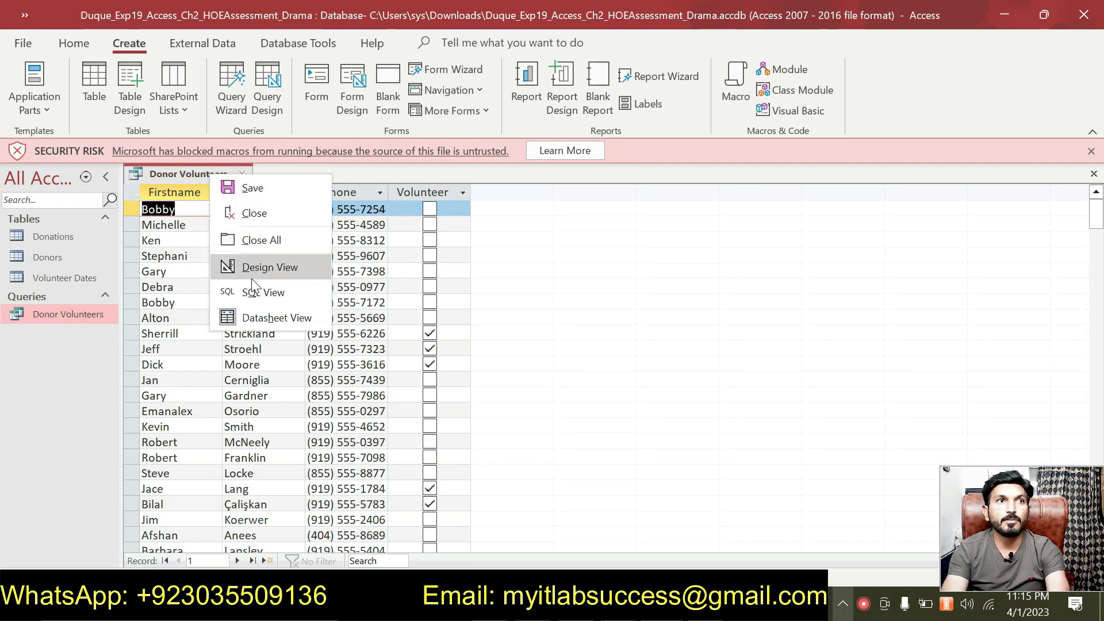
pyautogui.click(262, 267)
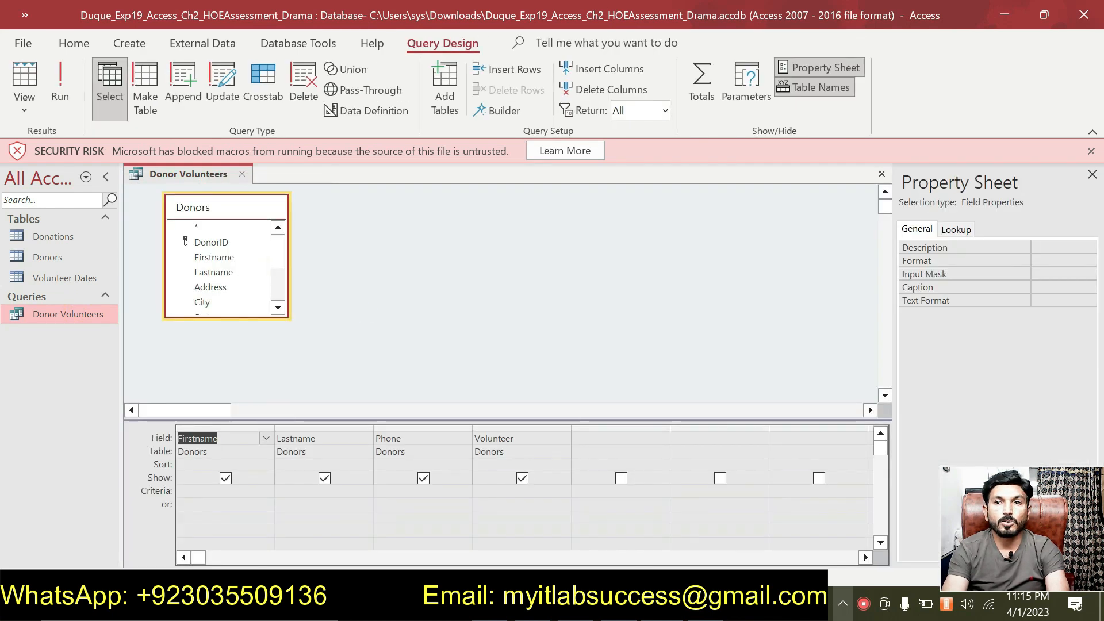
# Check step 11 in Word and add the criterion Yes to the Volunteer field of the Donor Volunteers query in Access.
pyautogui.hotkey('alt', 'Tab')
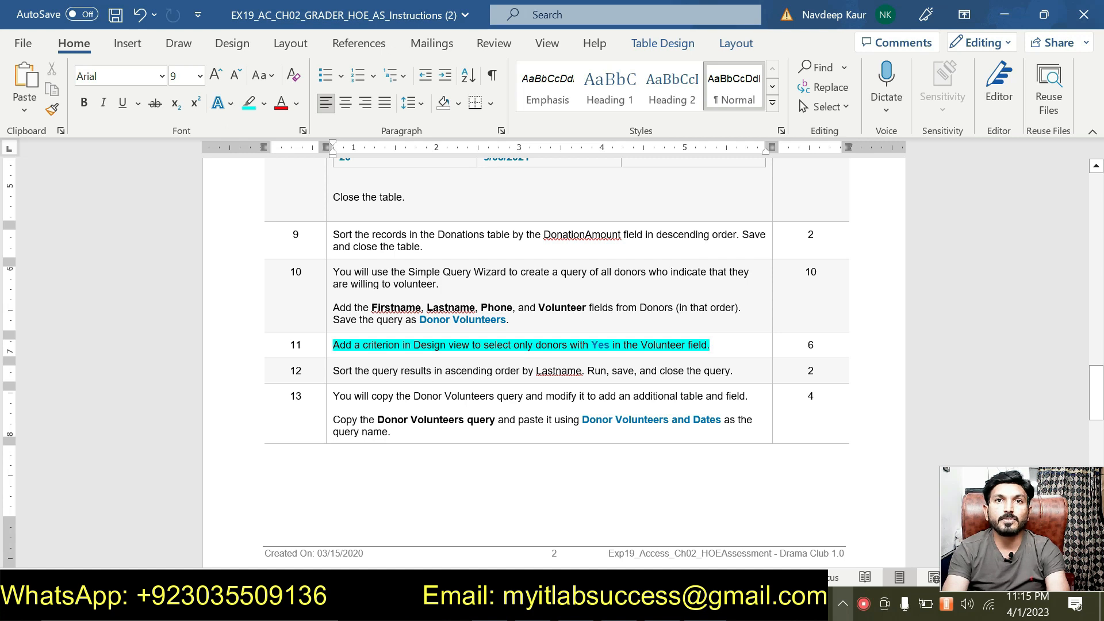
pyautogui.hotkey('alt', 'Tab')
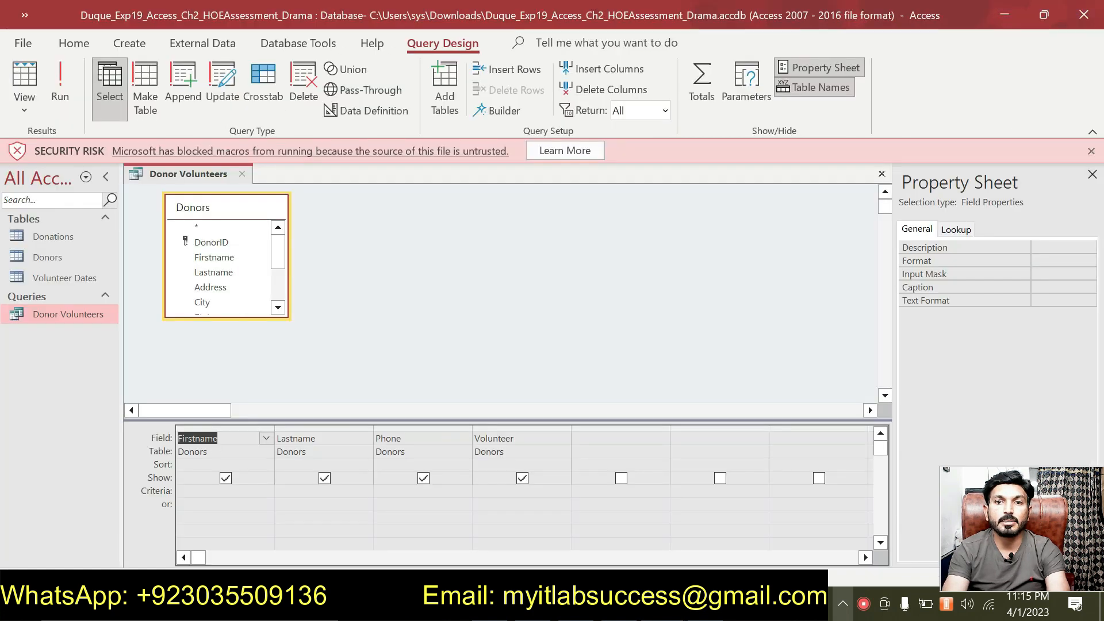
pyautogui.click(490, 491)
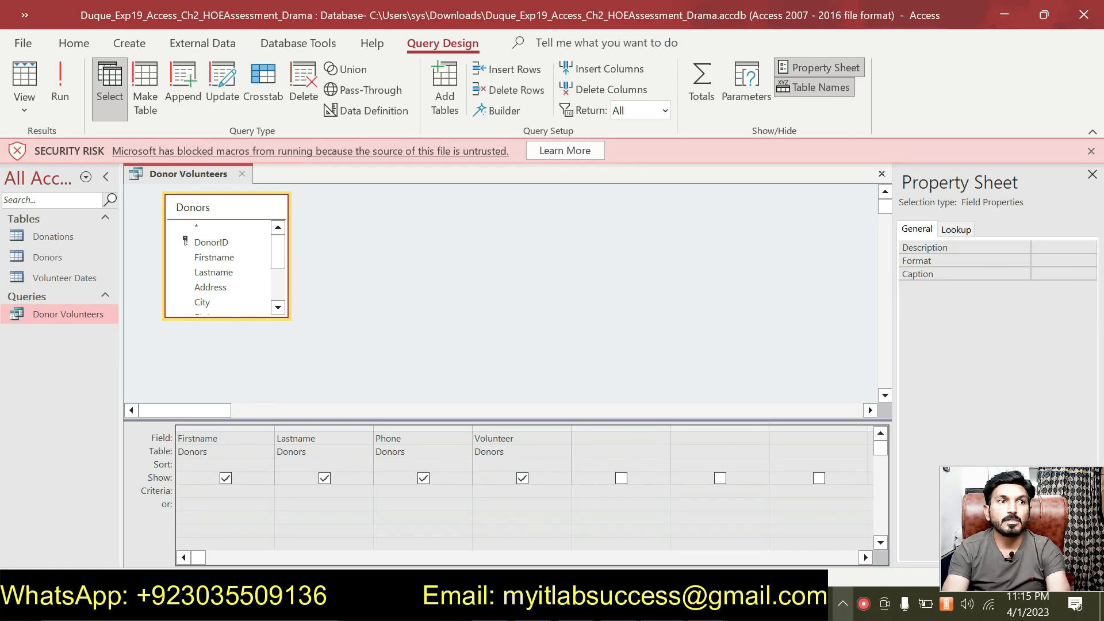
pyautogui.hotkey('alt', 'Tab')
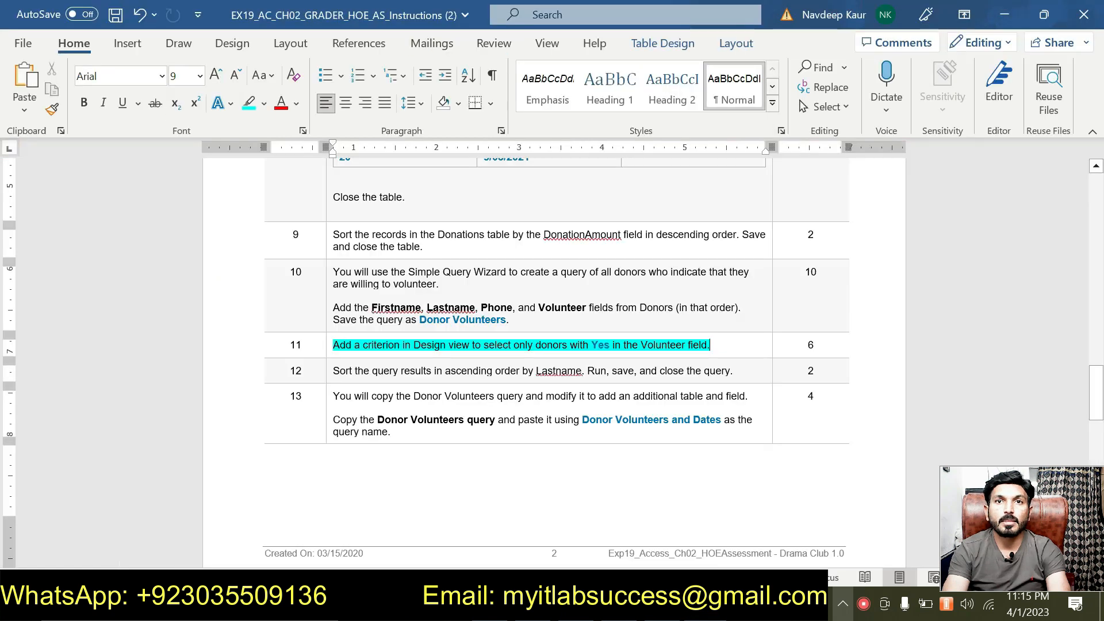
pyautogui.hotkey('alt', 'Tab')
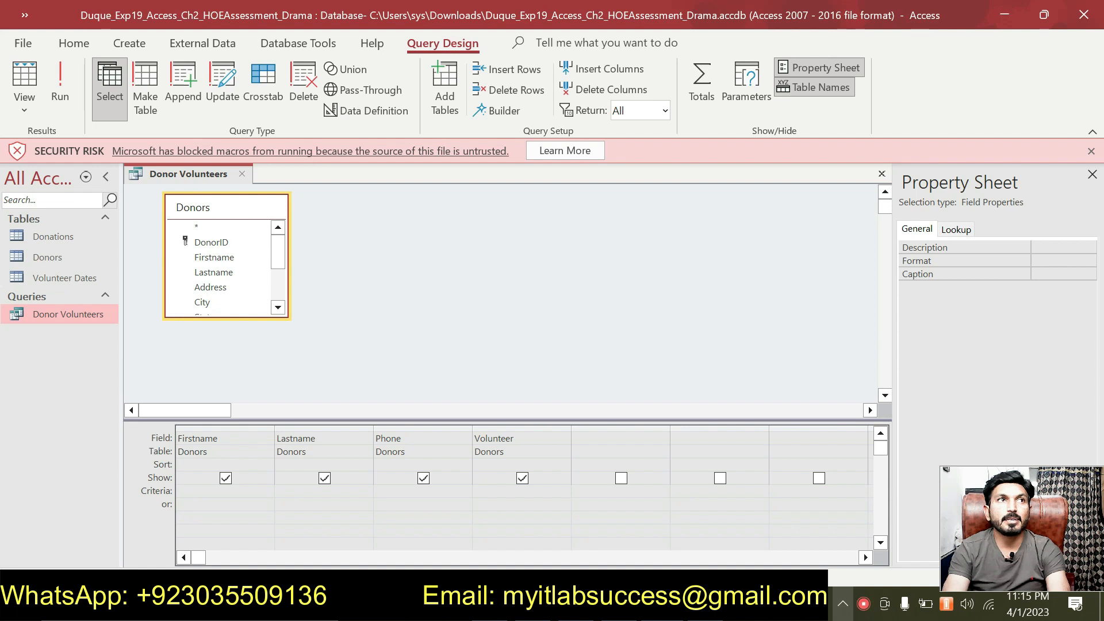
pyautogui.write('Yes')
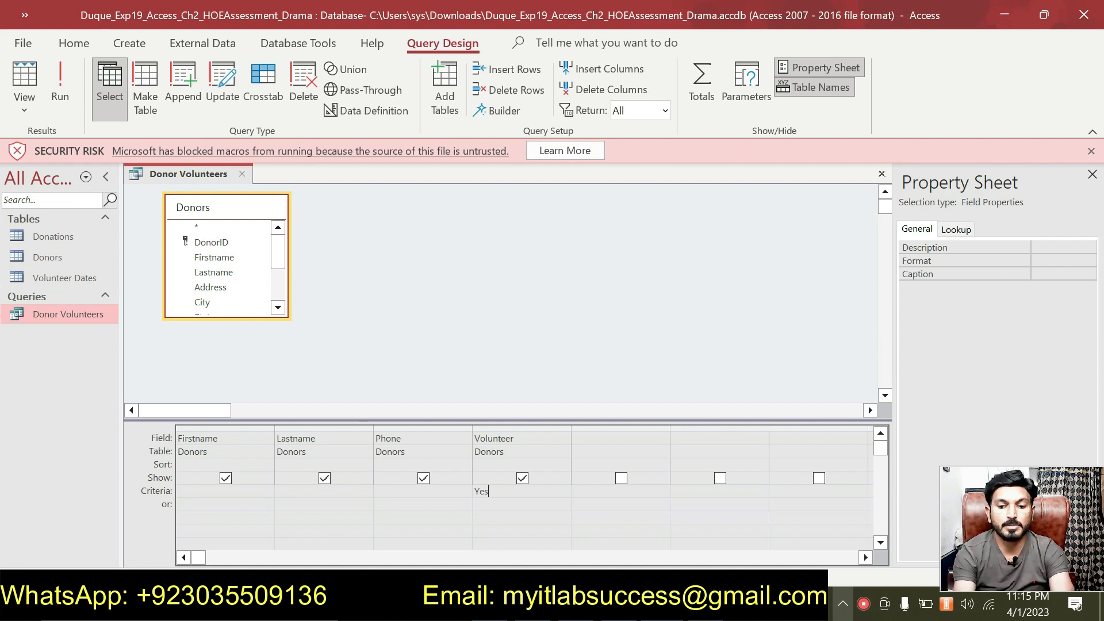
pyautogui.press('Return')
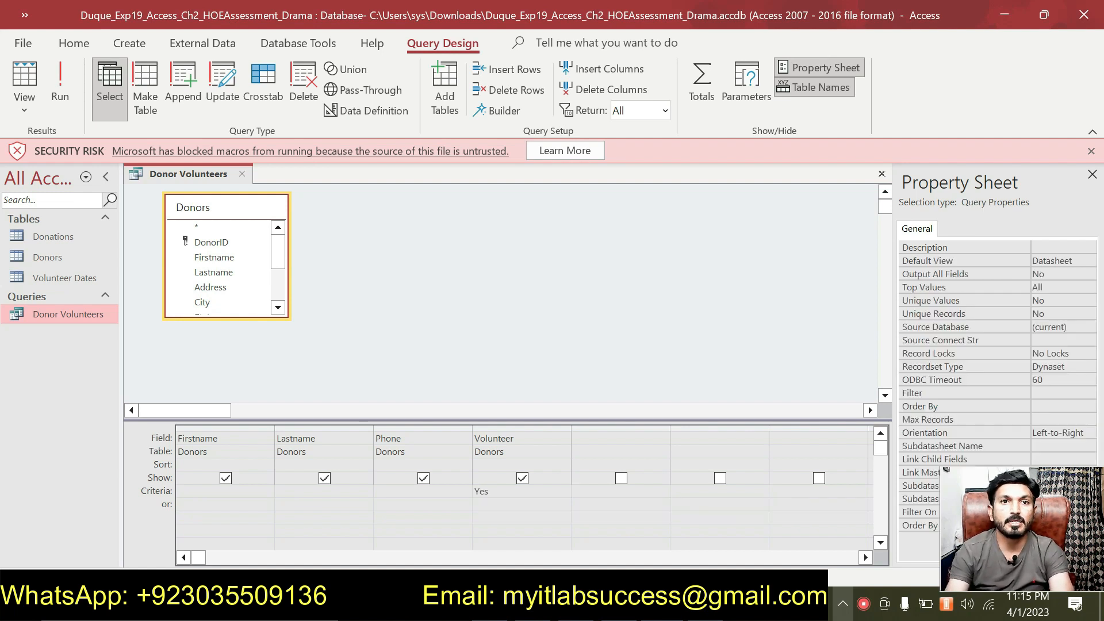
pyautogui.click(483, 491)
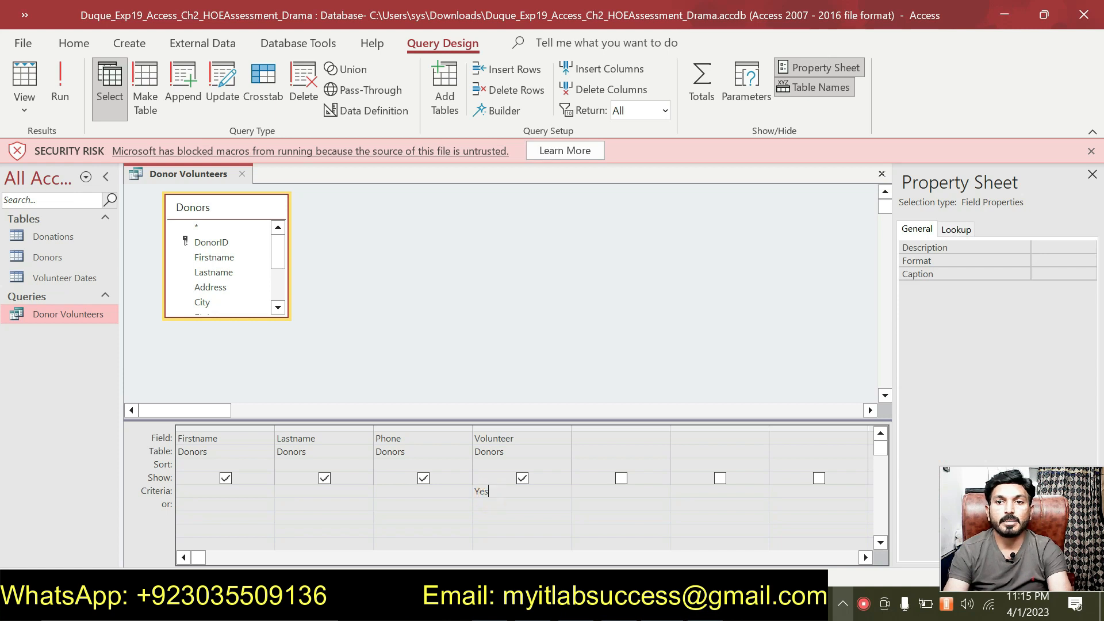
# Switch to Word, clear the highlight from step 11 and highlight the step 12 instruction in turquoise.
pyautogui.hotkey('alt', 'Tab')
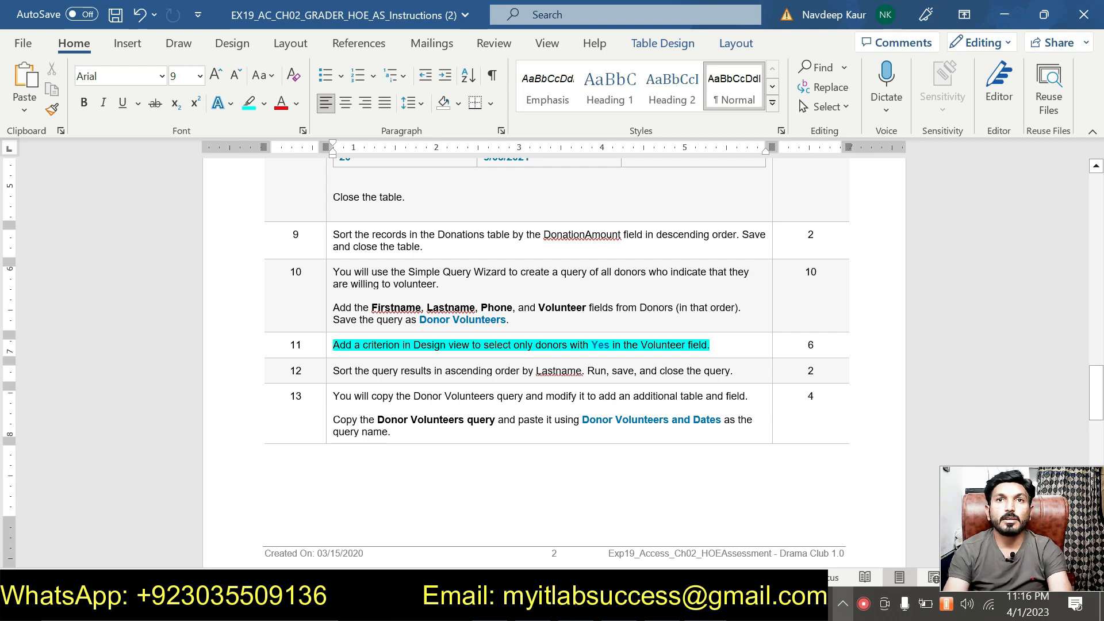
pyautogui.moveTo(713, 346); pyautogui.dragTo(460, 368)
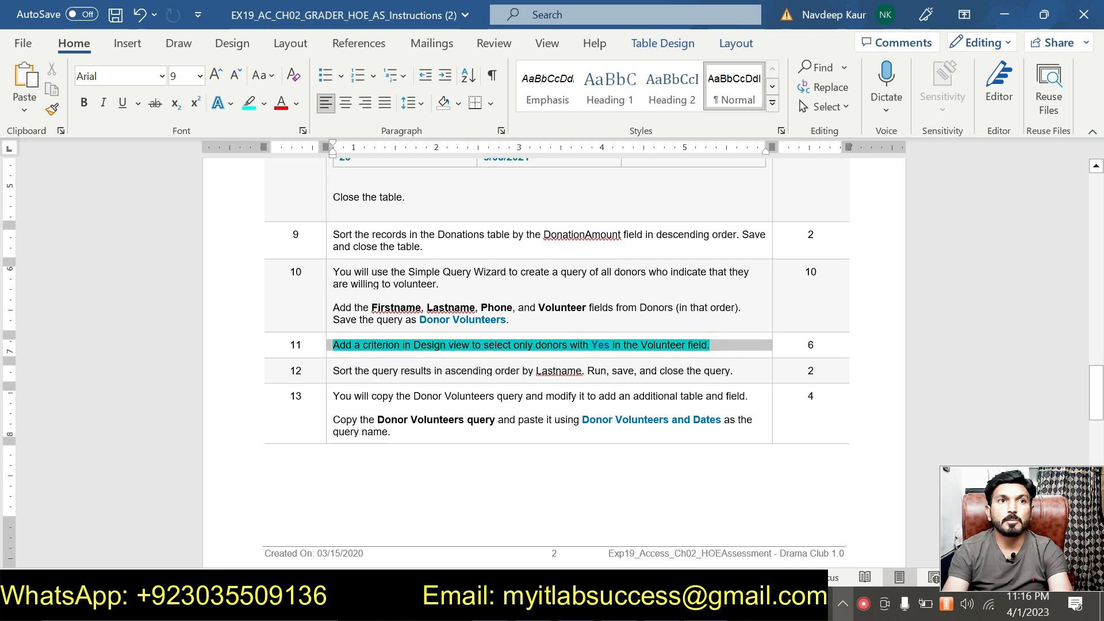
pyautogui.click(402, 316)
pyautogui.click(404, 374)
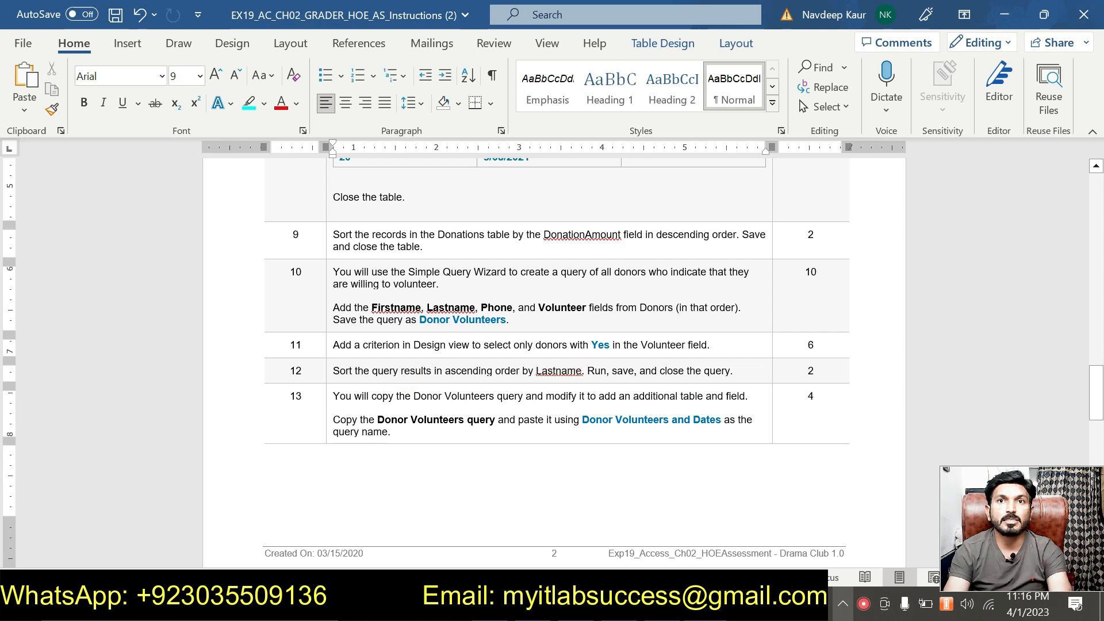
pyautogui.moveTo(739, 372); pyautogui.dragTo(331, 371)
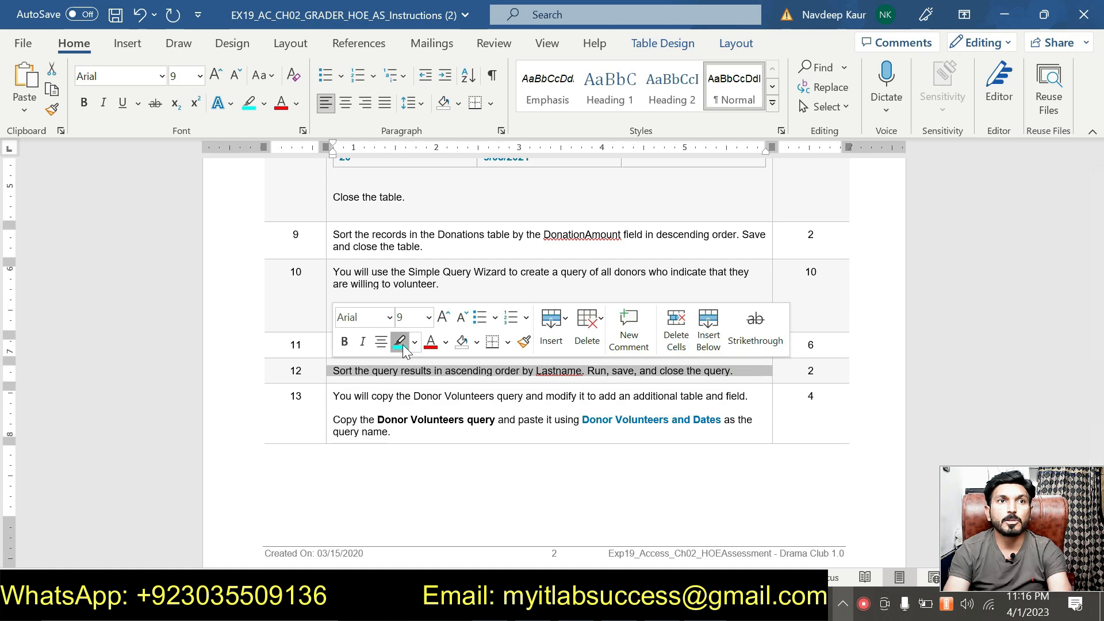
pyautogui.click(399, 343)
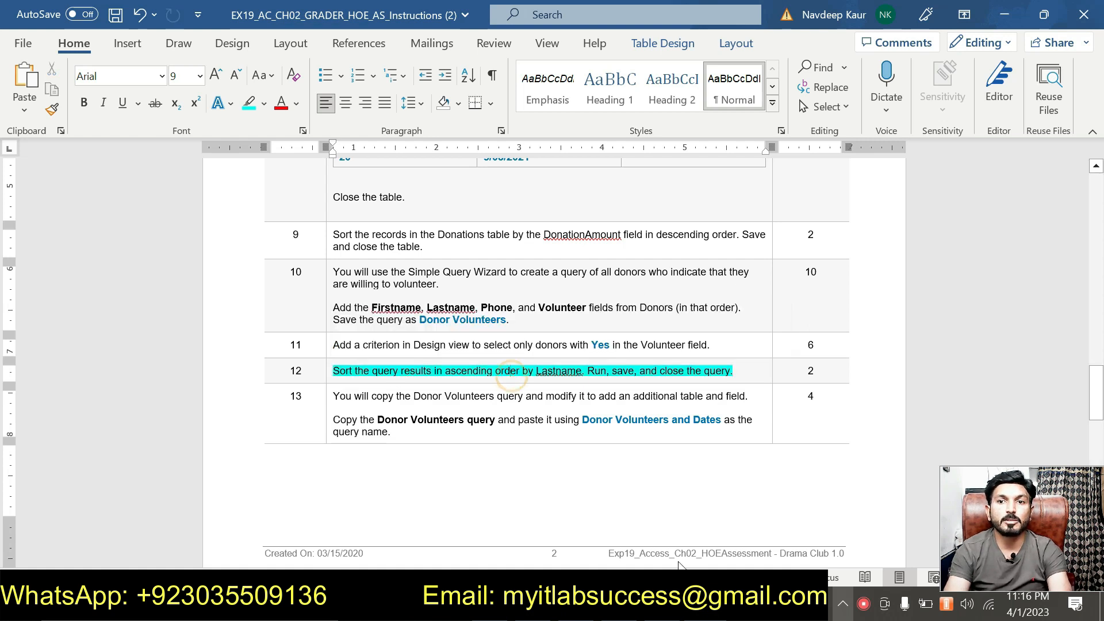
# Return to the query design in Access and sort the Lastname field in ascending order, as step 12 in Word instructs.
pyautogui.hotkey('alt', 'Tab')
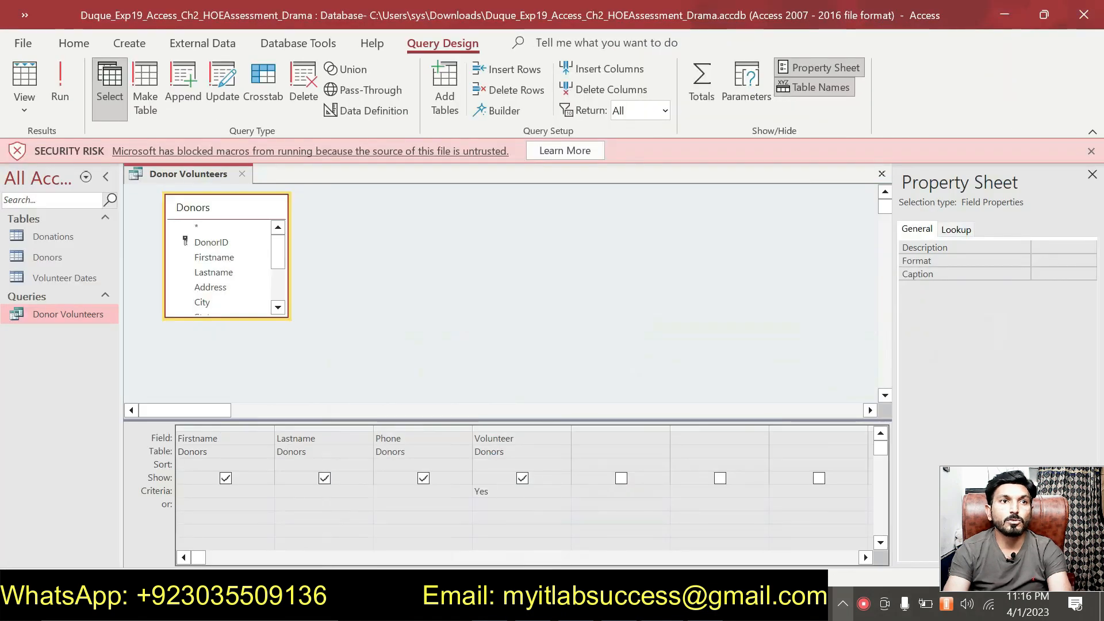
pyautogui.click(293, 465)
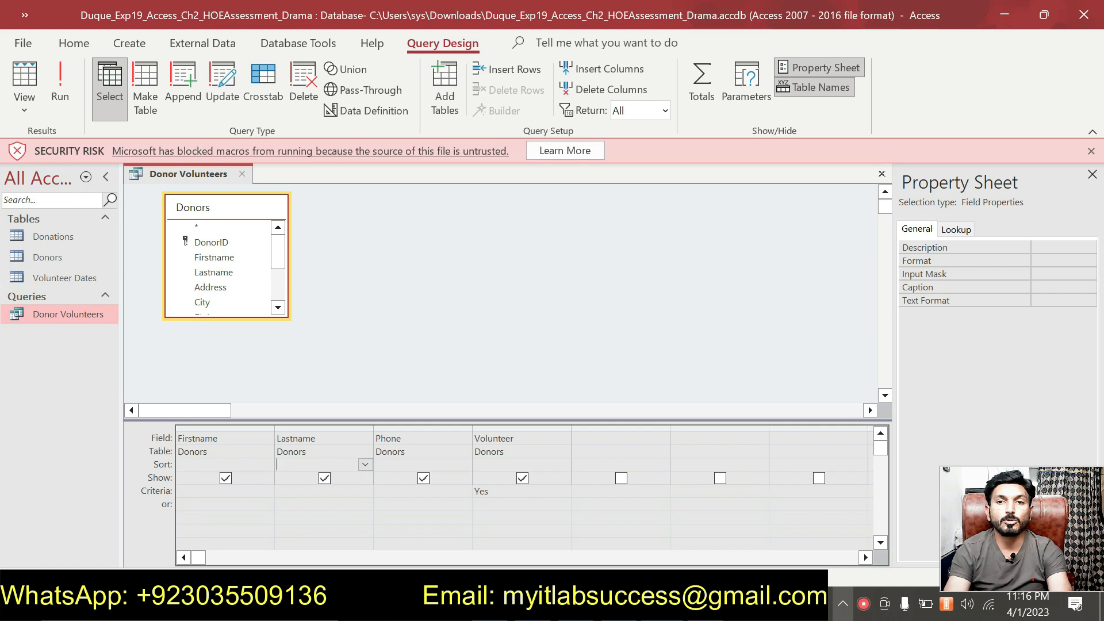
pyautogui.hotkey('alt', 'Tab')
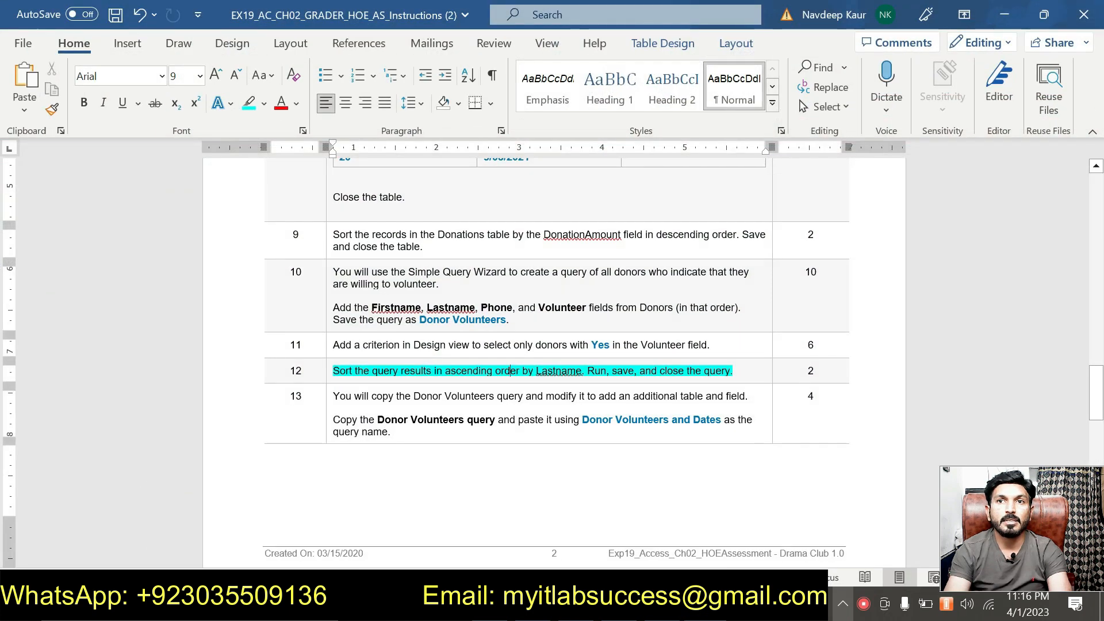
pyautogui.hotkey('alt', 'Tab')
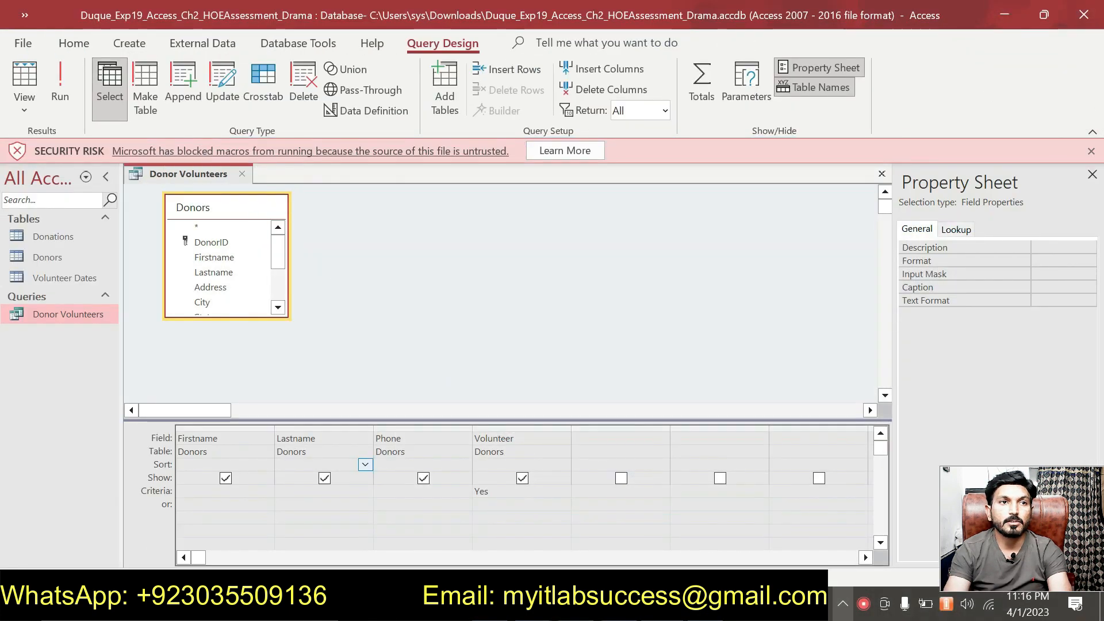
pyautogui.click(366, 465)
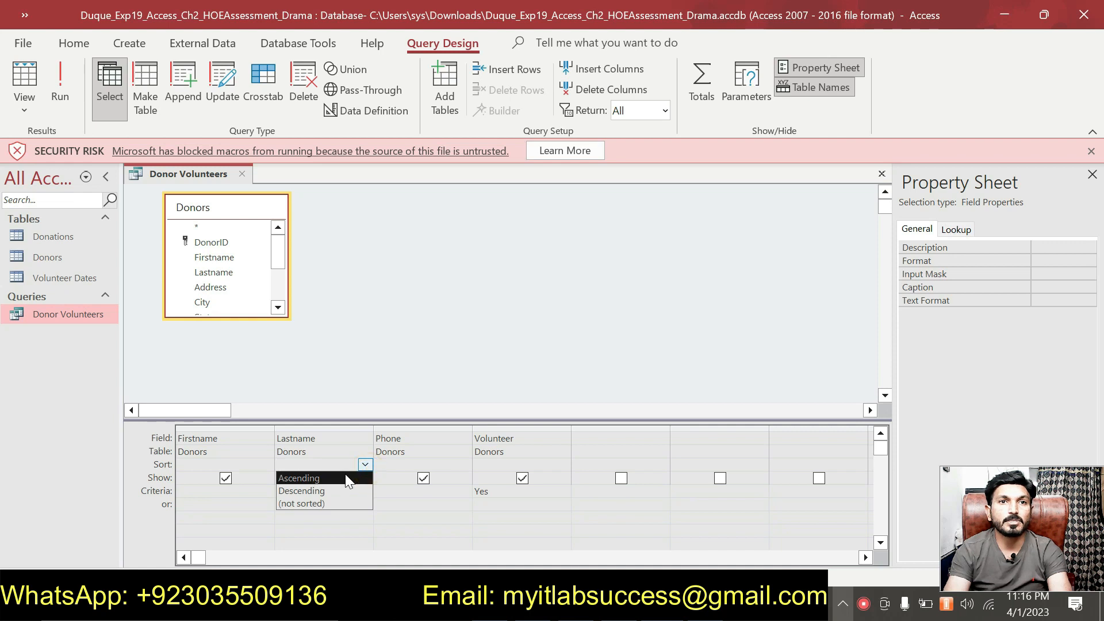
pyautogui.click(345, 478)
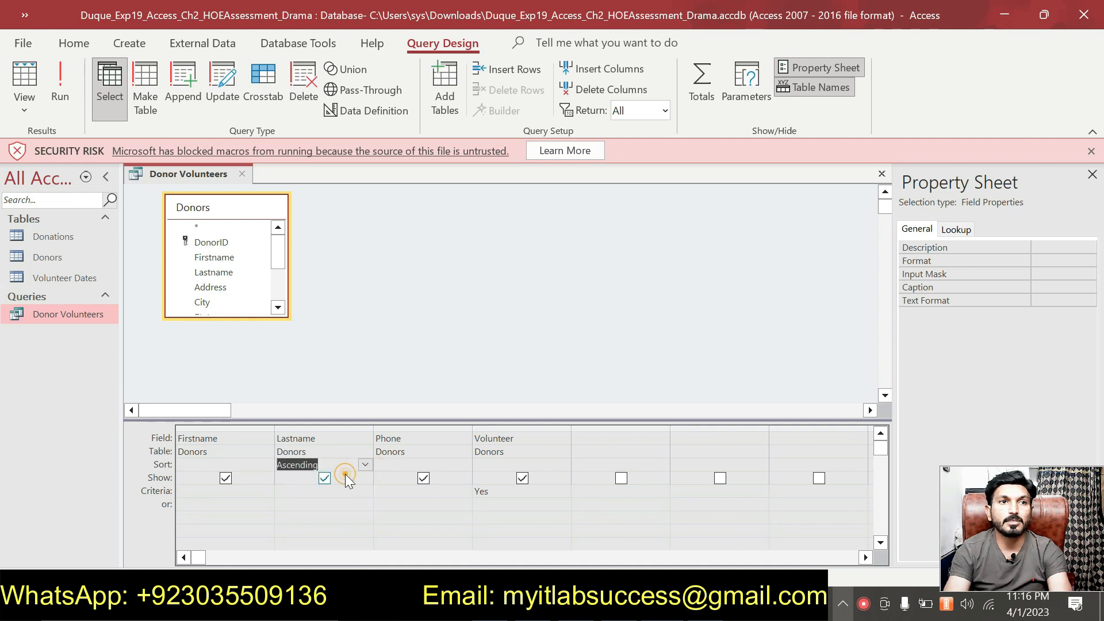
# Run the Donor Volunteers query, then save and close it.
pyautogui.click(61, 86)
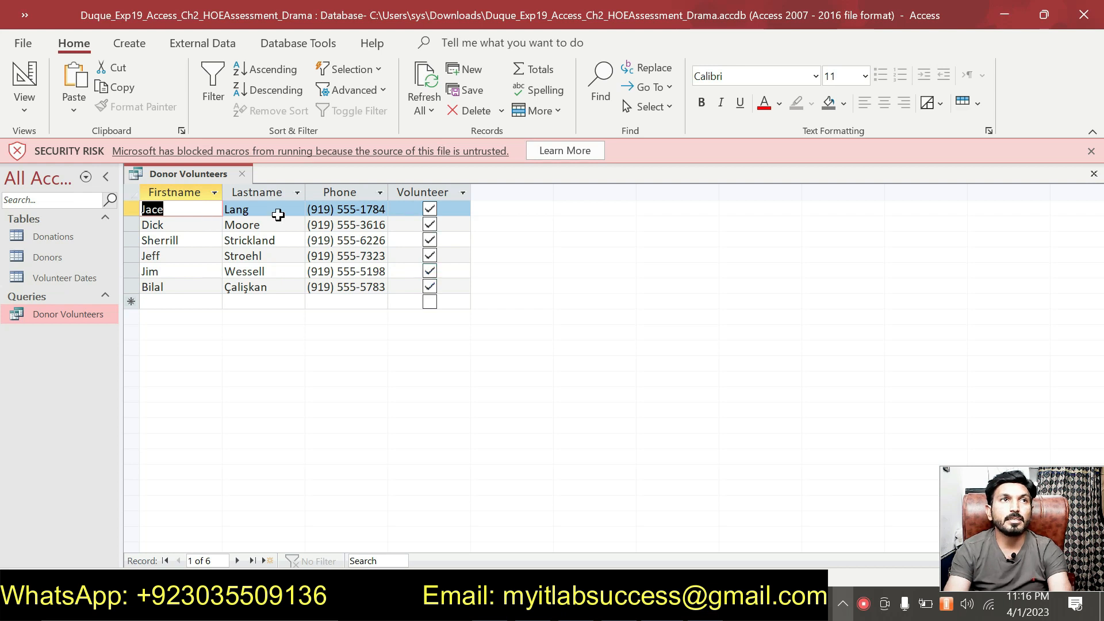
pyautogui.rightClick(203, 177)
pyautogui.click(220, 182)
pyautogui.rightClick(208, 182)
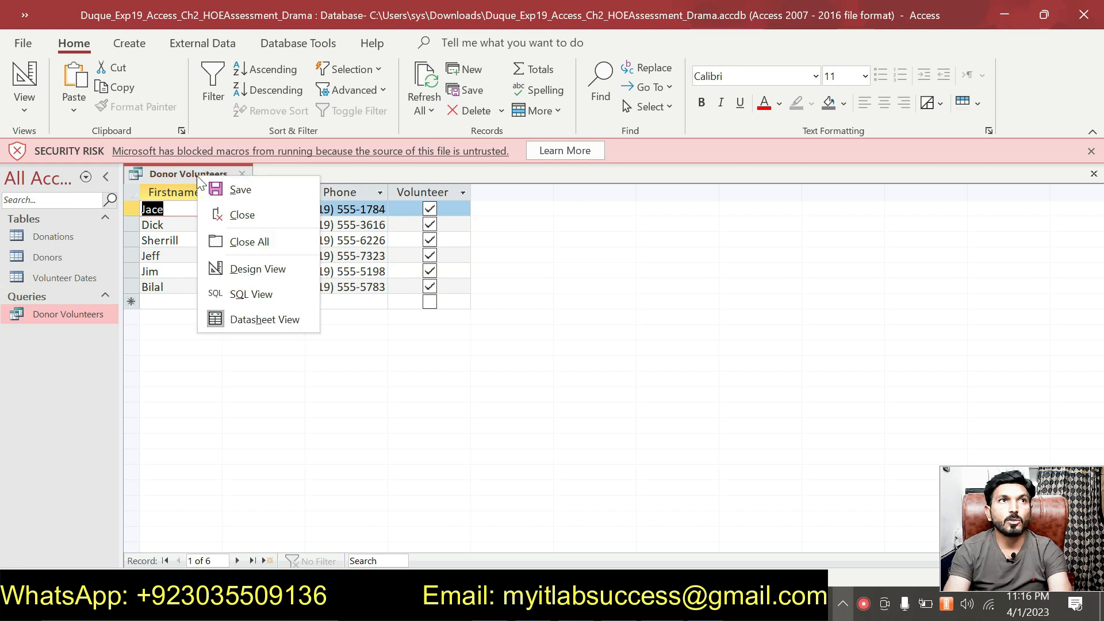
pyautogui.click(237, 214)
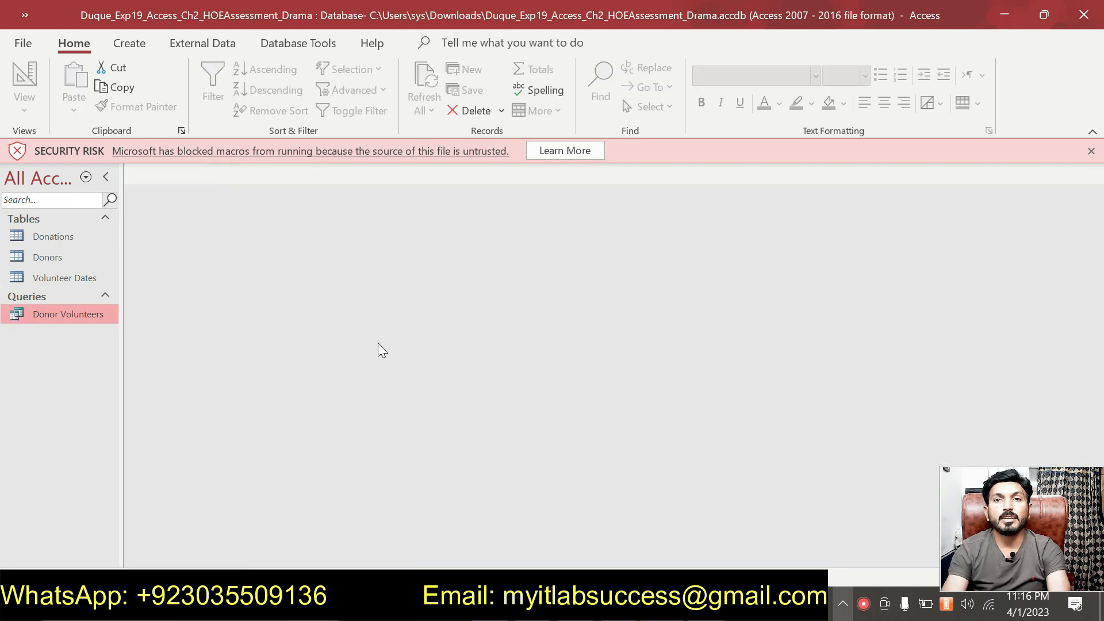
# Switch to Word, look over the remaining instructions and remove the highlight from step 12.
pyautogui.hotkey('alt', 'Tab')
pyautogui.scroll(-8, 552, 362)
pyautogui.scroll(-3, 552, 363)
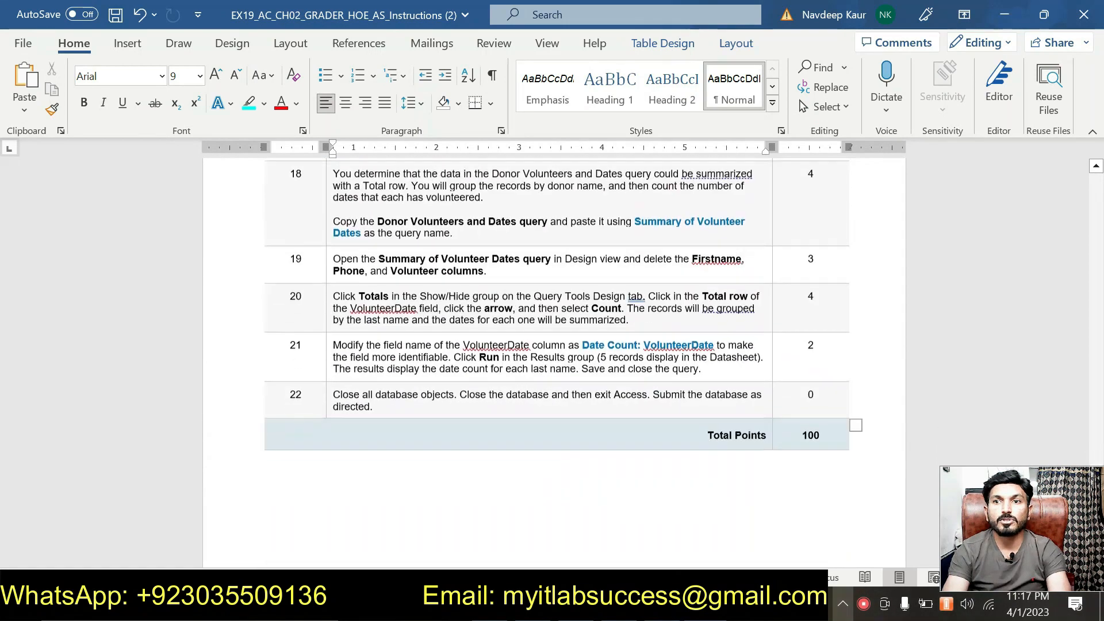
pyautogui.scroll(6, 552, 362)
pyautogui.scroll(5, 611, 409)
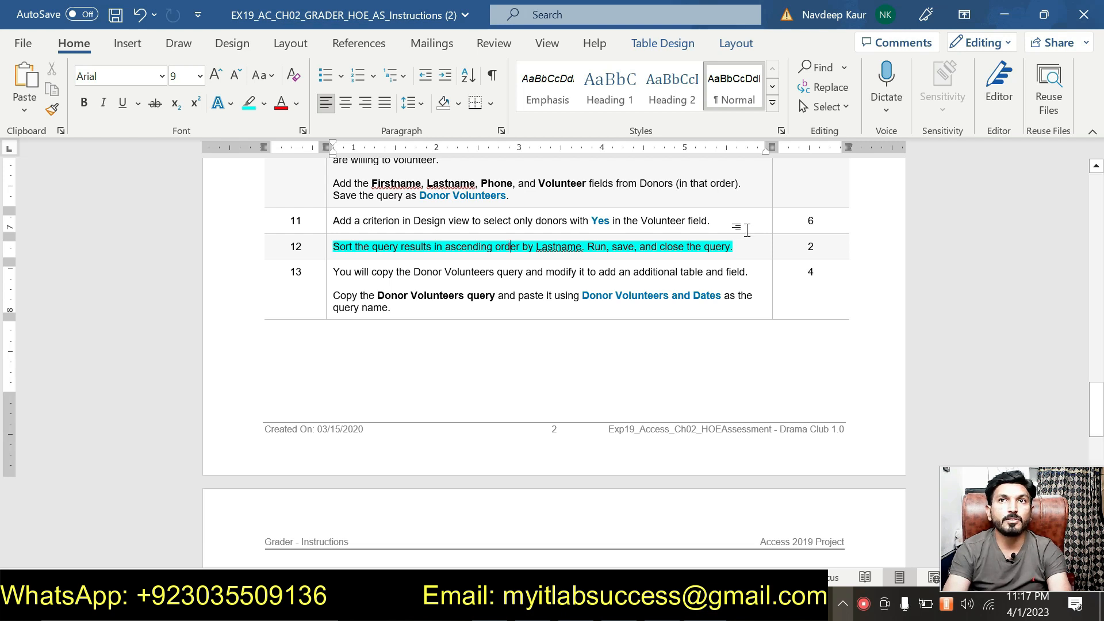
pyautogui.moveTo(733, 247); pyautogui.dragTo(333, 247)
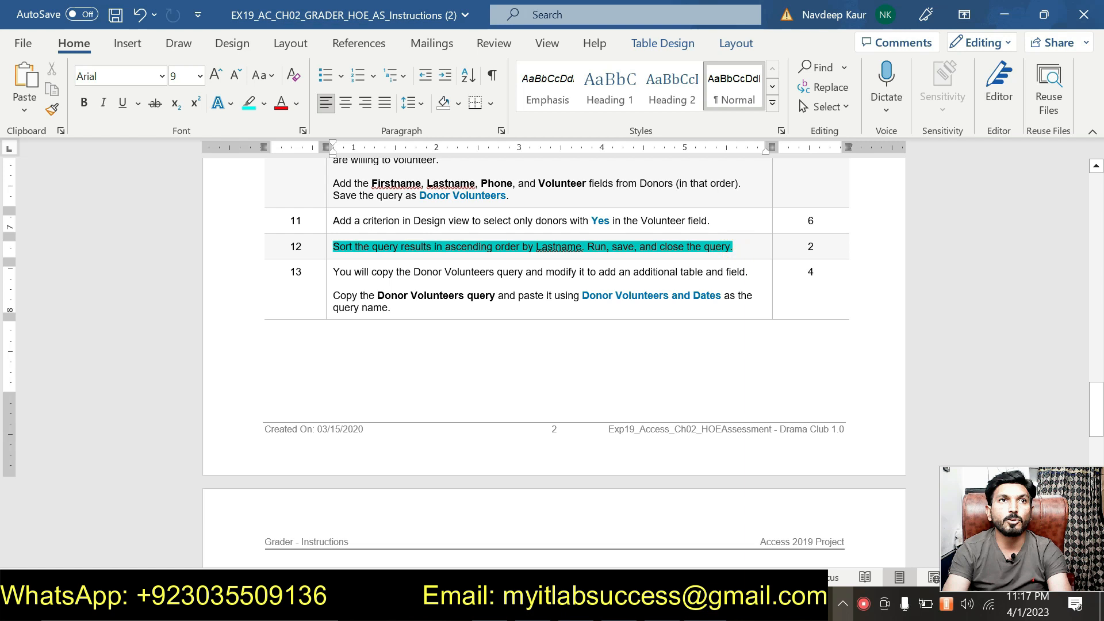
pyautogui.click(409, 215)
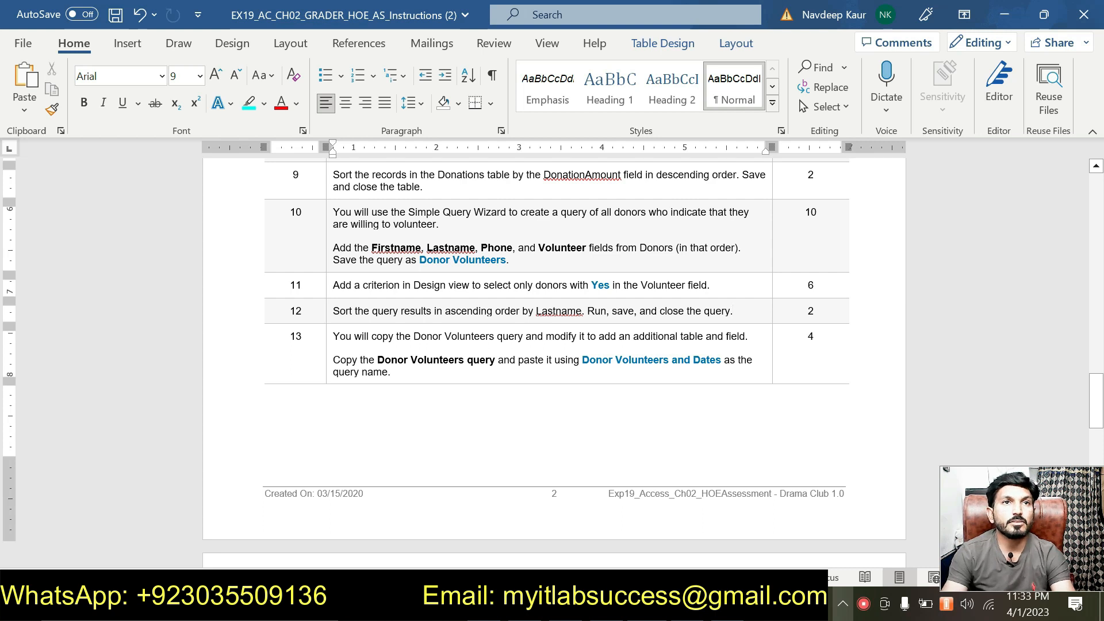
# Review the instructions for steps 13 to 22 in Word and switch back to the Access database.
pyautogui.scroll(-8, 414, 356)
pyautogui.scroll(-4, 555, 357)
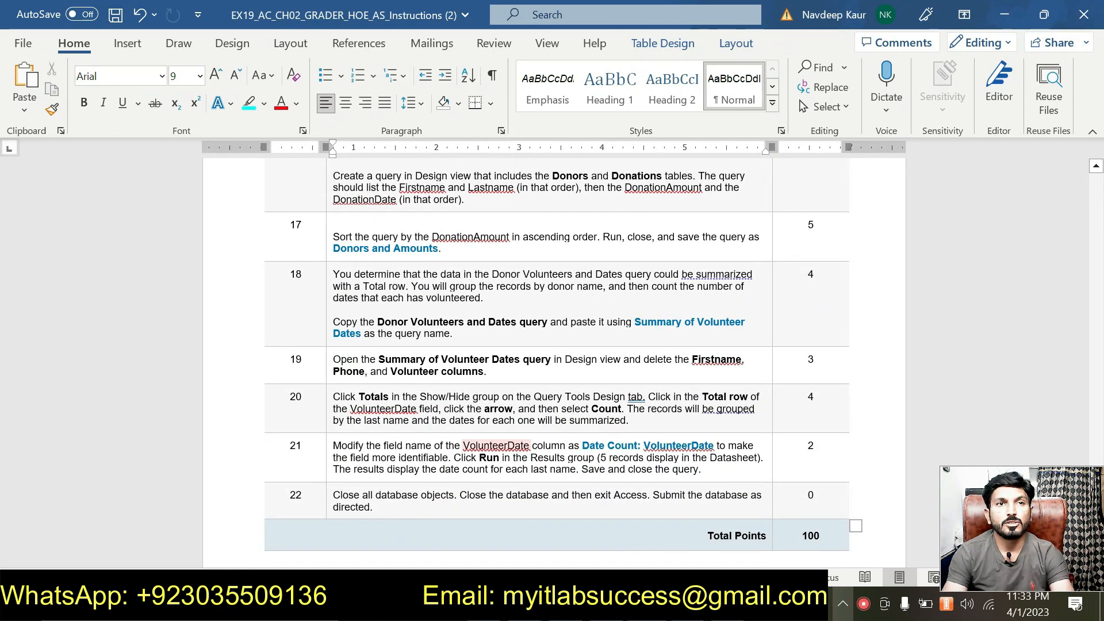
pyautogui.scroll(10, 501, 455)
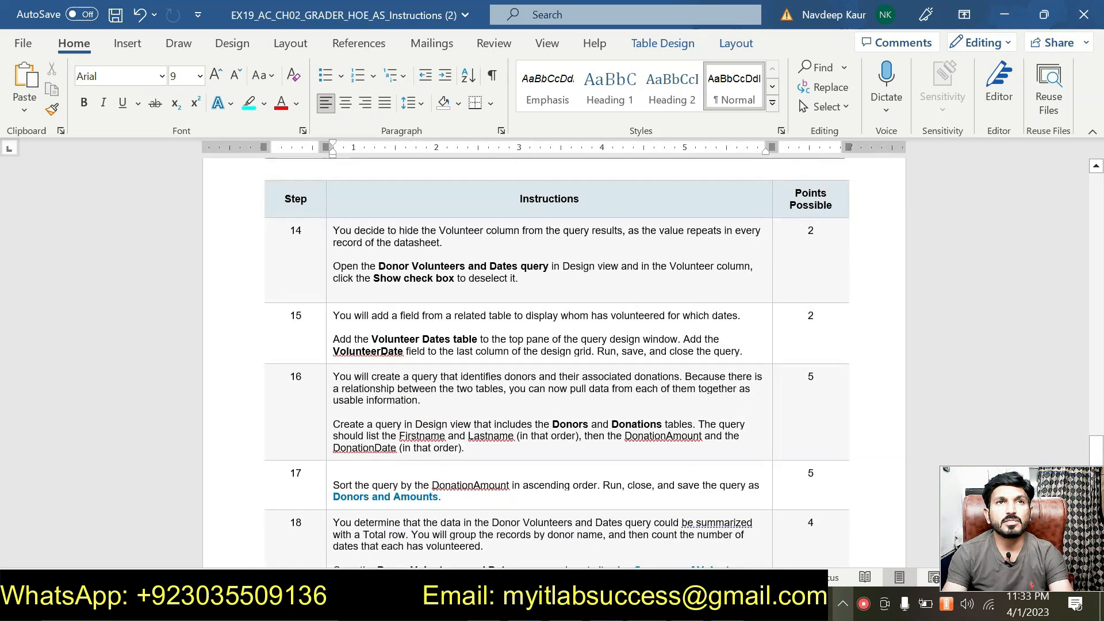
pyautogui.scroll(3, 500, 455)
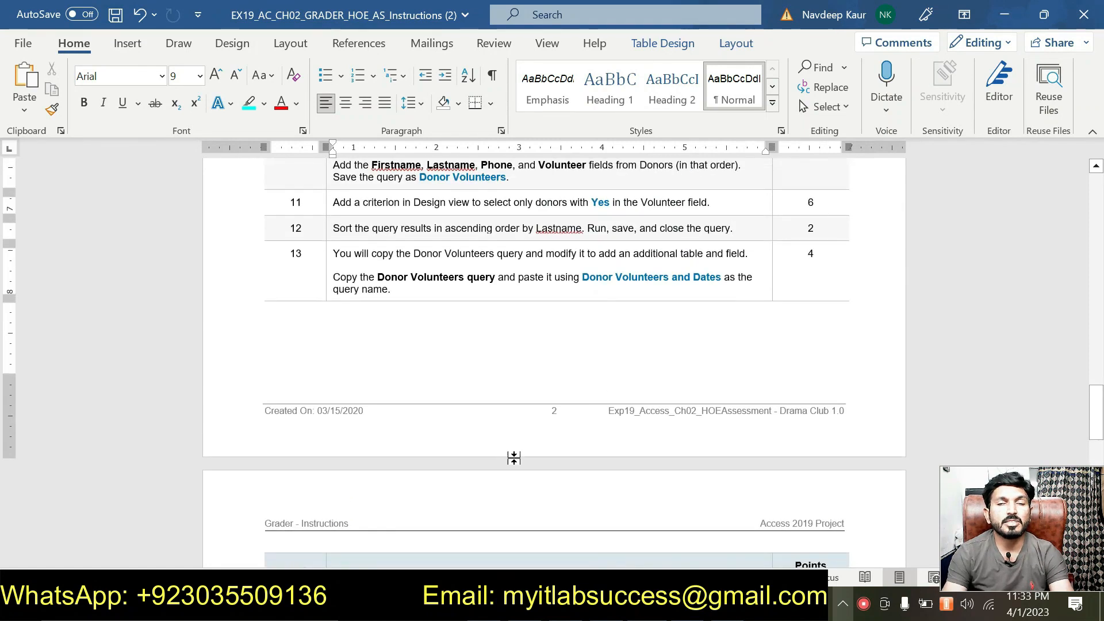
pyautogui.click(659, 605)
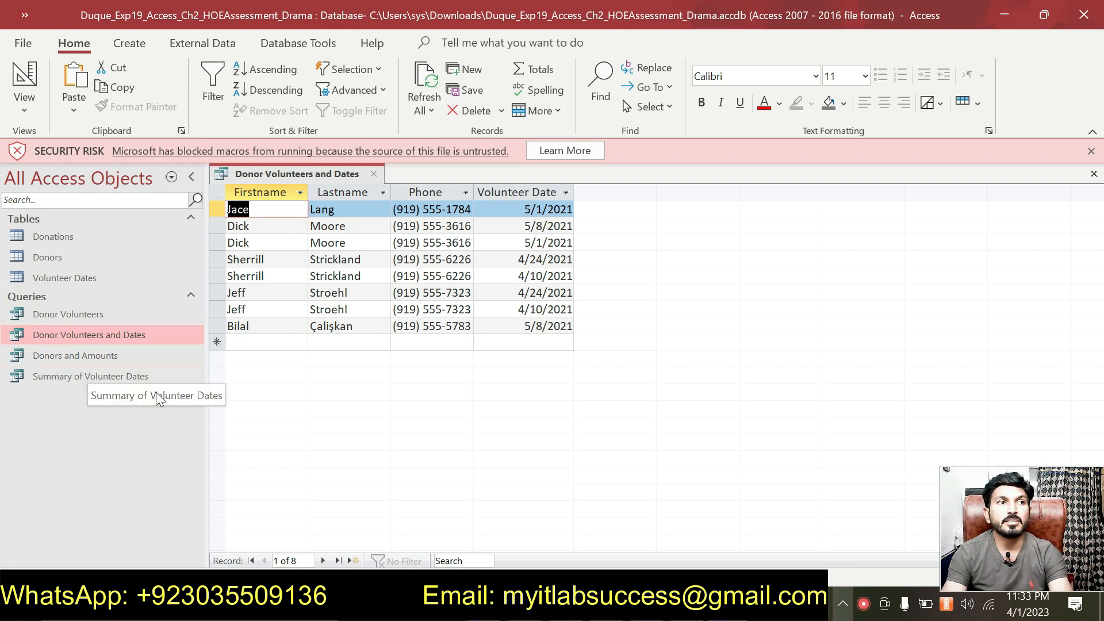
# Switch to the Word instructions, review steps 12 to 19, and return to the Access database.
pyautogui.click(606, 604)
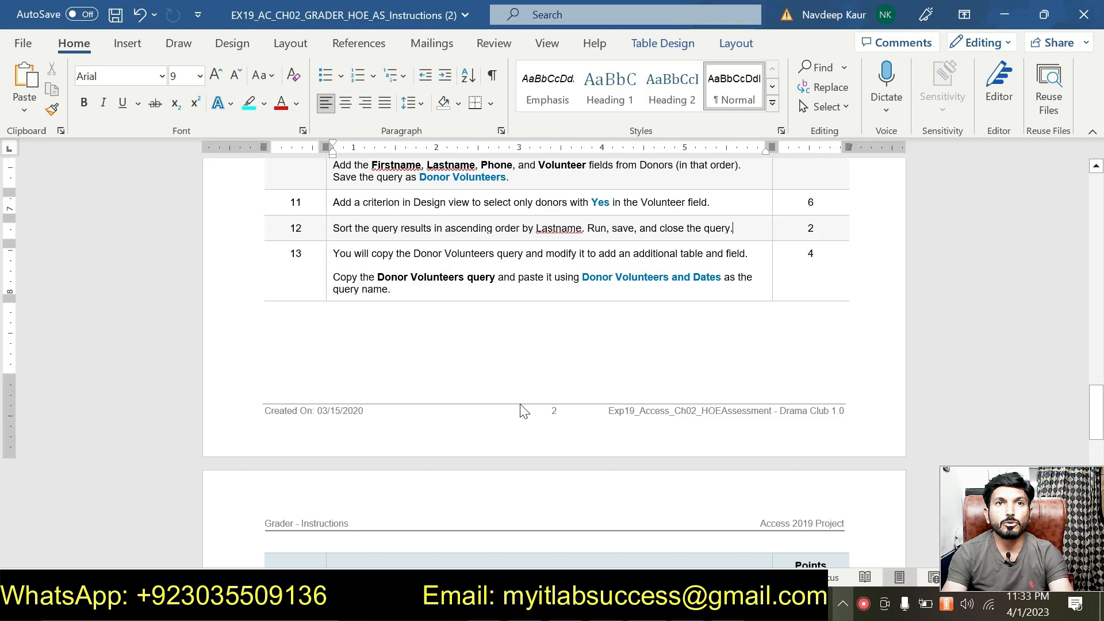
pyautogui.scroll(5, 523, 410)
pyautogui.scroll(-10, 501, 333)
pyautogui.scroll(-8, 556, 363)
pyautogui.scroll(8, 556, 363)
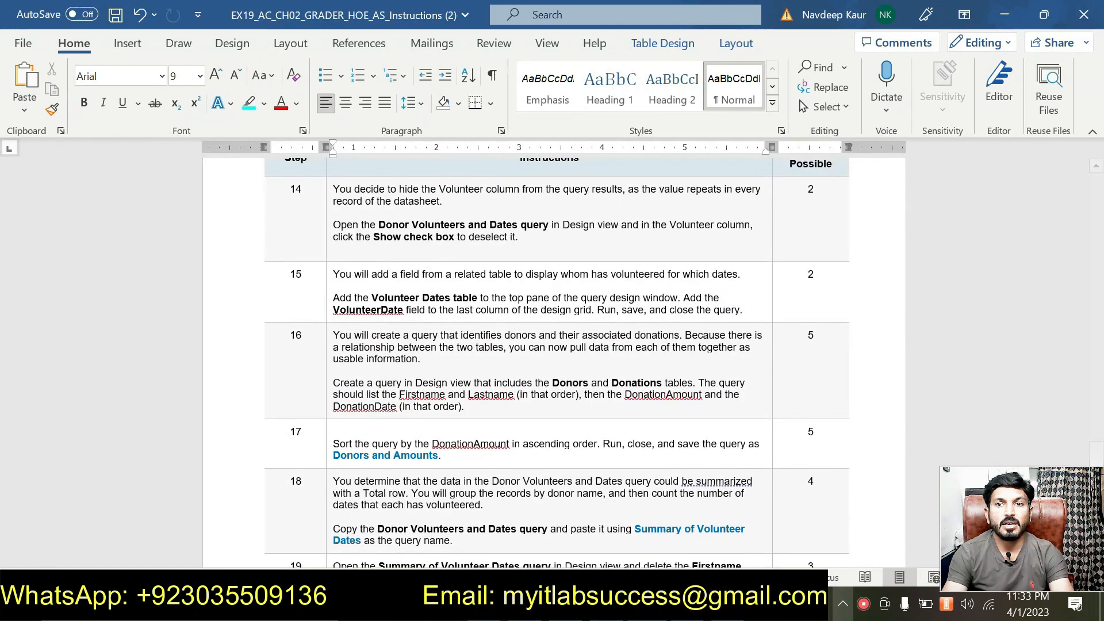
pyautogui.click(512, 605)
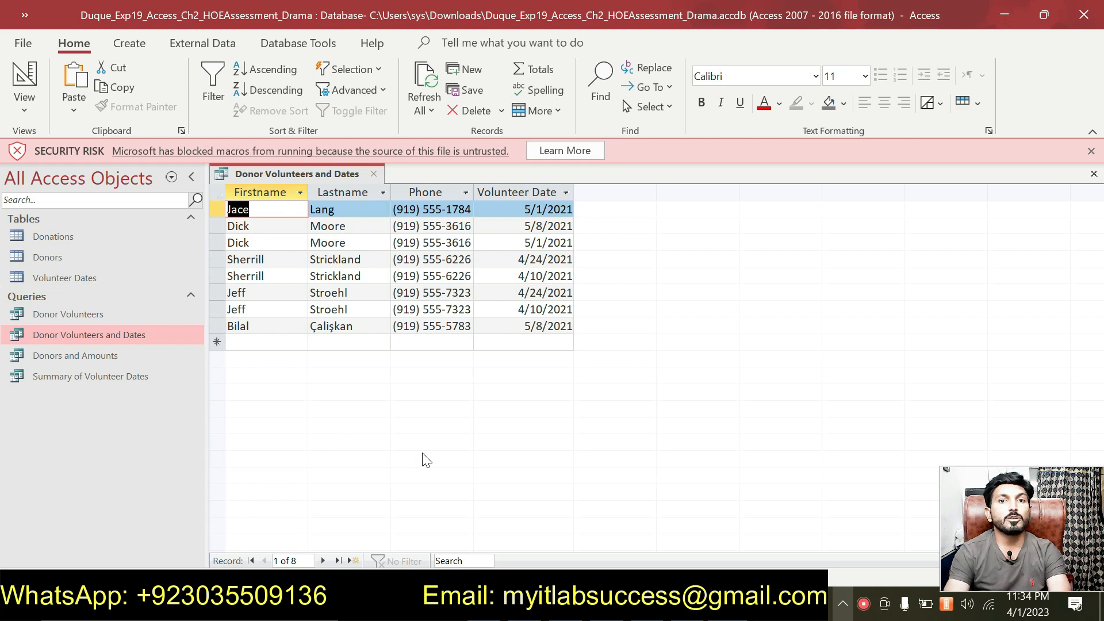
# Switch to the submission page in the browser and check the file name in step 1 and the total score.
pyautogui.click(600, 604)
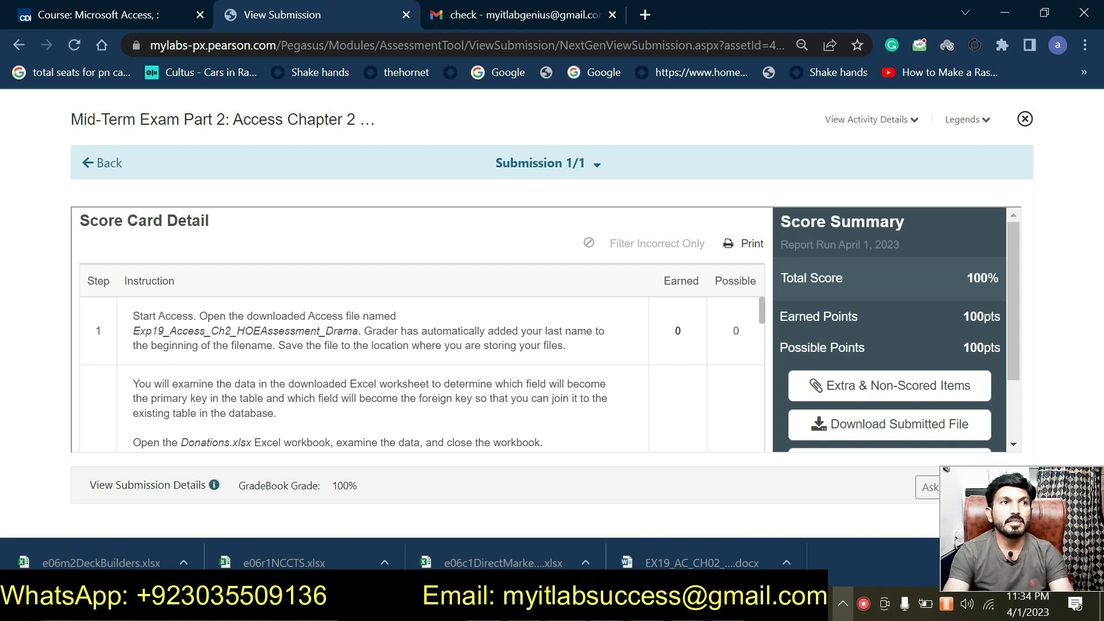
pyautogui.moveTo(132, 331); pyautogui.dragTo(343, 331)
pyautogui.tripleClick(946, 280)
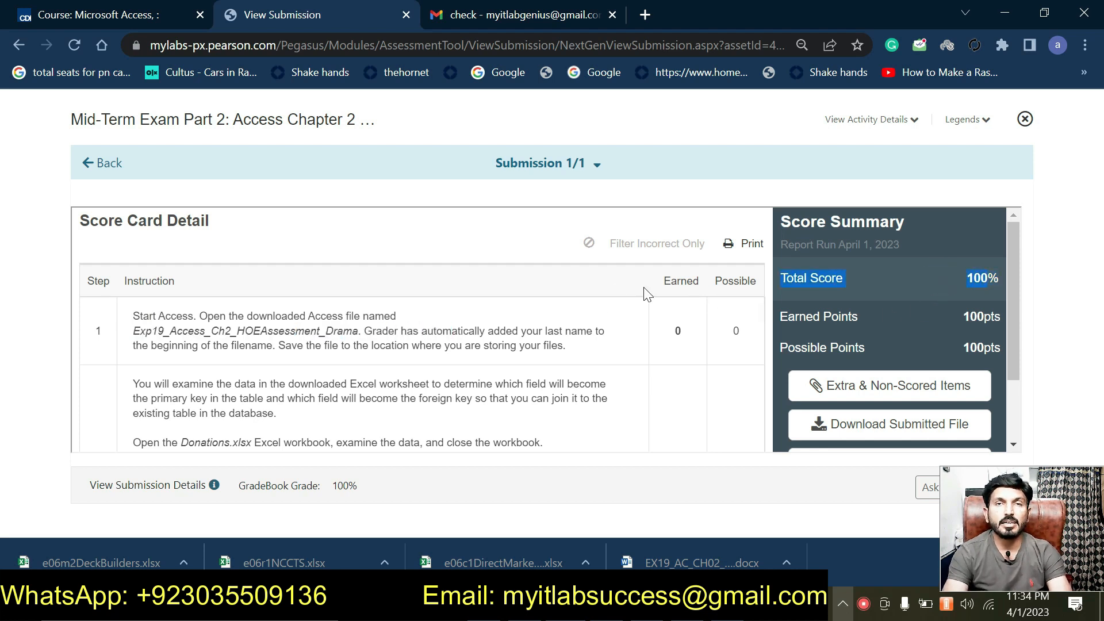
pyautogui.click(510, 237)
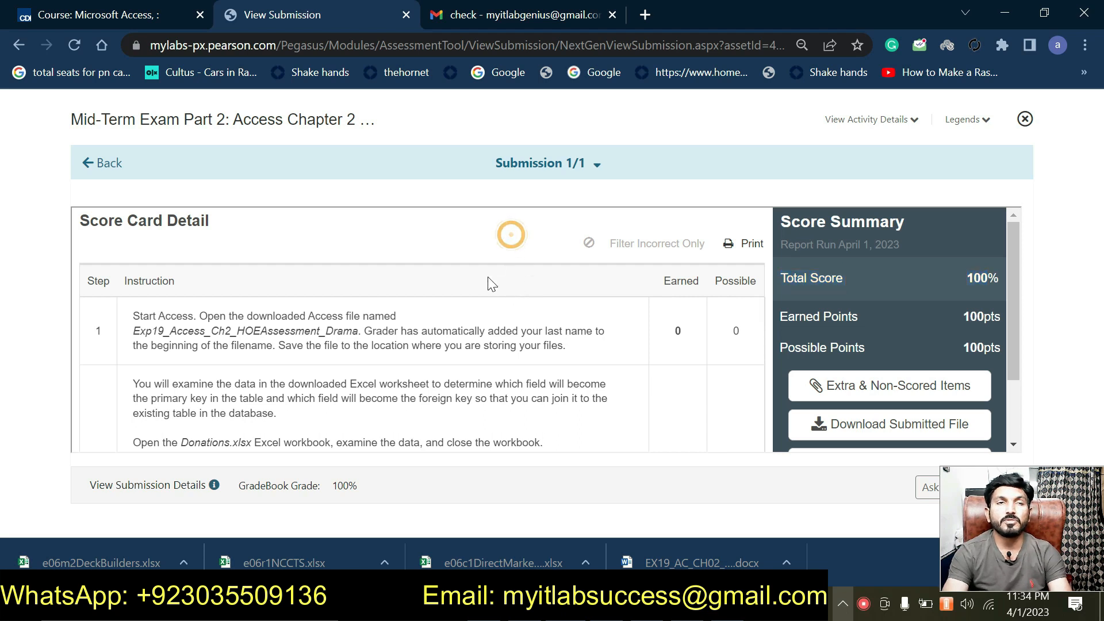
# Compare the earned and possible points for steps 1 to 22 in the score card, then return to the Access database.
pyautogui.scroll(-3, 706, 344)
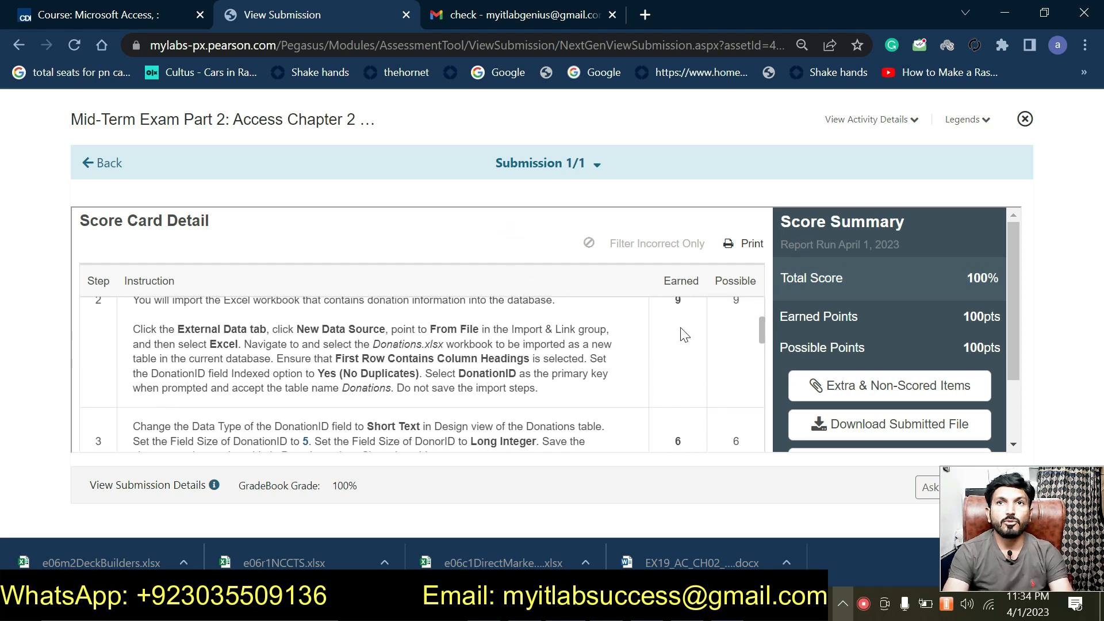
pyautogui.doubleClick(676, 303)
pyautogui.scroll(2, 713, 312)
pyautogui.moveTo(711, 307); pyautogui.dragTo(741, 405)
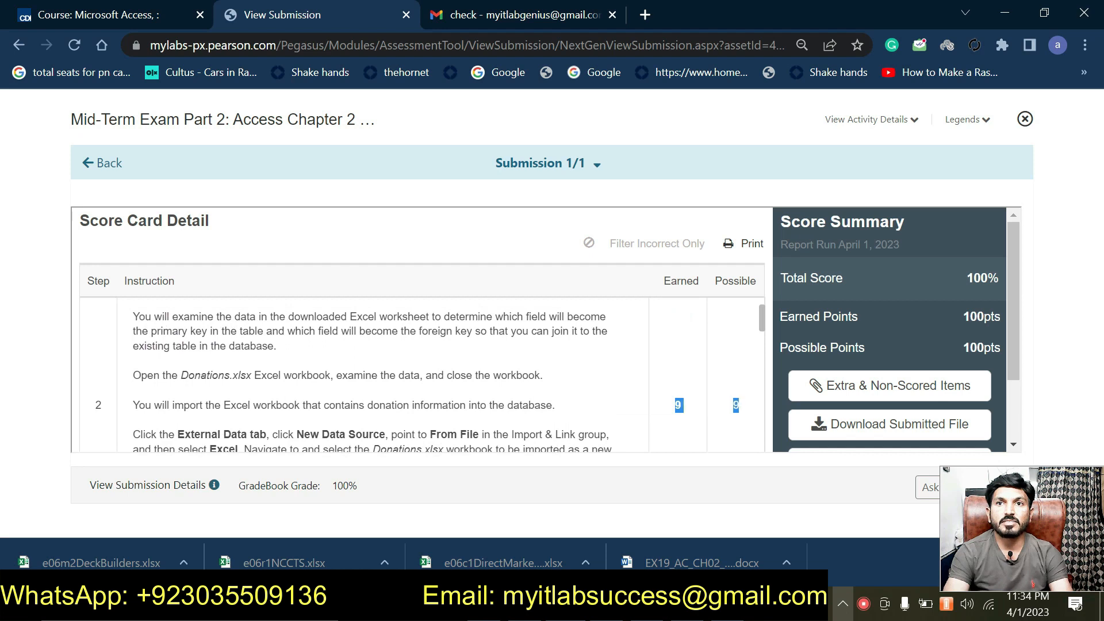
pyautogui.scroll(-3, 665, 378)
pyautogui.scroll(-5, 666, 380)
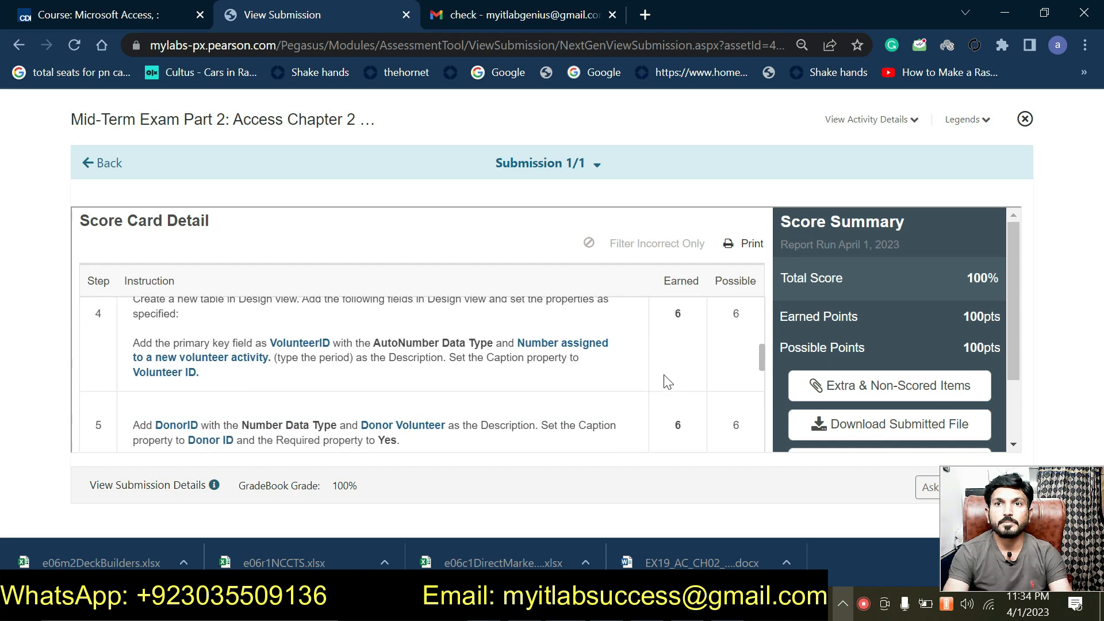
pyautogui.scroll(-8, 666, 381)
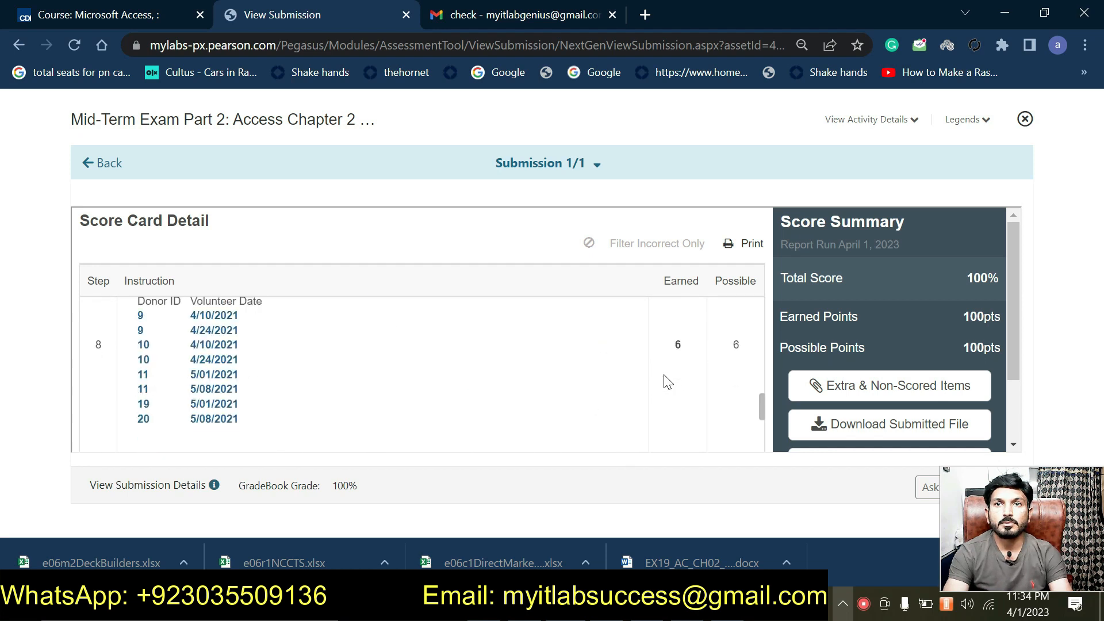
pyautogui.scroll(-8, 666, 381)
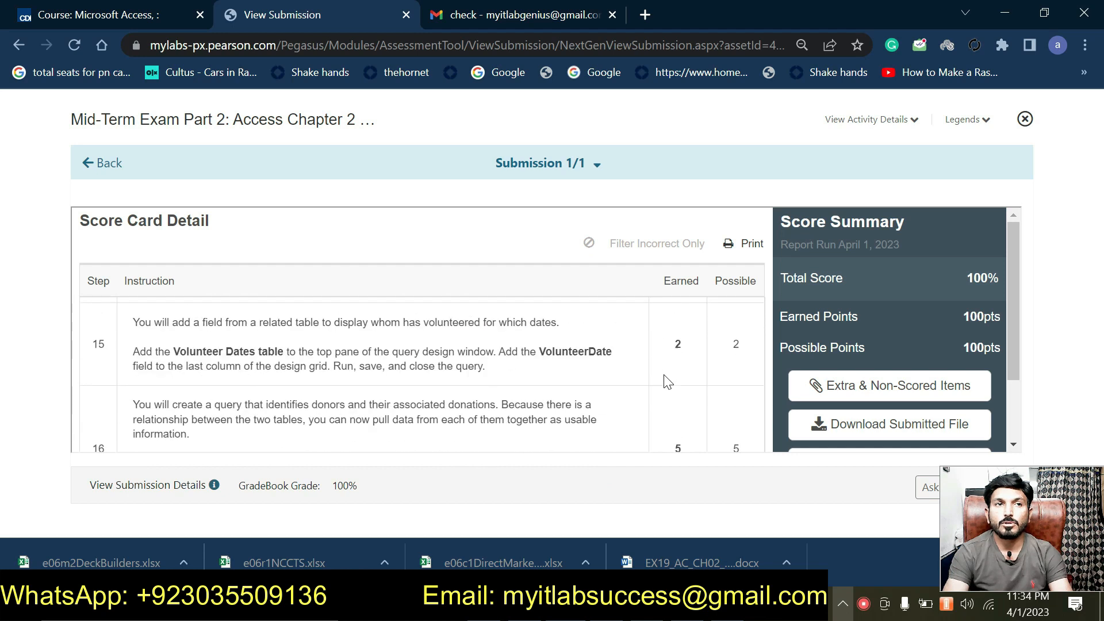
pyautogui.scroll(-3, 666, 382)
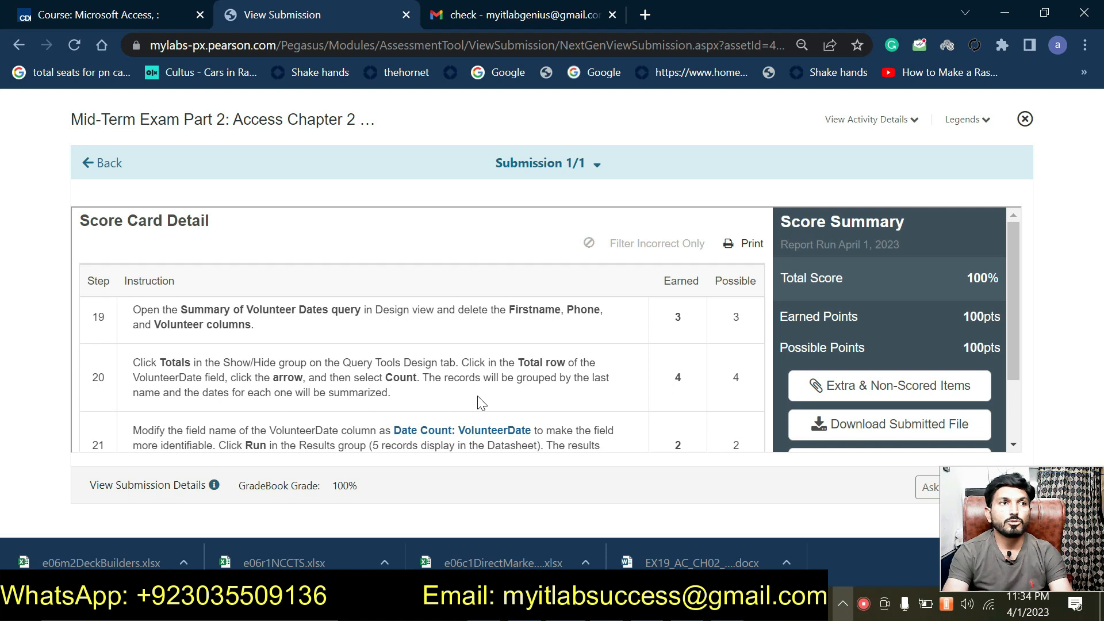
pyautogui.scroll(-2, 480, 401)
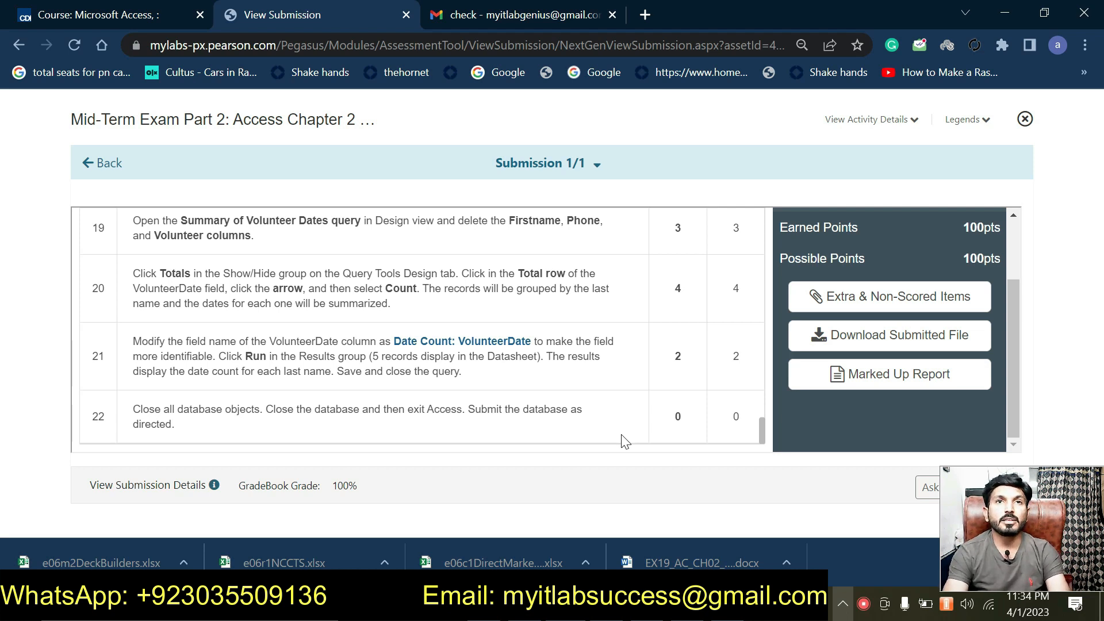
pyautogui.scroll(15, 624, 441)
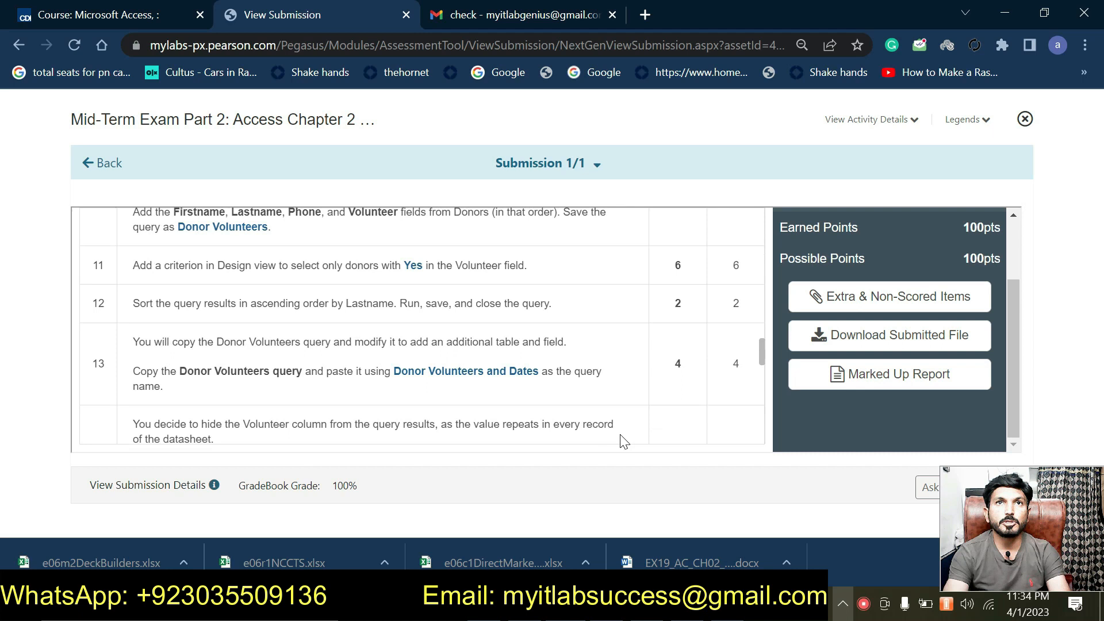
pyautogui.scroll(10, 624, 442)
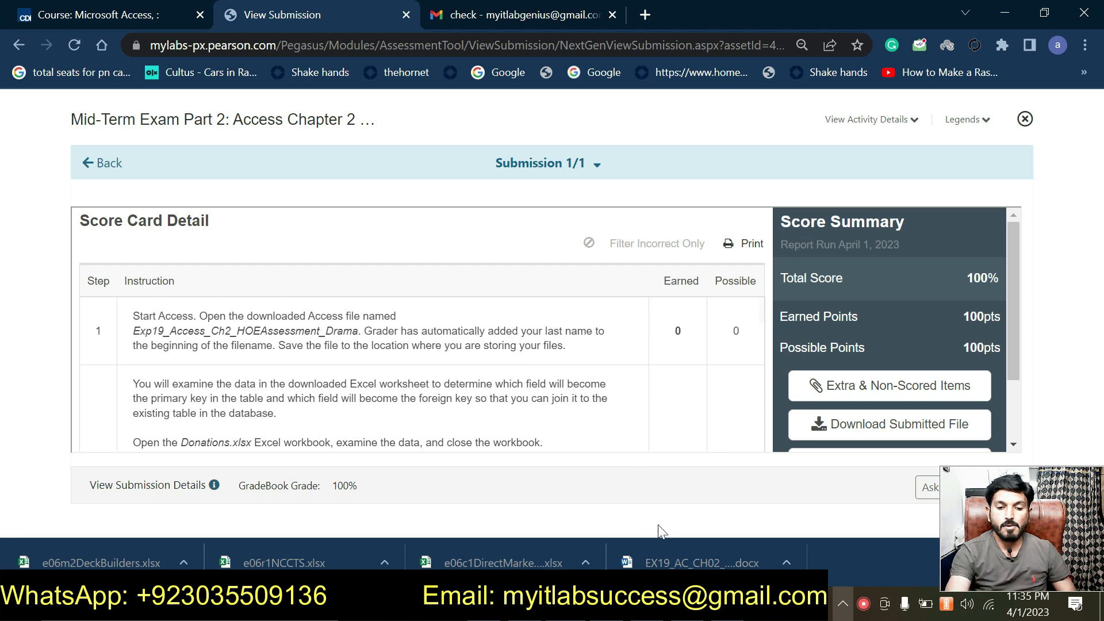
pyautogui.click(688, 607)
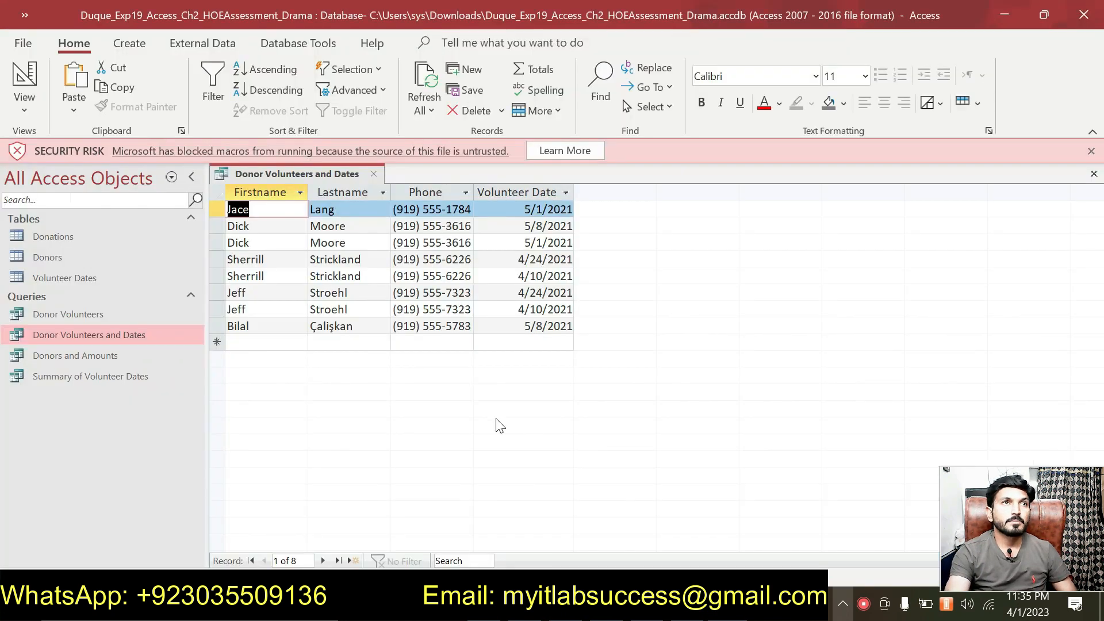